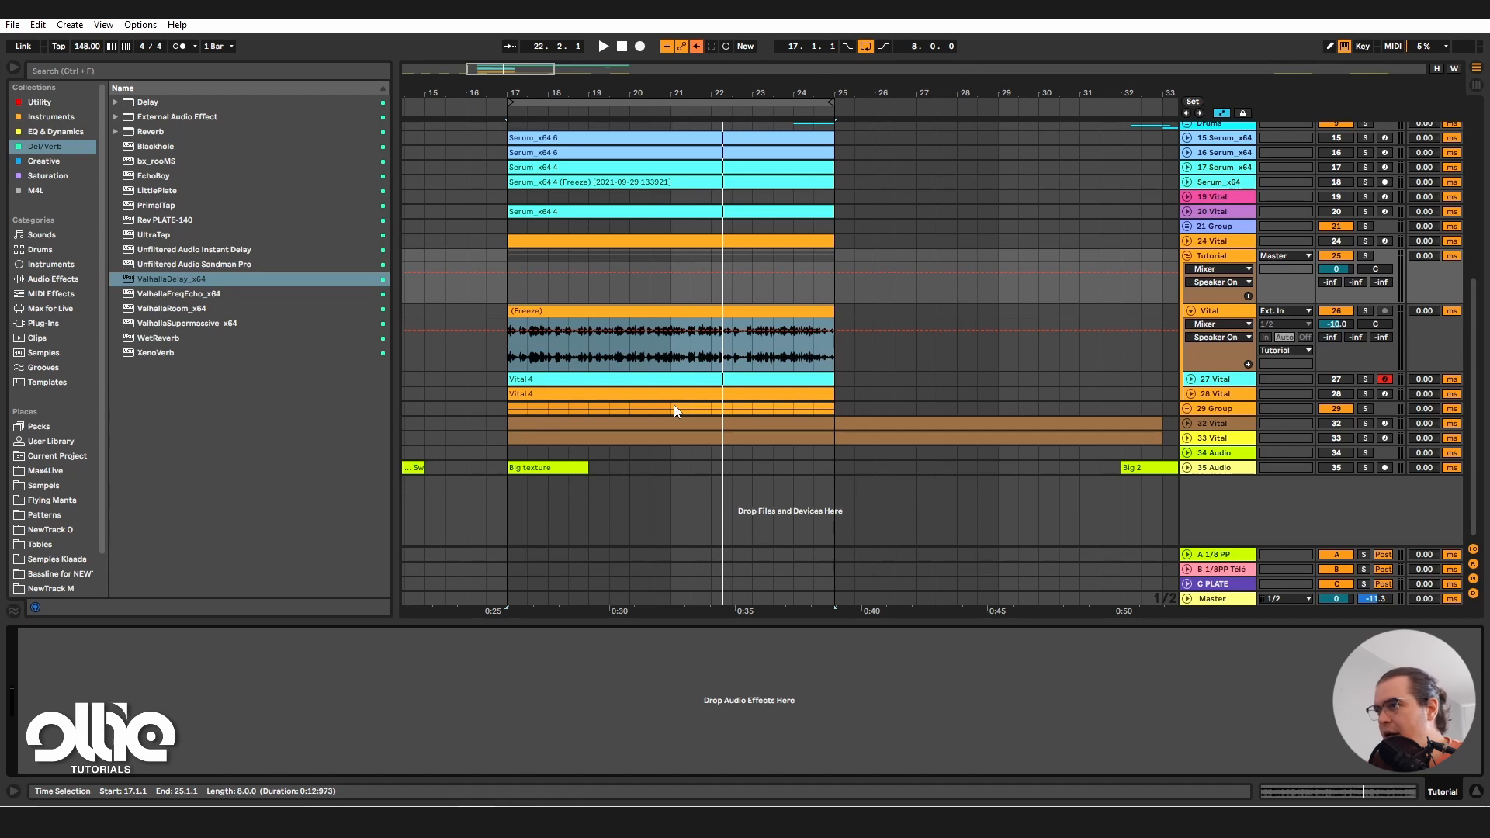
Step: Add ValhallaDelay to the Tutorial group track and set its mix to 48.8%
left_click_drag(163, 281, 818, 316)
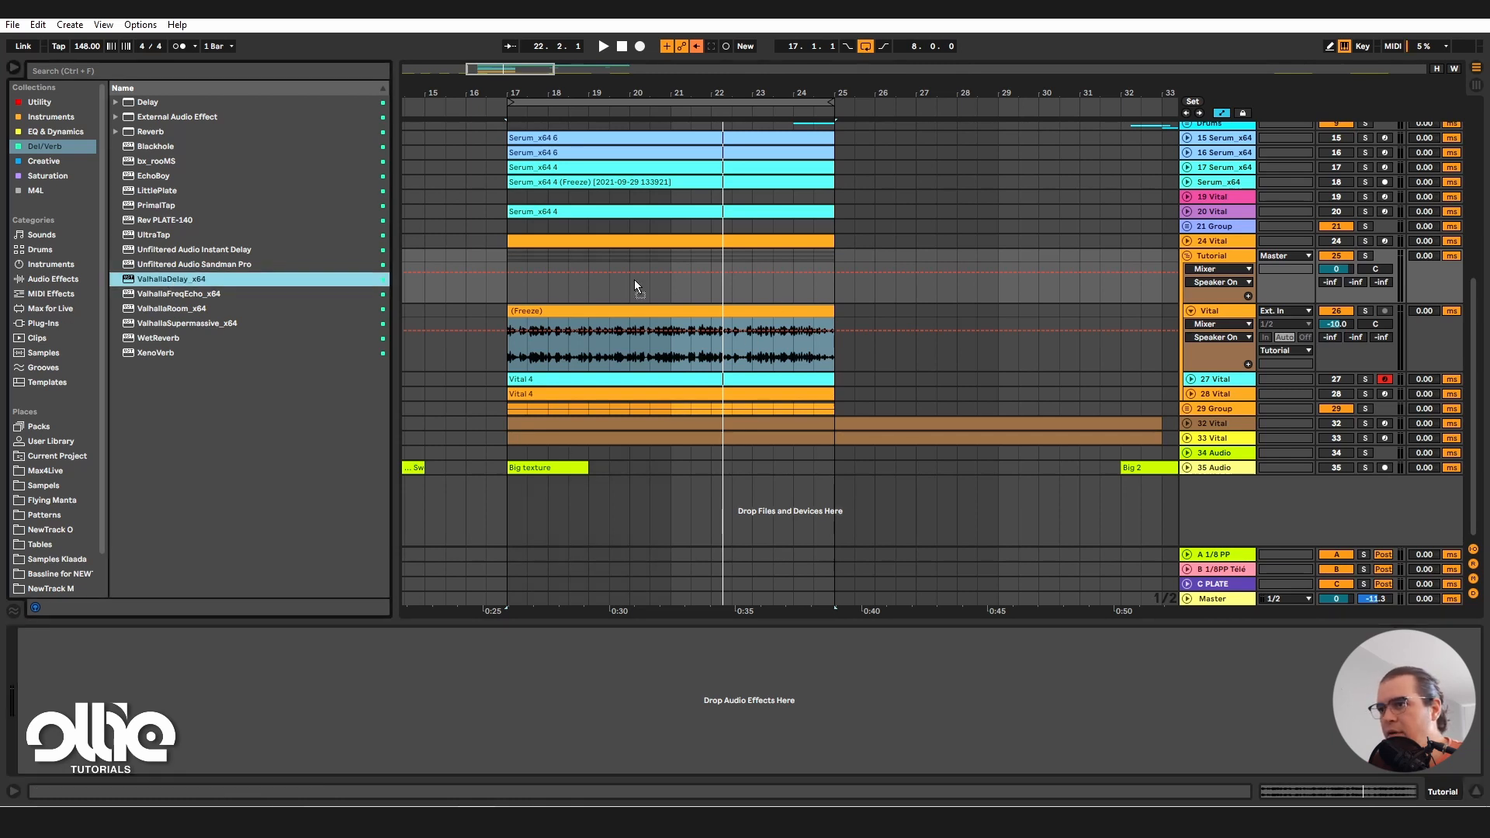
left_click_drag(635, 281, 620, 259)
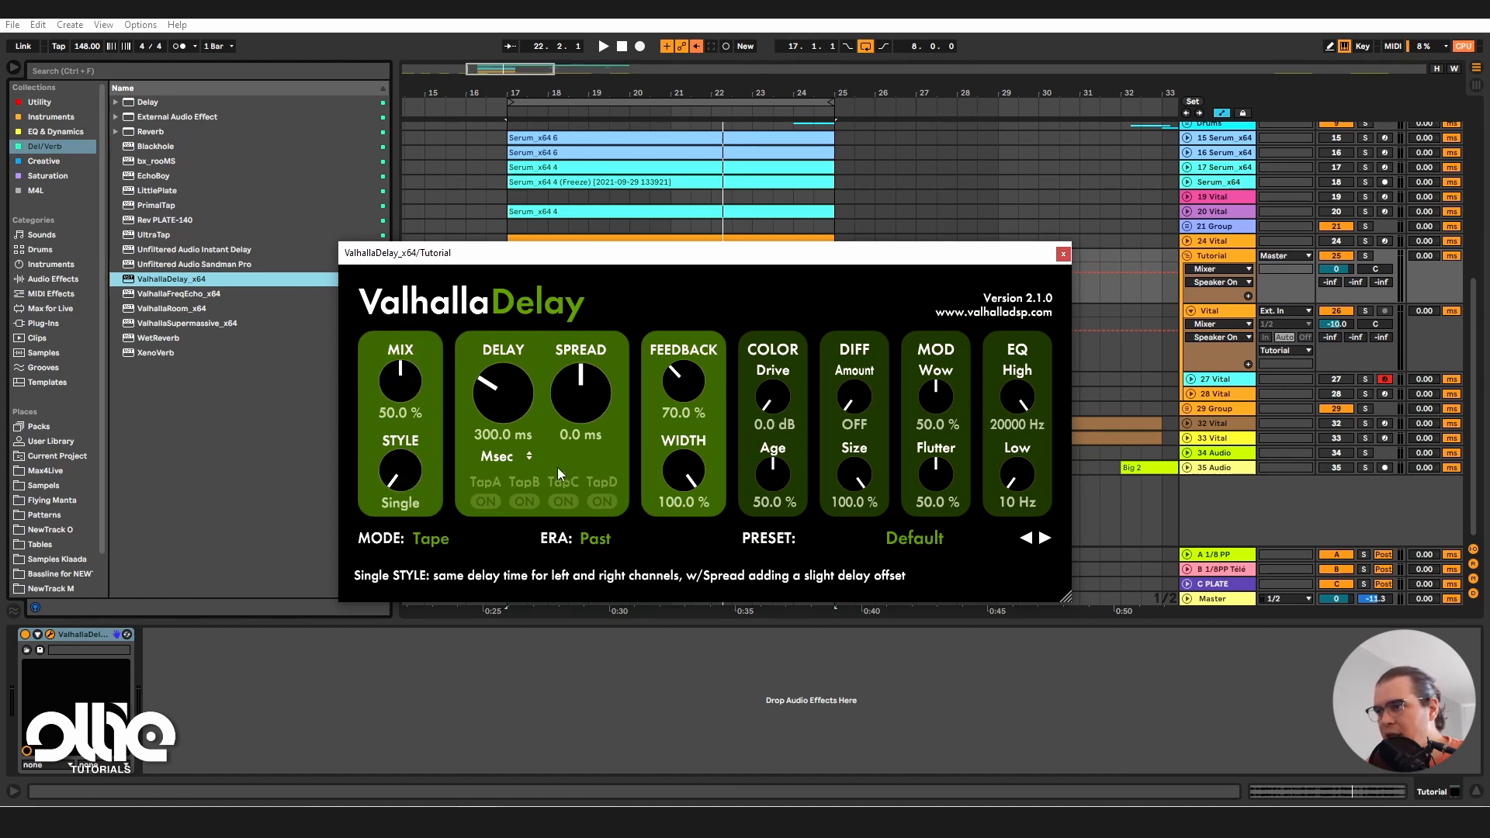
left_click_drag(405, 388, 408, 393)
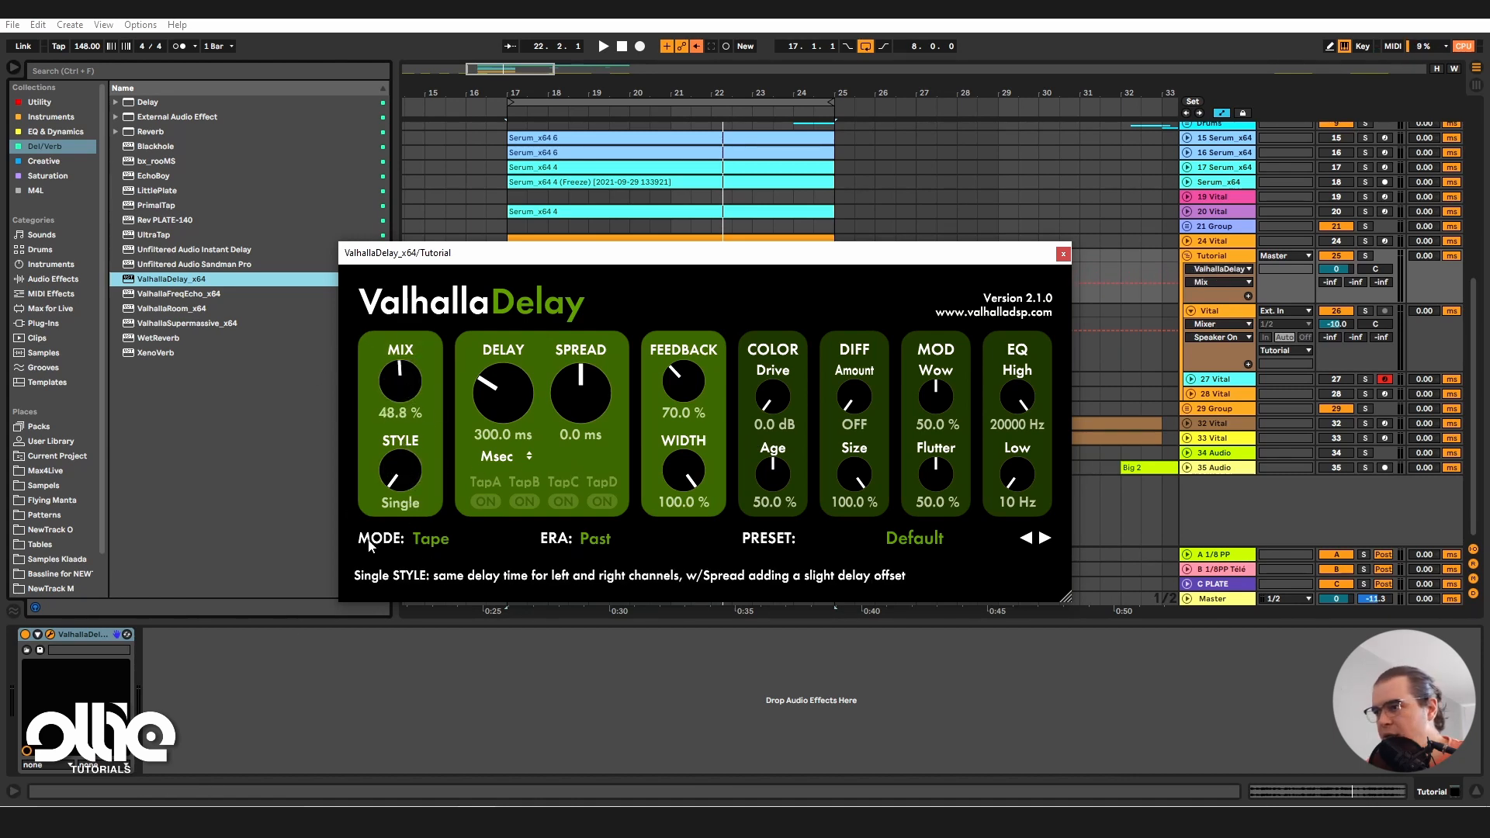
Step: Try the Dual and Quad delay styles and return the style to Single
left_click_drag(408, 473, 413, 480)
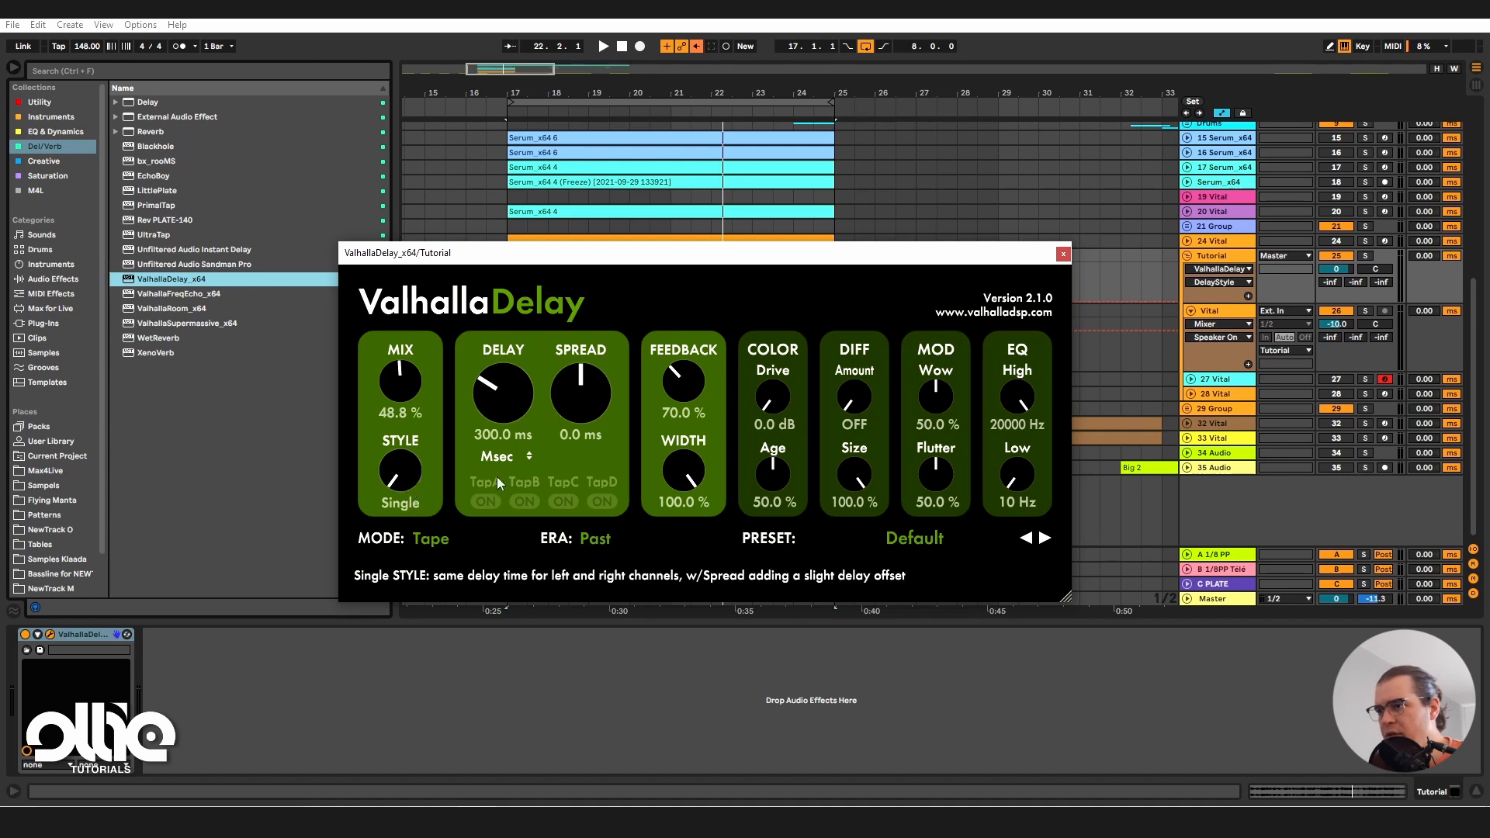
left_click_drag(402, 471, 425, 417)
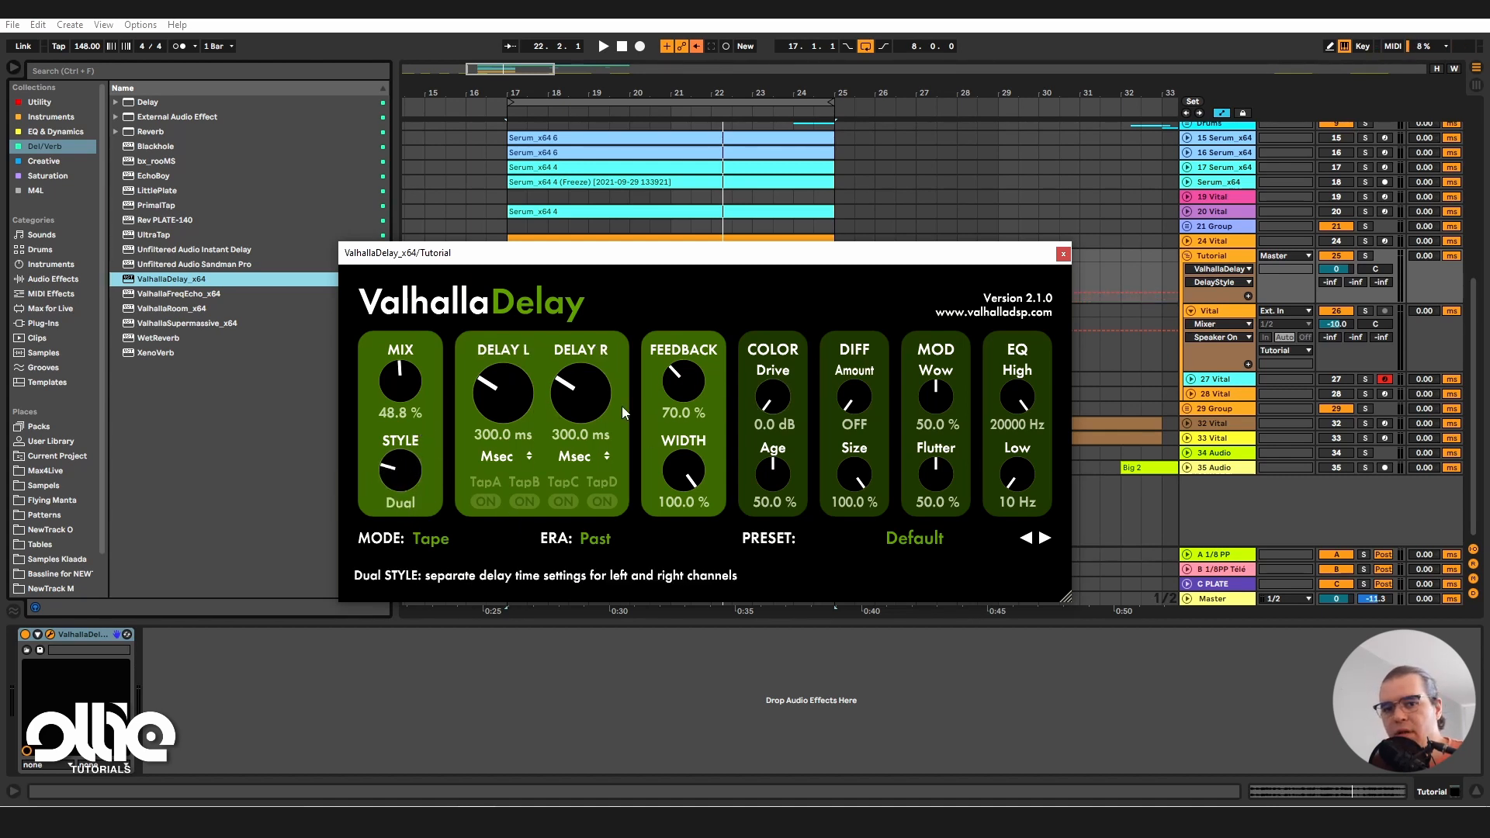
mouse_move(401, 470)
left_mouse_down()
mouse_move(427, 399)
mouse_move(411, 481)
left_mouse_up()
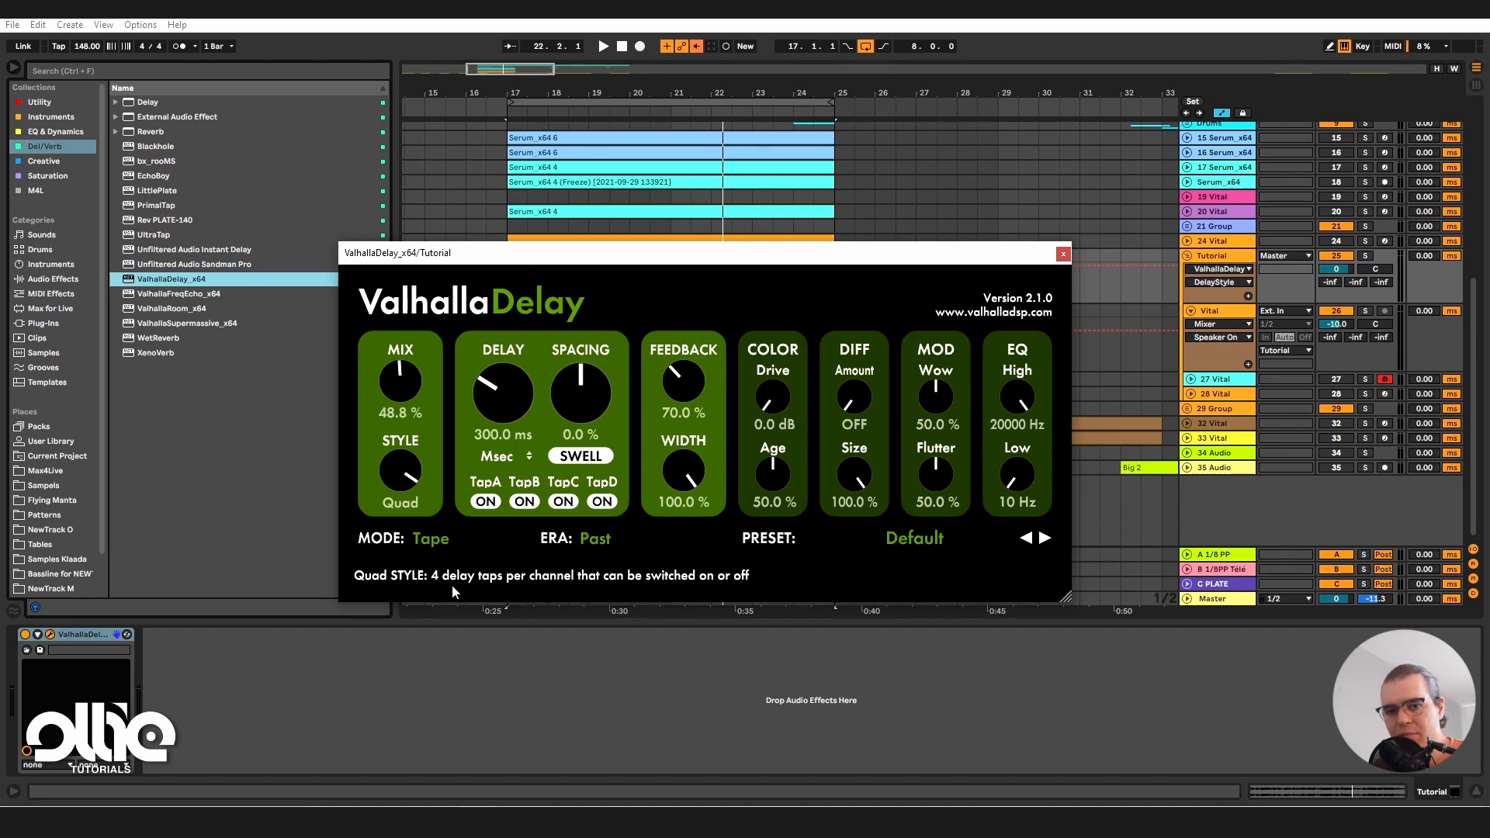
left_click_drag(439, 390, 539, 668)
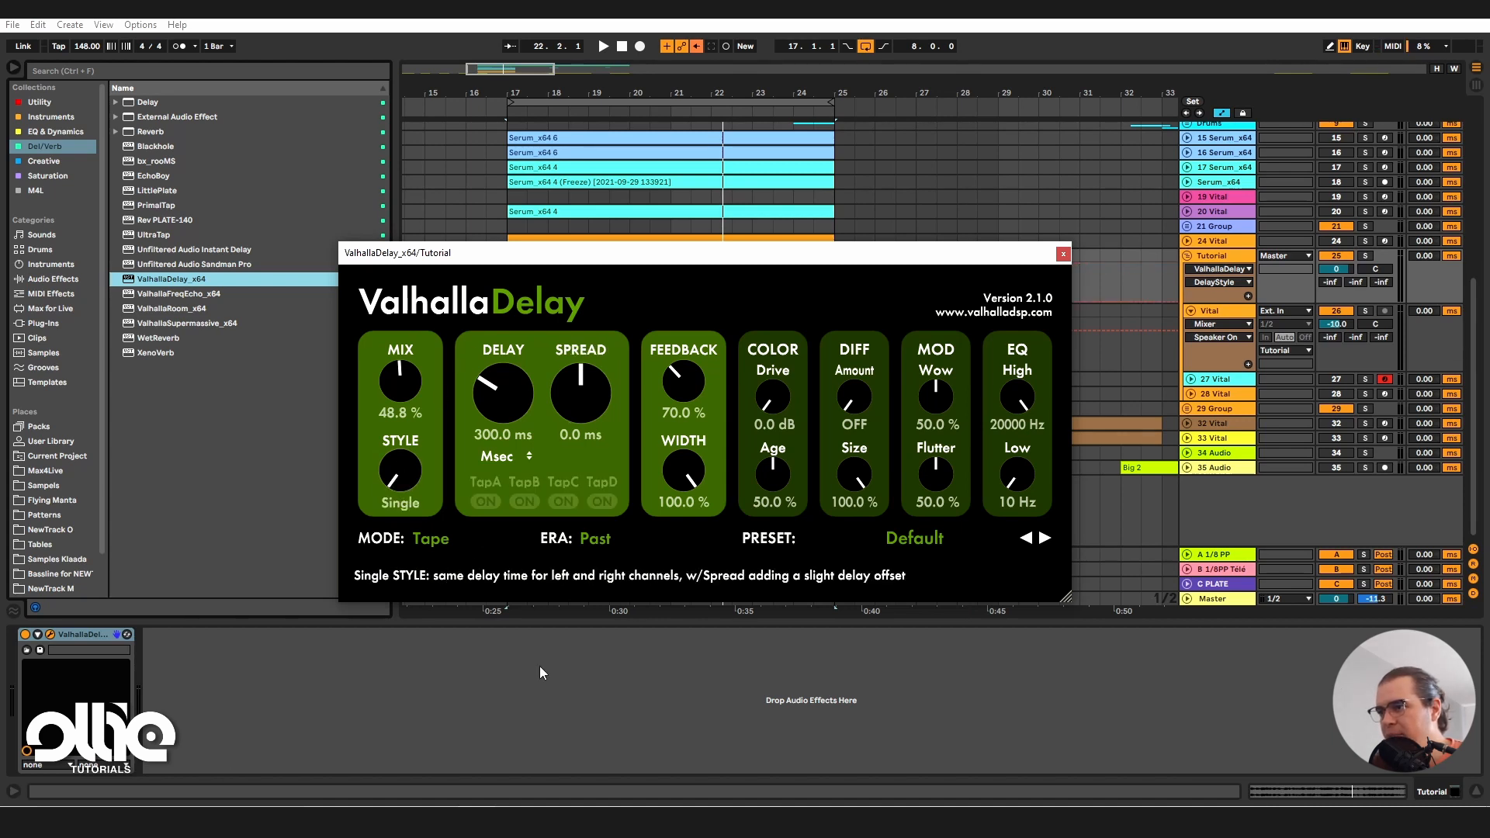
Step: Set the delay time to 312 ms with the sync kept on Msec, and try the Spread control
left_click_drag(519, 379, 524, 412)
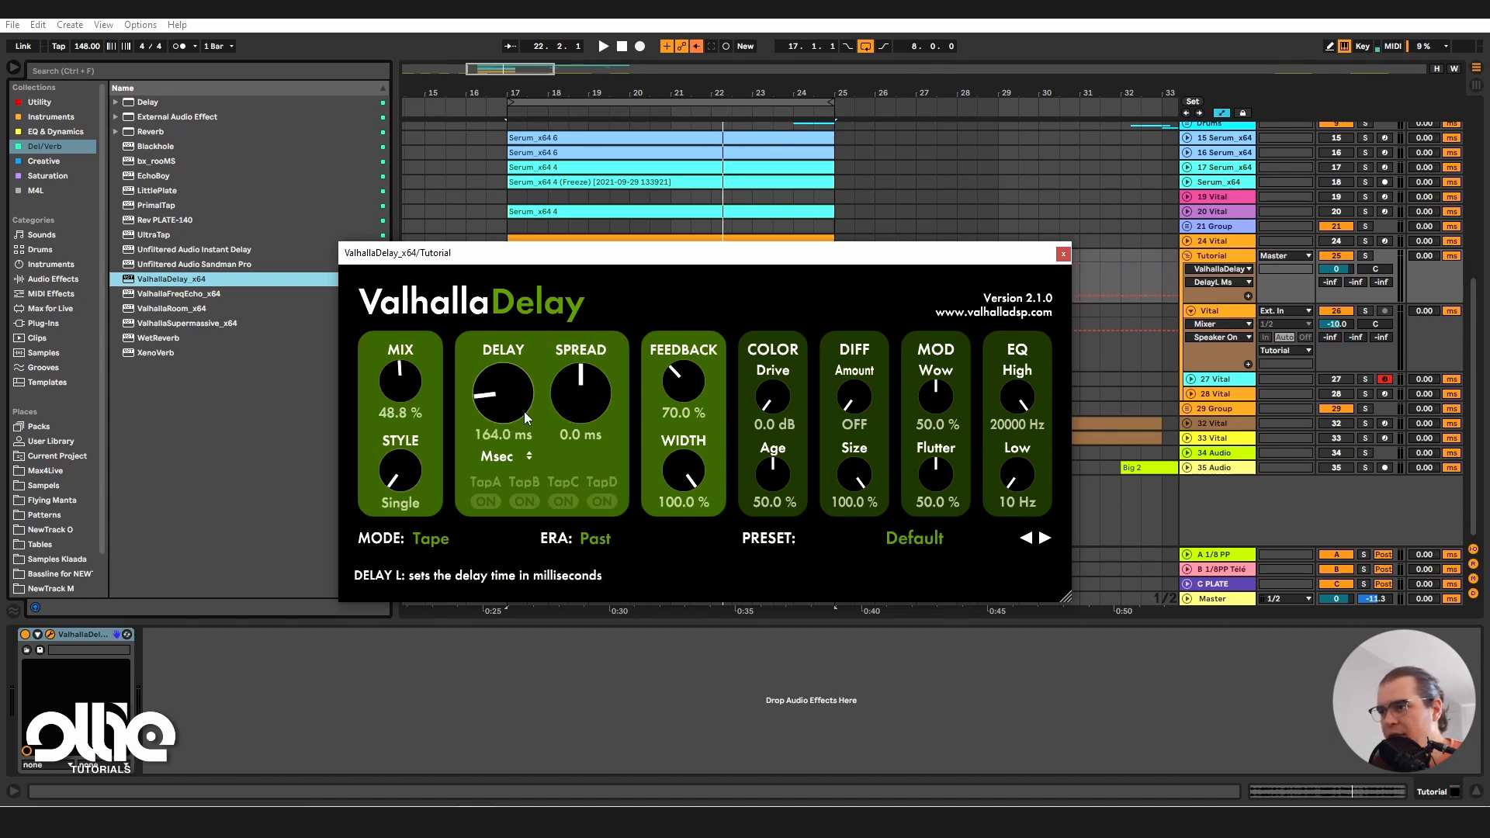
left_click(511, 456)
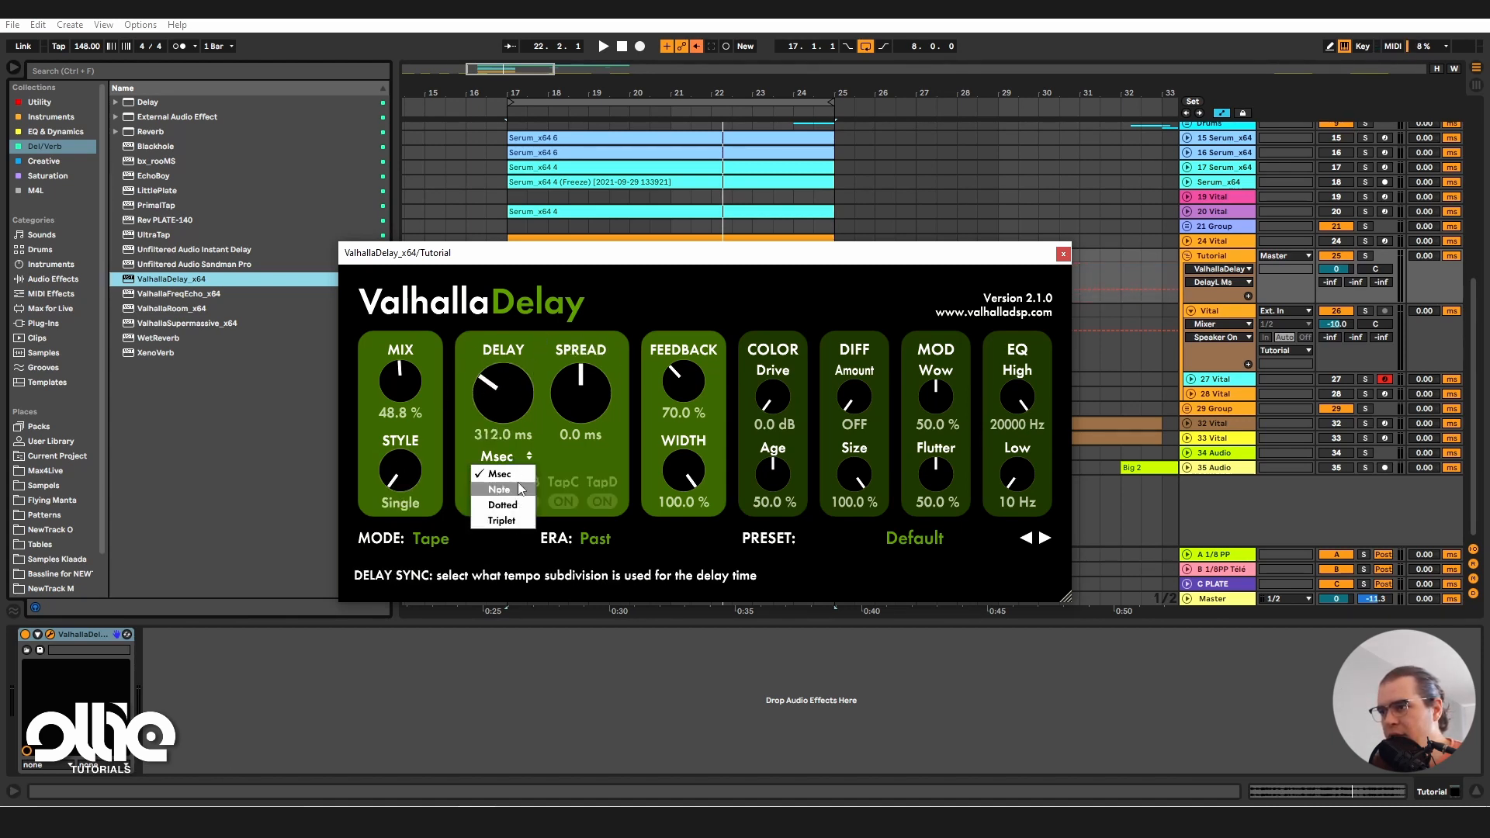
left_click(512, 474)
mouse_move(578, 393)
left_mouse_down()
mouse_move(593, 349)
mouse_move(581, 422)
mouse_move(594, 344)
mouse_move(594, 389)
left_mouse_up()
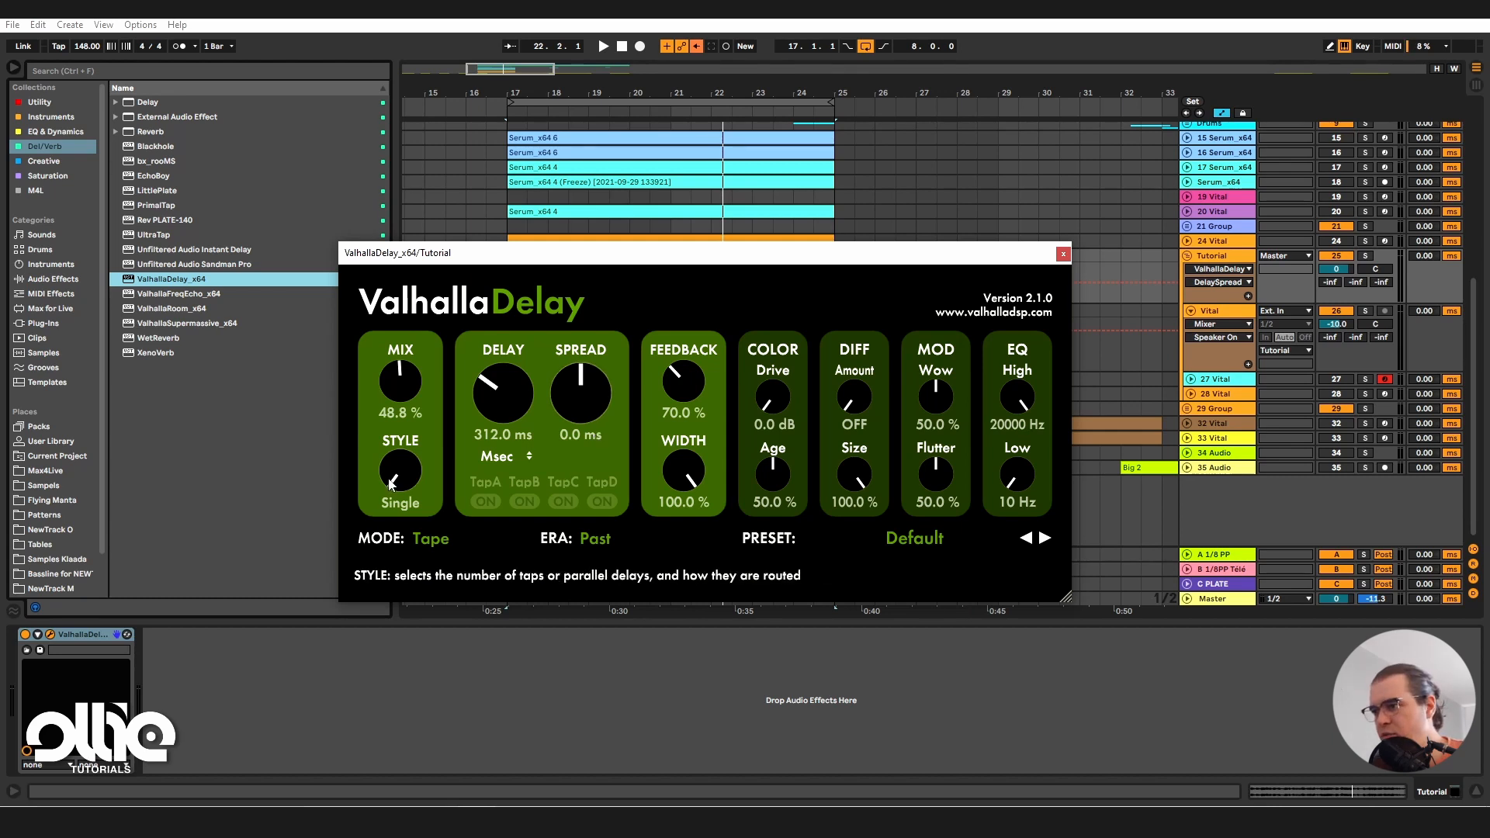
Step: Try the Dual style with the right-channel delay at 488 ms, and return the style to Single
left_click_drag(402, 476, 443, 437)
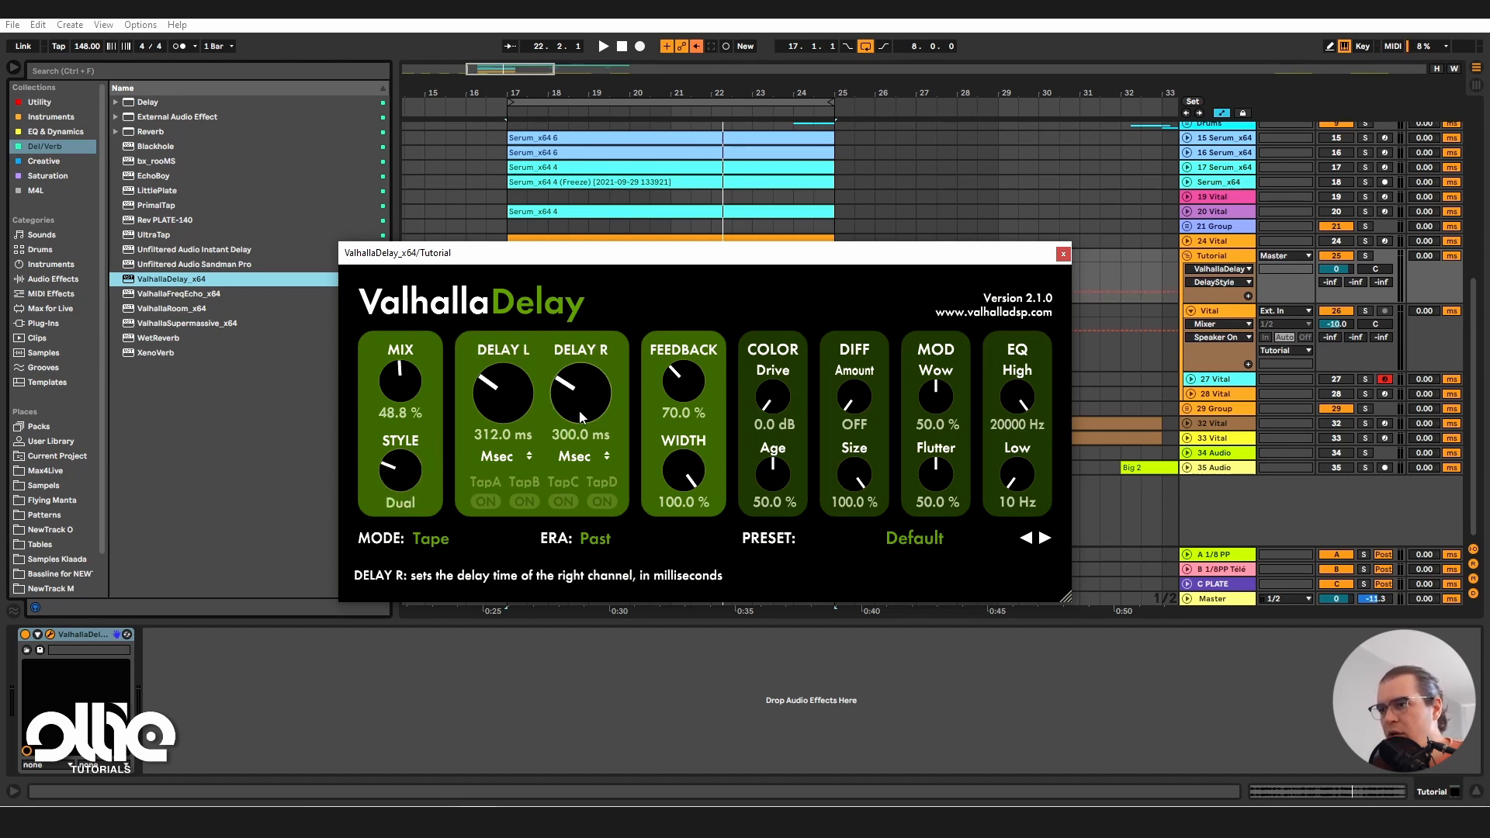
left_click_drag(594, 413, 608, 386)
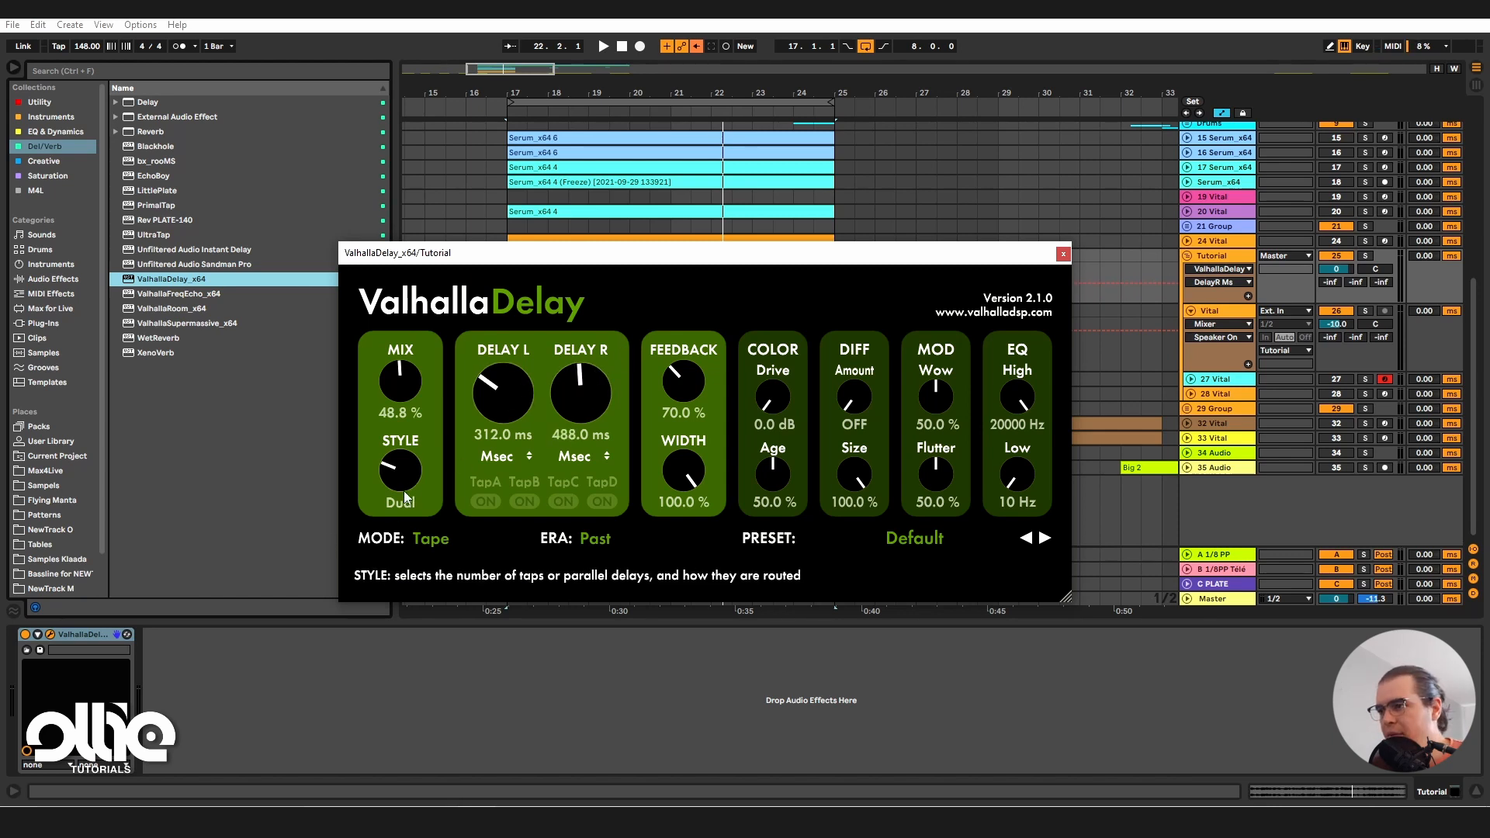
left_click_drag(404, 490, 392, 509)
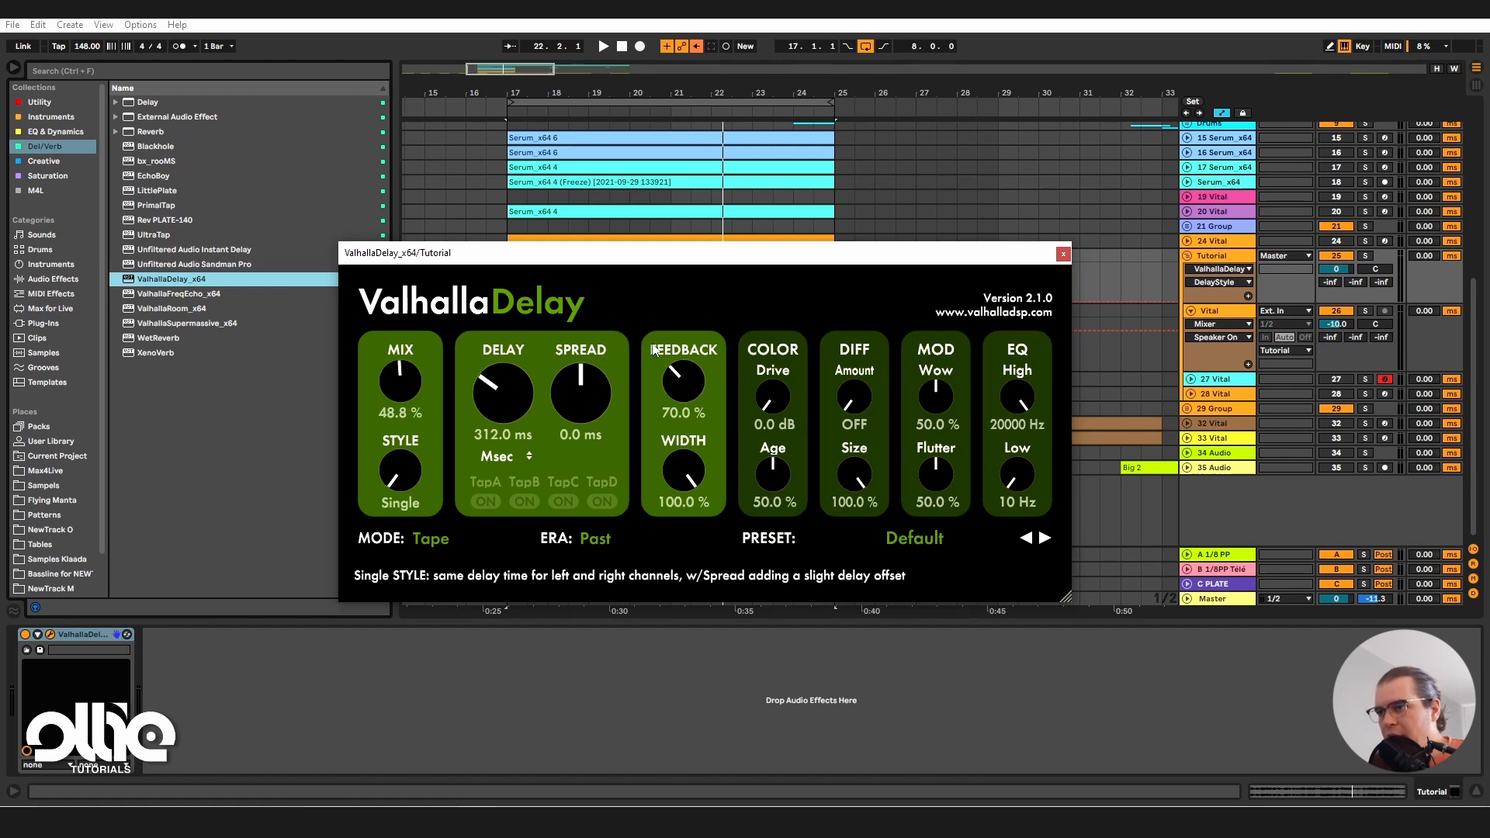
Step: Try the feedback at 102% along with the Width control, and set the feedback to 67.6%
left_click_drag(685, 387, 697, 364)
mouse_move(689, 468)
left_mouse_down()
mouse_move(692, 487)
mouse_move(695, 464)
left_mouse_up()
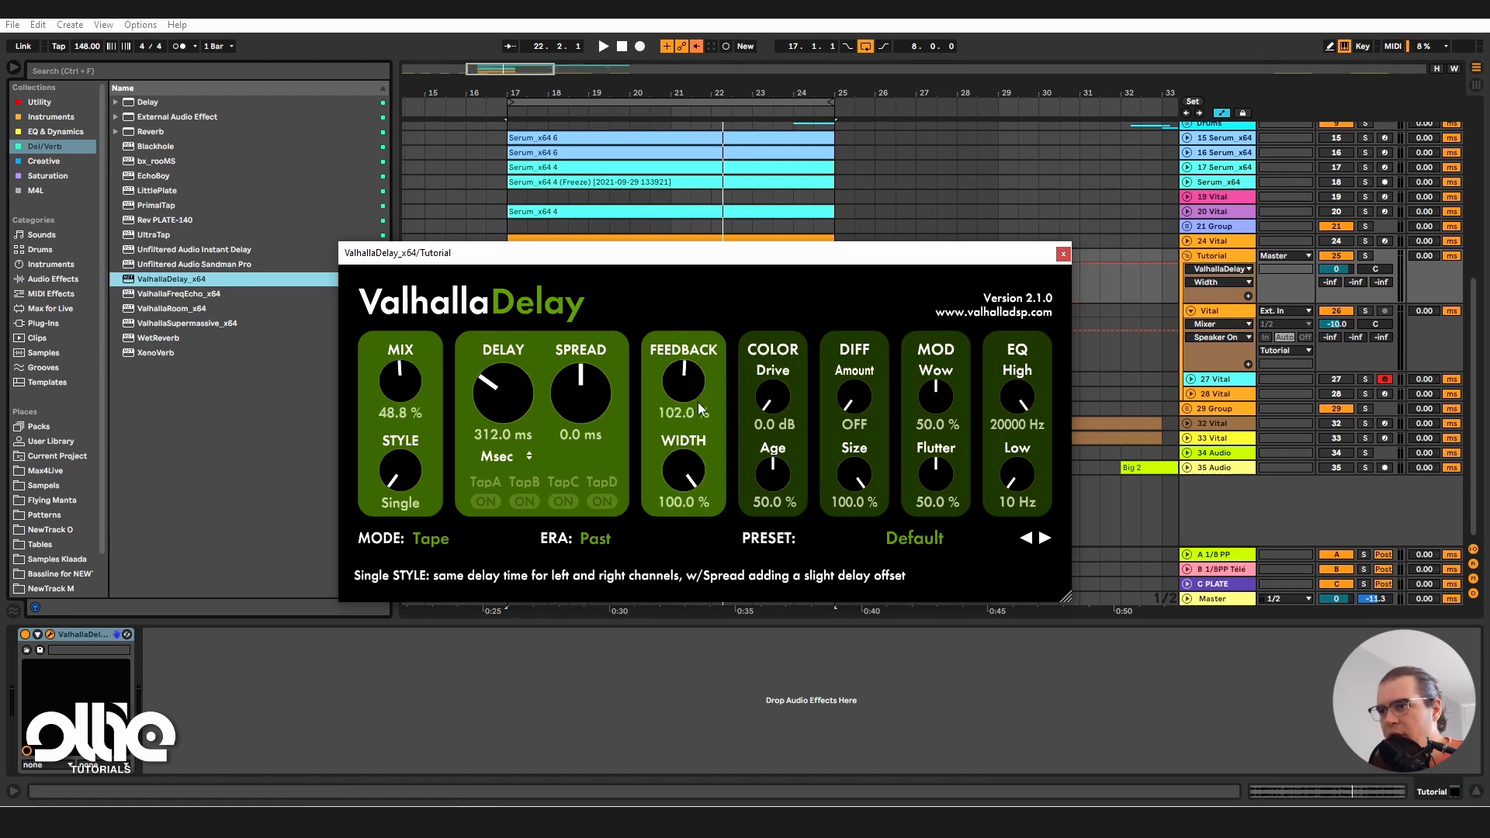
left_click_drag(689, 379, 686, 402)
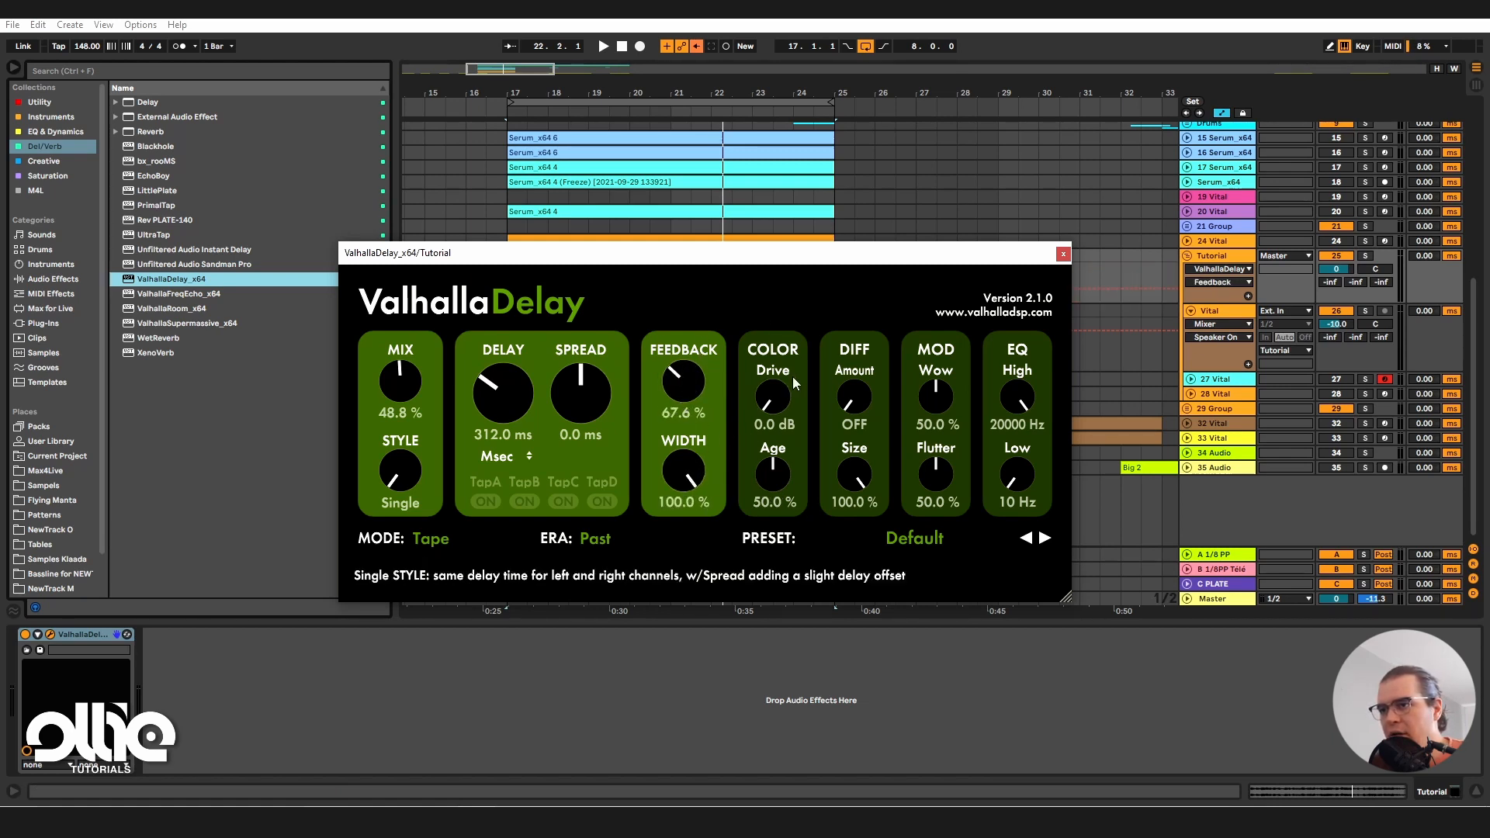
Step: Lower the Age to 0% and set the diffusion amount to 15.2%
mouse_move(791, 429)
left_mouse_down()
mouse_move(819, 287)
mouse_move(787, 422)
left_mouse_up()
left_click_drag(773, 495, 770, 541)
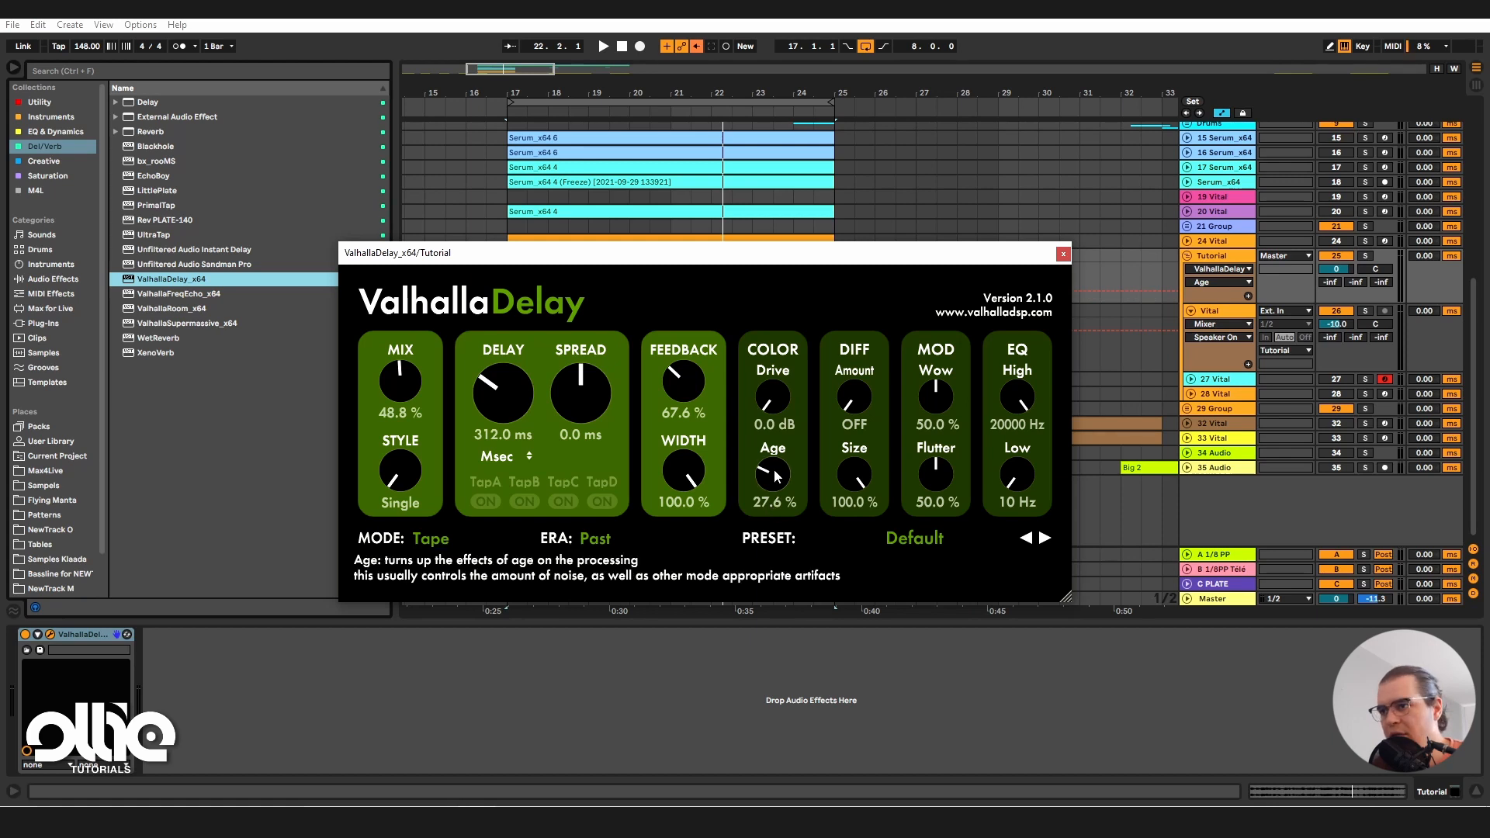
mouse_move(772, 469)
left_mouse_down()
mouse_move(779, 460)
mouse_move(760, 467)
left_mouse_up()
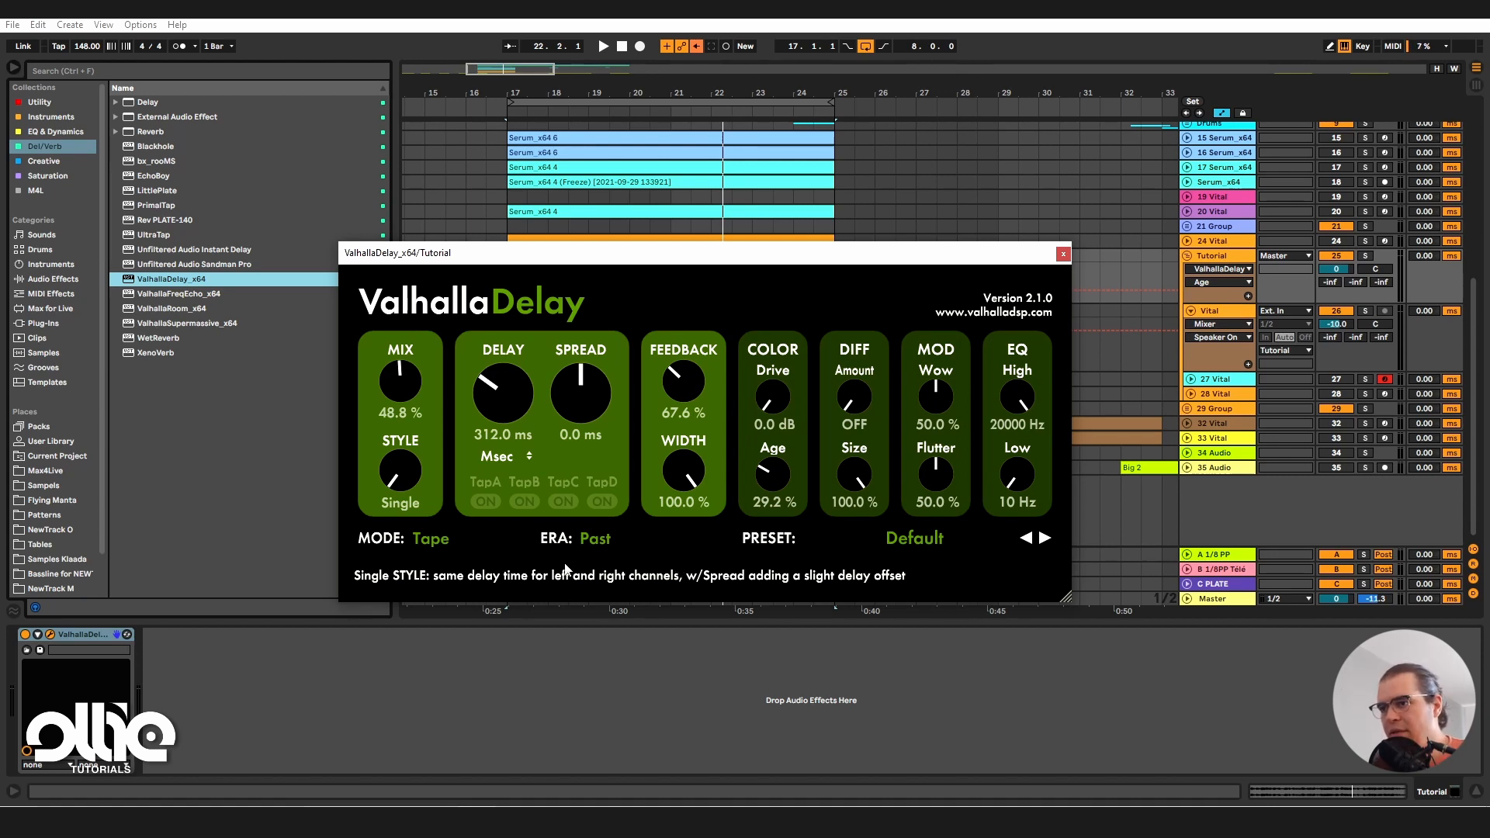
left_click_drag(772, 473, 796, 423)
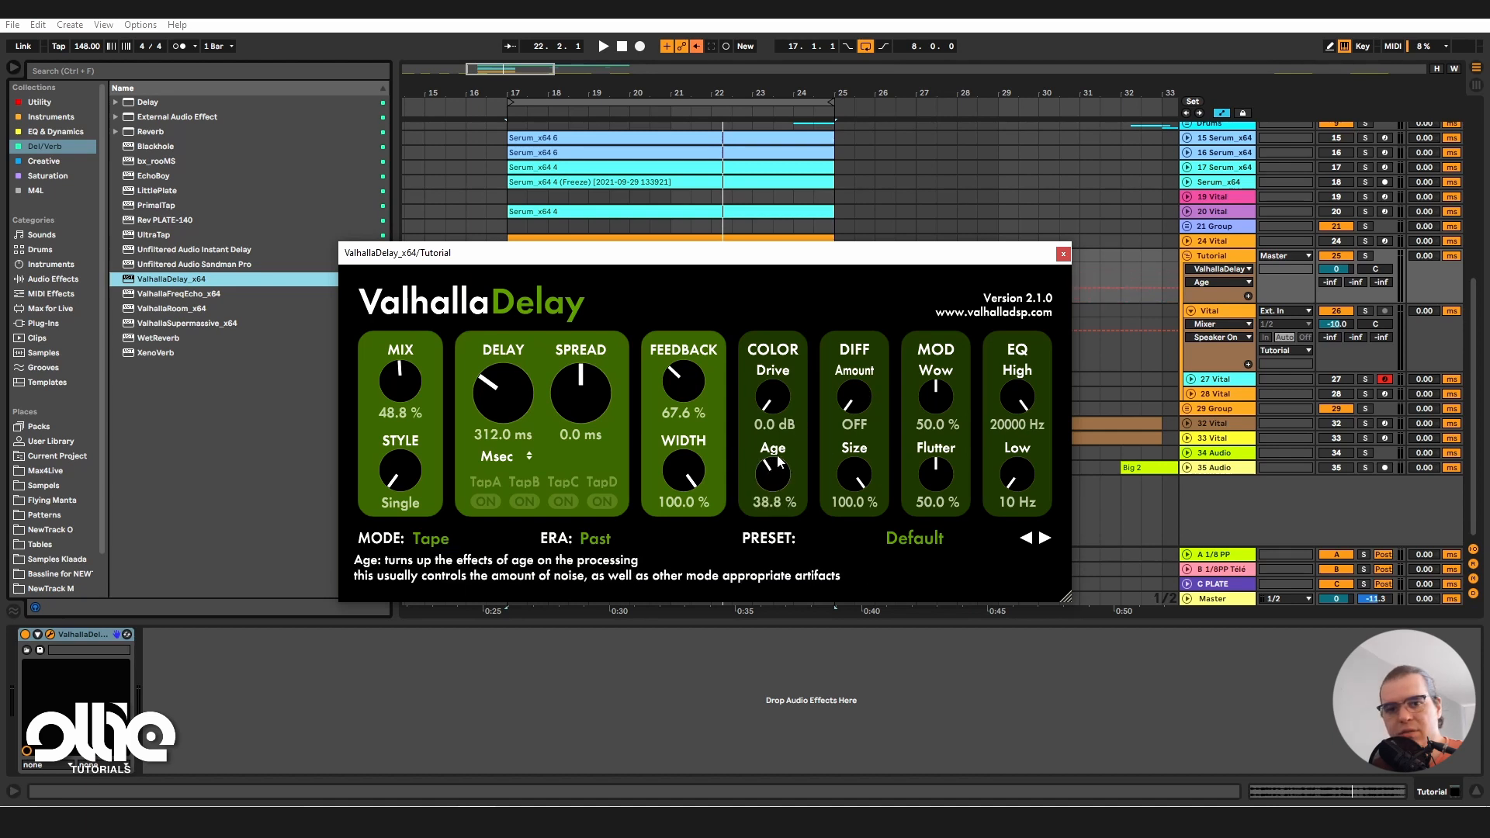
left_click_drag(772, 473, 768, 545)
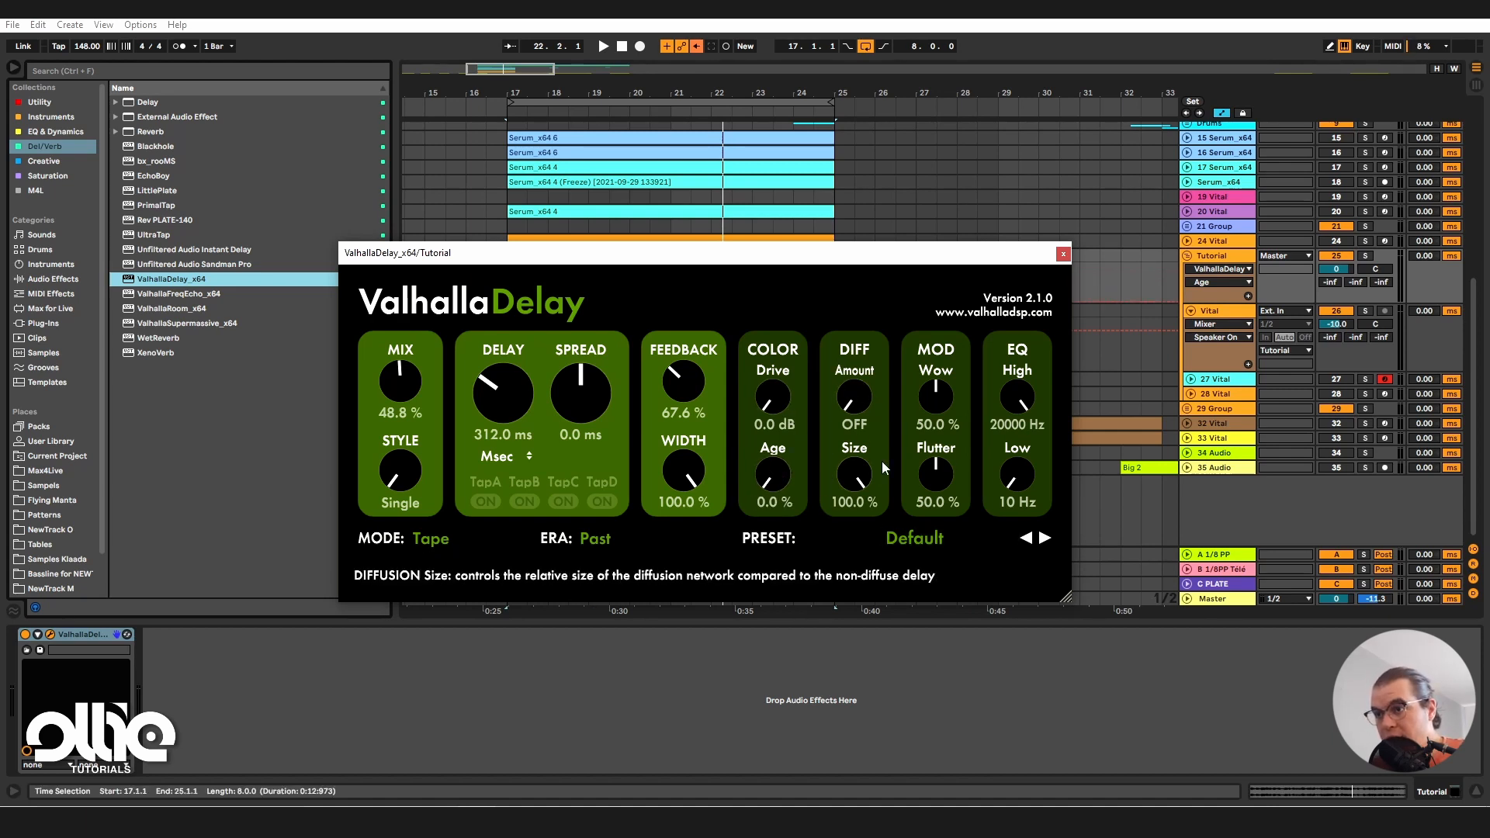
left_click_drag(857, 385, 857, 378)
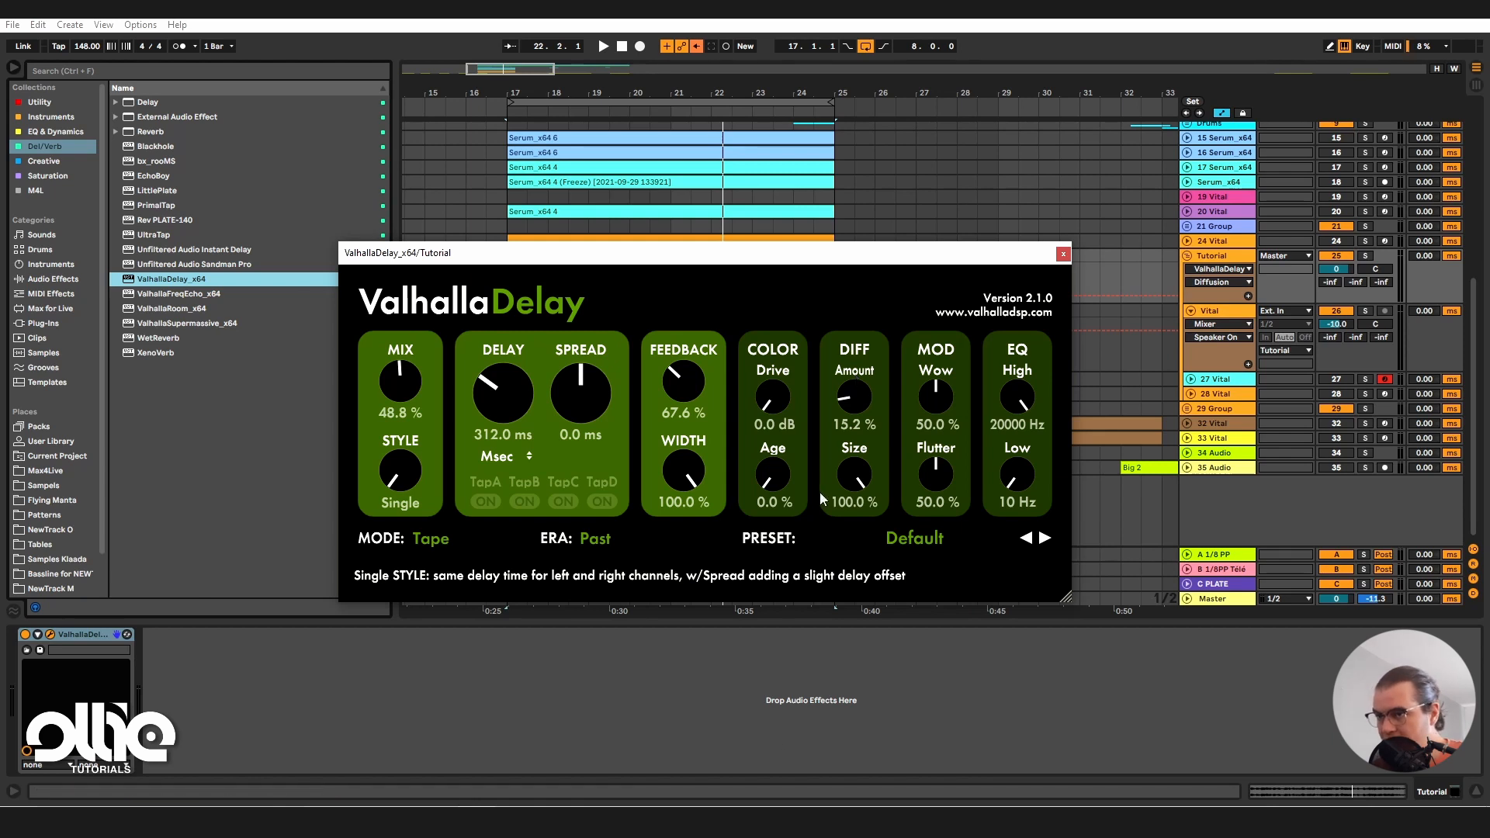
left_click(854, 475)
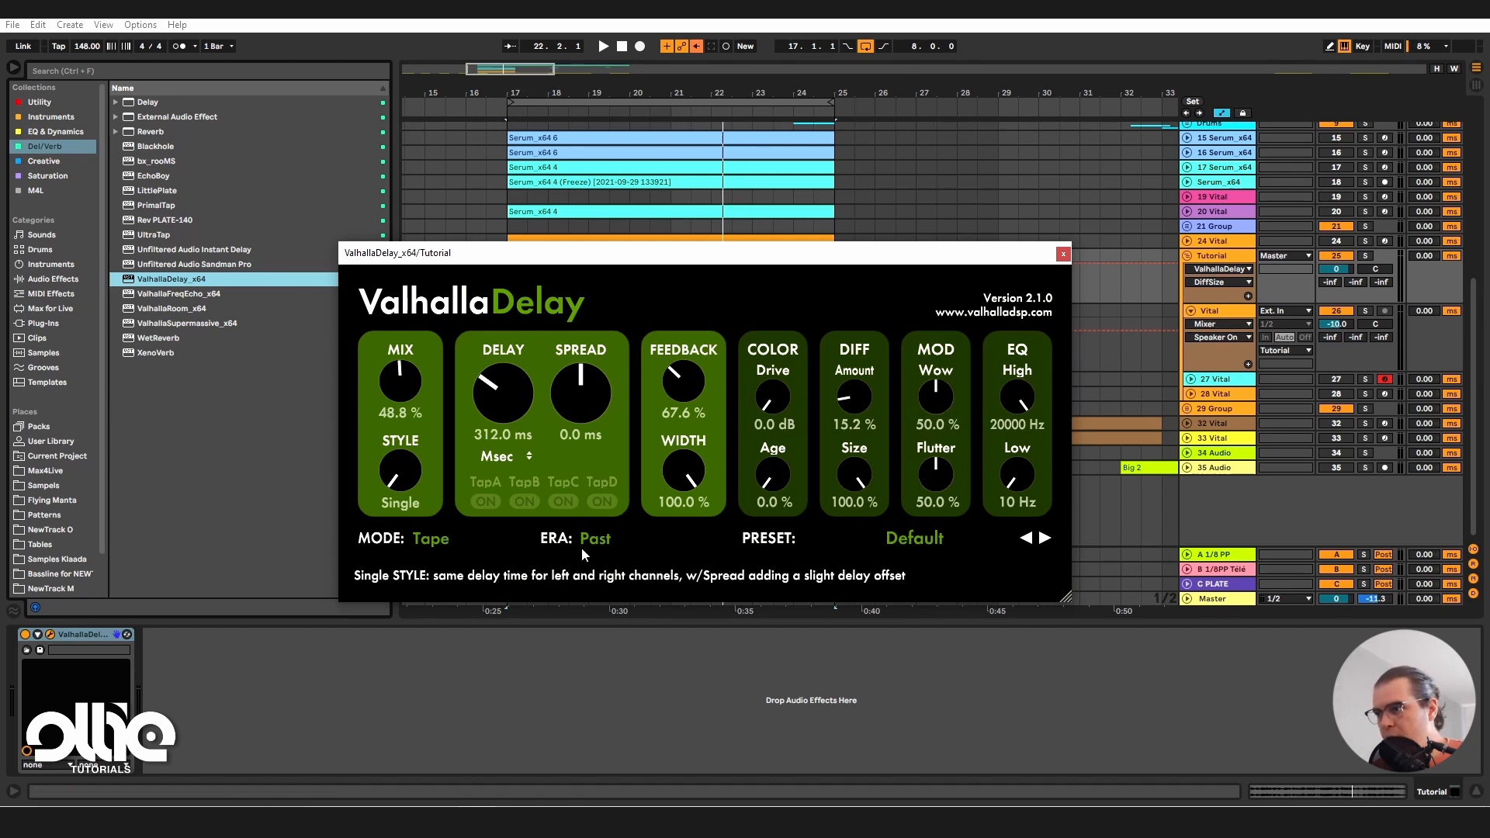
Step: Try the PhaserDDL mode with a 0.72 Hz modulation rate and 79.2% depth, and return to Tape mode
left_click(431, 537)
left_click(457, 801)
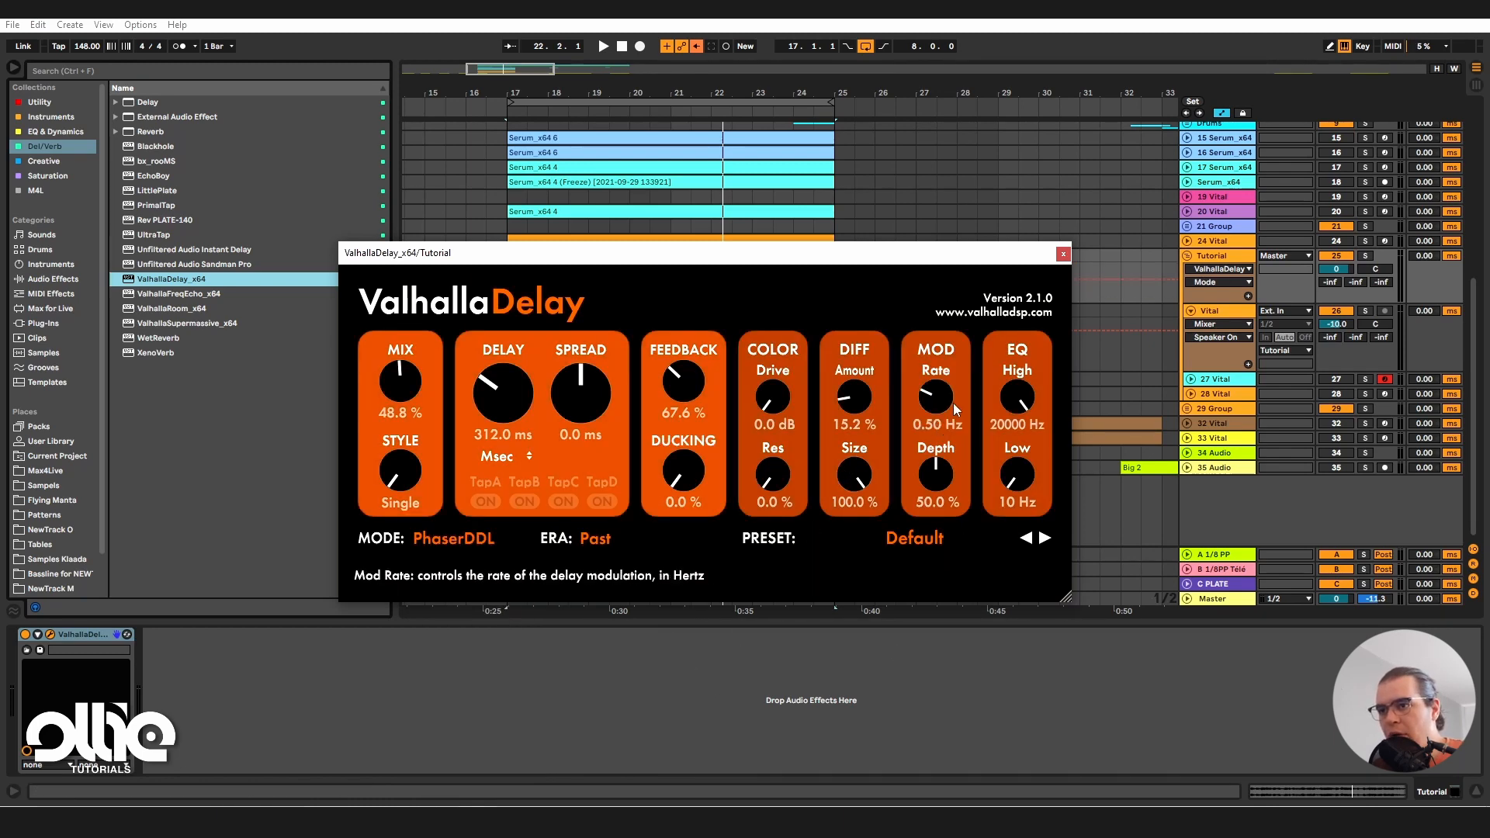
left_click_drag(953, 403, 953, 388)
left_click_drag(936, 474, 936, 454)
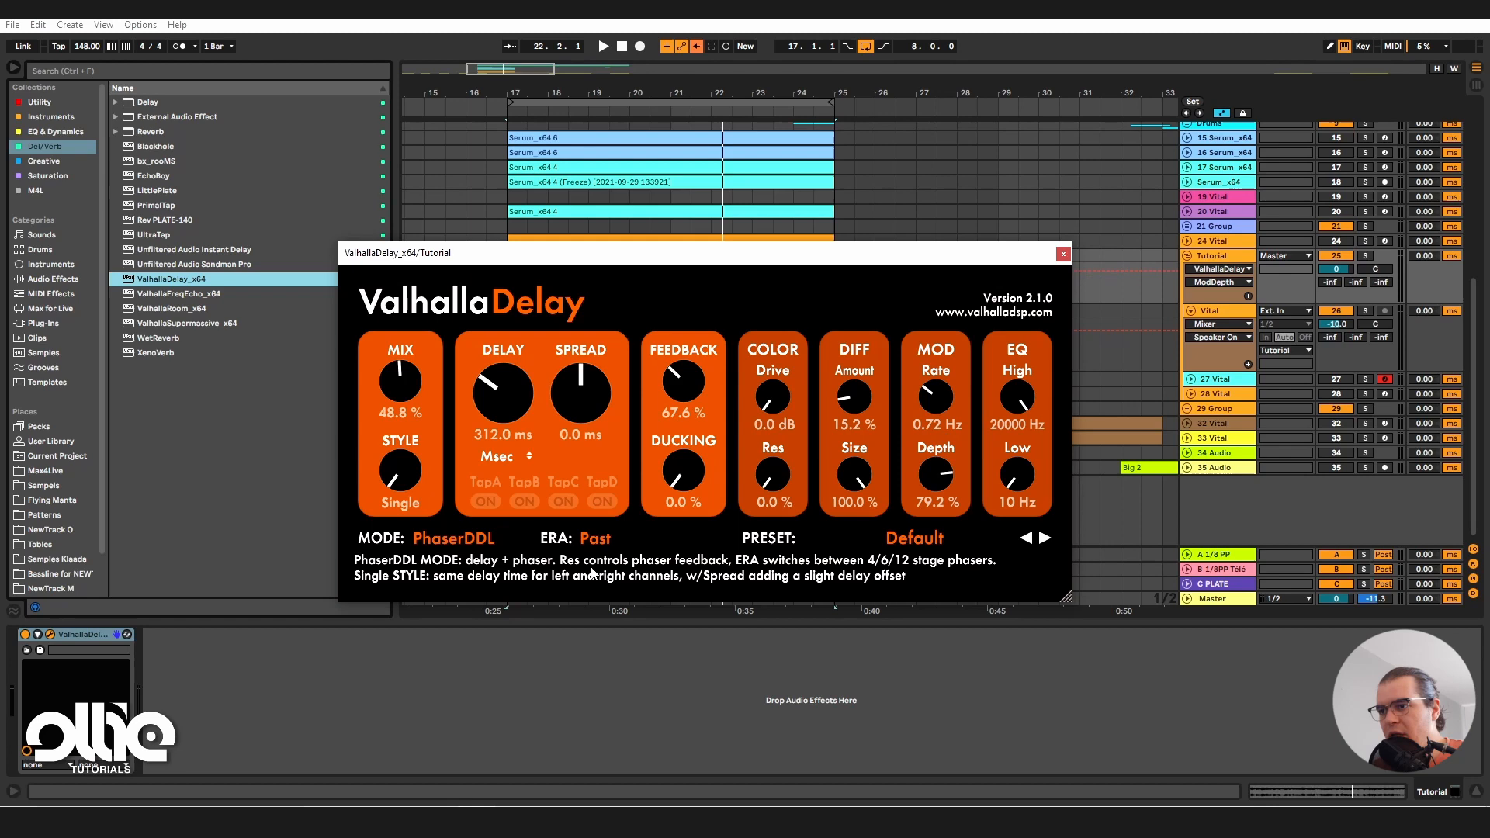
left_click(454, 538)
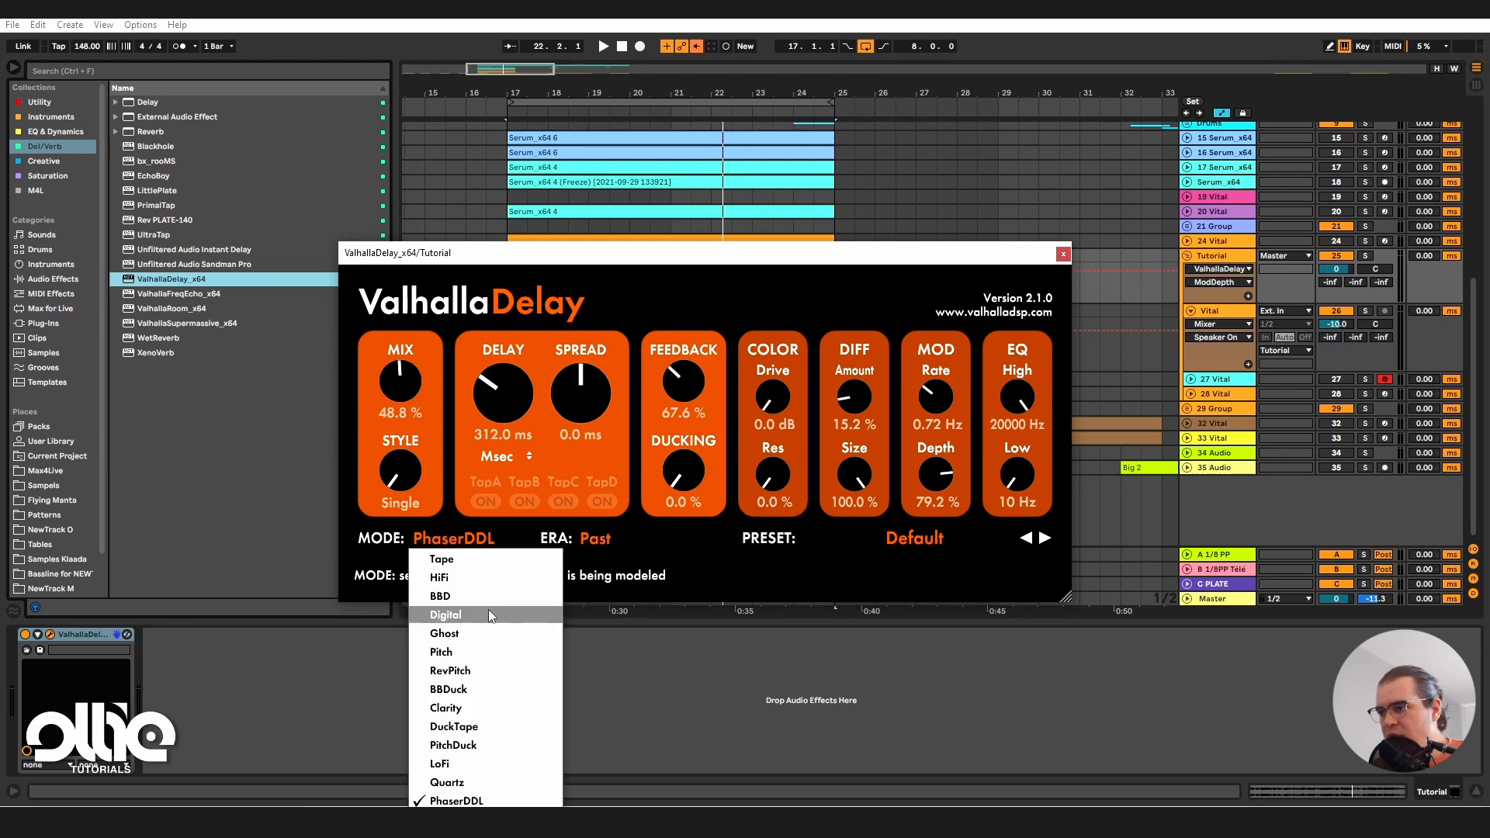
left_click(483, 555)
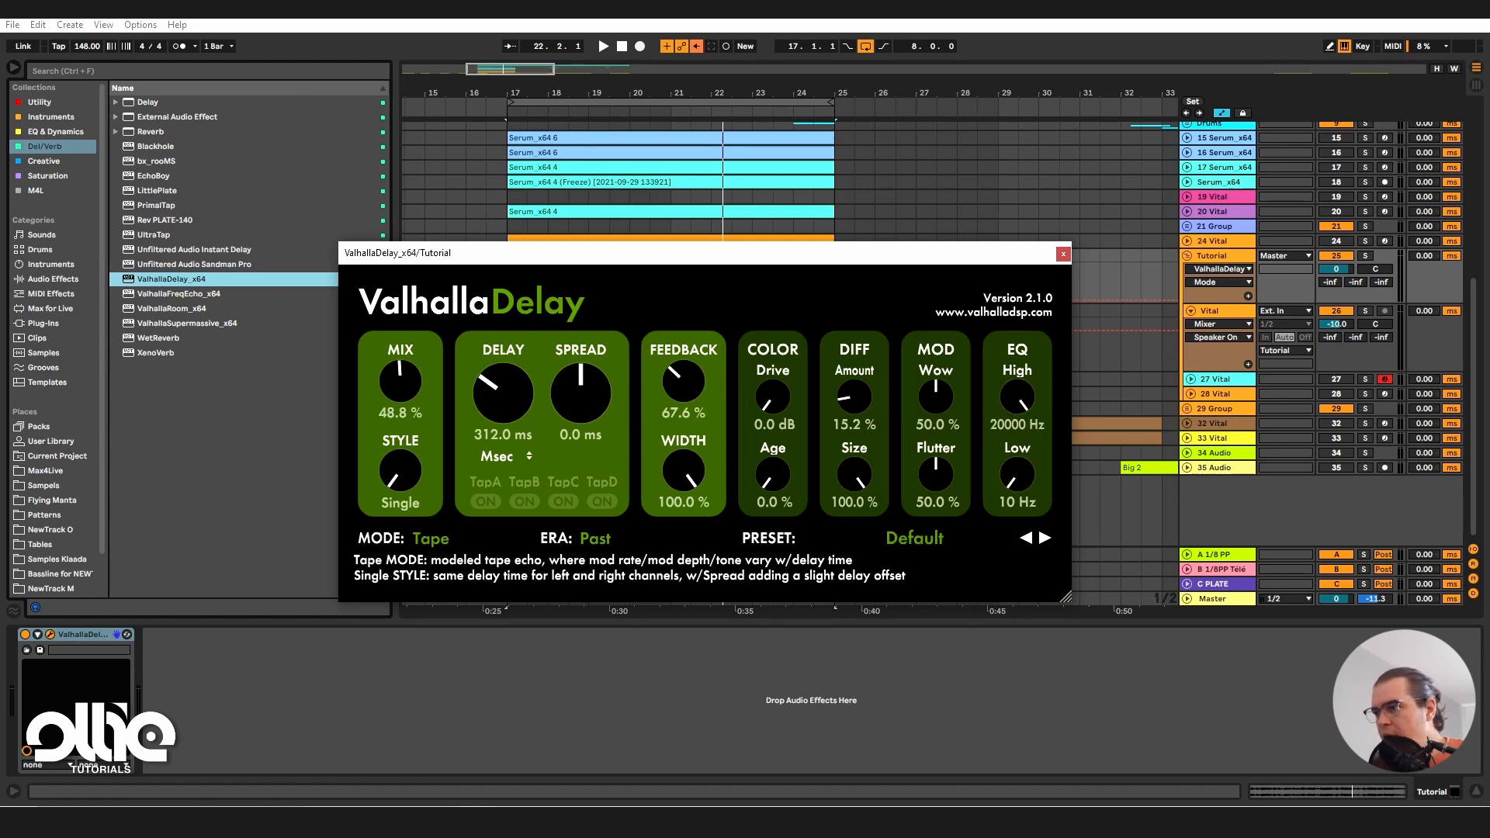
Step: Examine the available delay modes and the Past, Present and Future era options
left_click(431, 540)
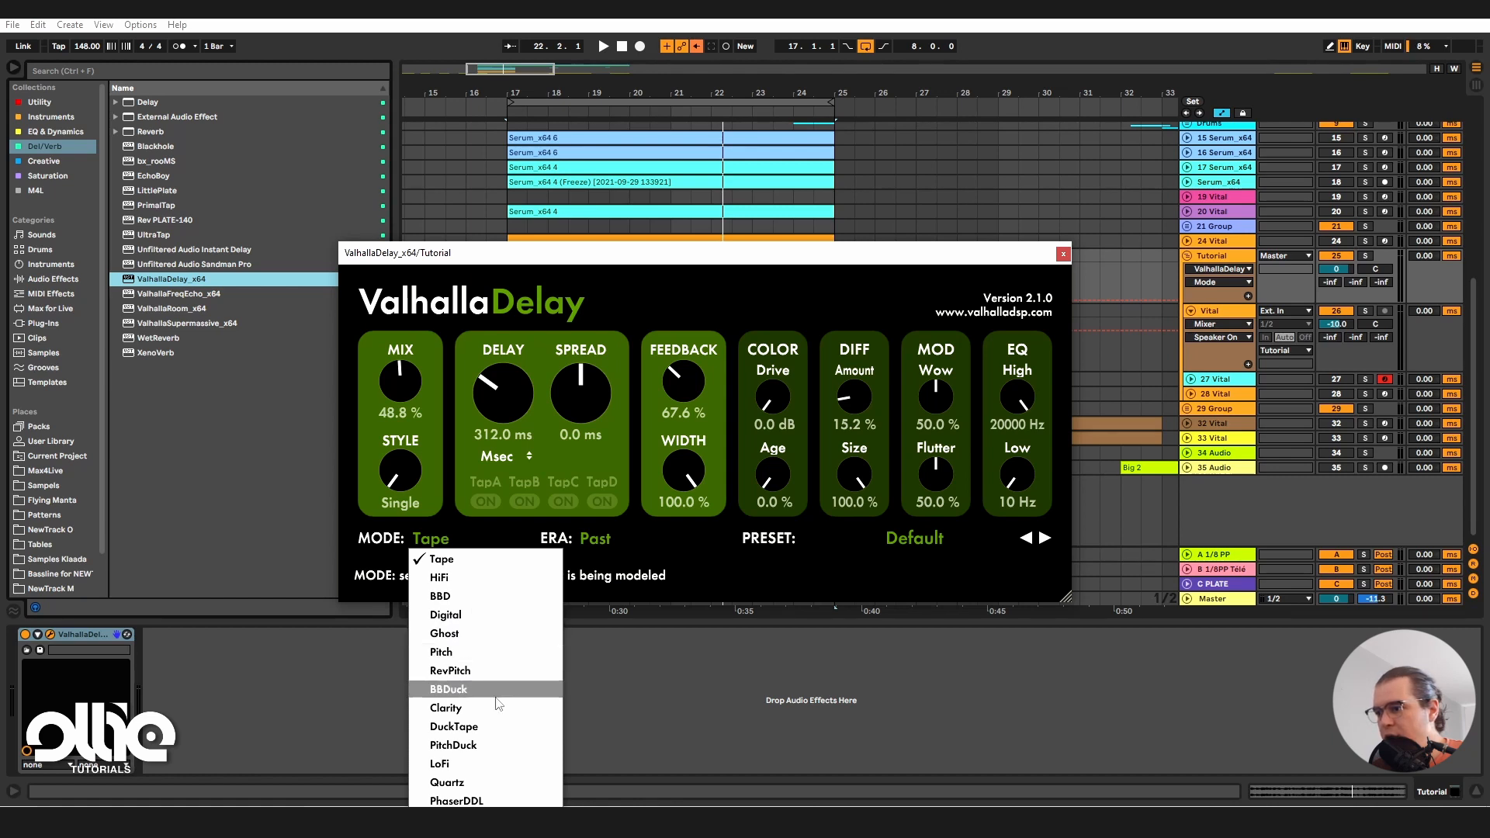
left_click_drag(556, 255, 562, 210)
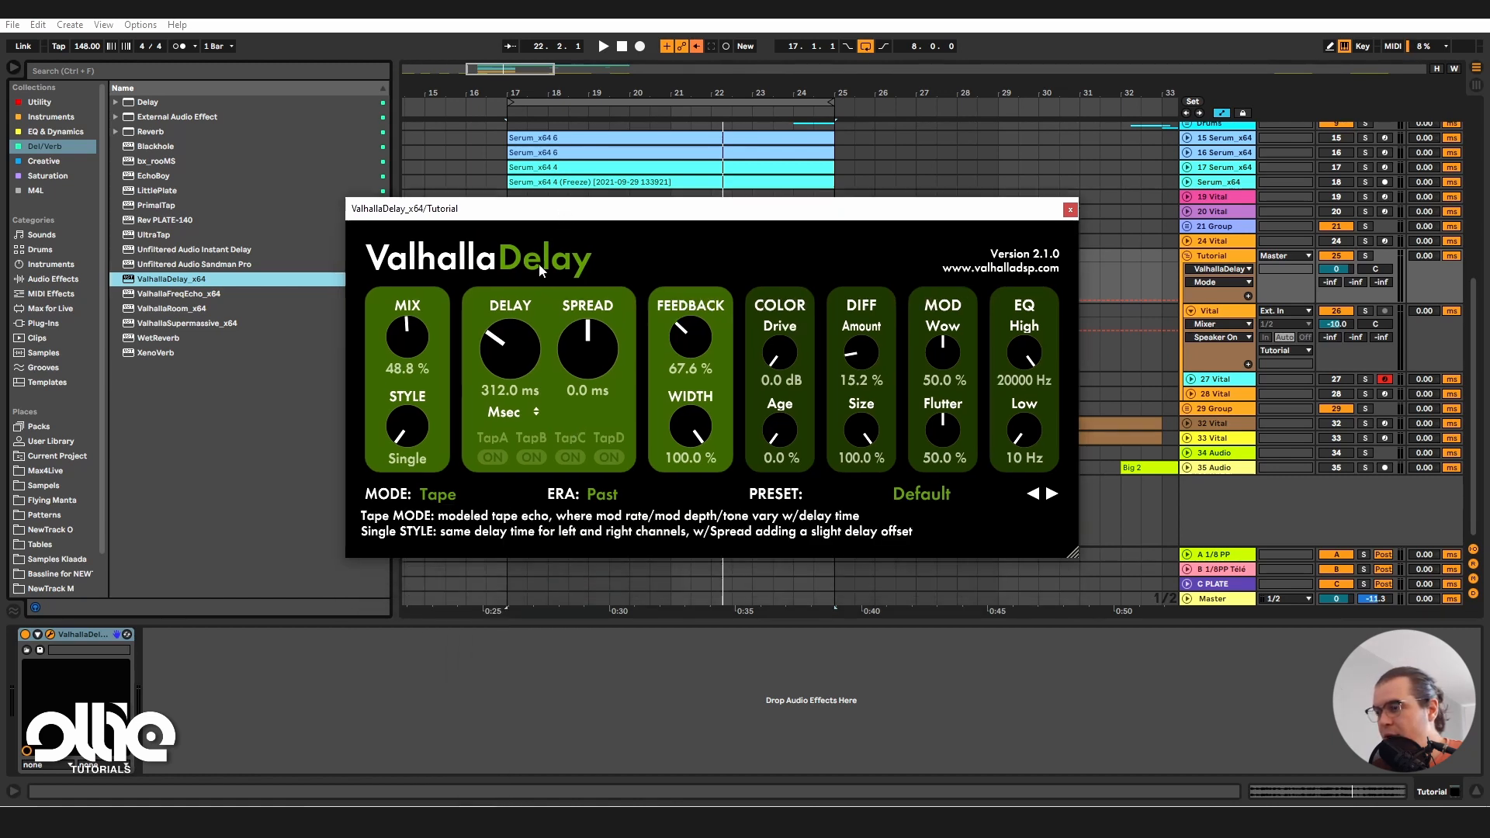
left_click(437, 494)
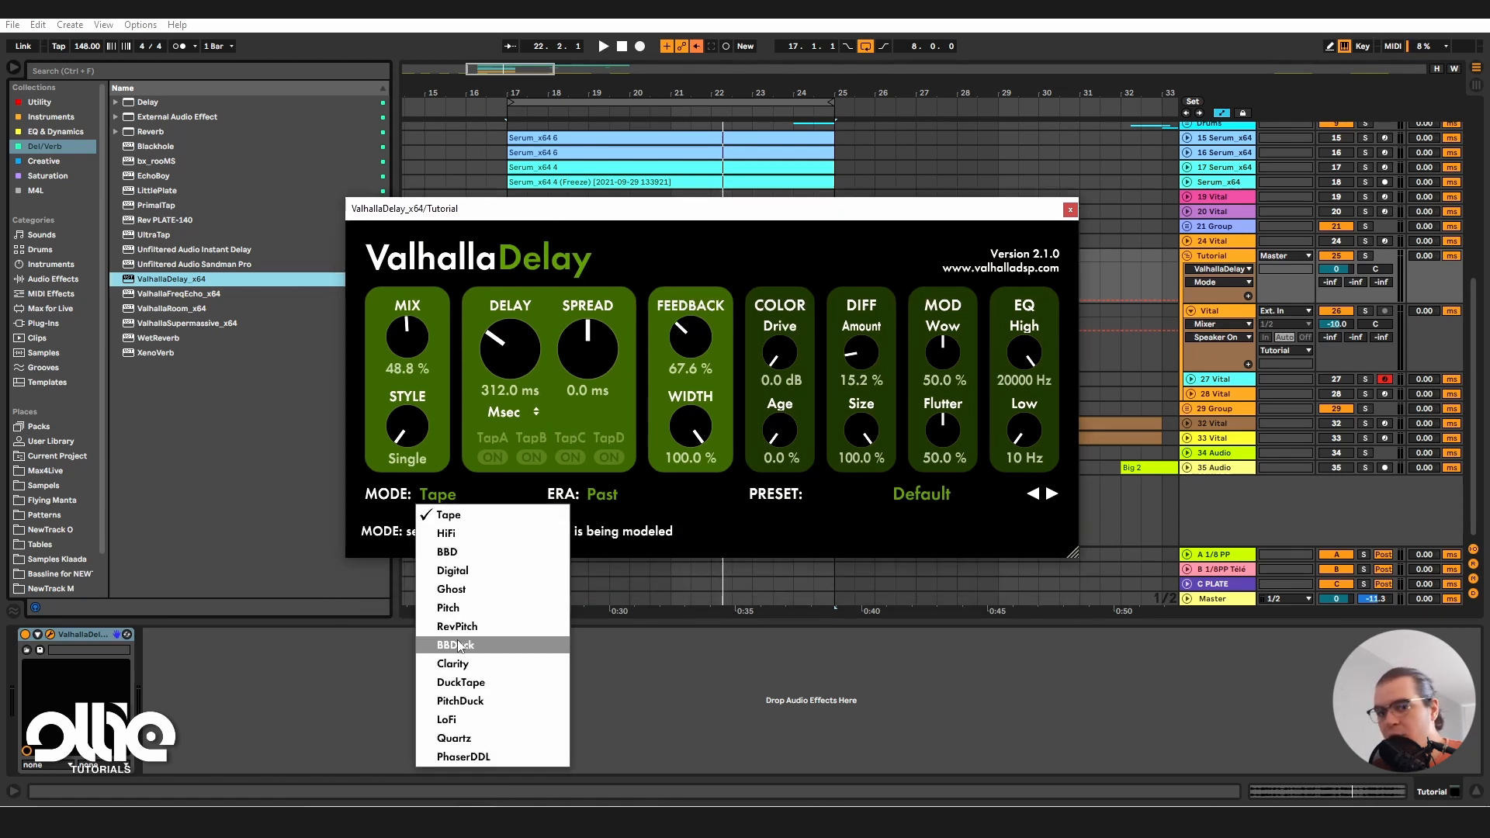
left_click(639, 551)
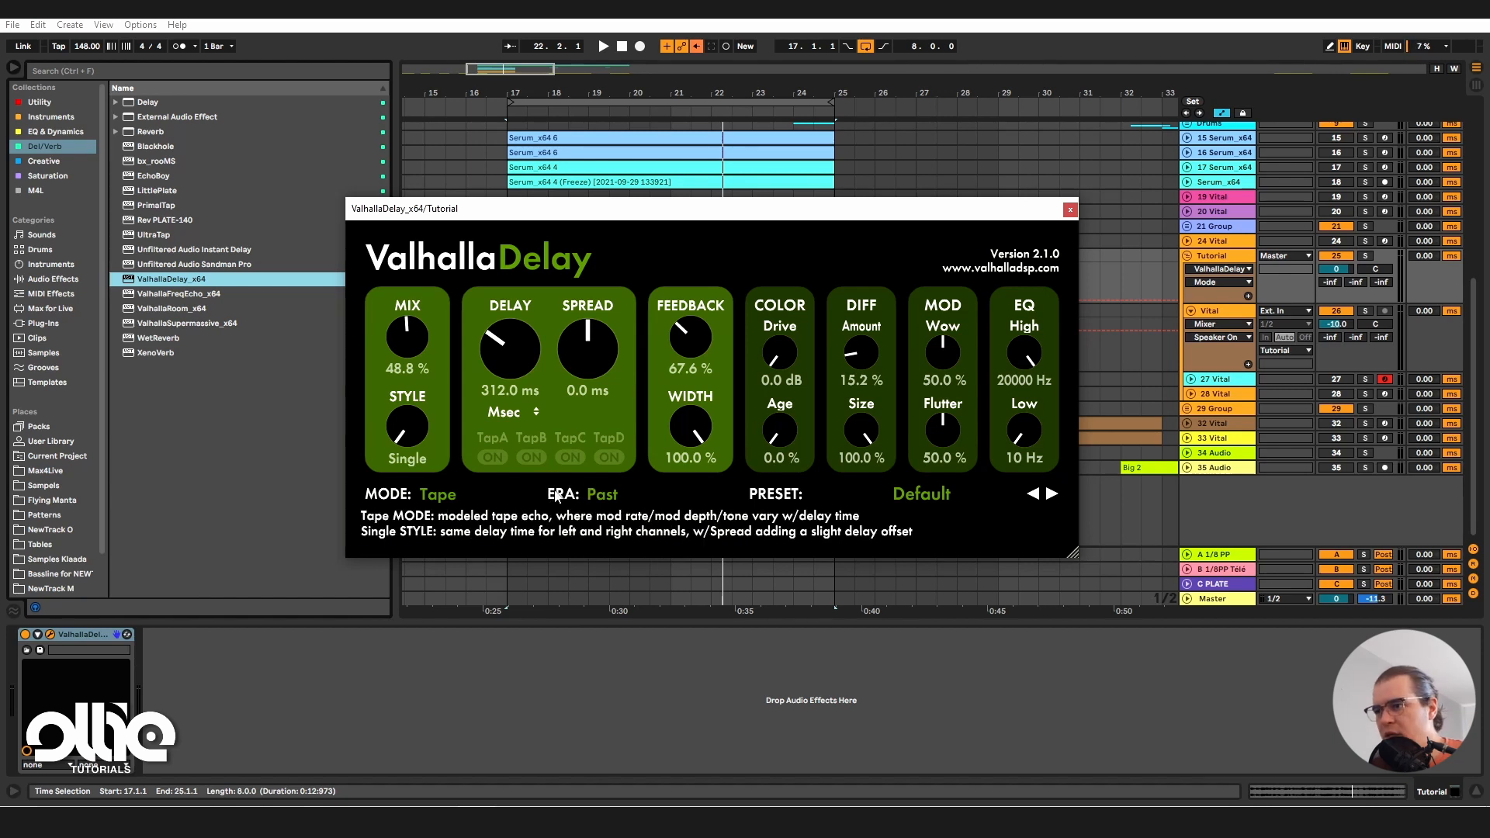
left_click(609, 501)
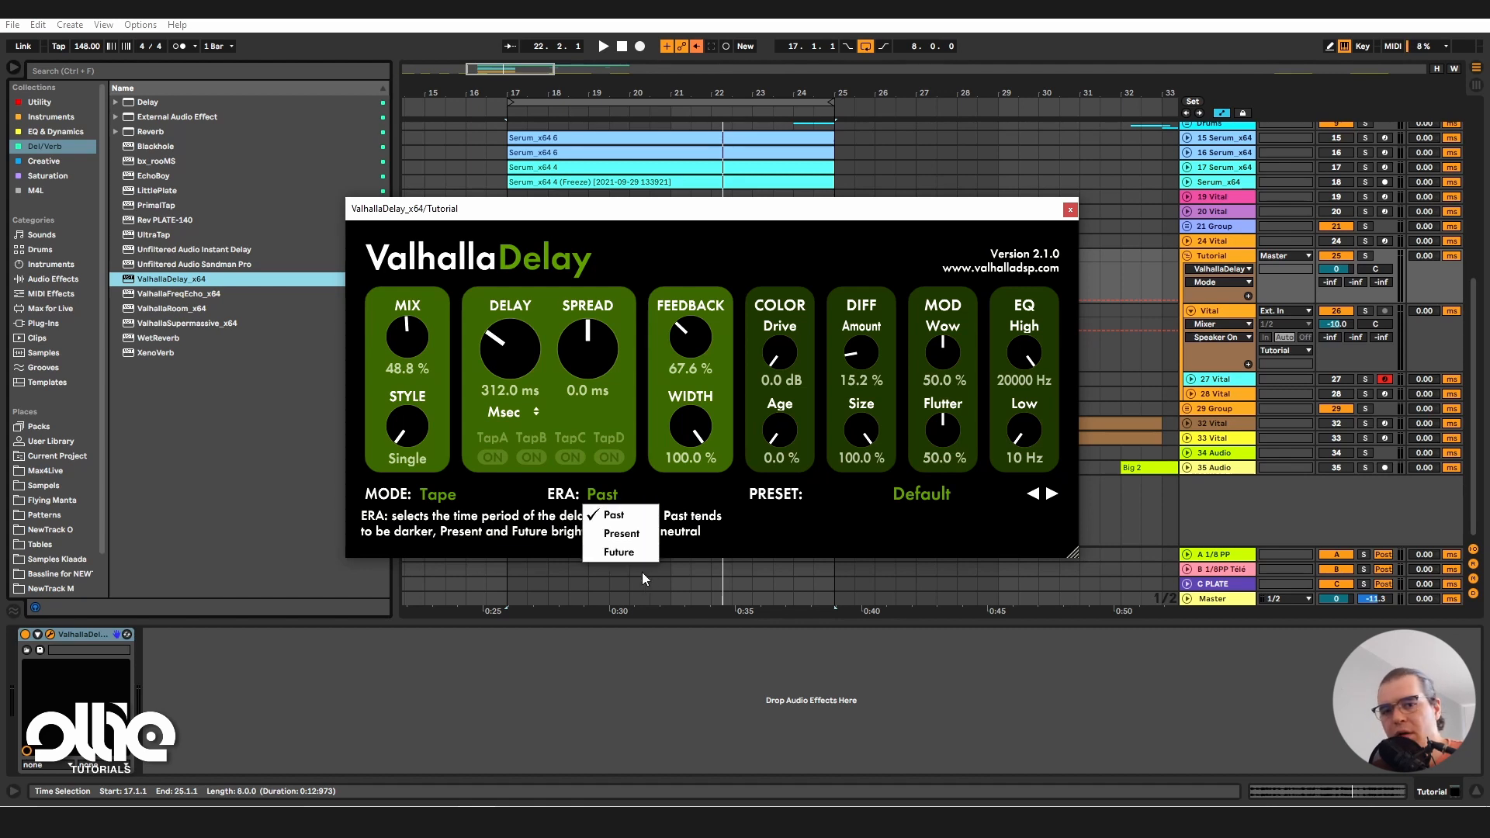
left_click(496, 491)
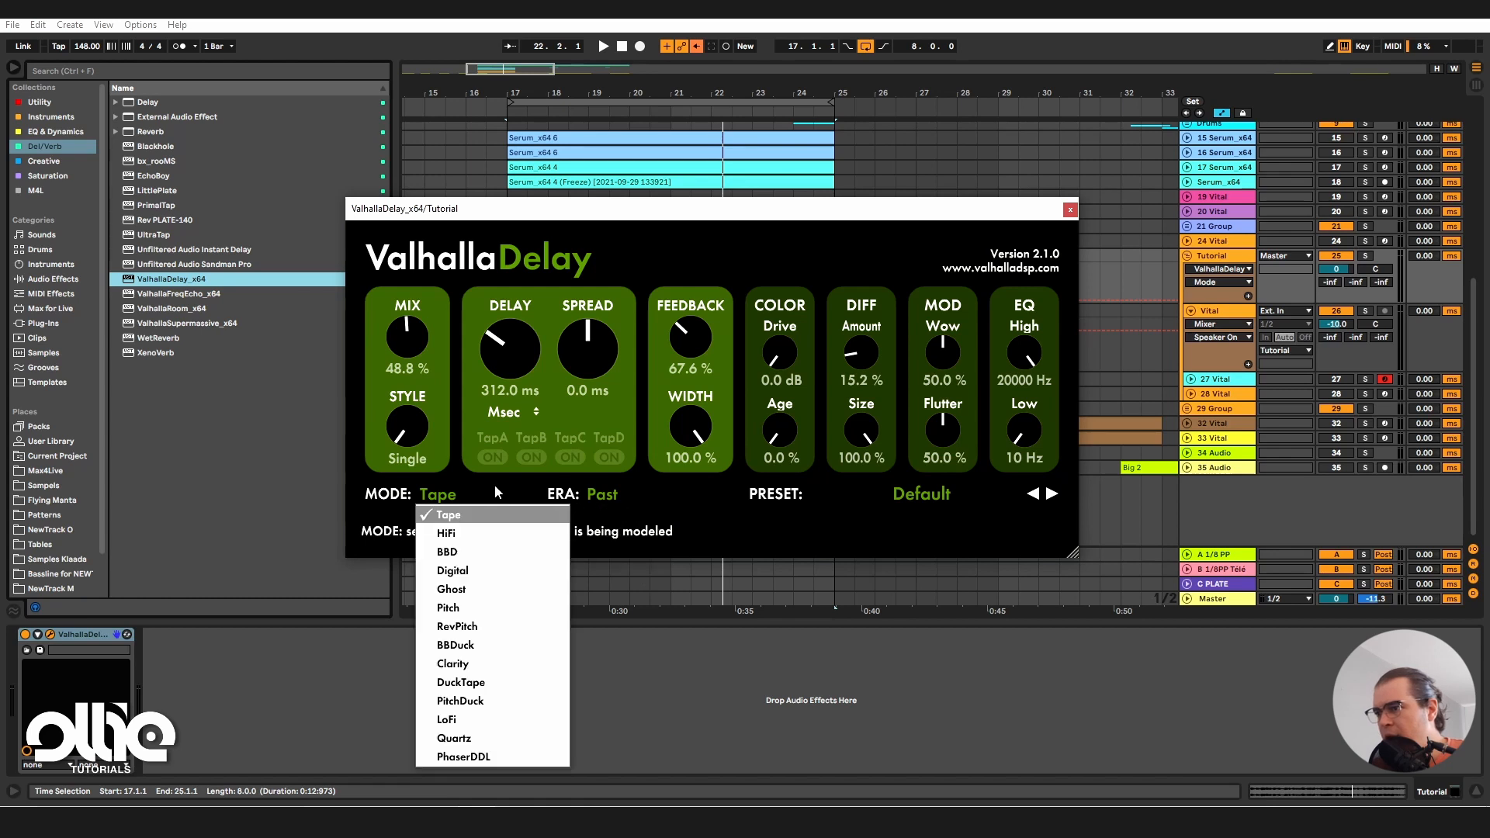
left_click(658, 498)
left_click(505, 489)
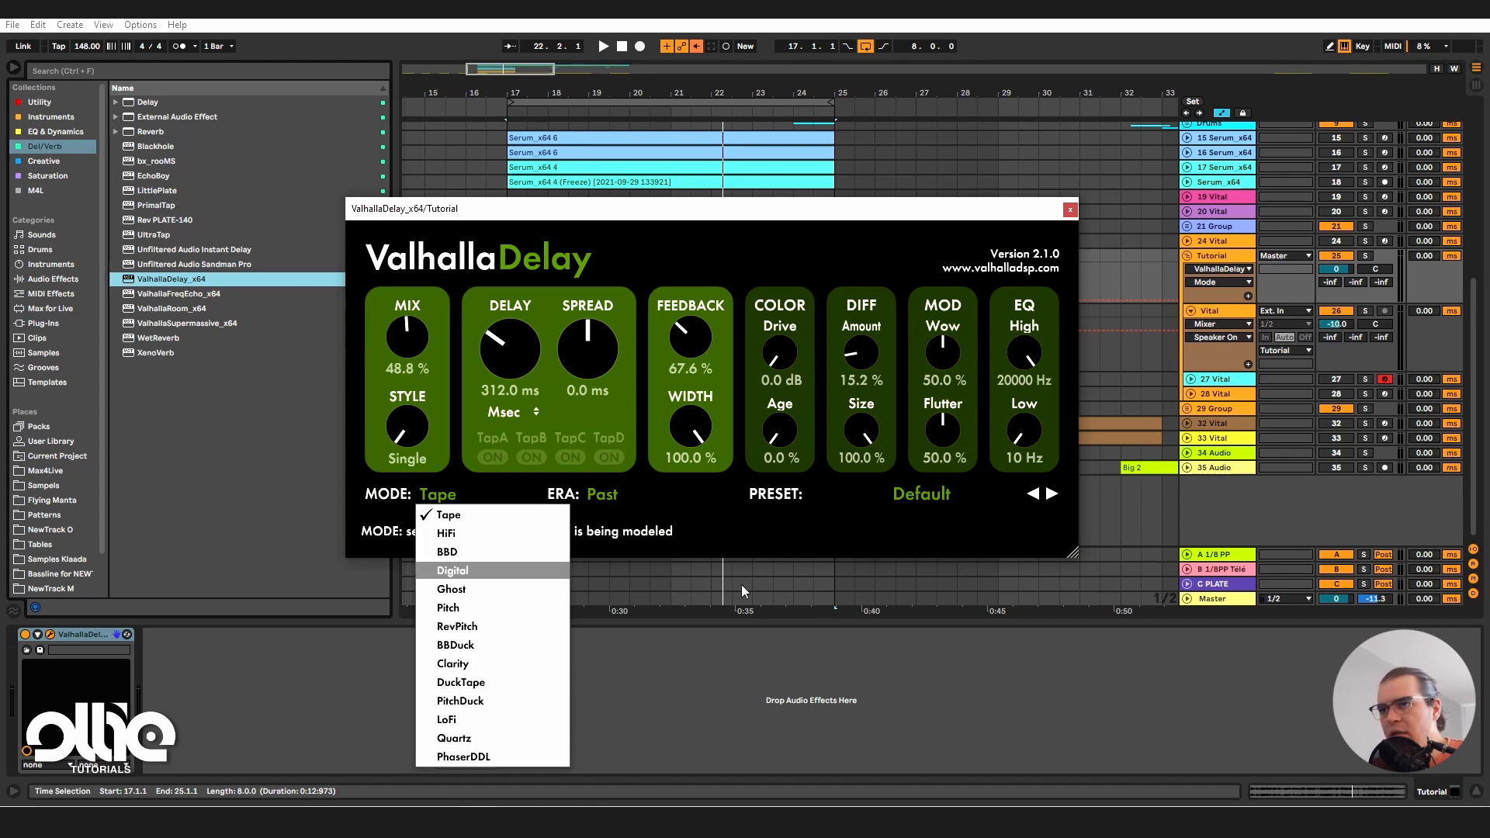
left_click(911, 266)
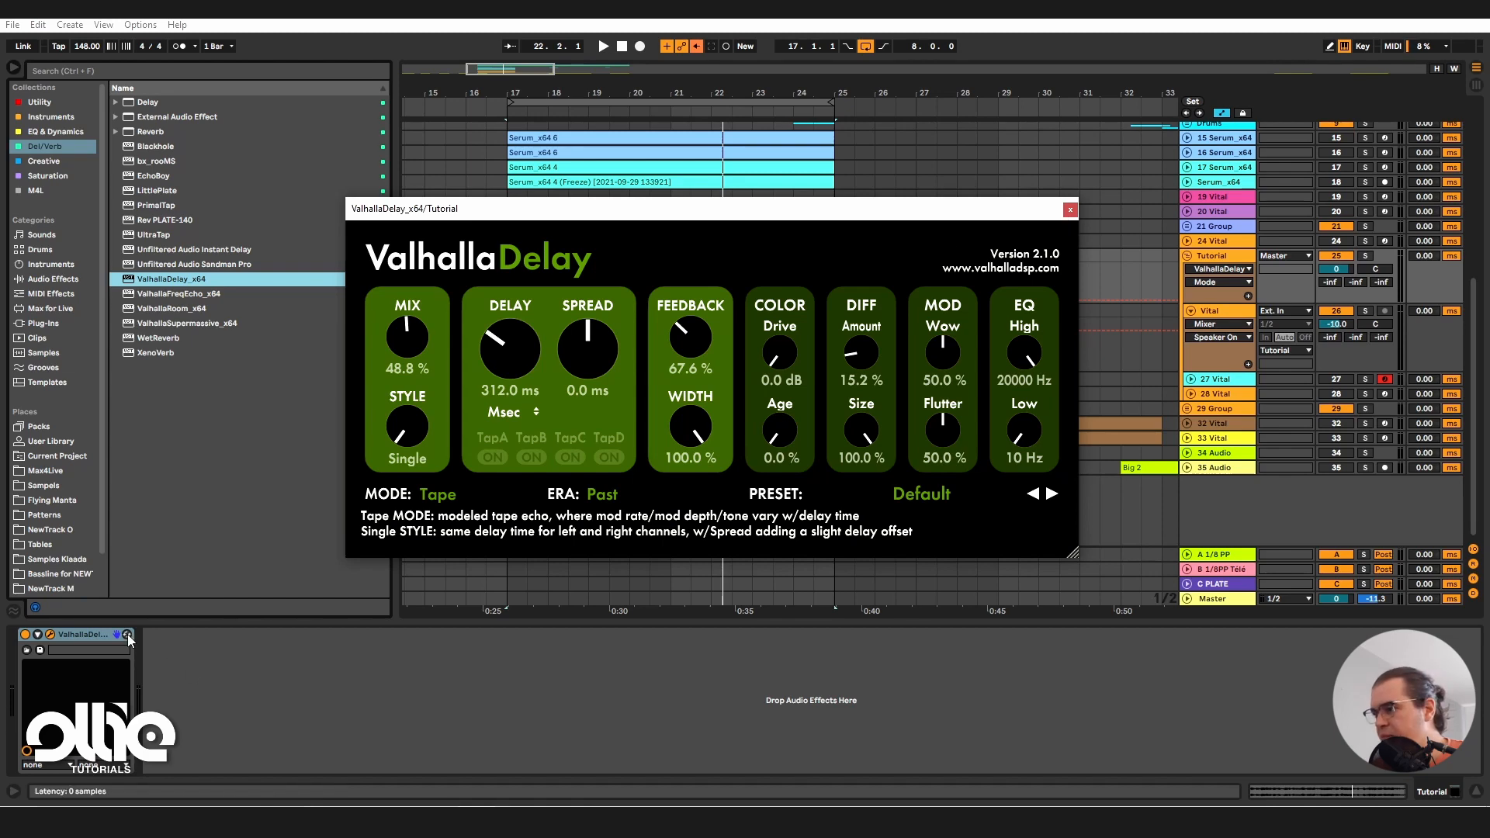
Step: Delete ValhallaDelay from the Tutorial group track and select the frozen Vital track to show its devices
left_click(90, 630)
key("Delete")
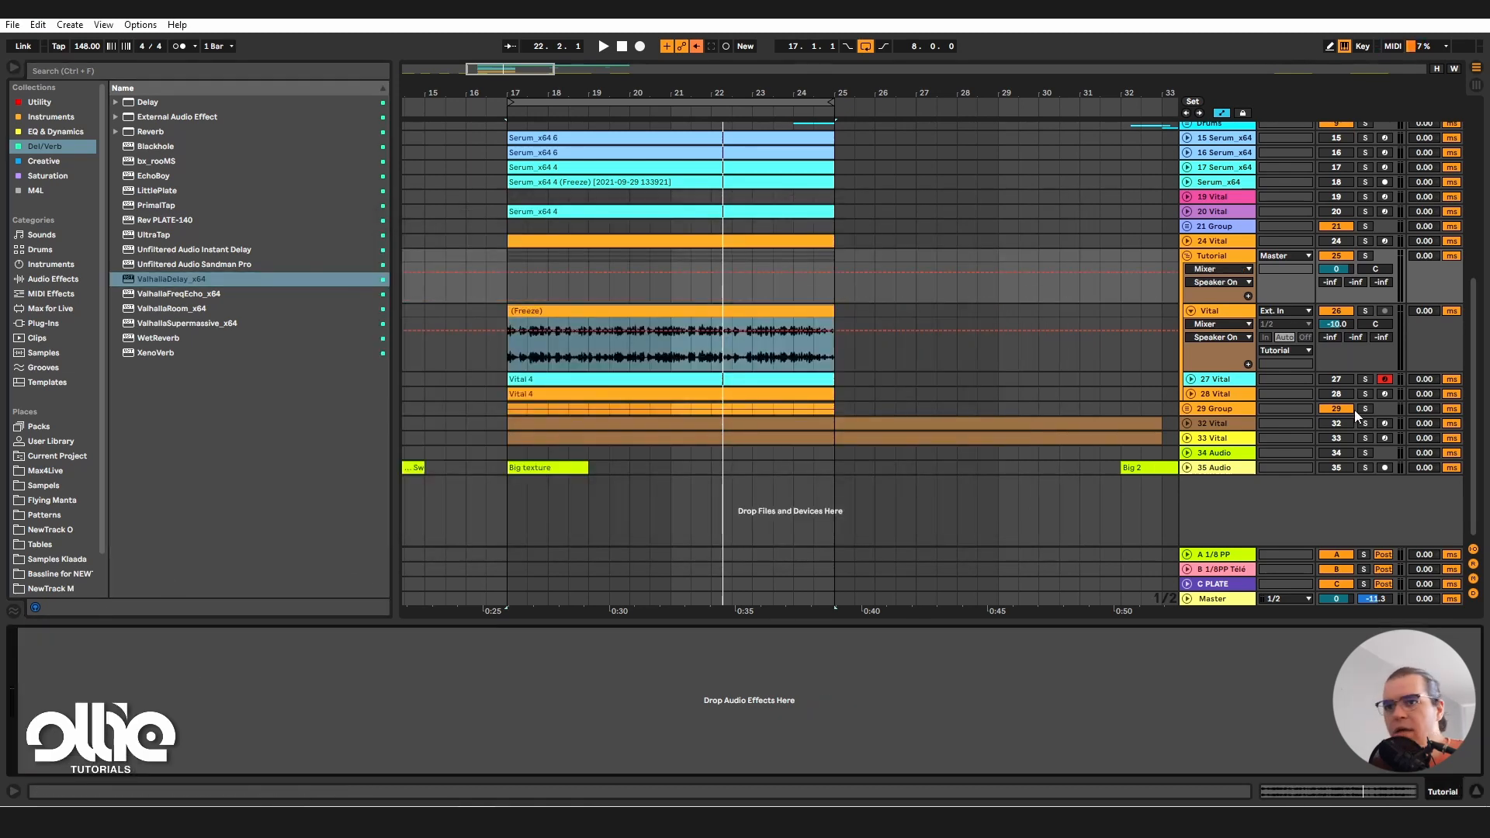
left_click(1237, 315)
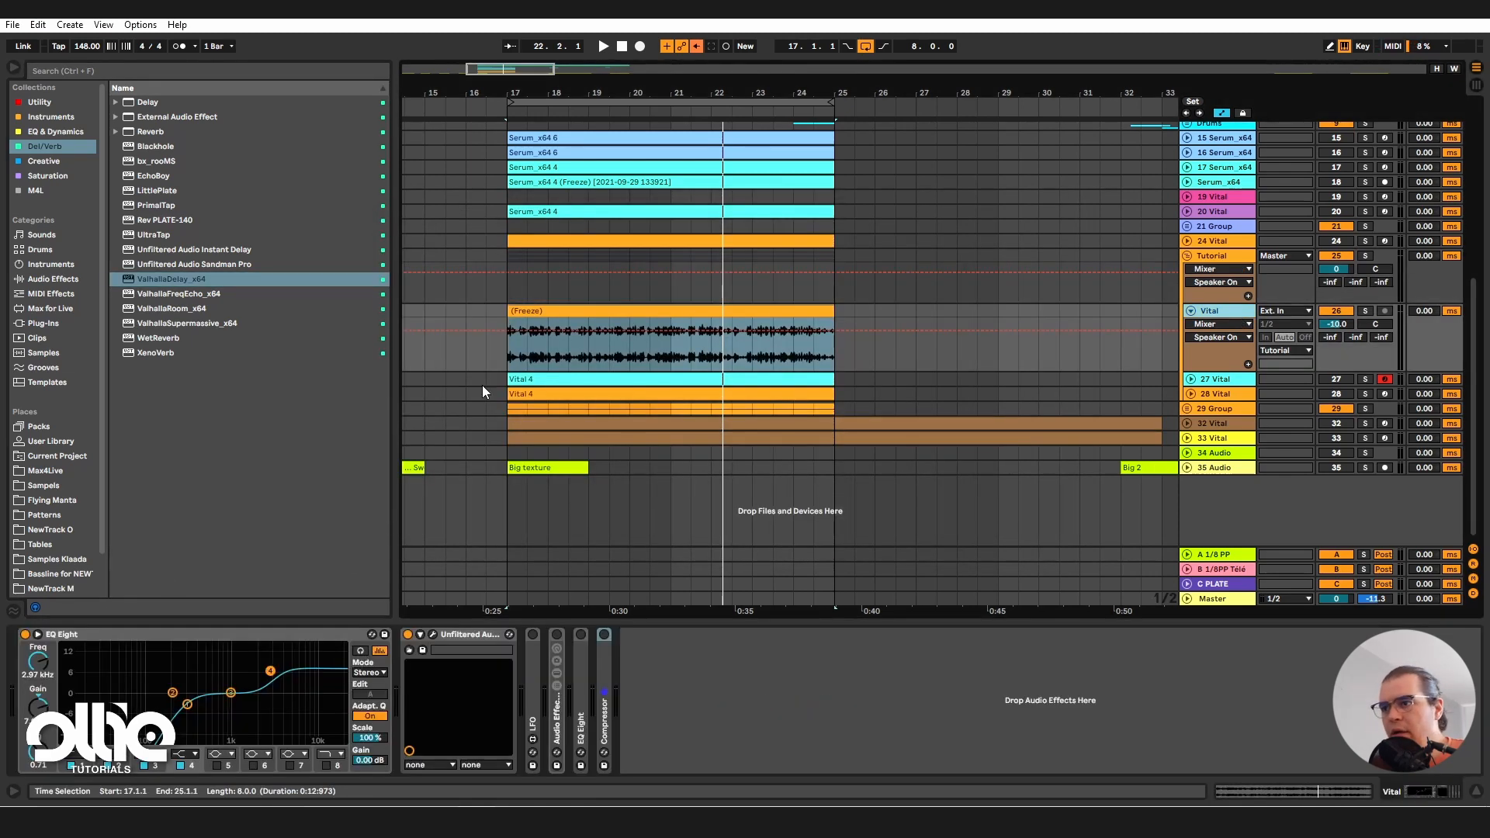
Step: Solo the frozen Vital track, play it back and raise its track volume to -5.0 dB
left_click(617, 318)
left_click(1366, 311)
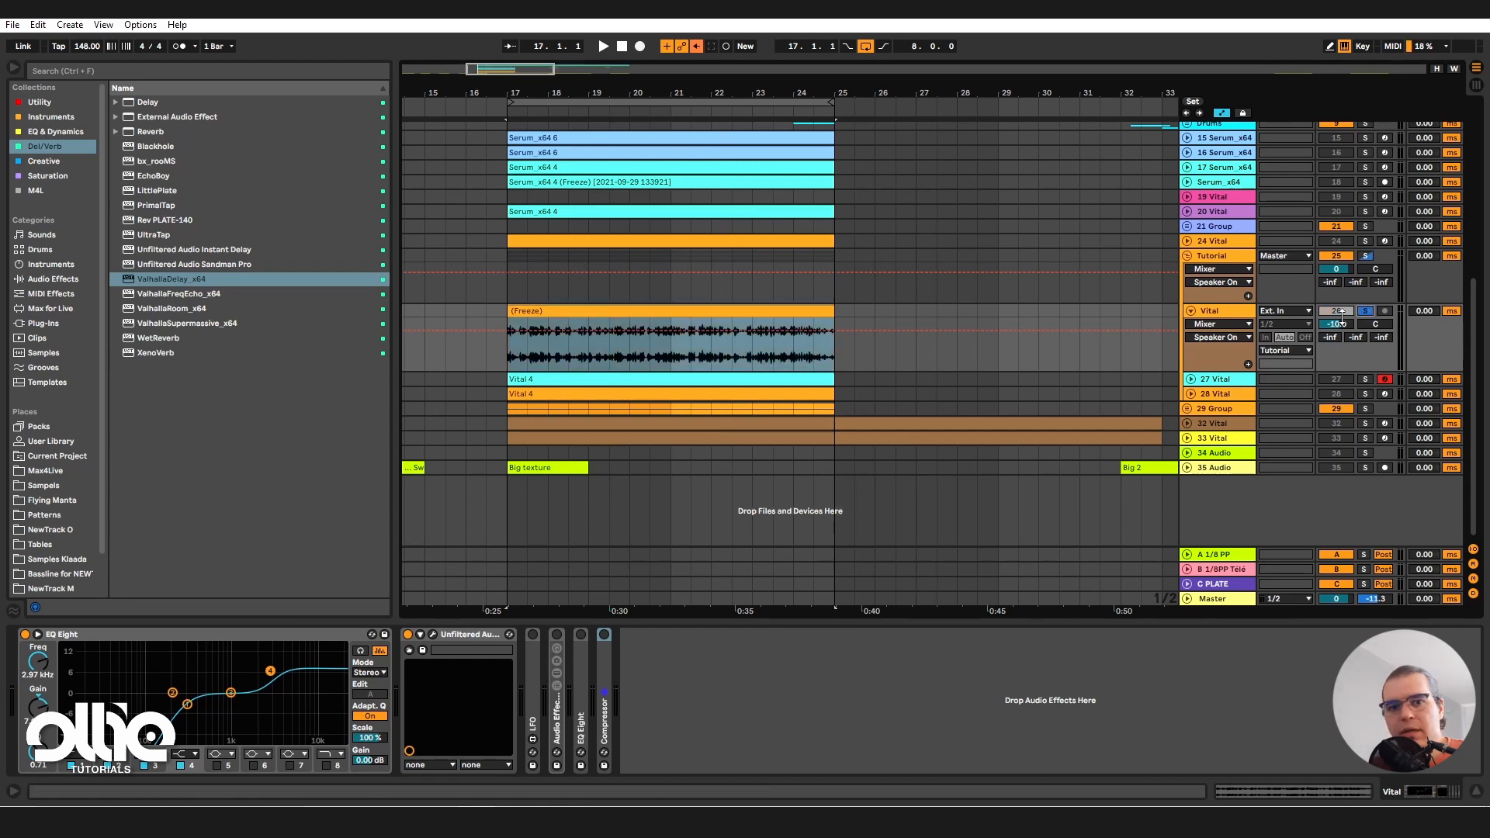
left_click(433, 635)
left_click(1121, 194)
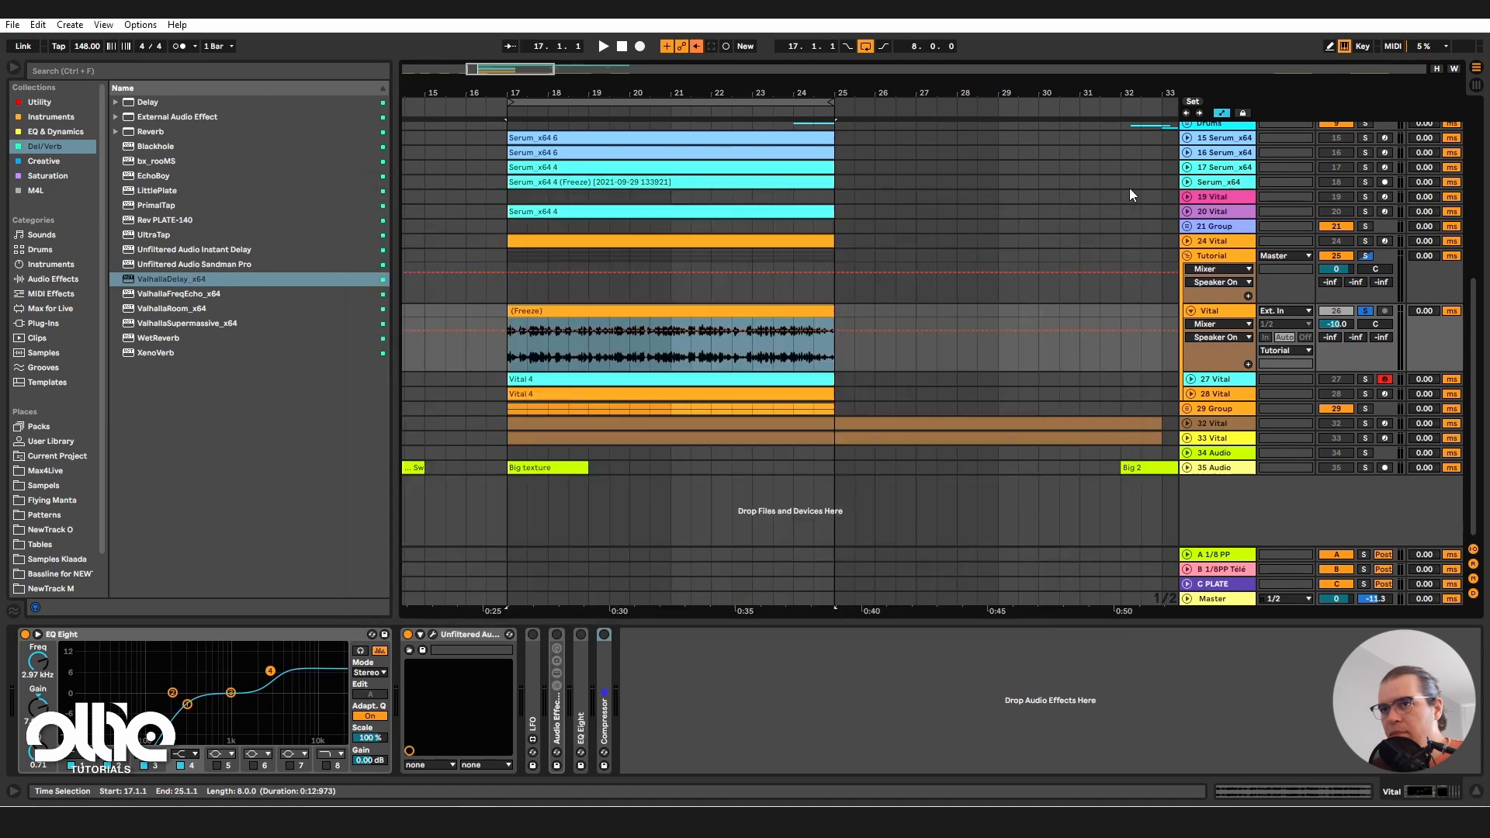
key("space")
mouse_move(1341, 326)
left_mouse_down()
mouse_move(1341, 302)
mouse_move(1341, 329)
left_mouse_up()
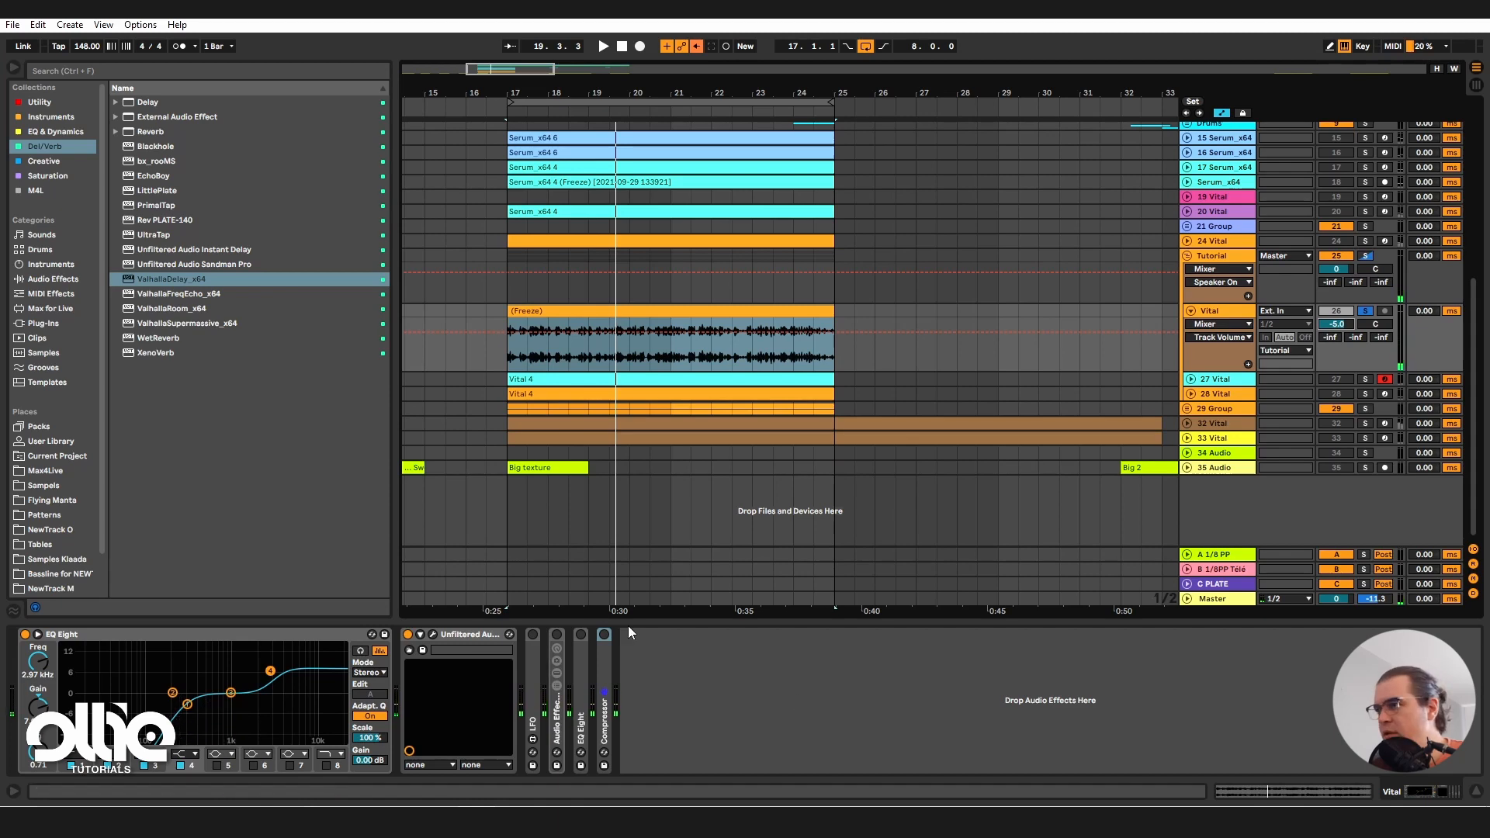
Step: Add ValhallaDelay at the end of the Vital track's effect chain and set its mode to Ghost
left_click_drag(159, 281, 715, 675)
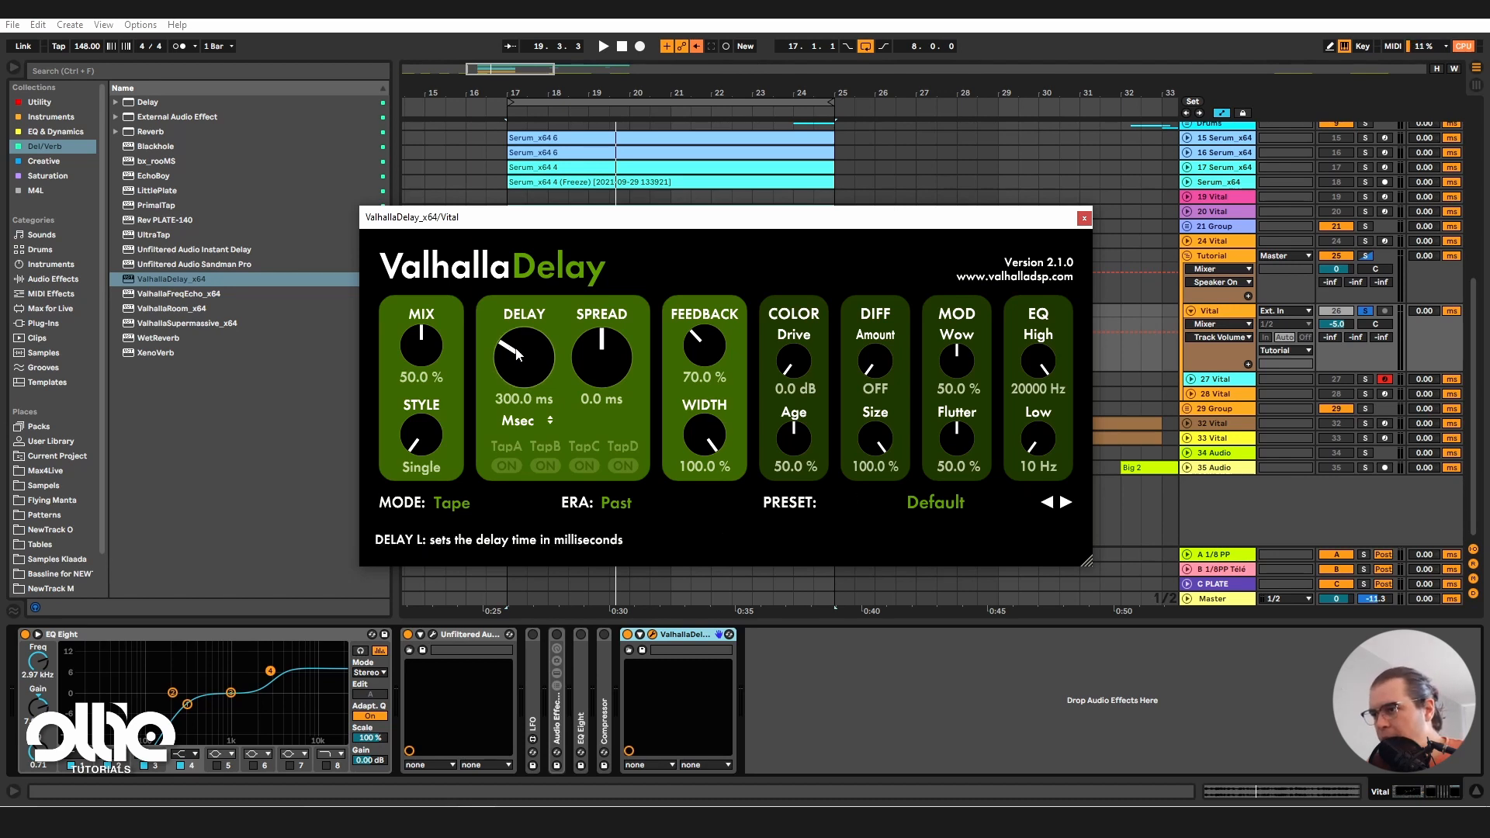
left_click(451, 502)
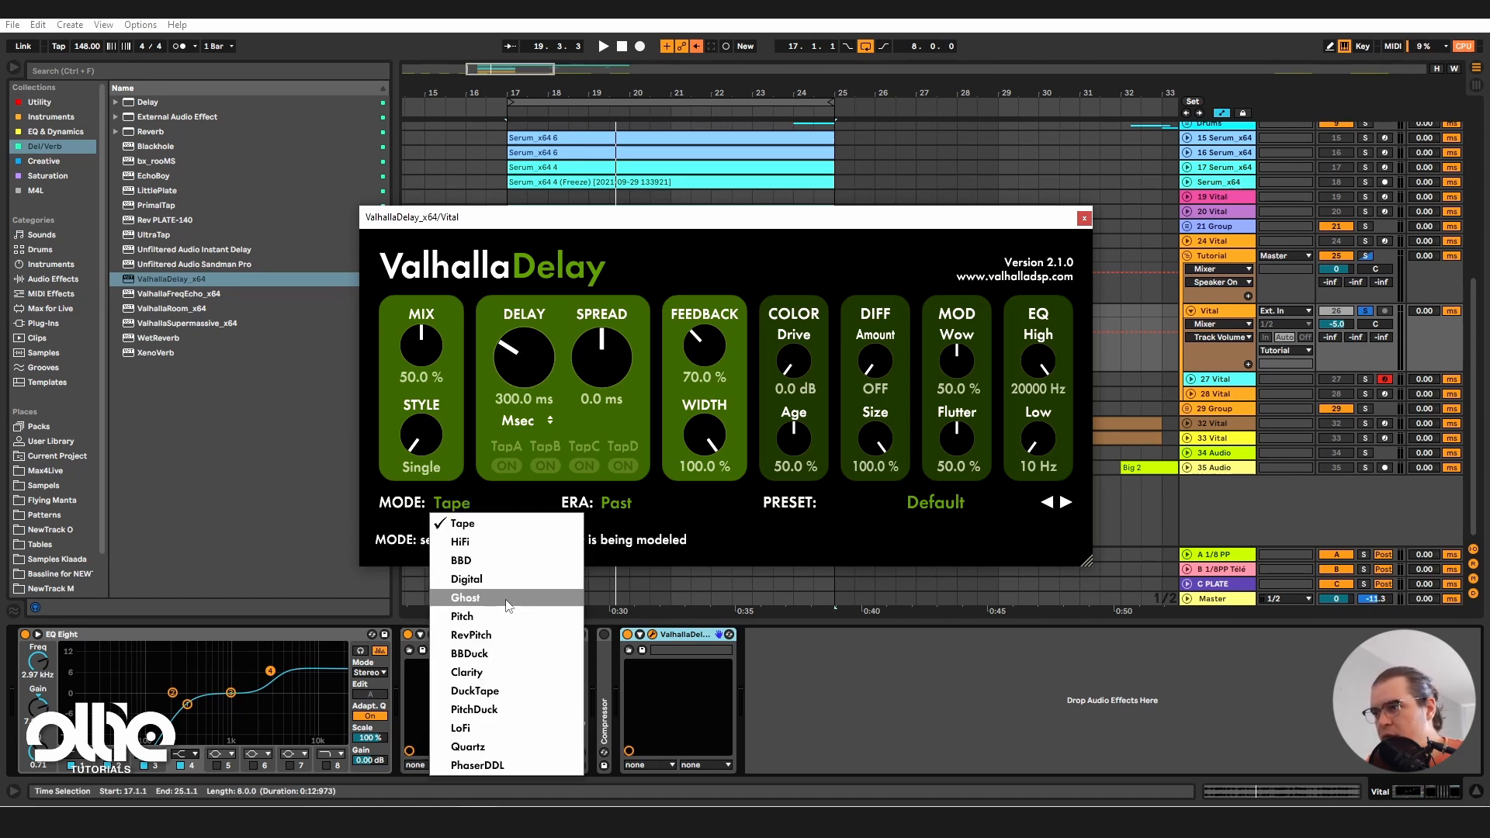
left_click(508, 598)
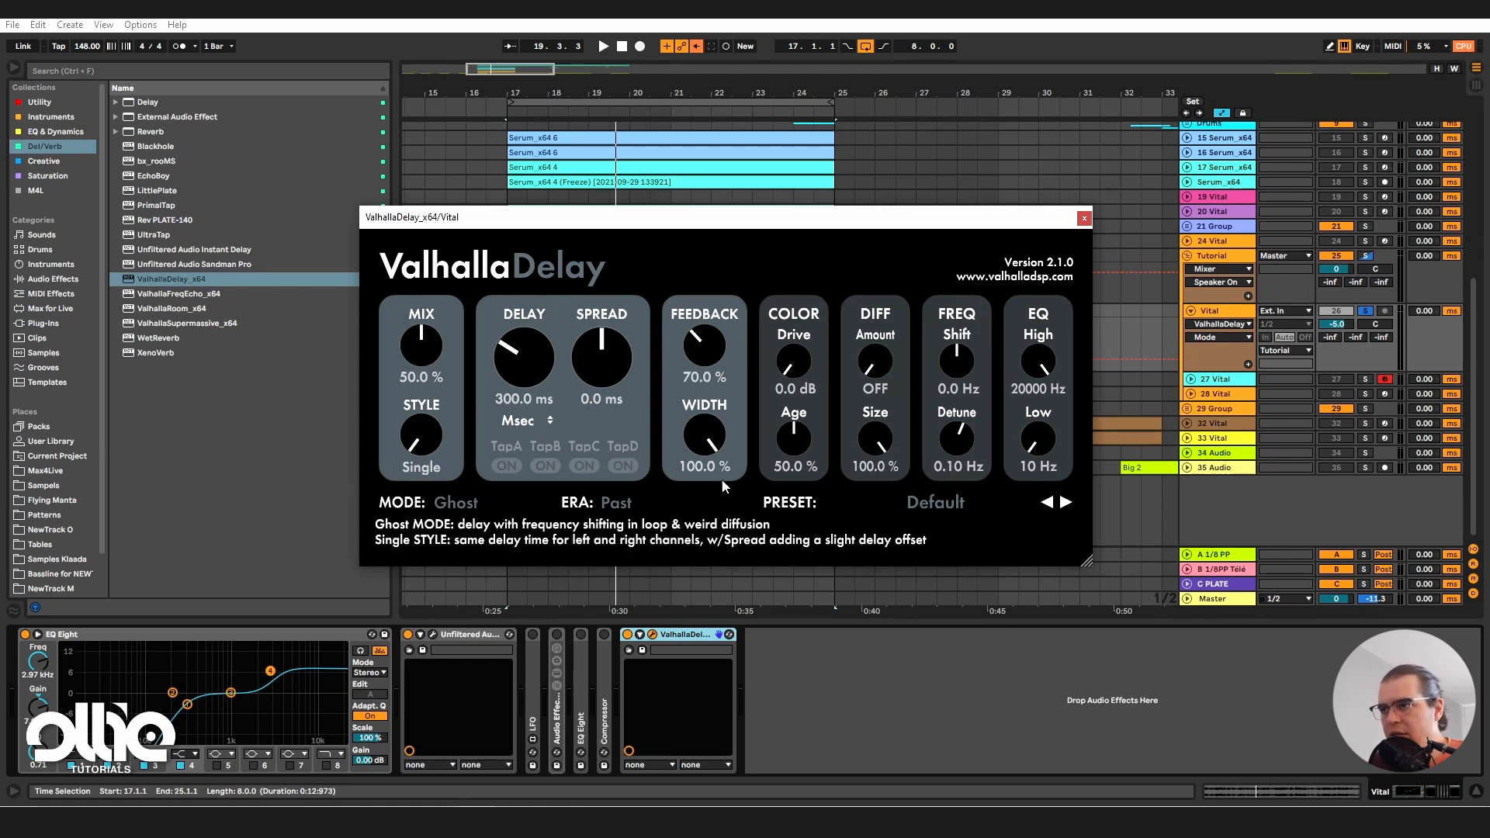
Step: Play back the Ghost mode and set ValhallaDelay's delay time to 0 ms
key("space")
left_click_drag(538, 357, 537, 368)
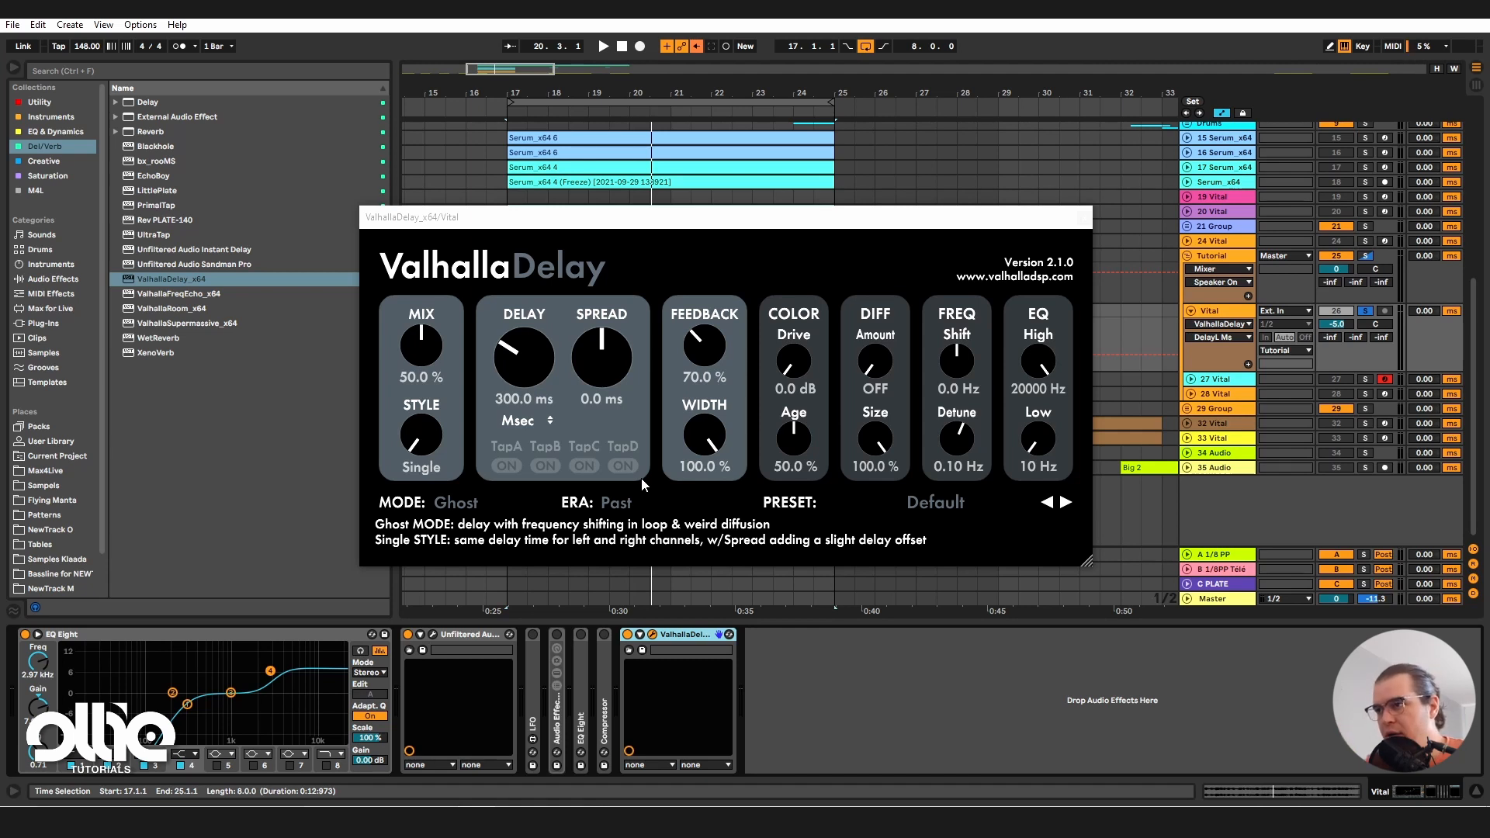
left_click(544, 337)
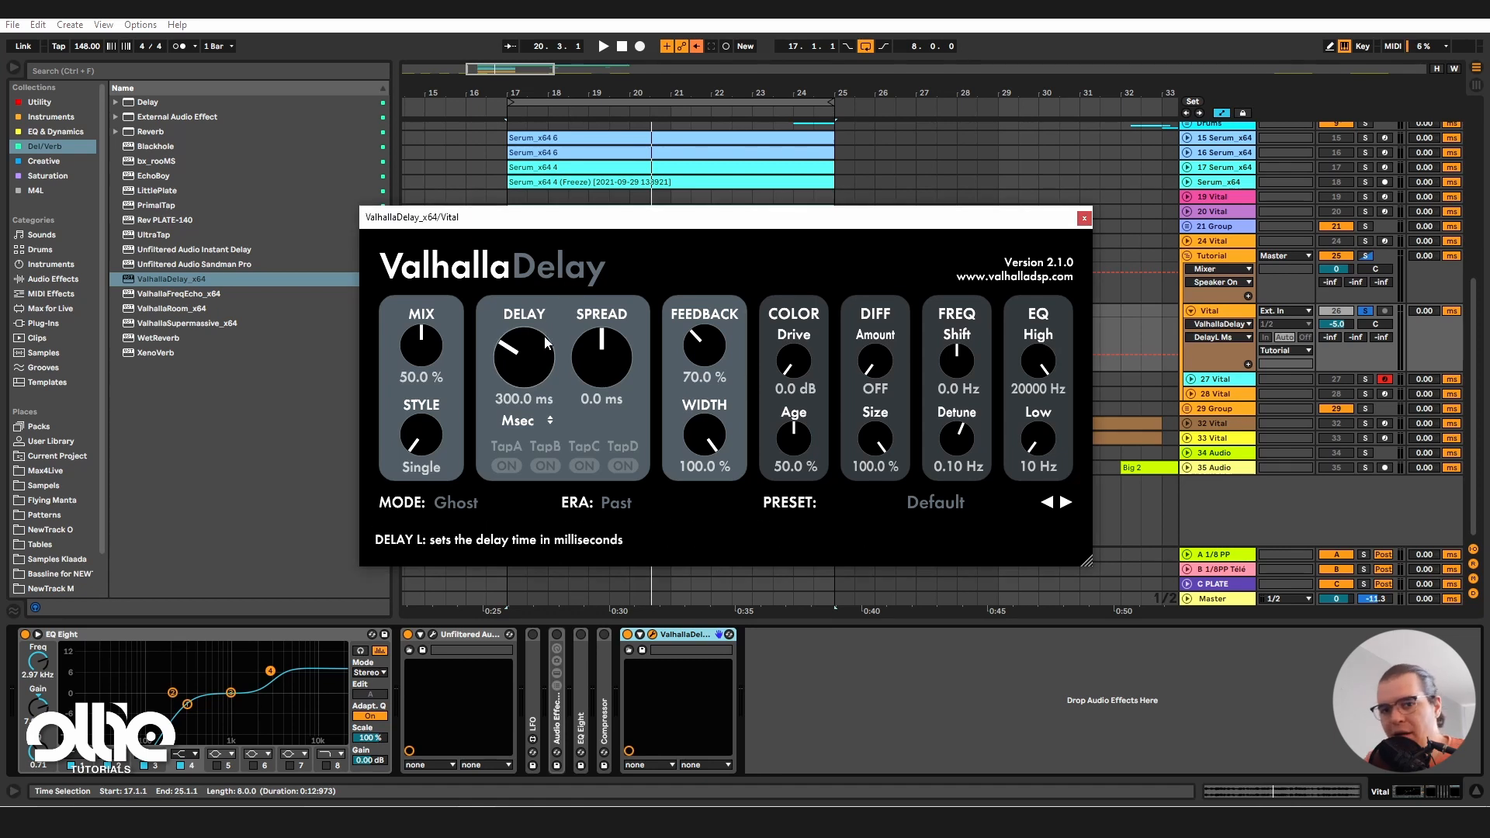
left_click_drag(544, 338, 679, 567)
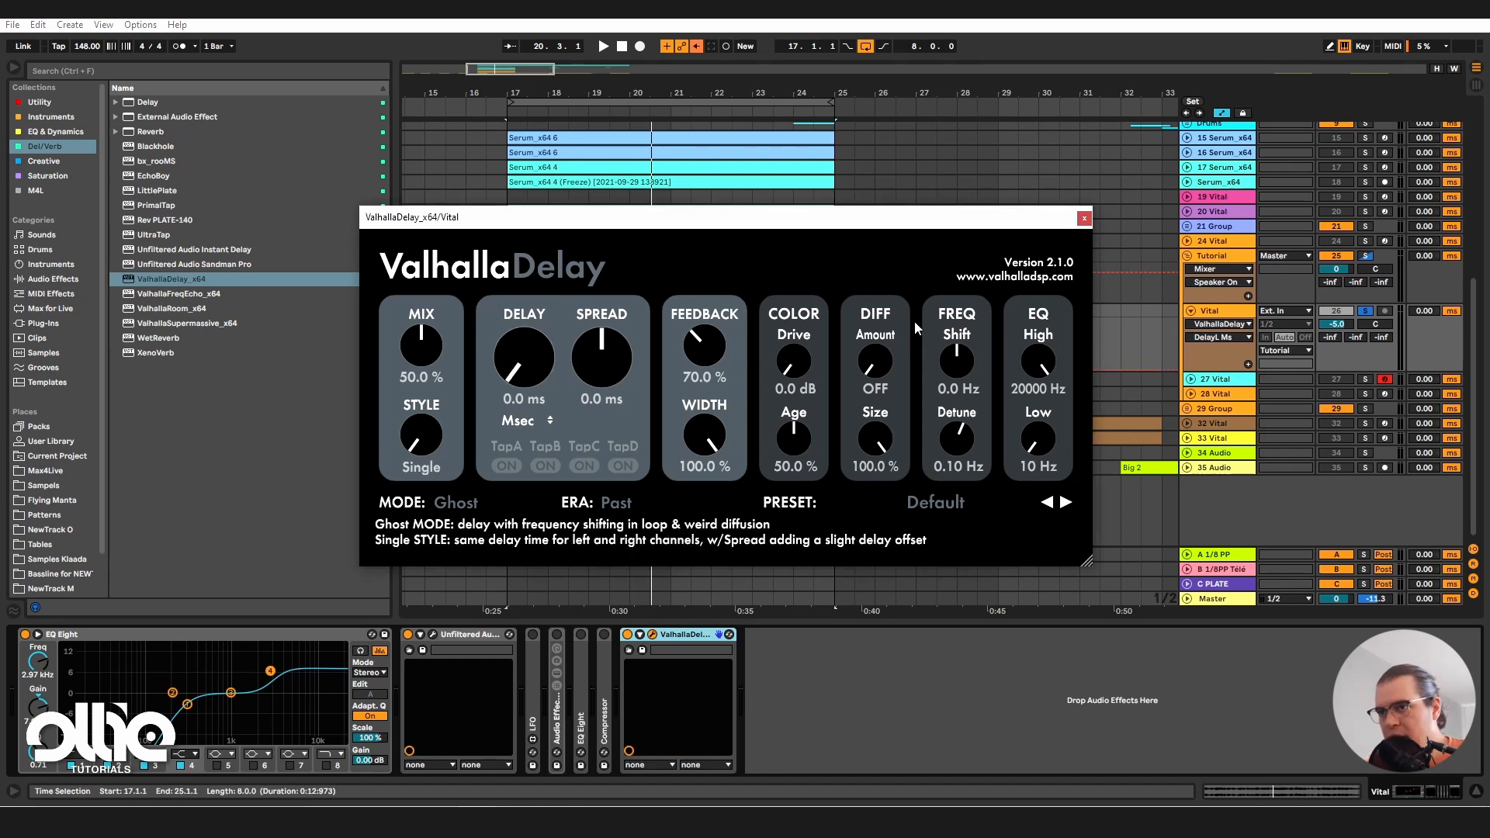
key("space")
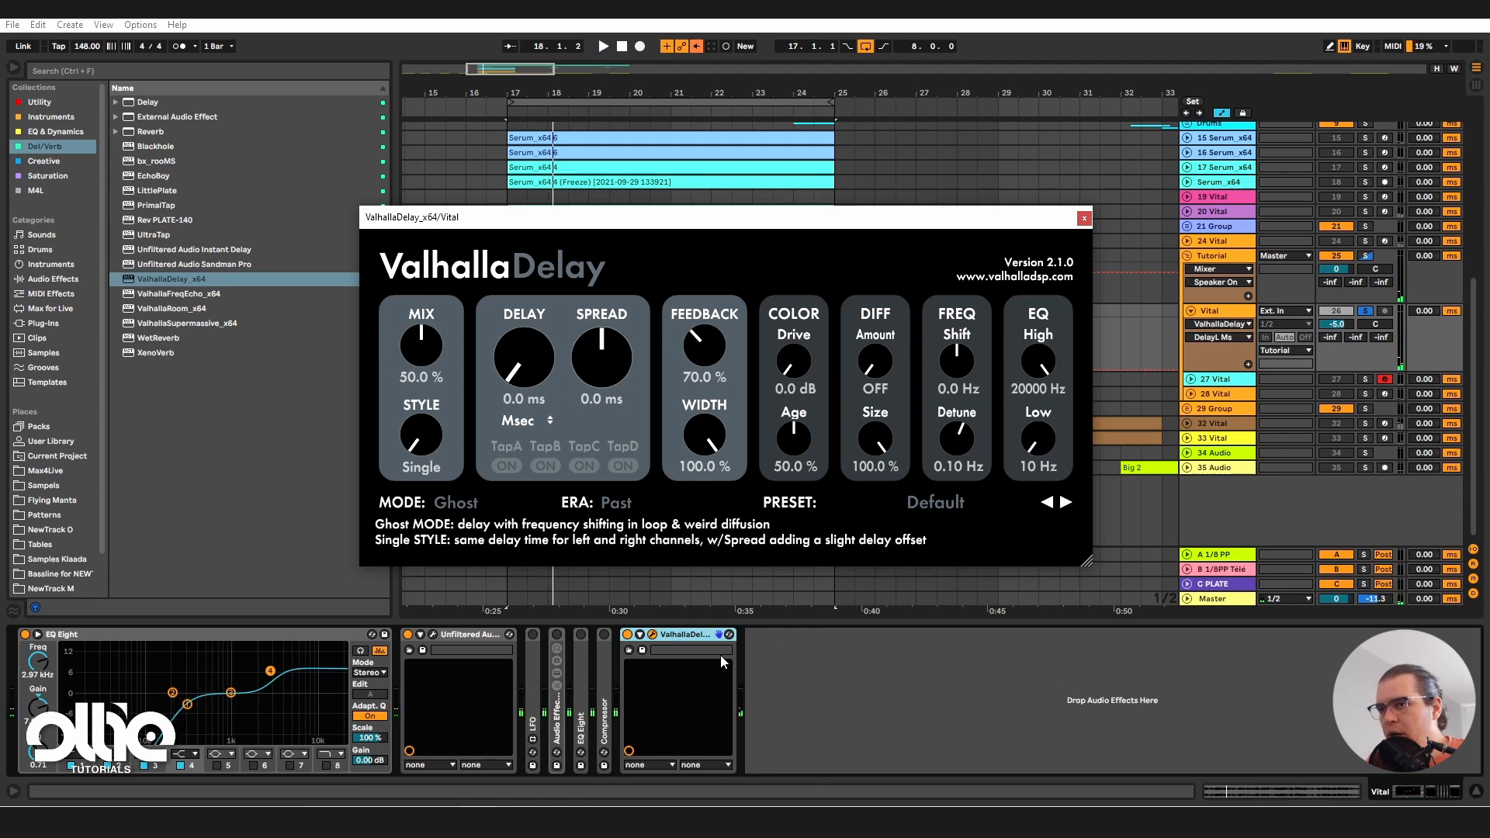
Step: Audition different frequency shift amounts, including 3.4 Hz, during playback and reset the shift to 0 Hz
mouse_move(984, 316)
left_mouse_down()
mouse_move(975, 365)
mouse_move(987, 329)
left_mouse_up()
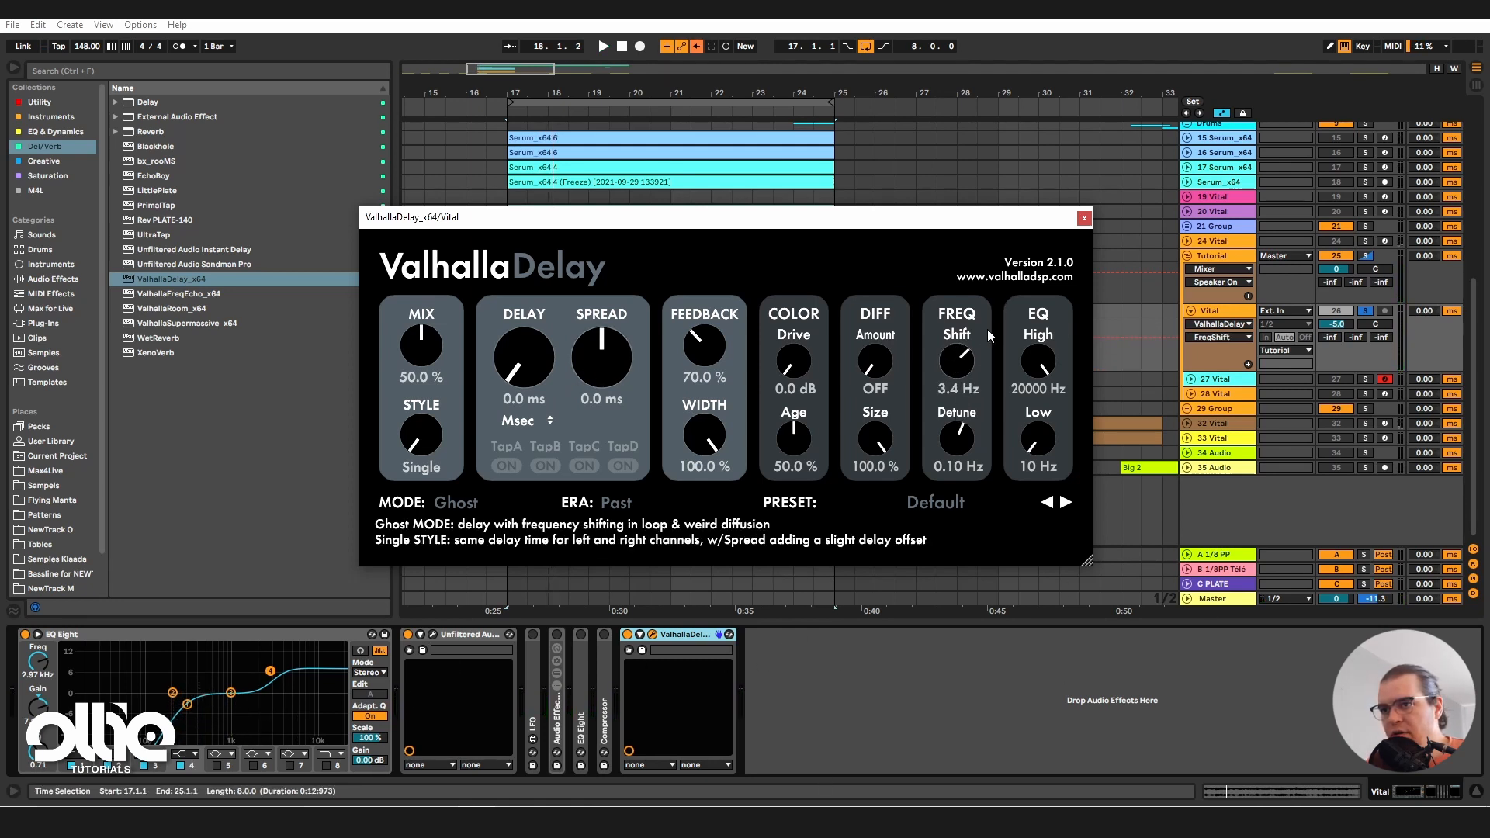
key("space")
left_click_drag(959, 403, 1007, 345)
key("space")
left_click(947, 387)
type("0")
key("Return")
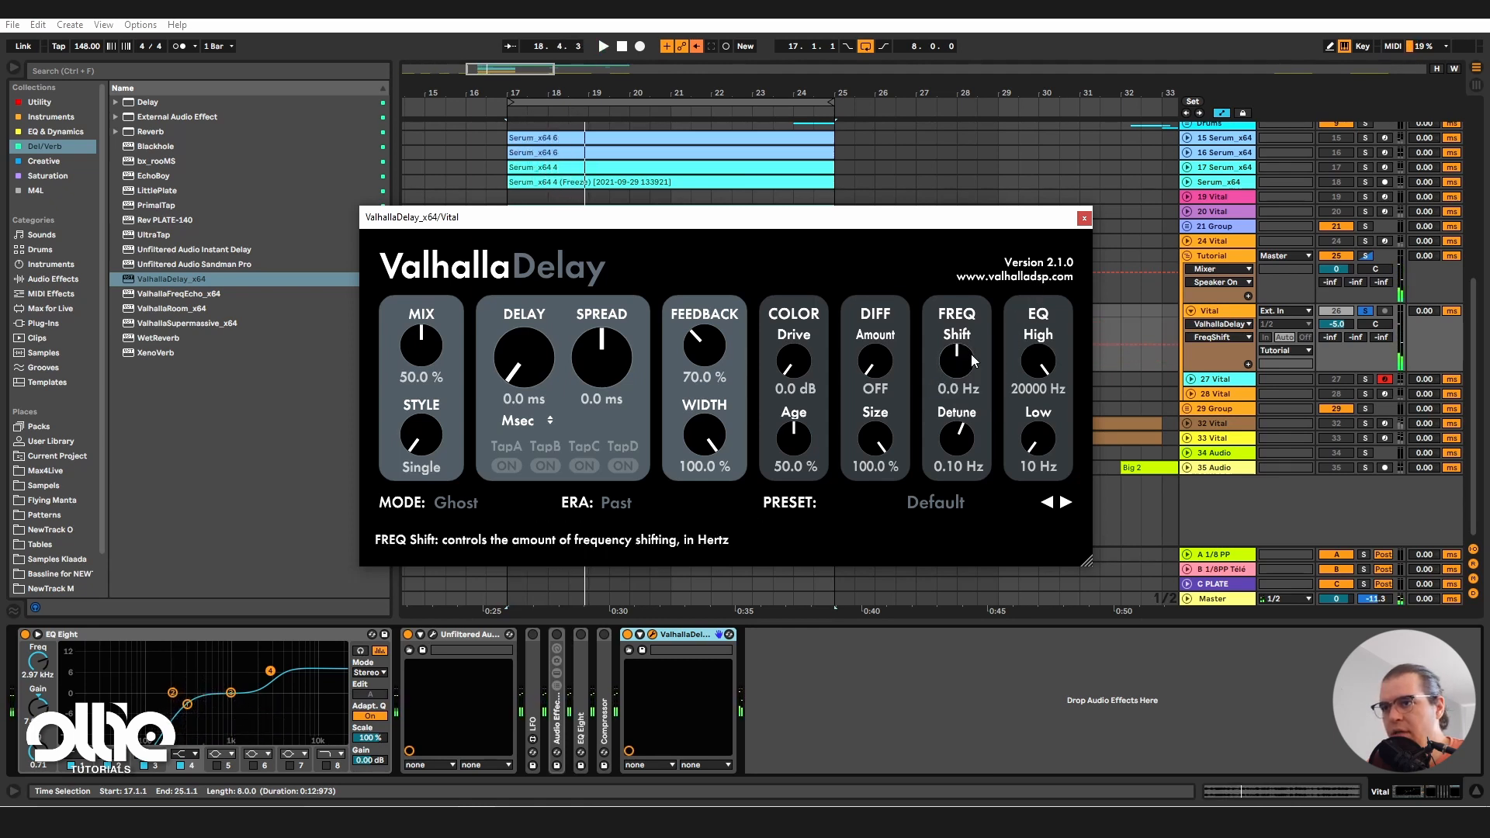
Step: Add an LFO after ValhallaDelay and give it a Random shape, a tempo-synced rate of 1/4 and 71% smoothing
left_click(40, 103)
left_click_drag(198, 132, 1032, 737)
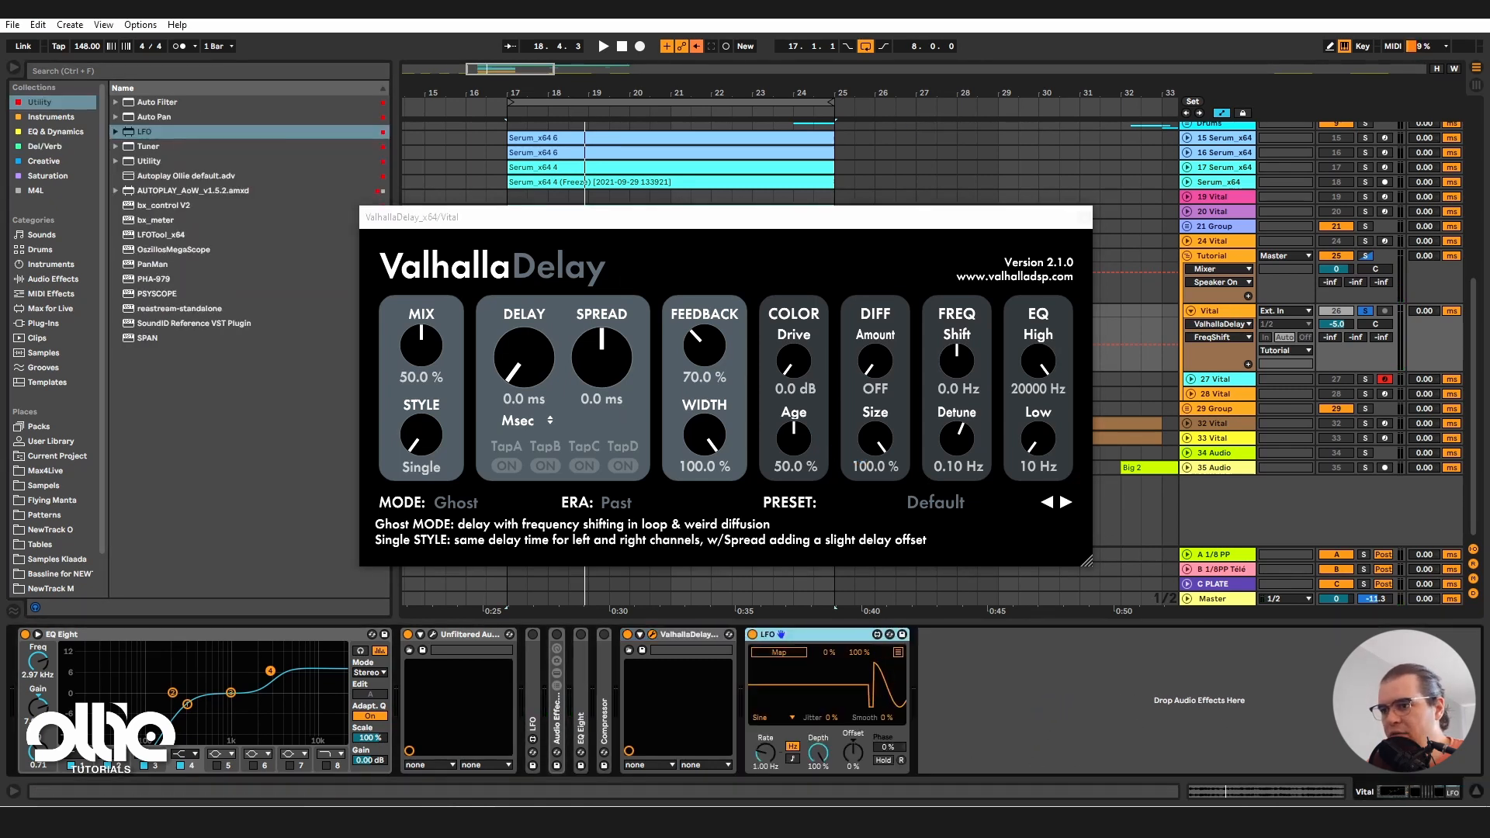
left_click(772, 718)
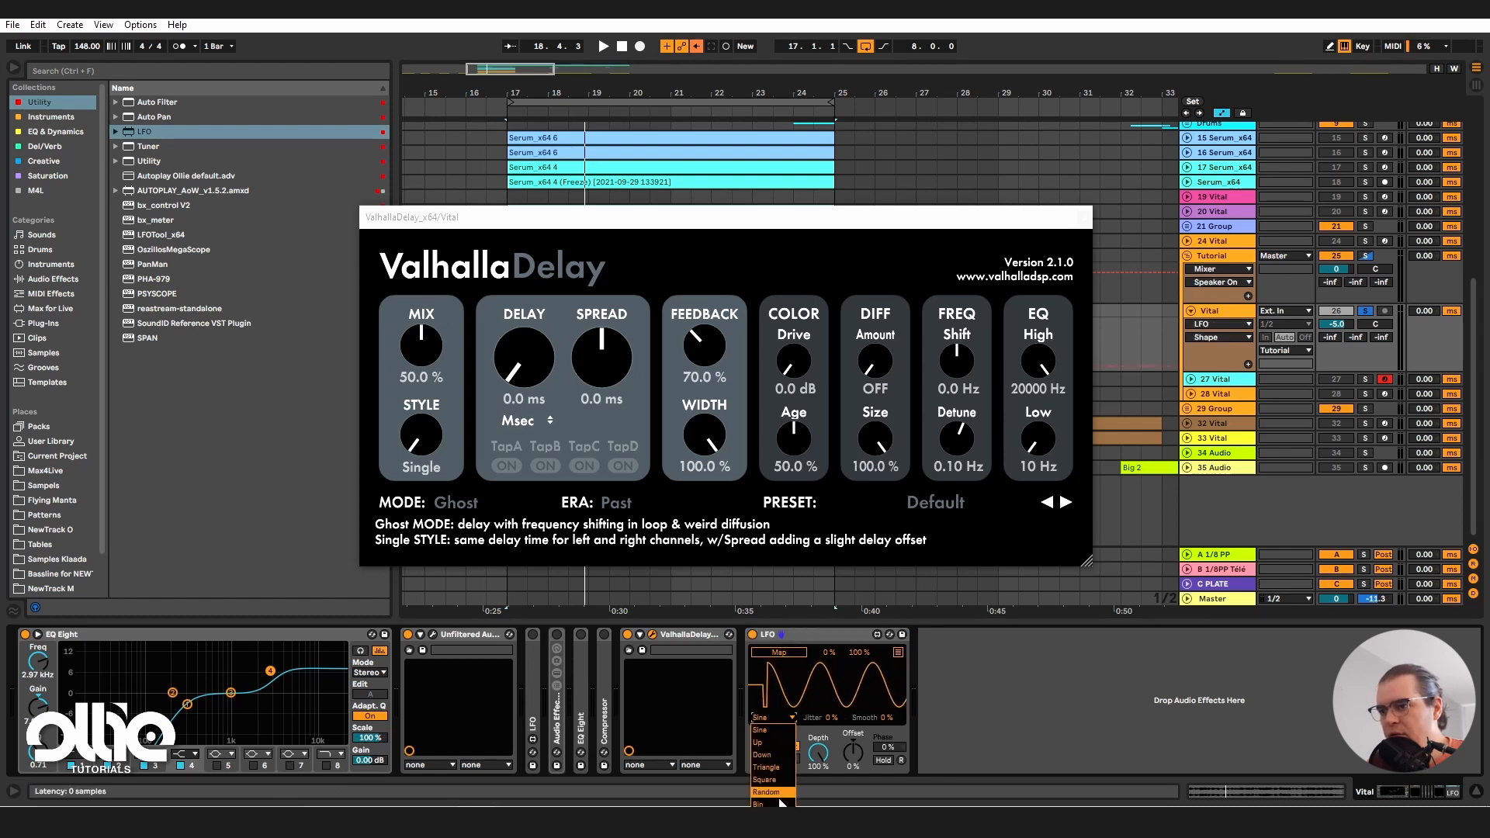
left_click(766, 758)
left_click(792, 758)
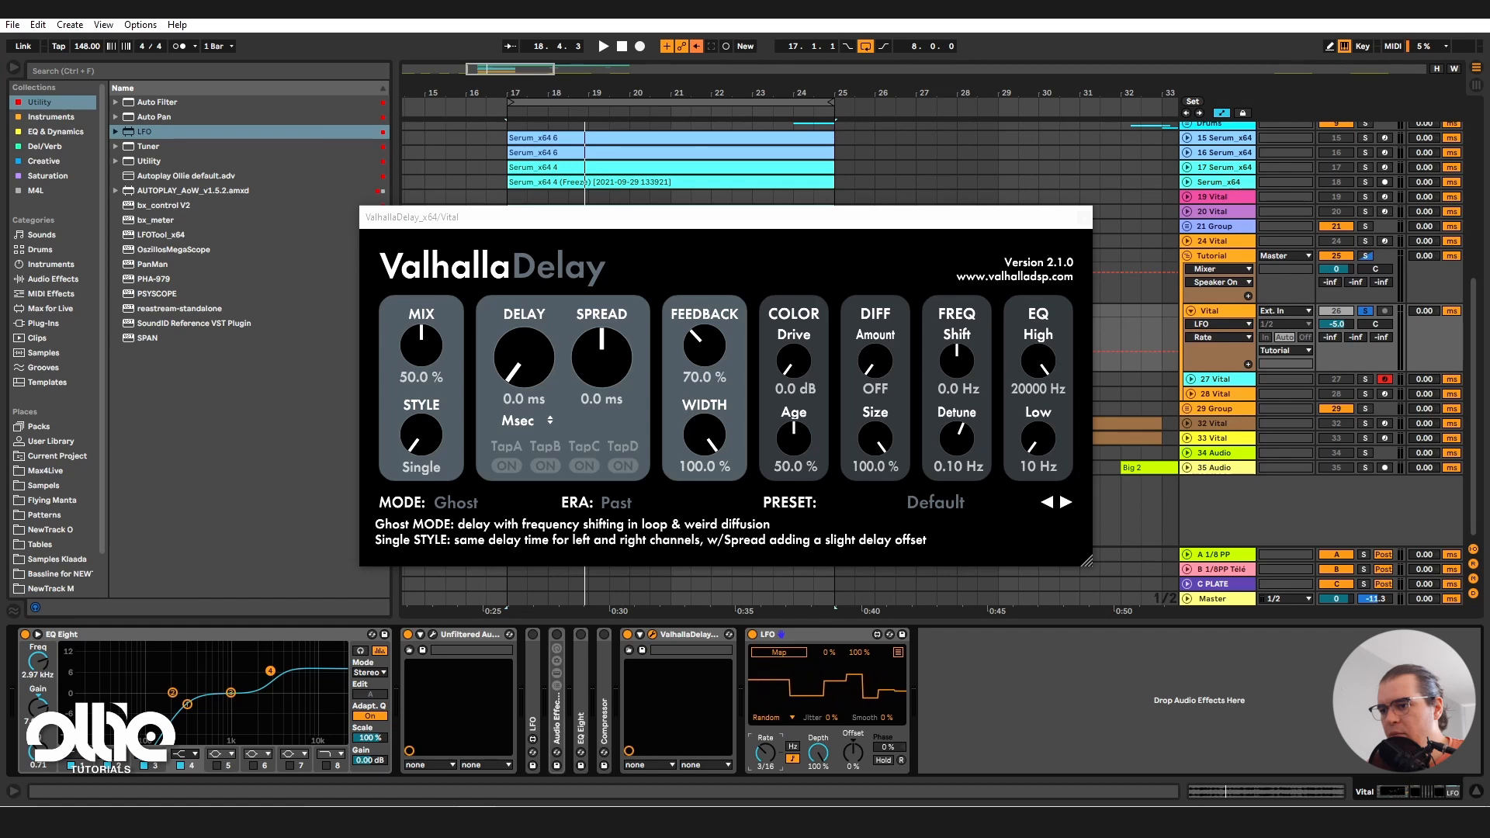
left_click_drag(766, 753, 765, 762)
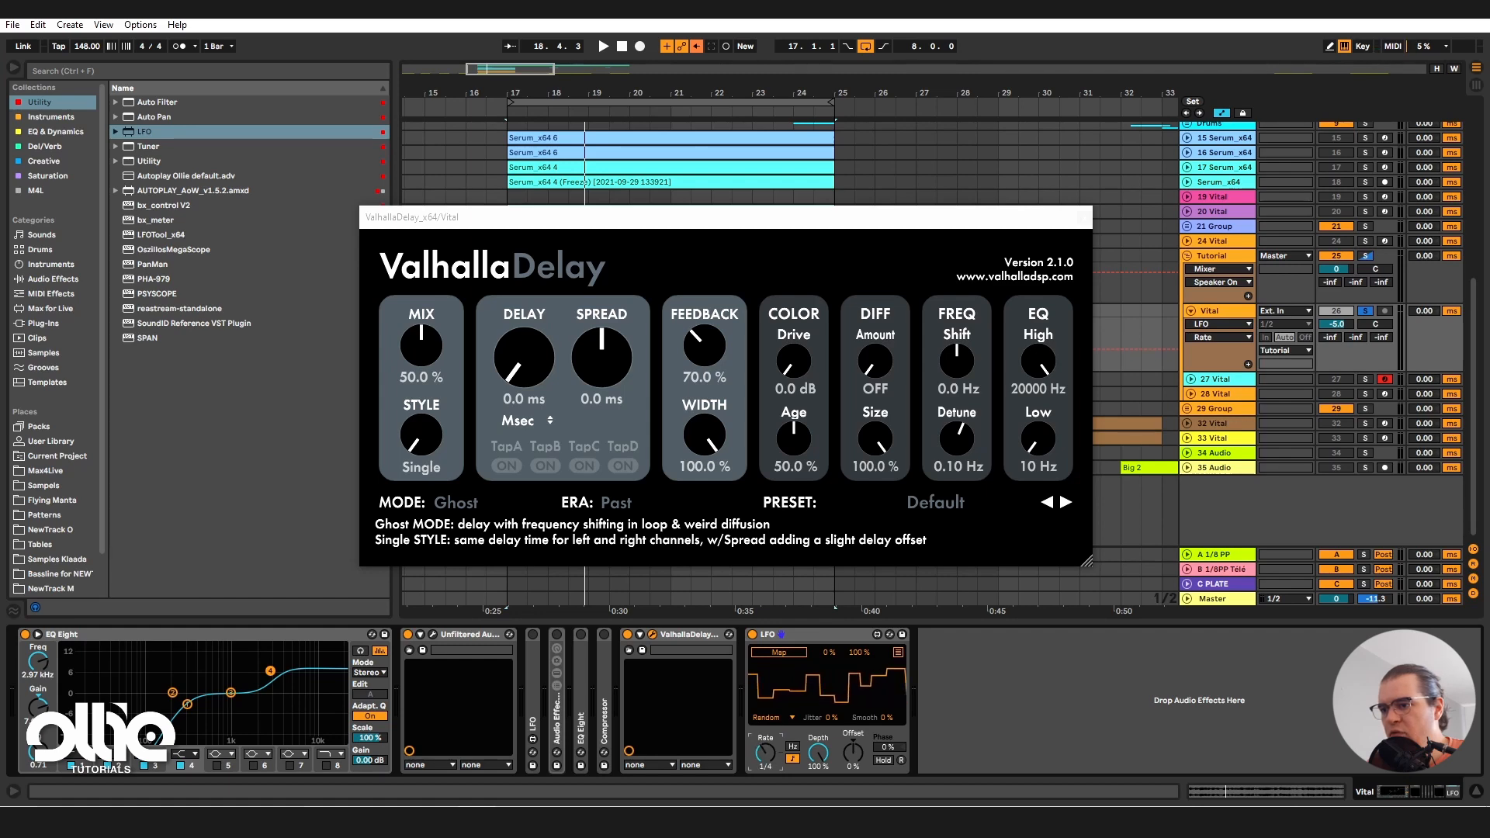
left_click_drag(887, 718, 887, 714)
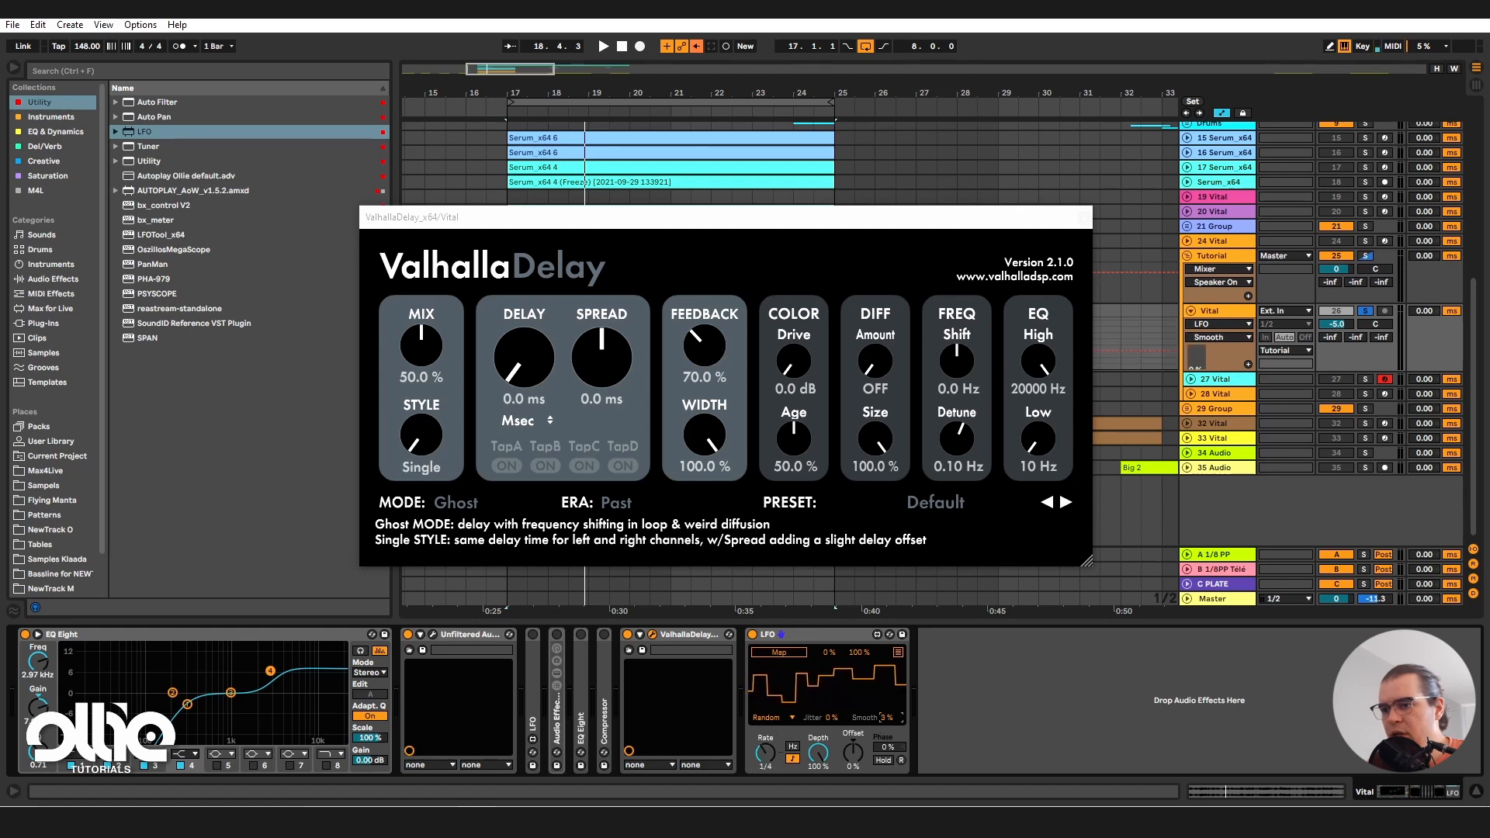
Step: Map the LFO to ValhallaDelay's FreqShift parameter and raise the minimum of the mapping range to 50%
left_click(640, 634)
left_click_drag(1363, 795, 1384, 796)
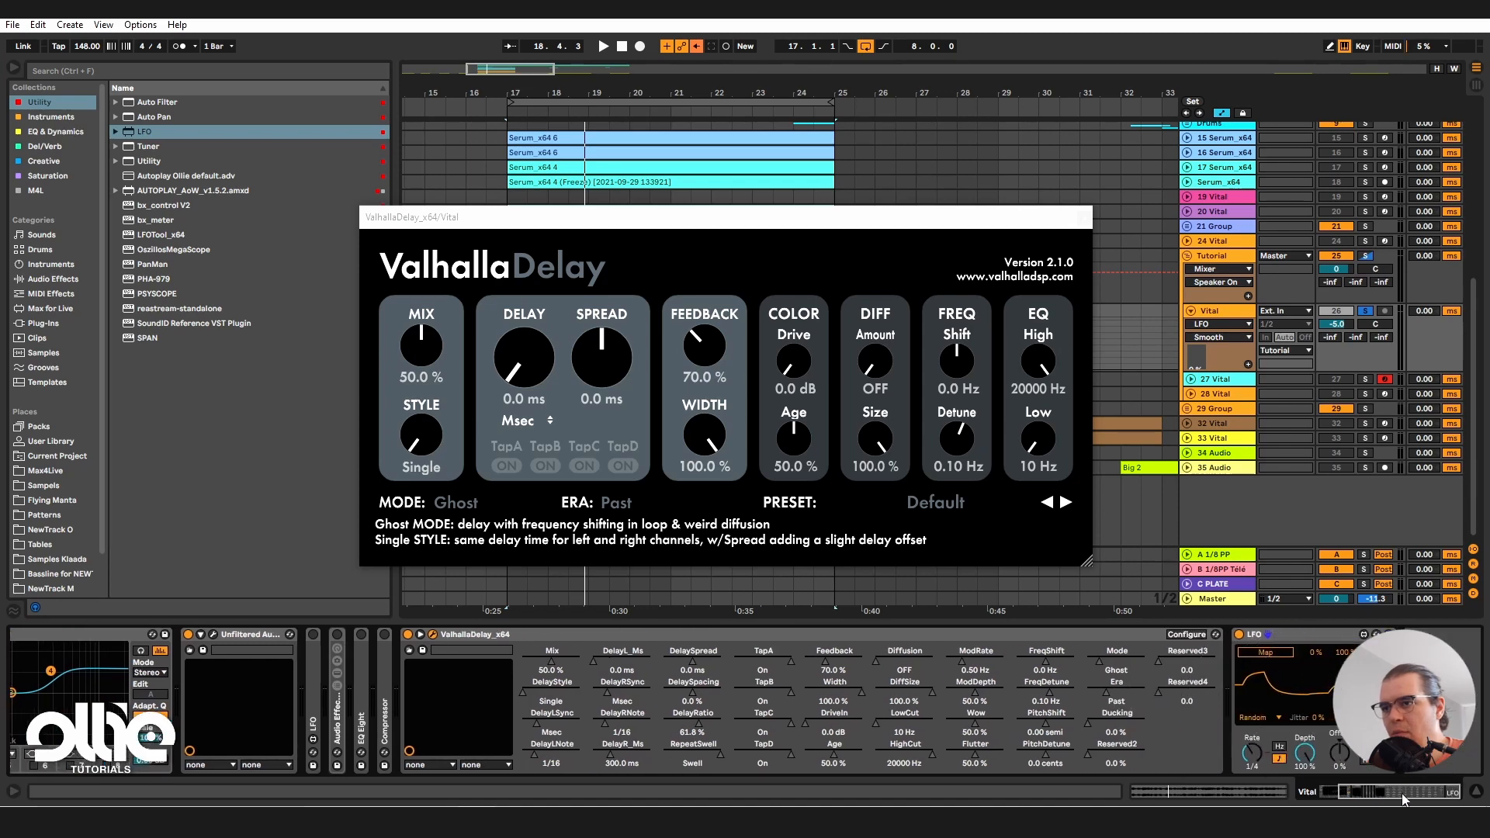
left_click_drag(963, 355, 981, 321)
left_click_drag(969, 404, 963, 363)
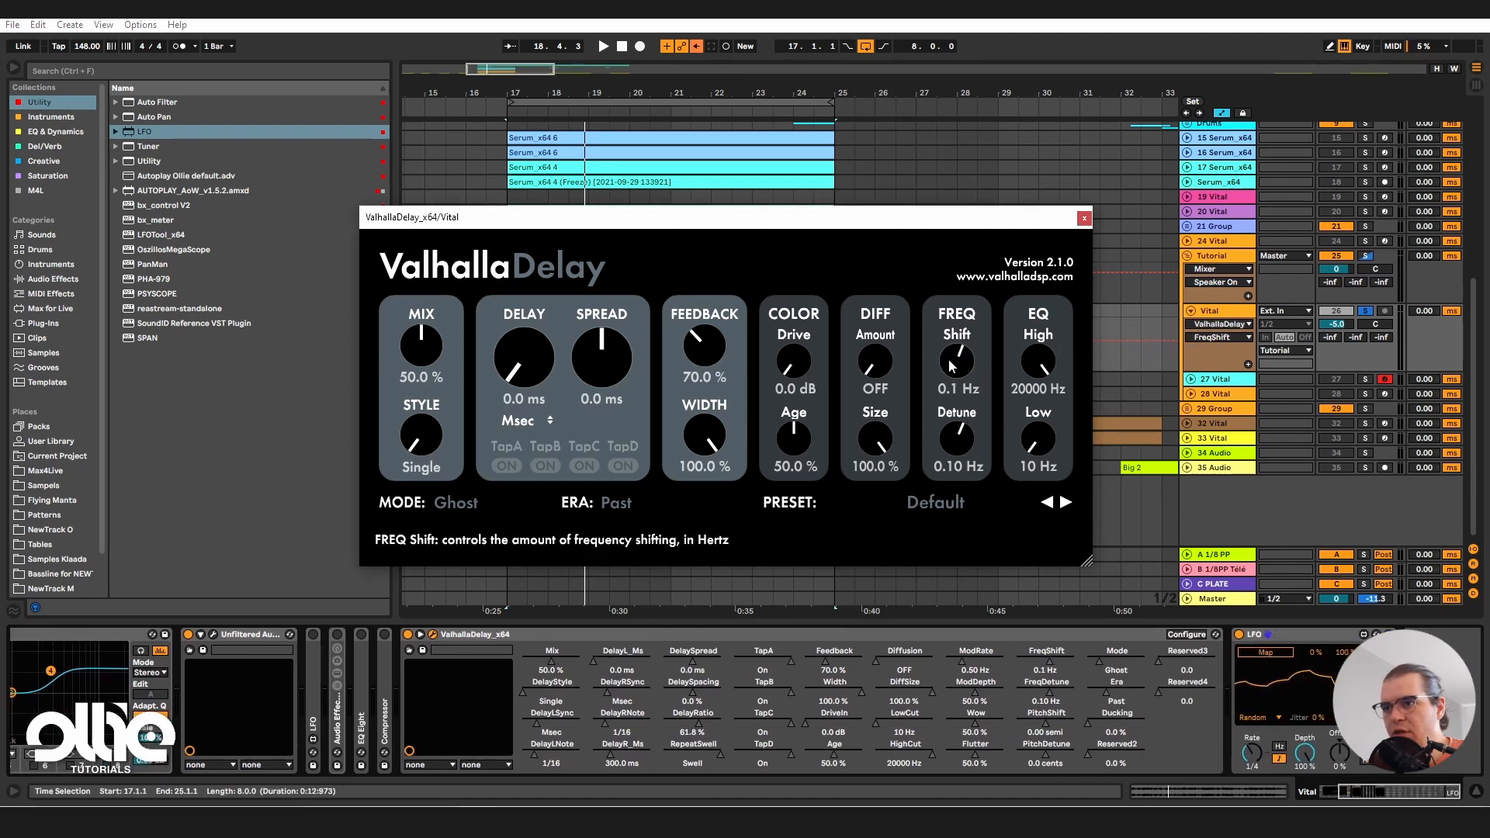
double_click(963, 362)
left_click(1265, 653)
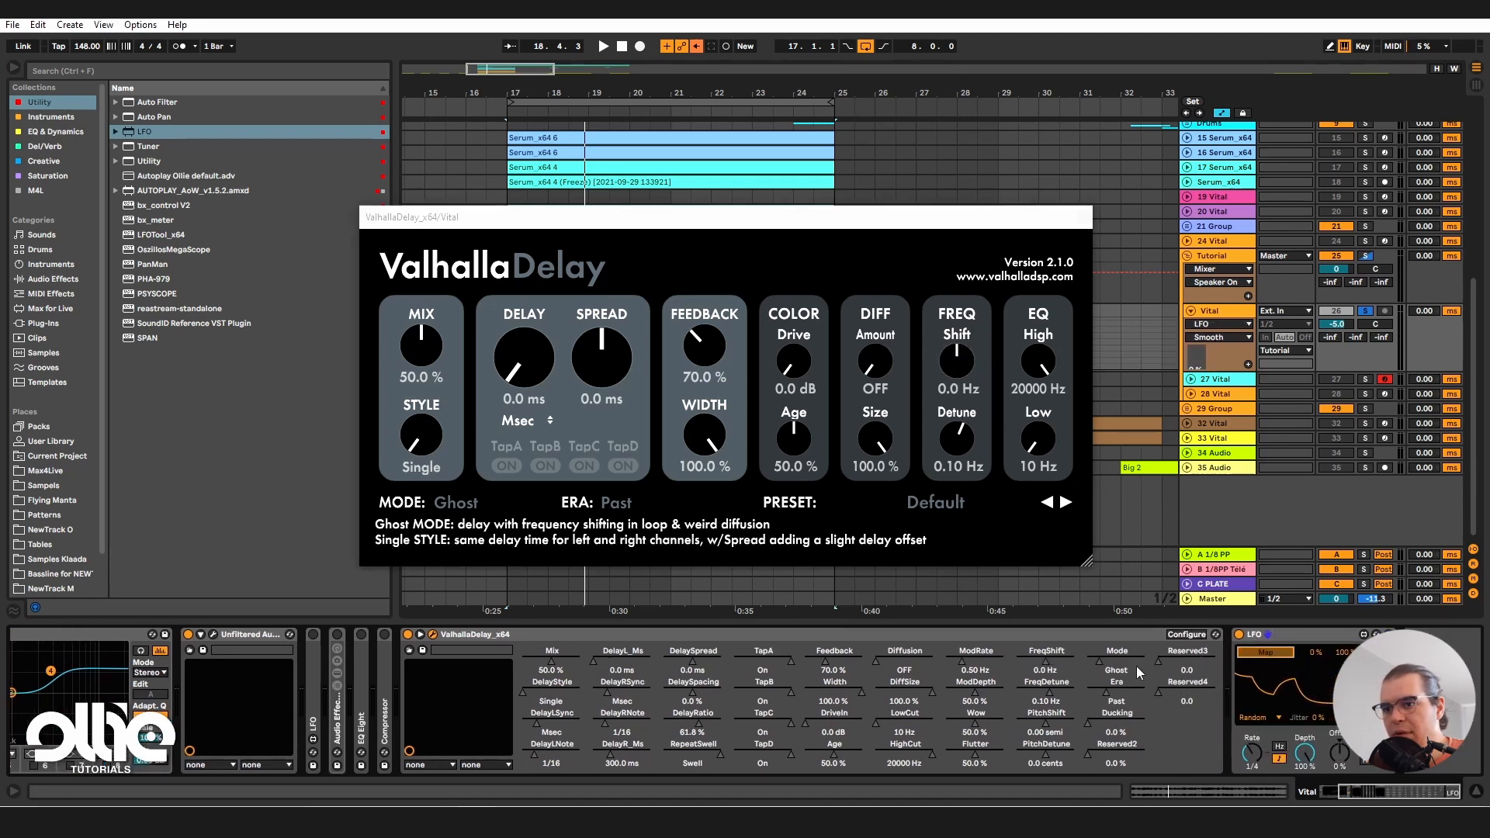
left_click(1055, 661)
left_click_drag(1317, 650, 1317, 613)
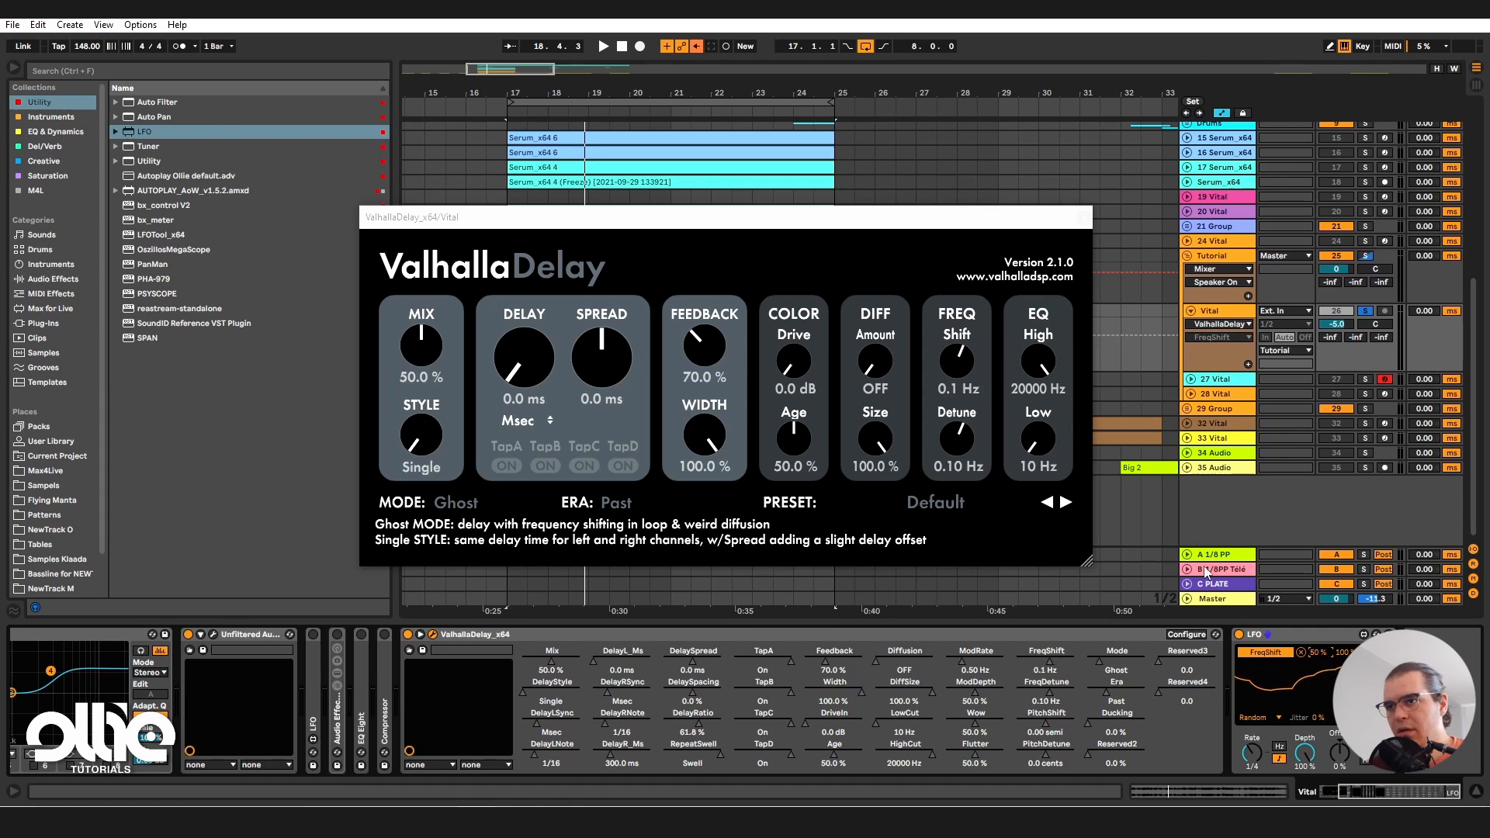
Step: Play back the modulated frequency shift, set the feedback to 71.6% and the Vital track volume to -5.7 dB
key("space")
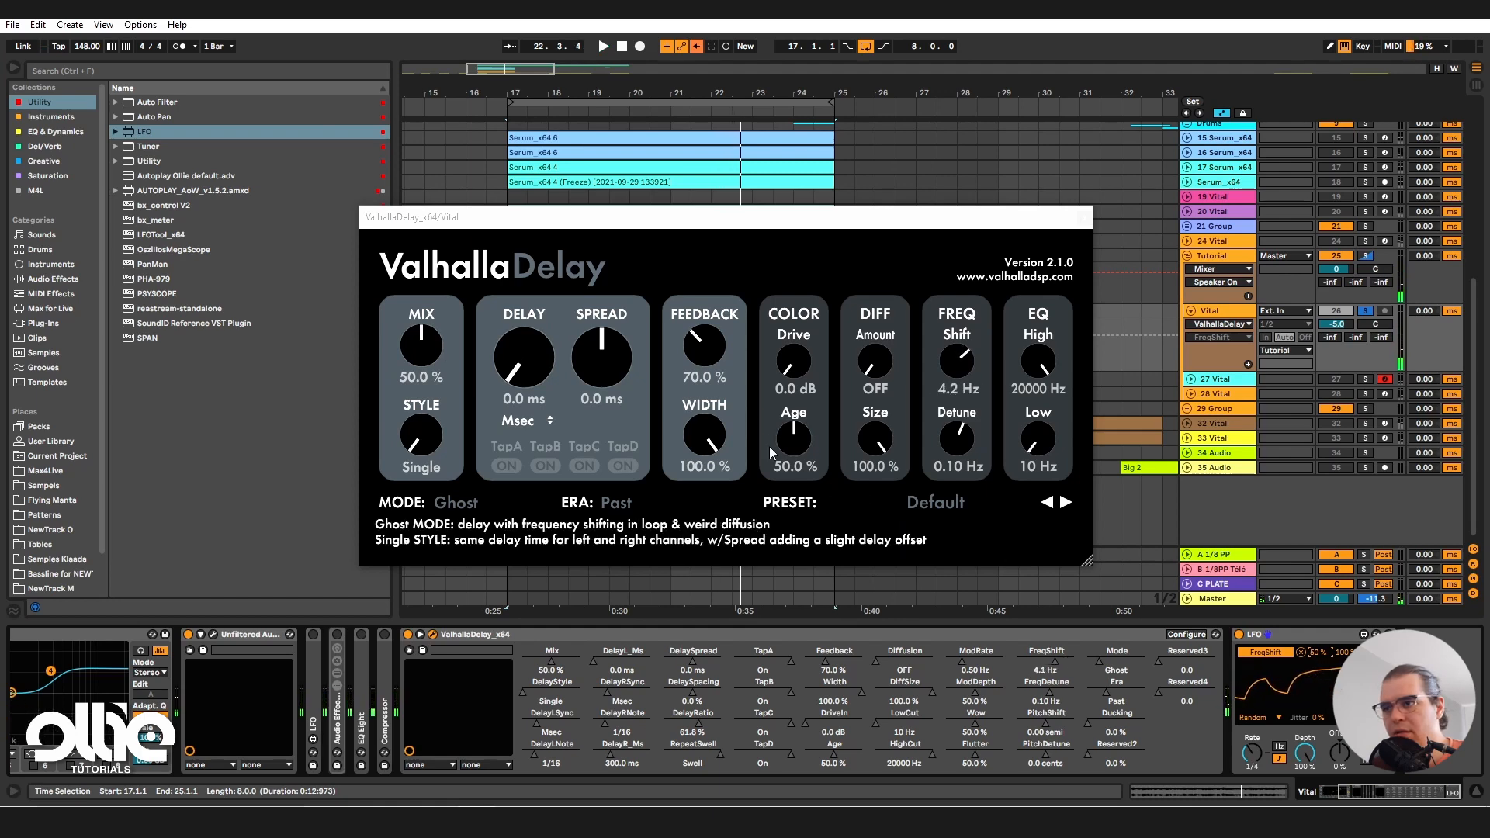
mouse_move(710, 352)
left_mouse_down()
mouse_move(725, 291)
mouse_move(704, 351)
mouse_move(767, 315)
mouse_move(706, 316)
mouse_move(718, 342)
mouse_move(730, 318)
mouse_move(727, 358)
left_mouse_up()
key("space")
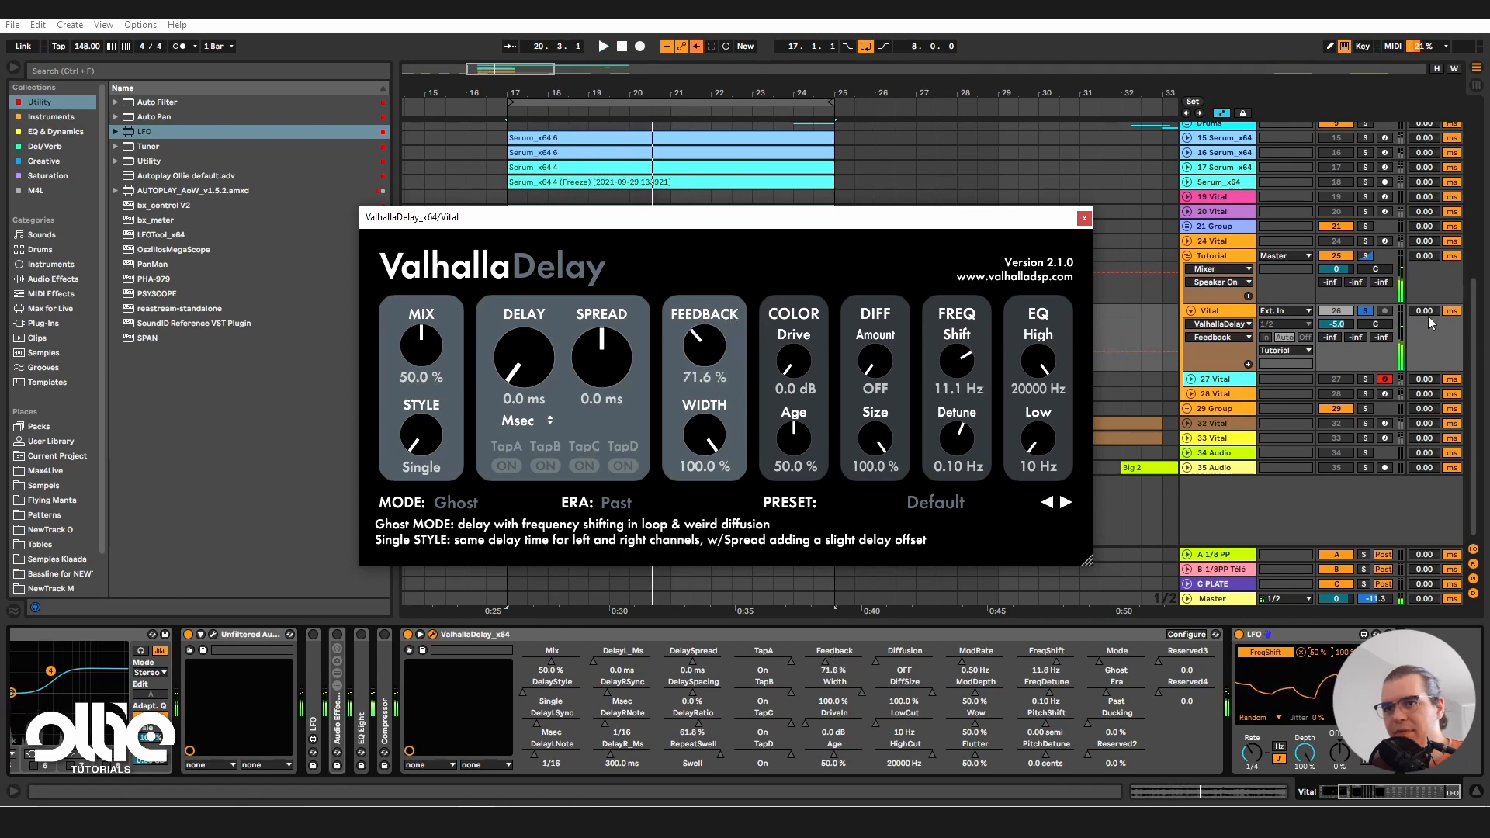
left_click_drag(1339, 332, 1339, 334)
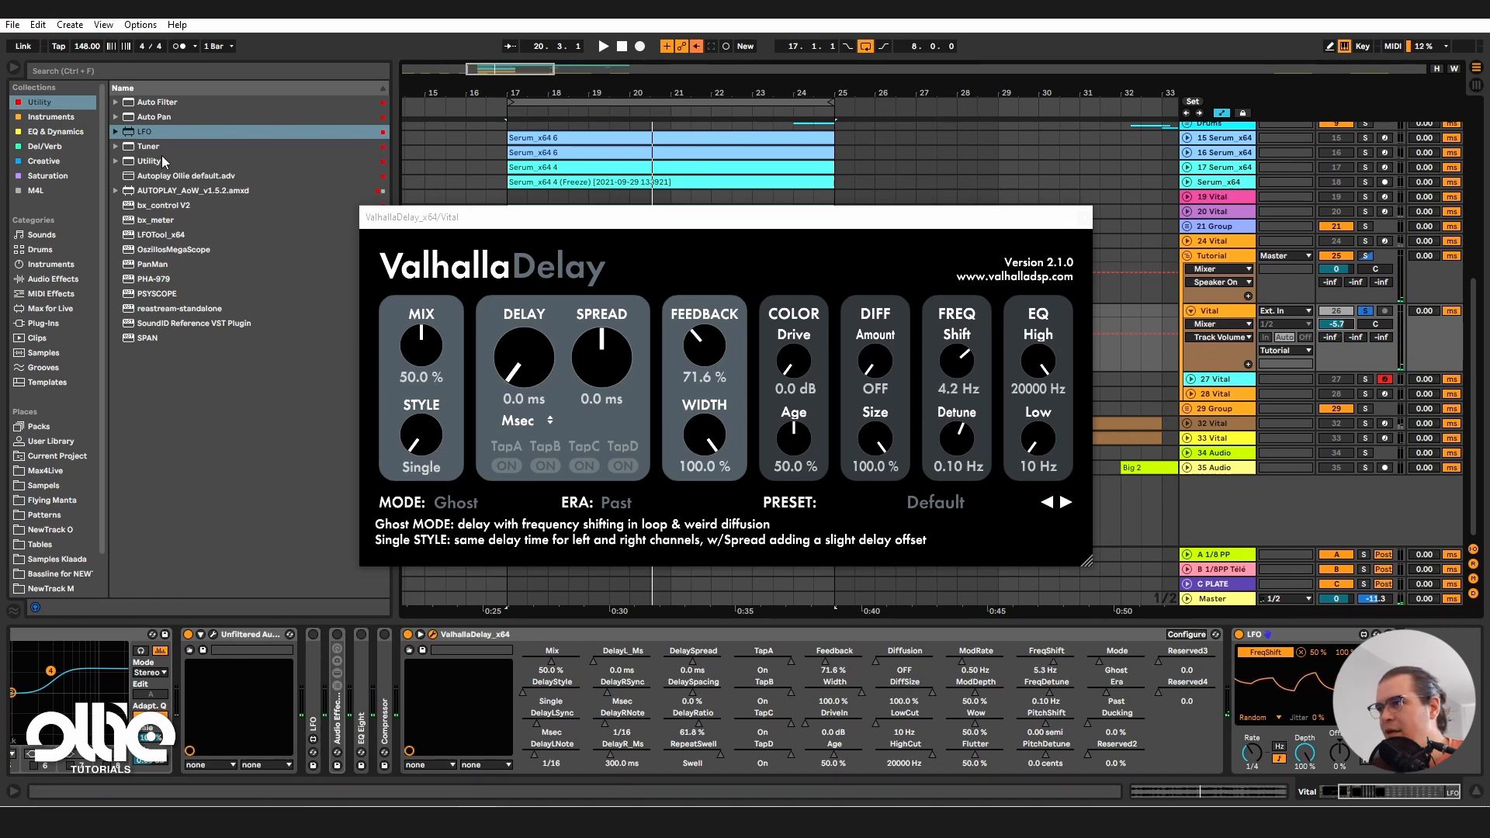
Step: Add a second LFO after the first one and map it to ValhallaDelay's Feedback parameter
left_click(117, 132)
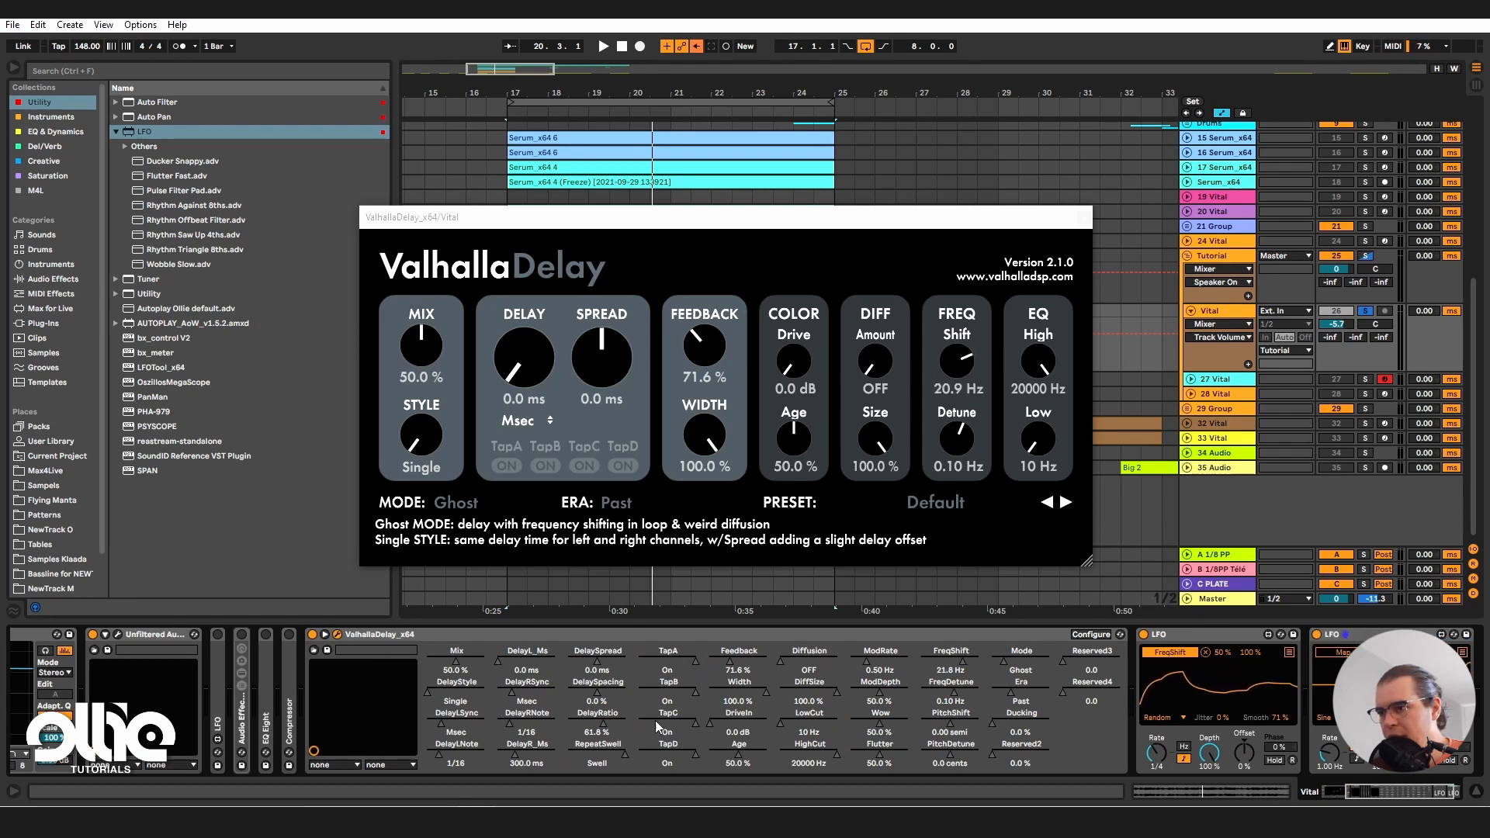
mouse_move(734, 671)
left_mouse_down()
mouse_move(734, 687)
mouse_move(734, 644)
left_mouse_up()
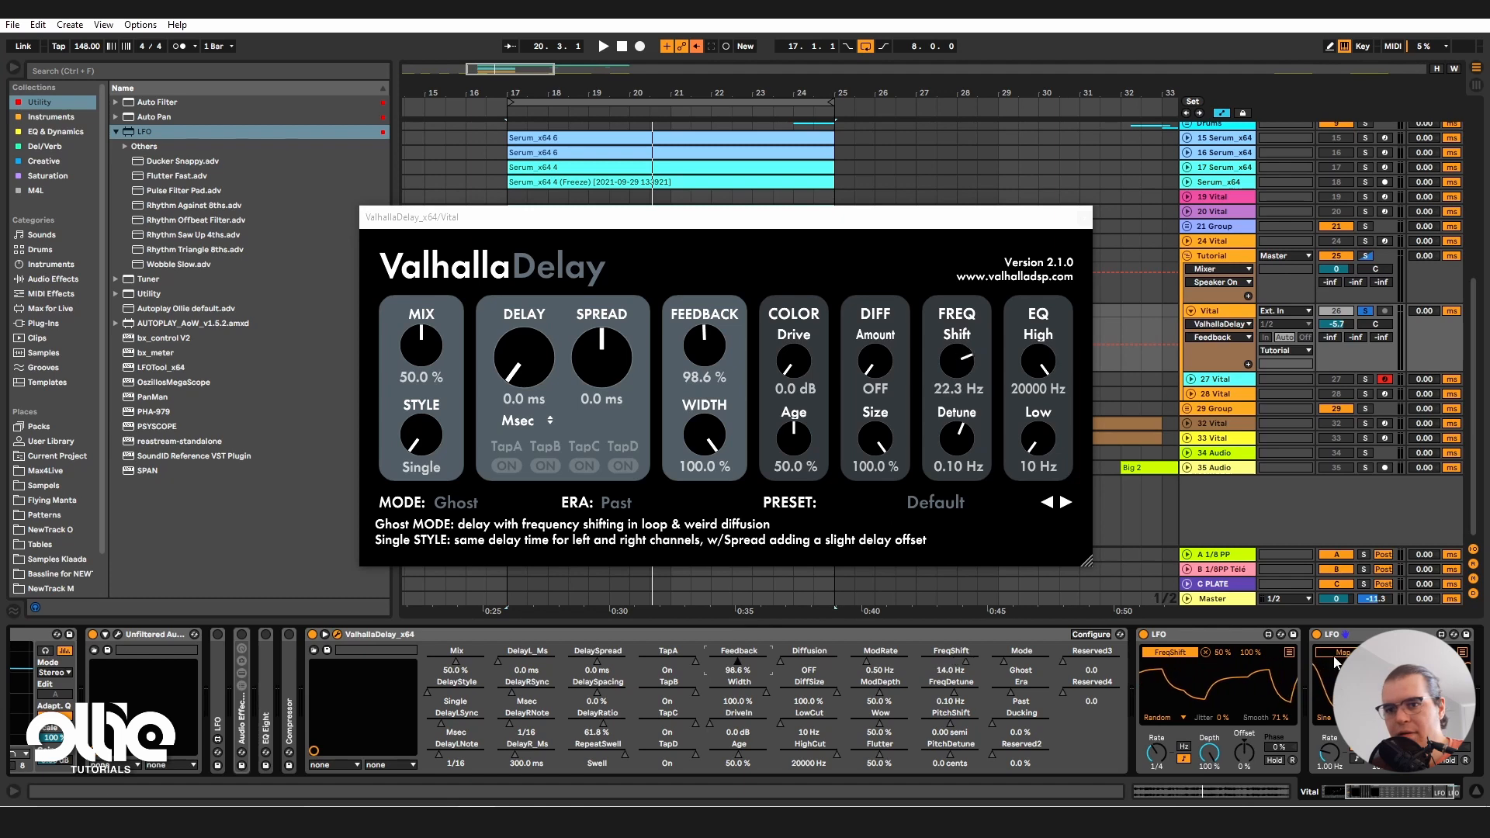
left_click(764, 664)
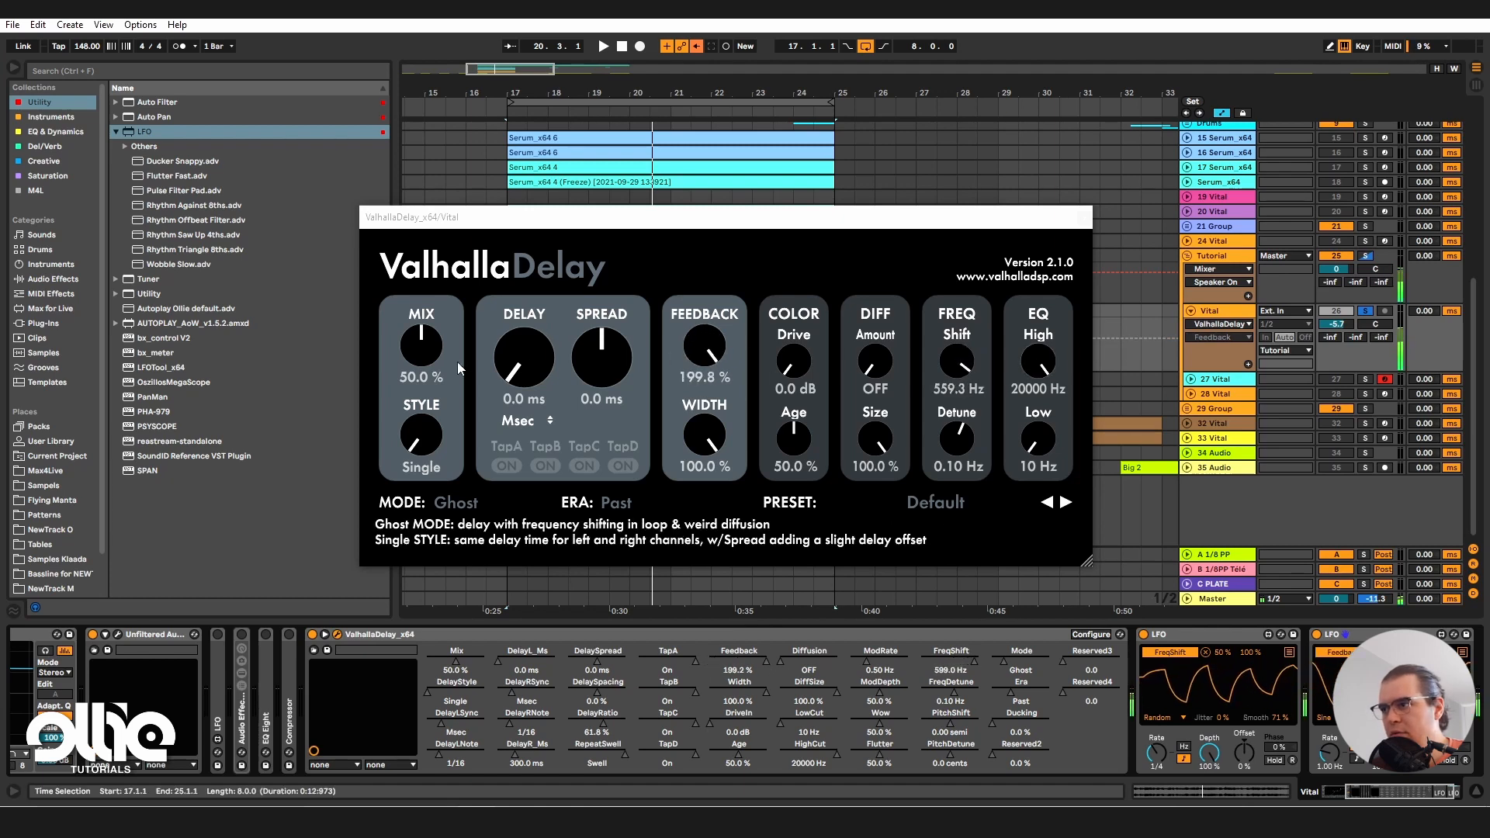
Step: Lower the mix to 0% and set the Feedback LFO to a smoothed Random shape, synced 1/4 rate and 38% to 55% range
left_click_drag(420, 346, 366, 534)
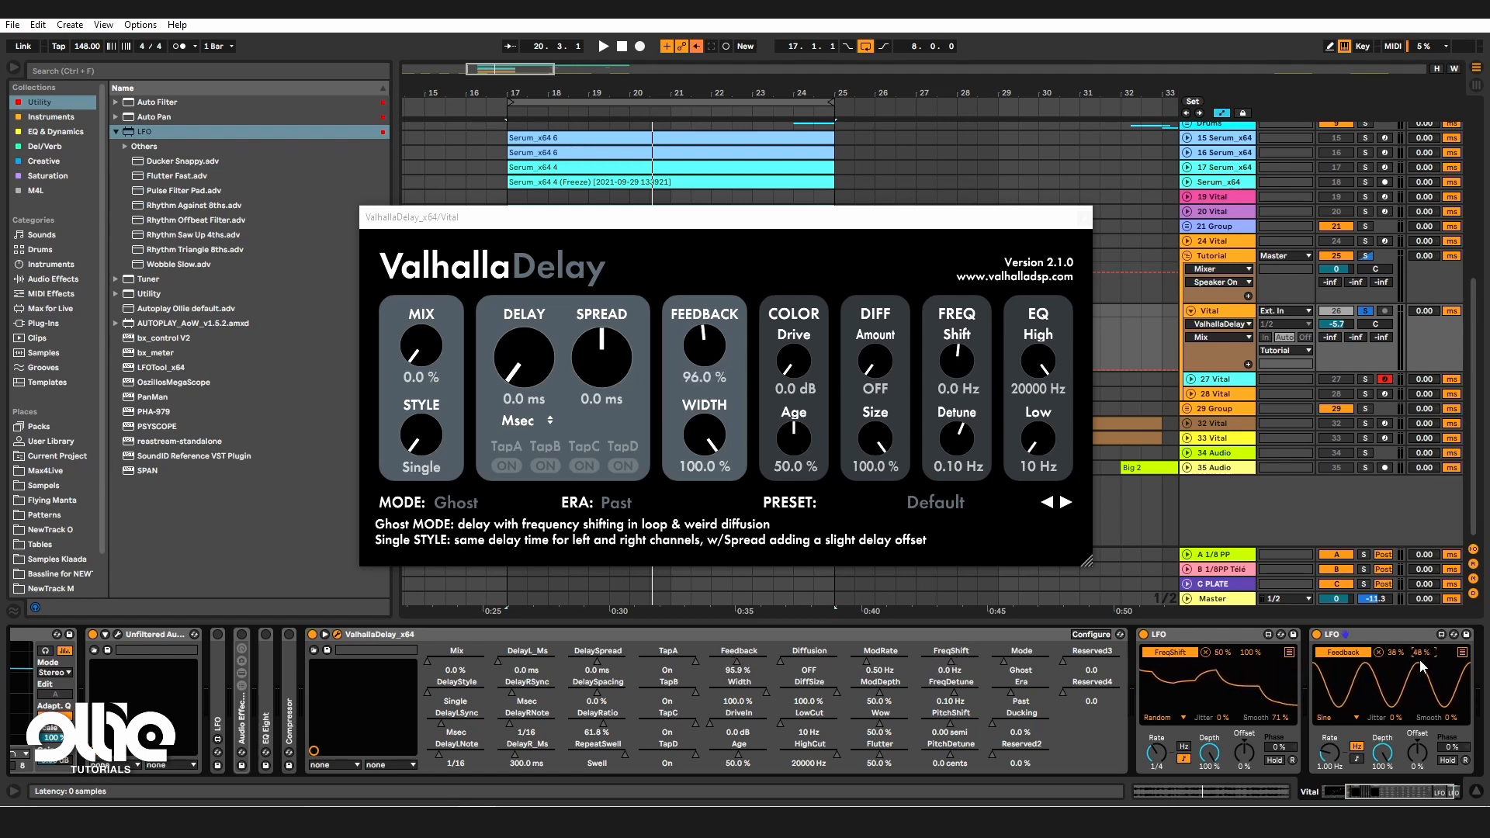
left_click(1336, 720)
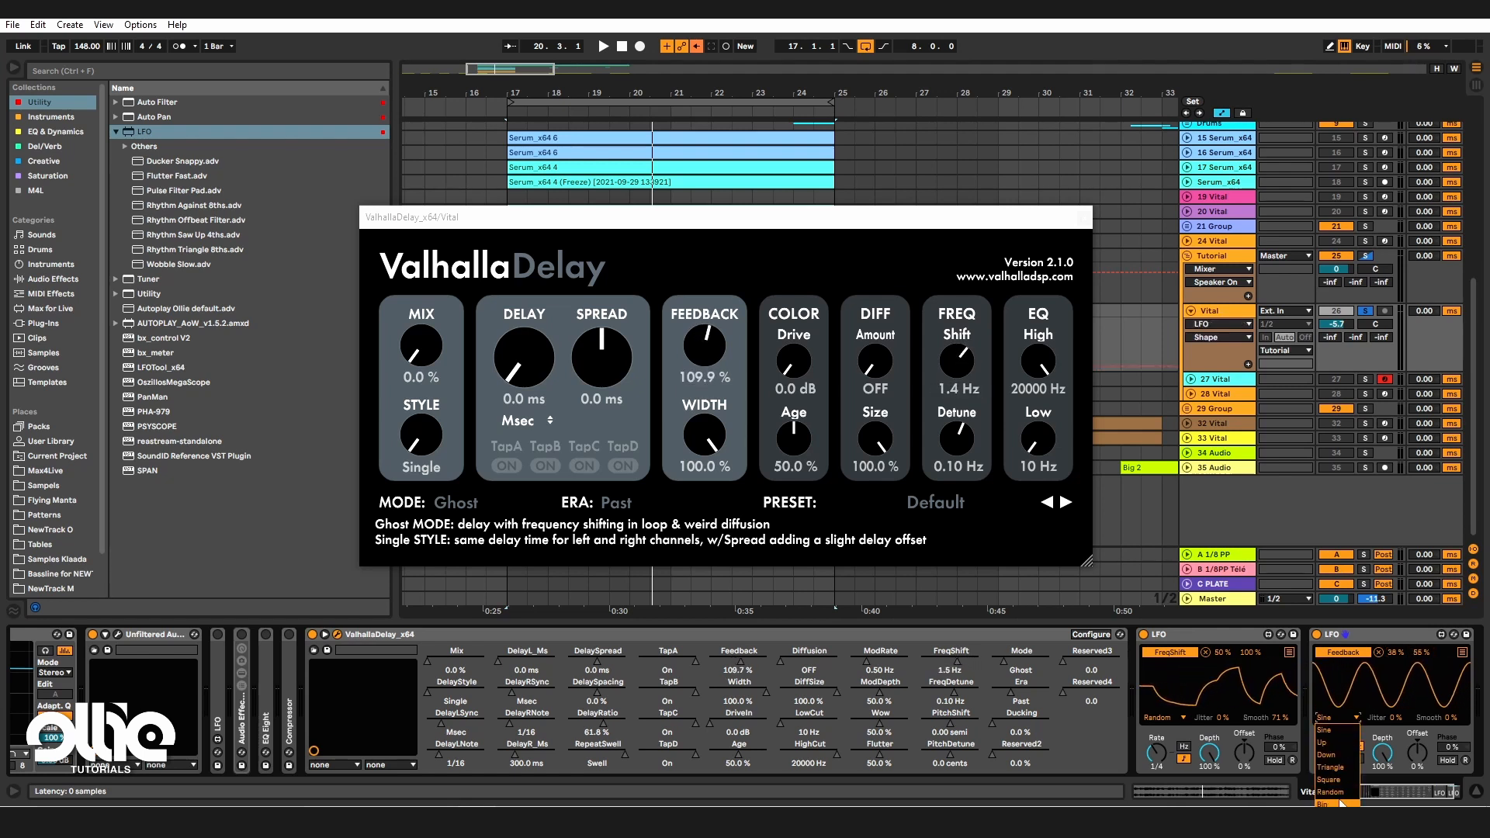
left_click(1340, 765)
left_click(1356, 760)
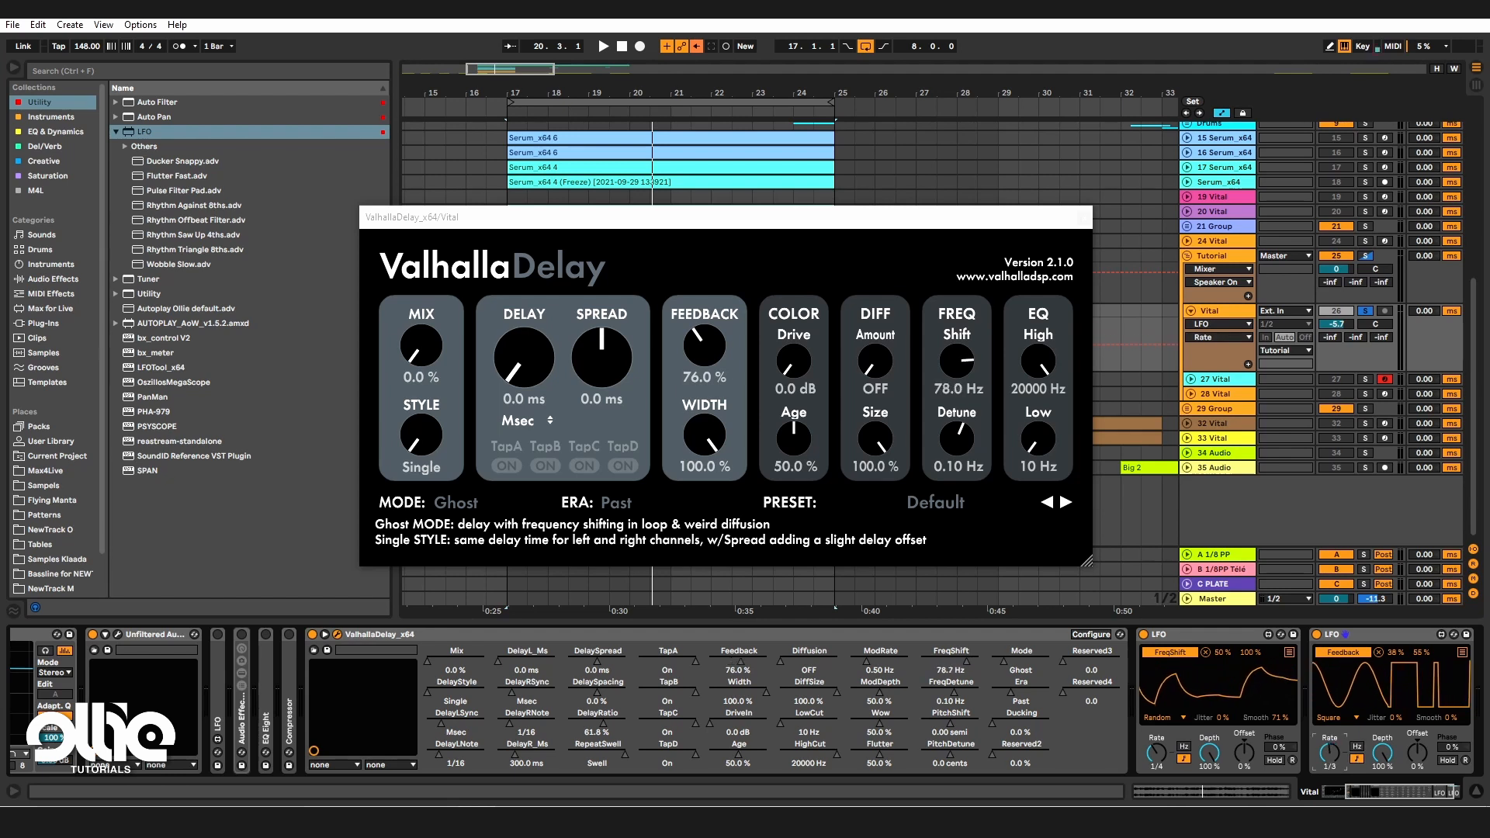
left_click_drag(1330, 753, 1329, 748)
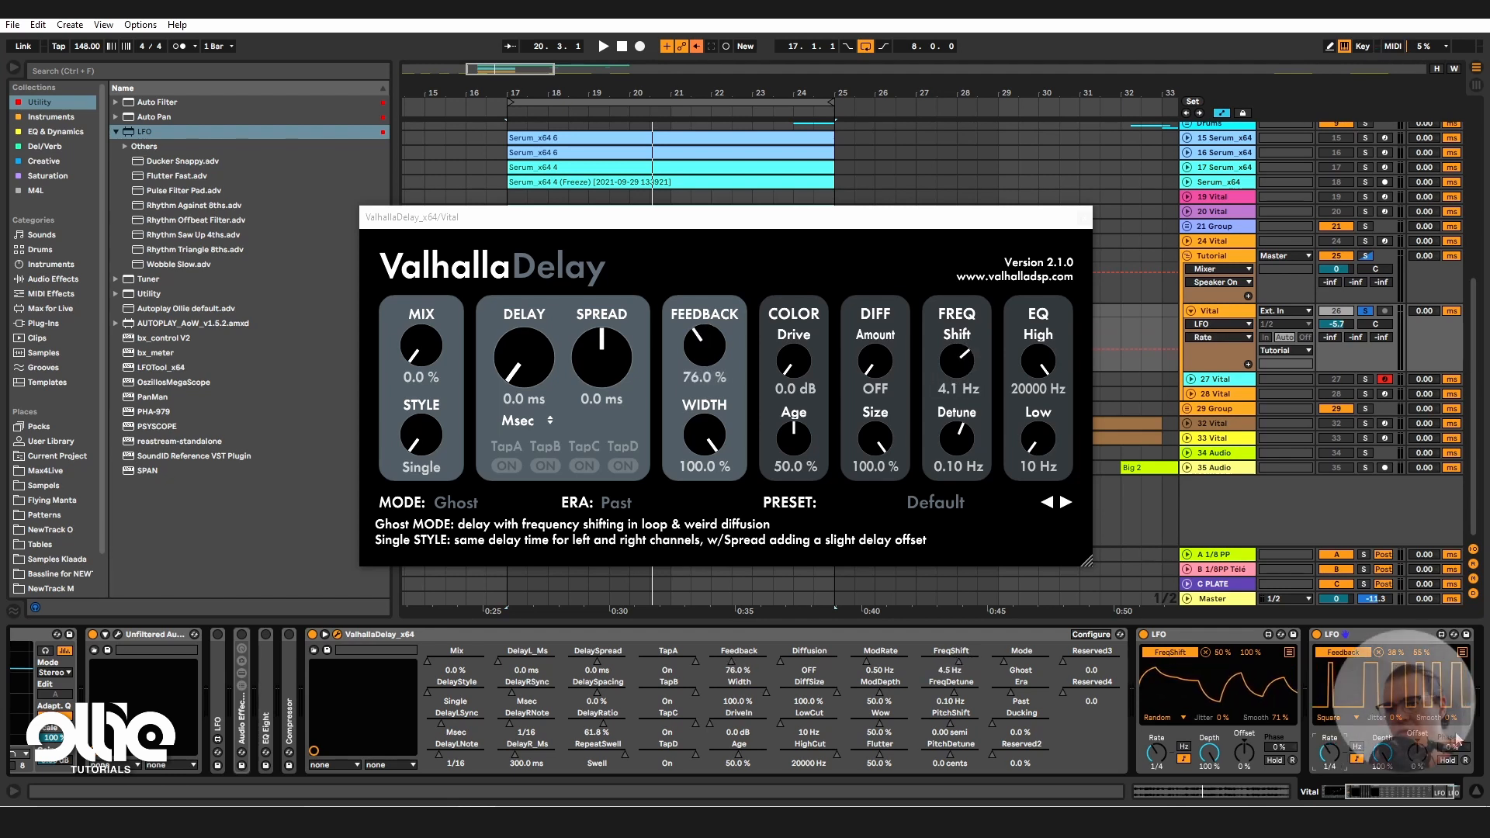
left_click_drag(1449, 719, 1449, 708)
left_click(1328, 717)
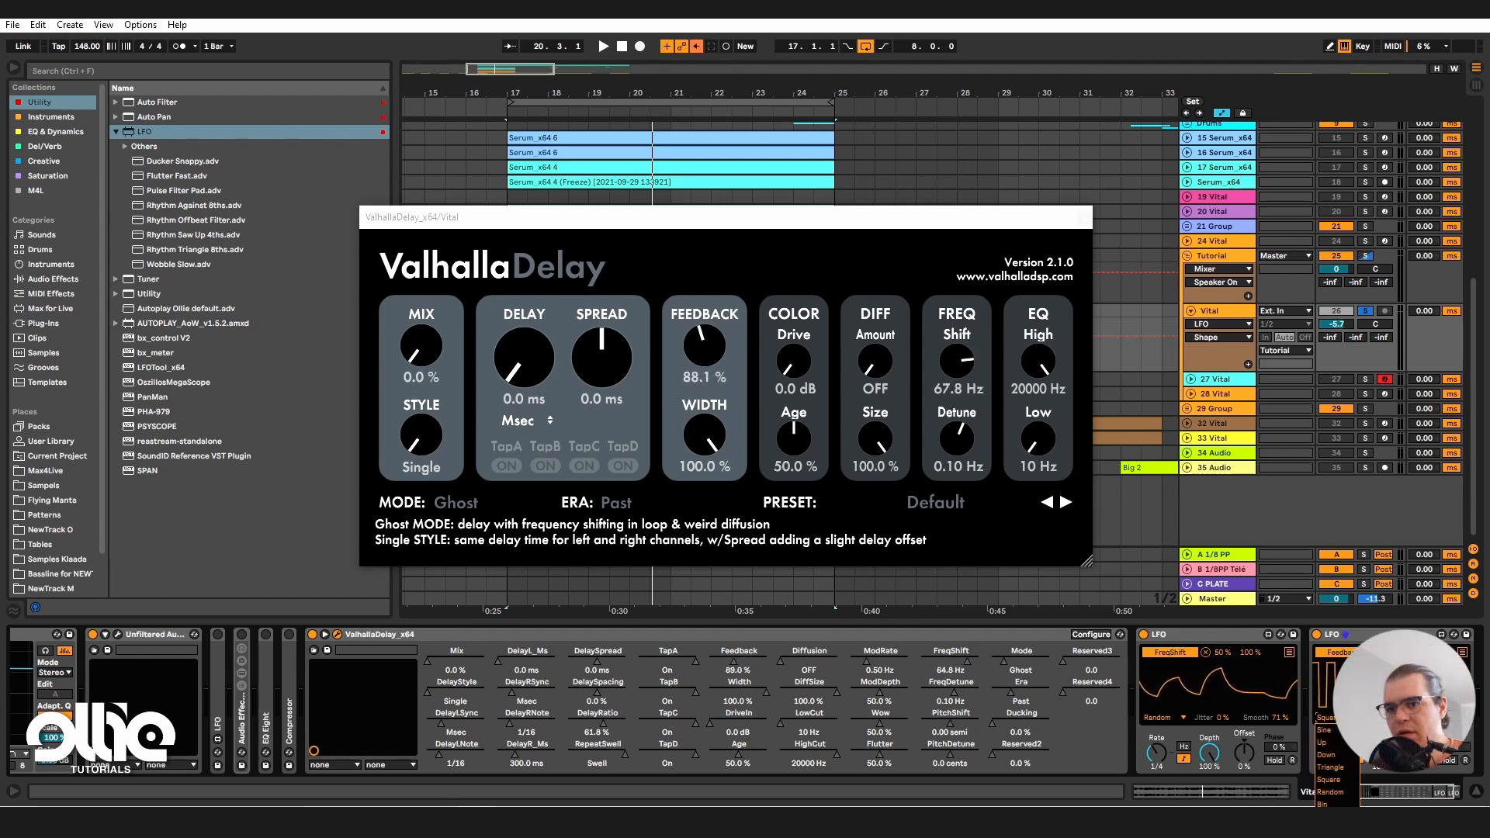
left_click(1332, 792)
Step: Play back the Vital track while raising ValhallaDelay's mix to 12.4% and fine-tuning the track volume
key("space")
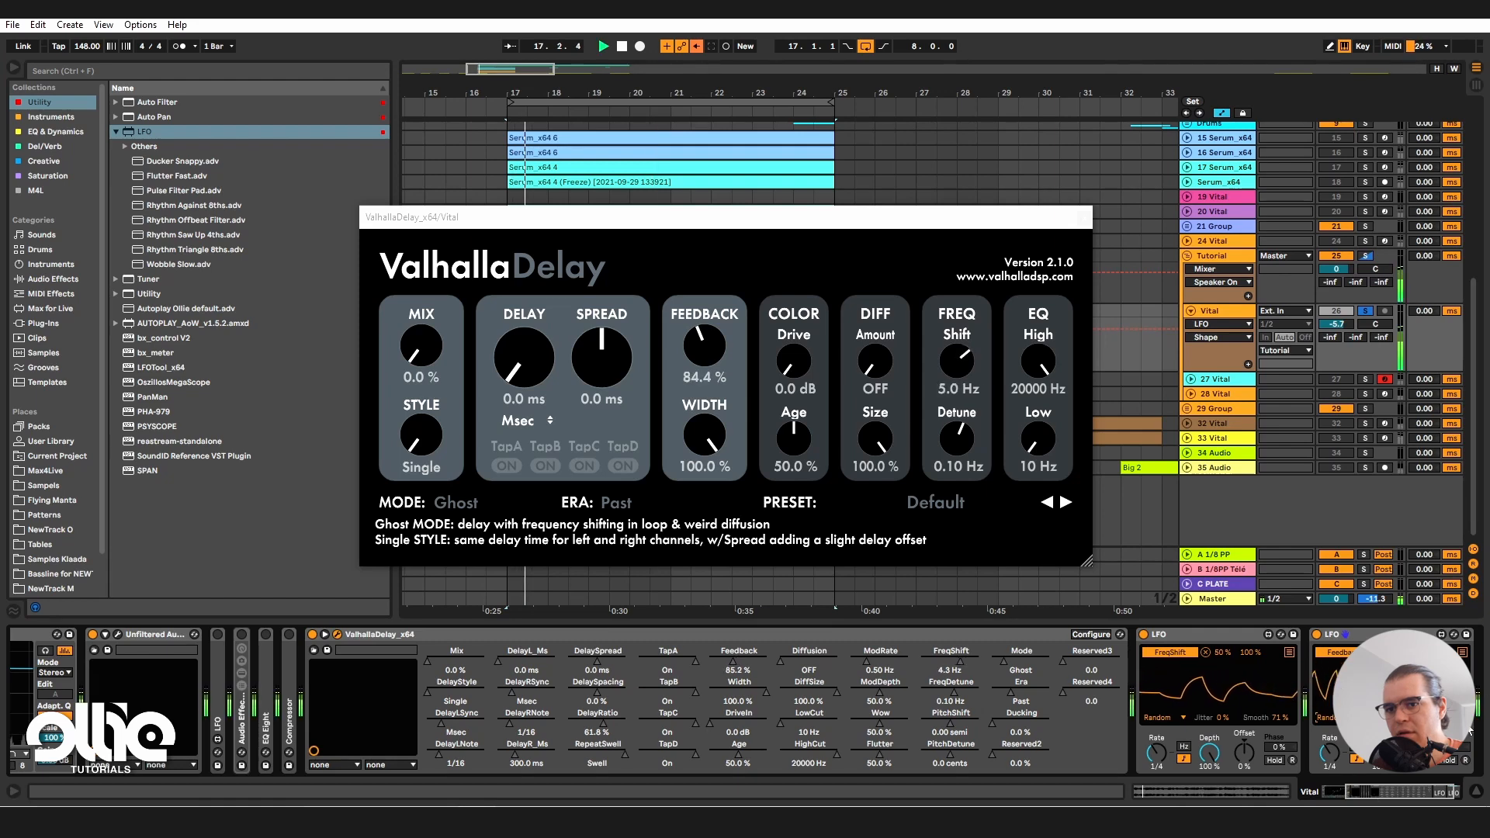
left_click_drag(432, 346, 451, 310)
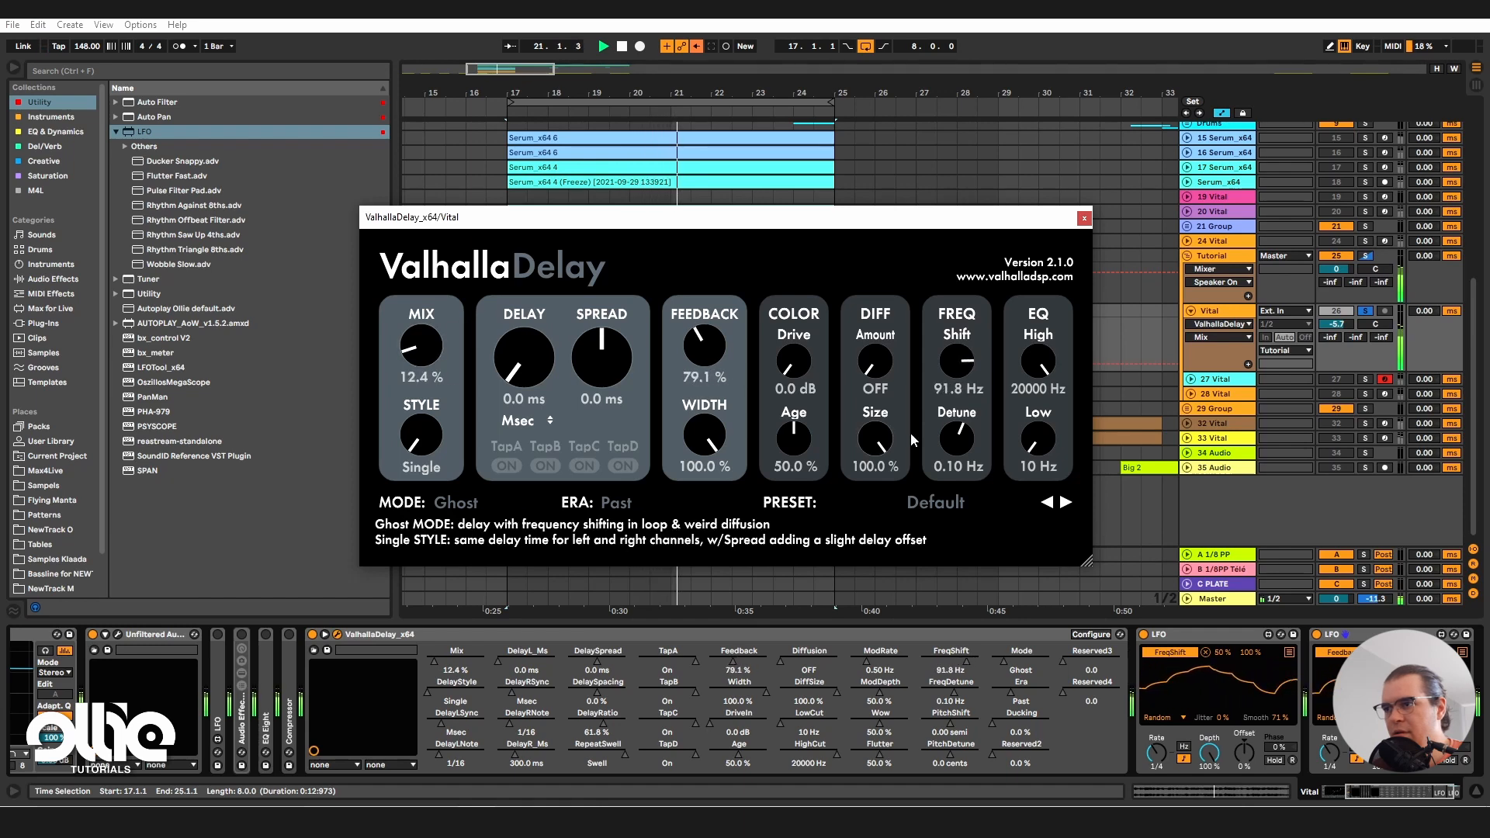
left_click(1347, 326)
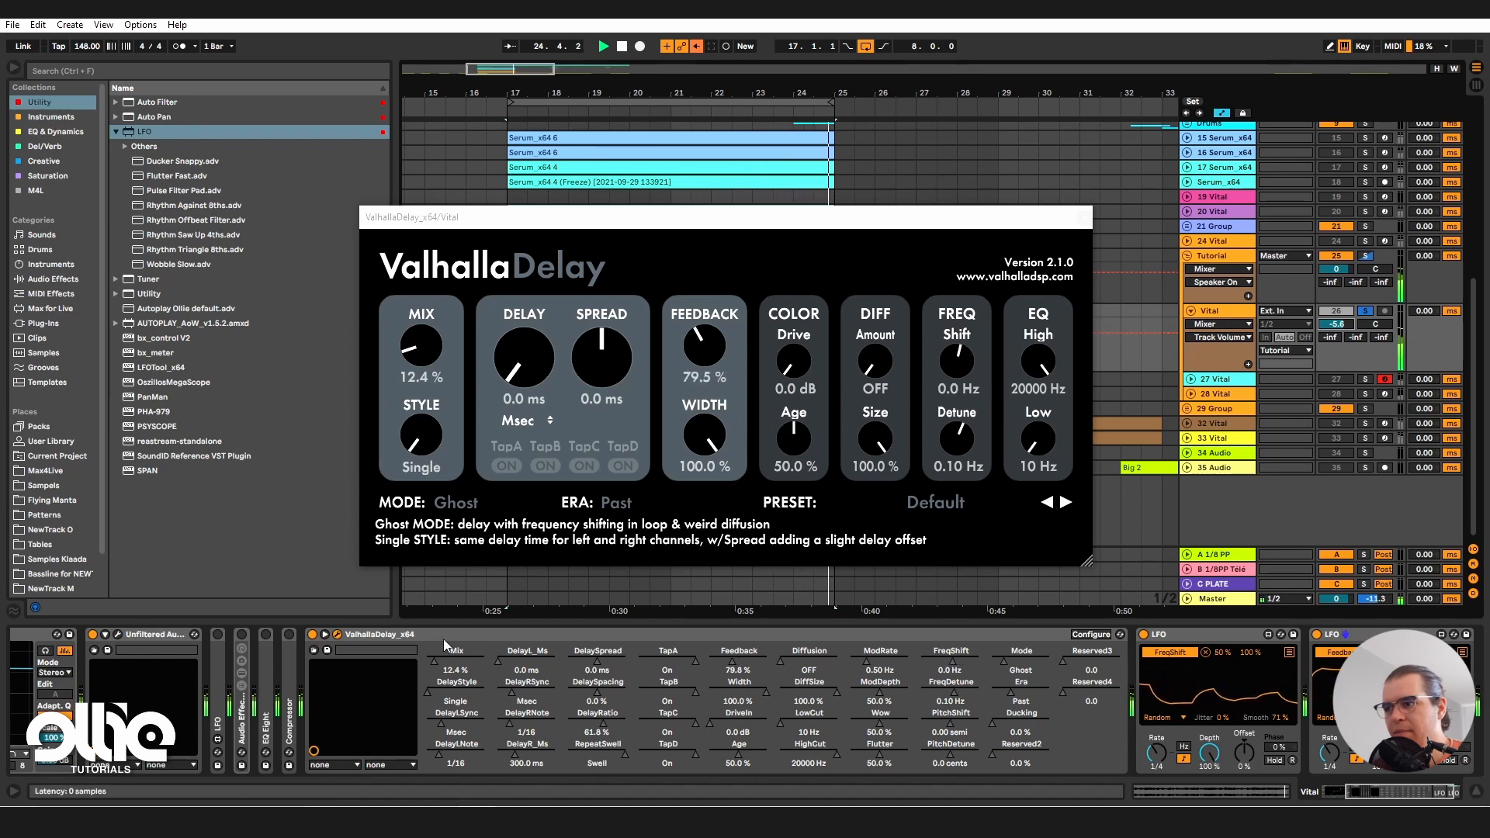
Step: Collapse ValhallaDelay's parameter list in the device chain and raise the Feedback LFO's maximum to 59%
left_click(325, 635)
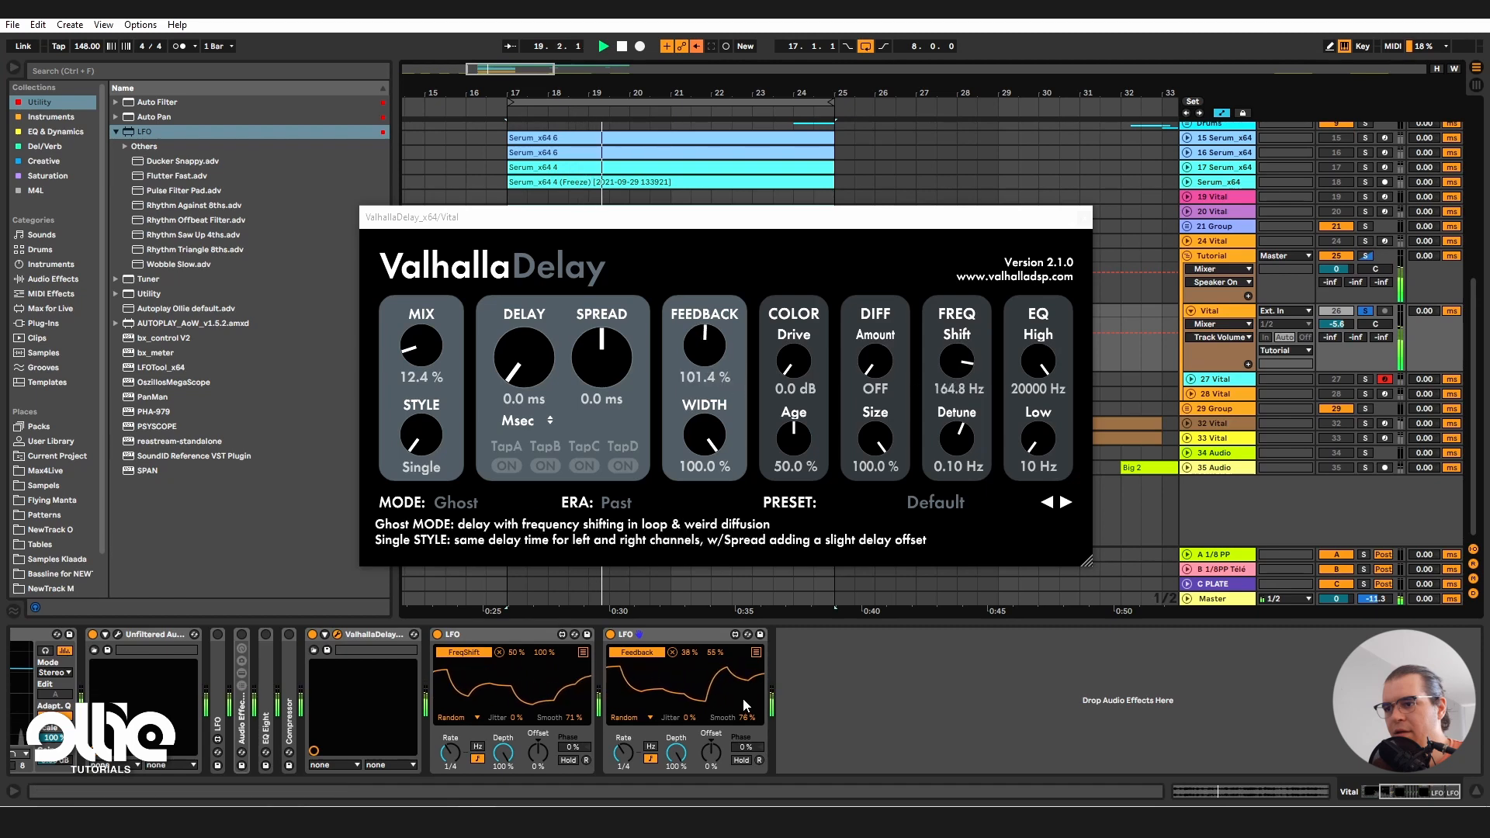
left_click(714, 655)
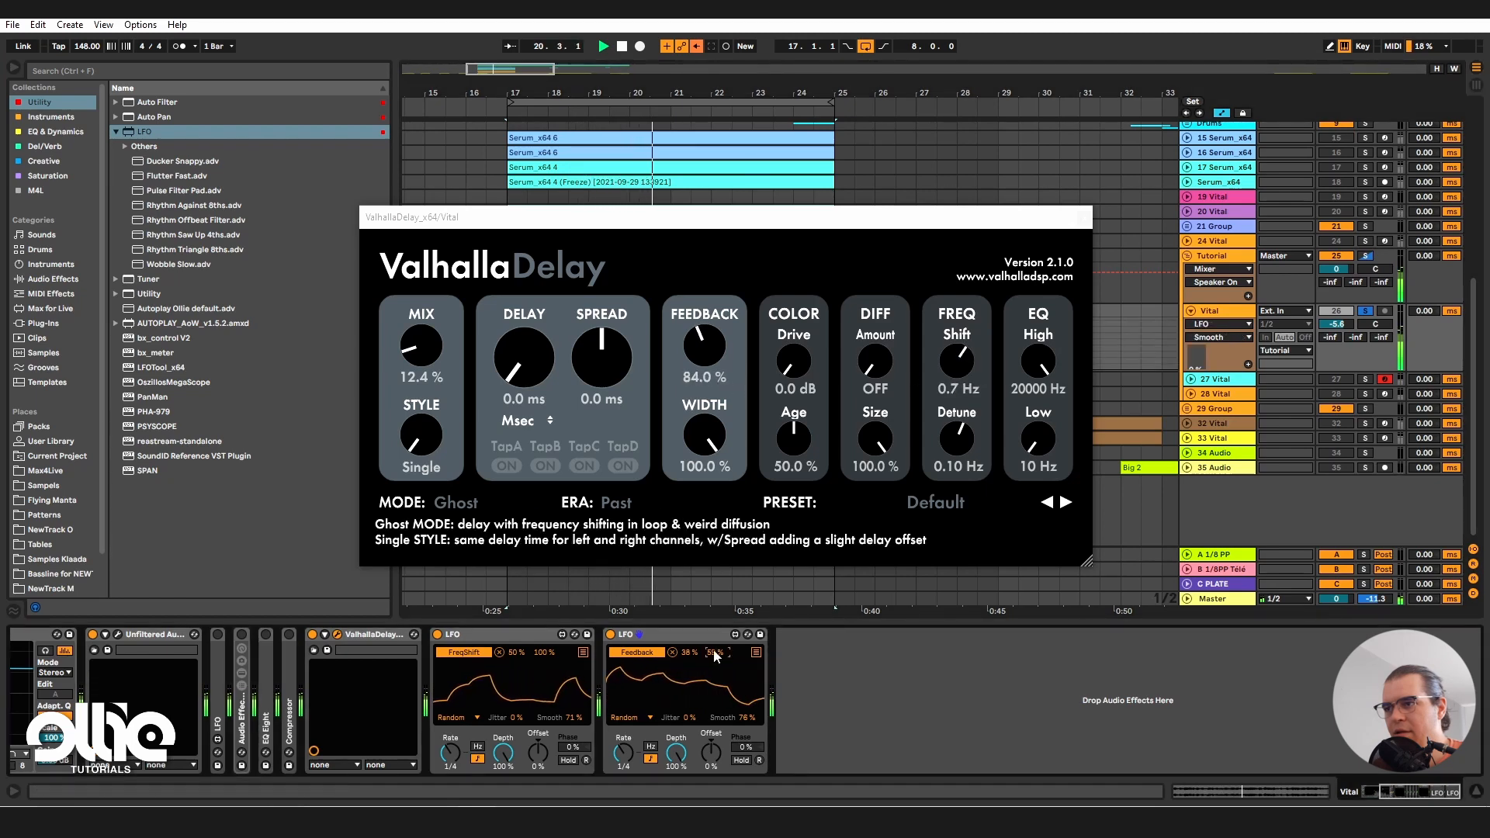
Step: Audition the modulated delay by raising ValhallaDelay's mix from zero to 18%, and return it to 0%
left_click(431, 353)
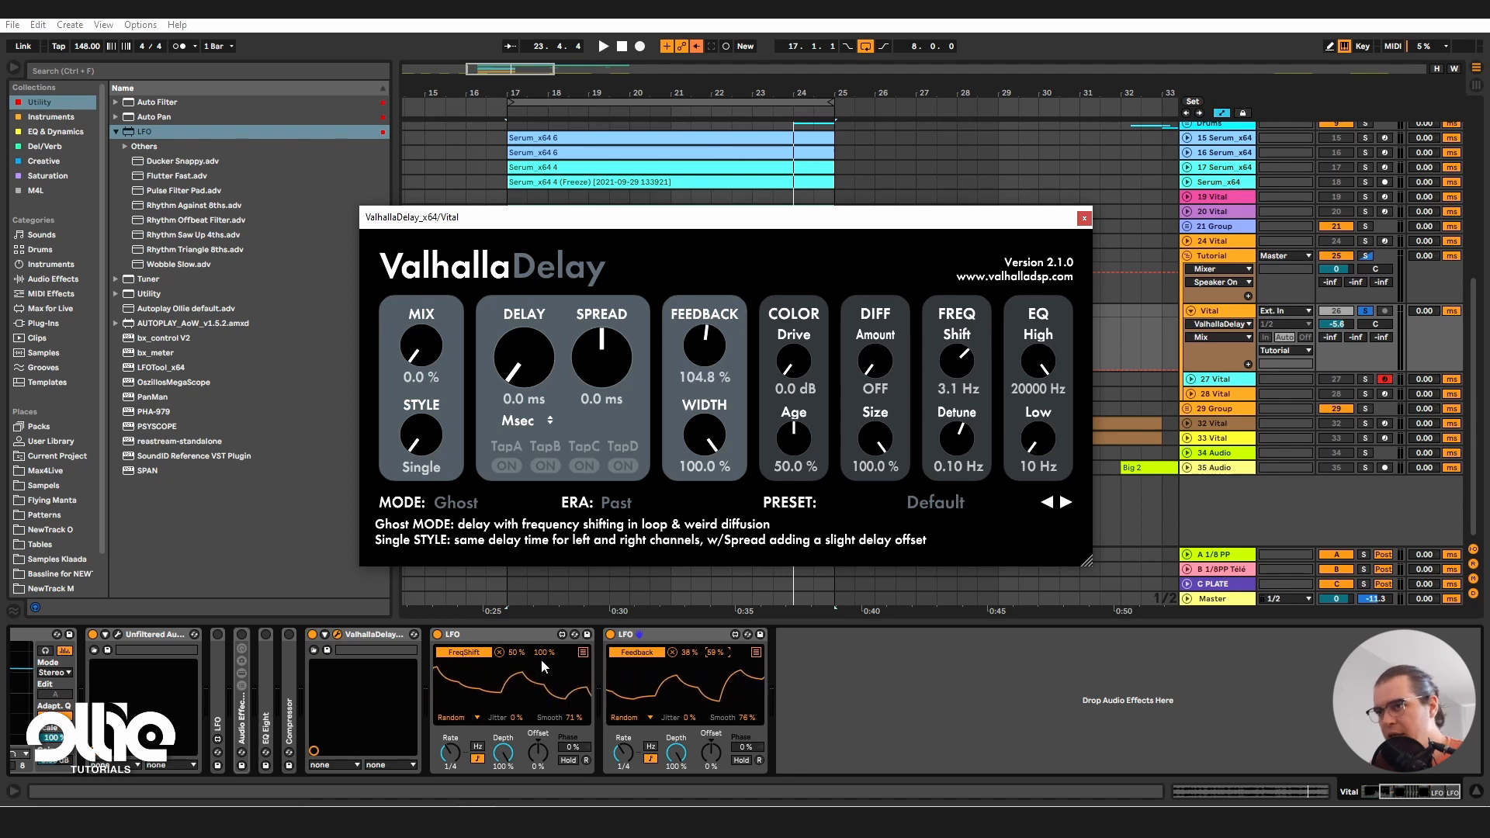
left_click_drag(424, 344, 463, 306)
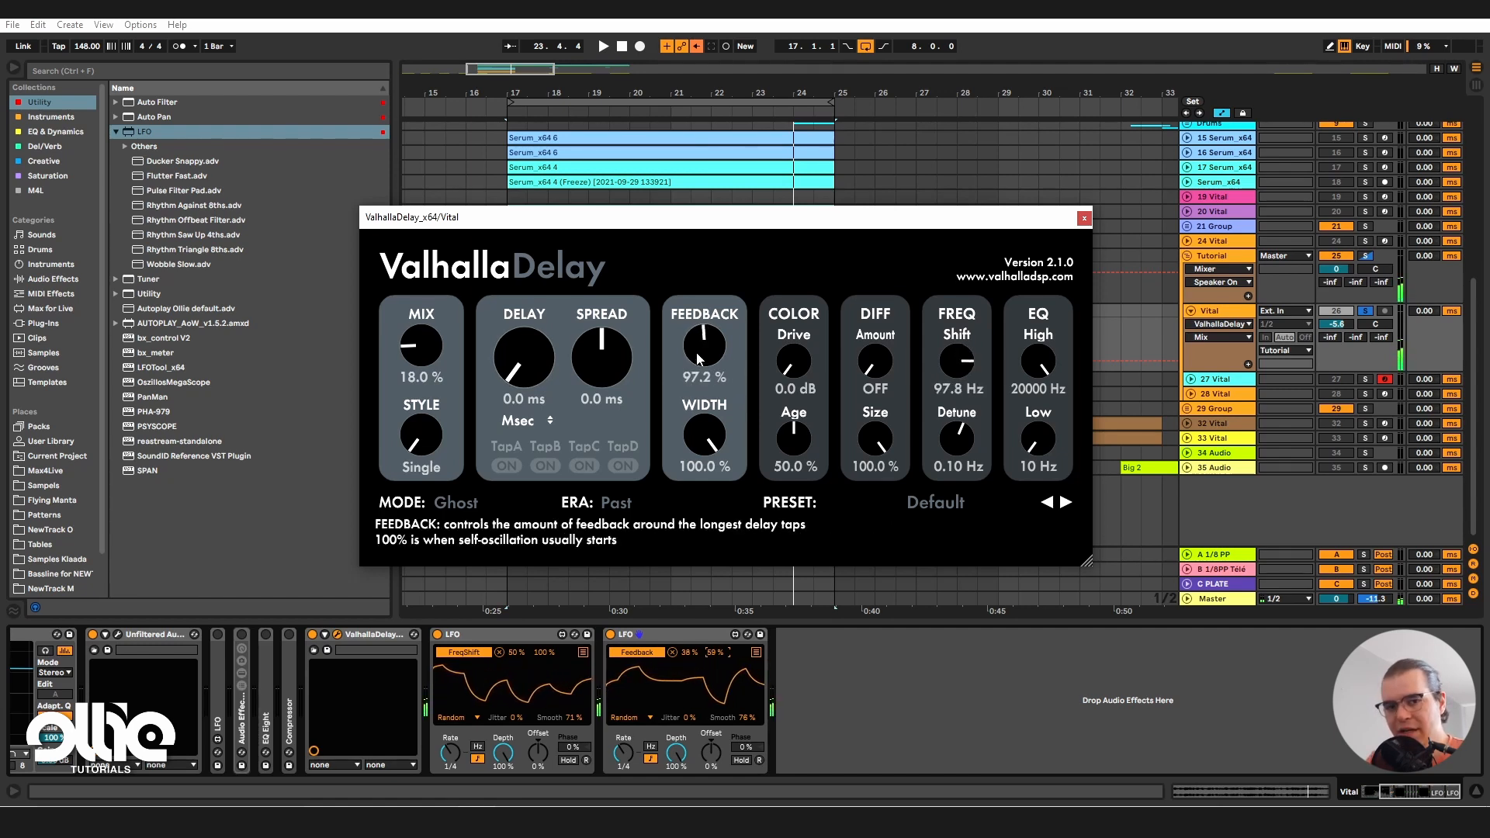
left_click_drag(434, 348, 444, 436)
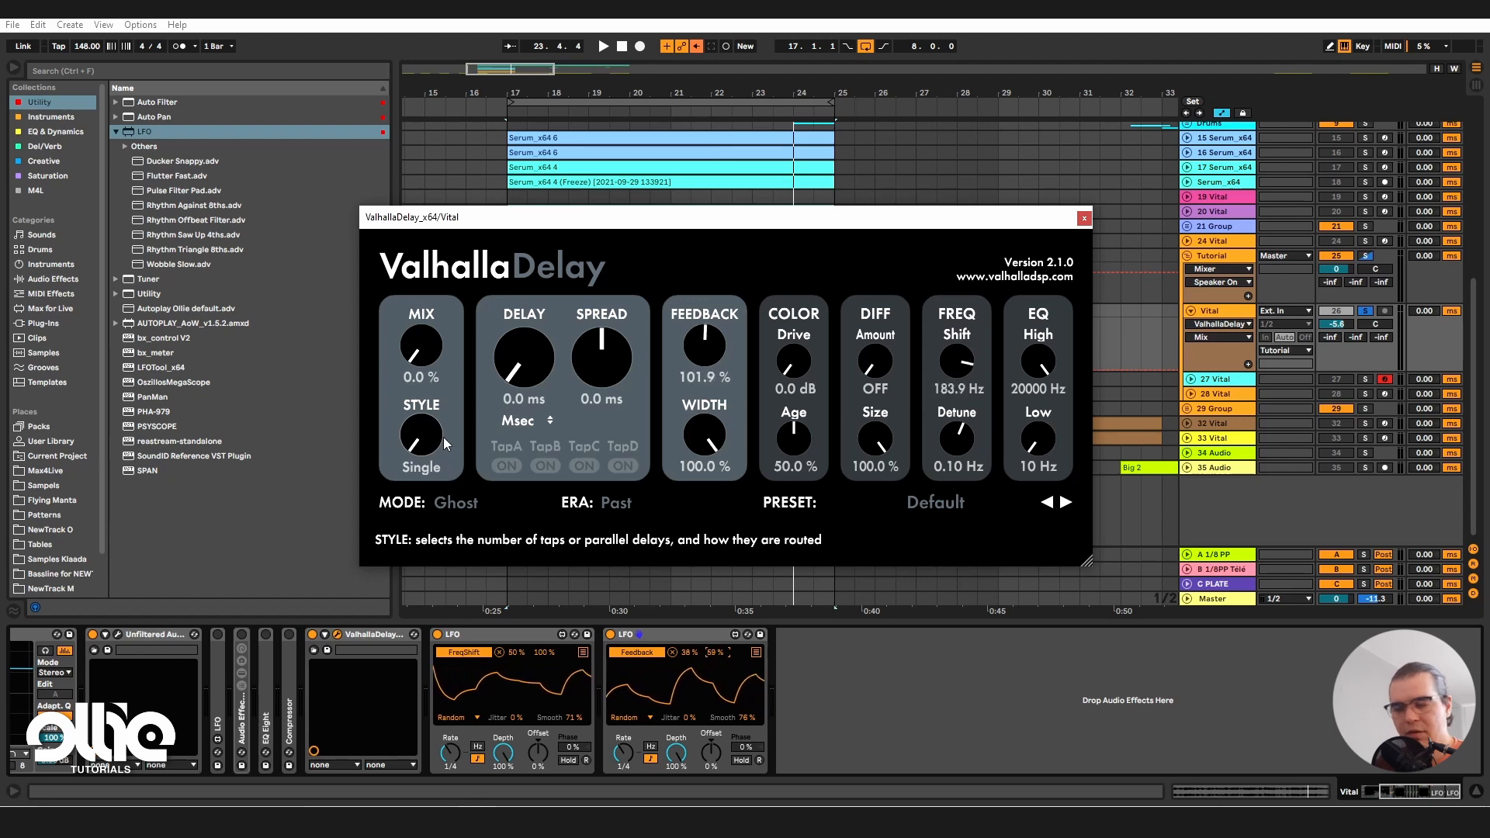
Step: Group ValhallaDelay and its two LFOs into an Audio Effect Rack and duplicate the rack's chain
left_click(370, 631)
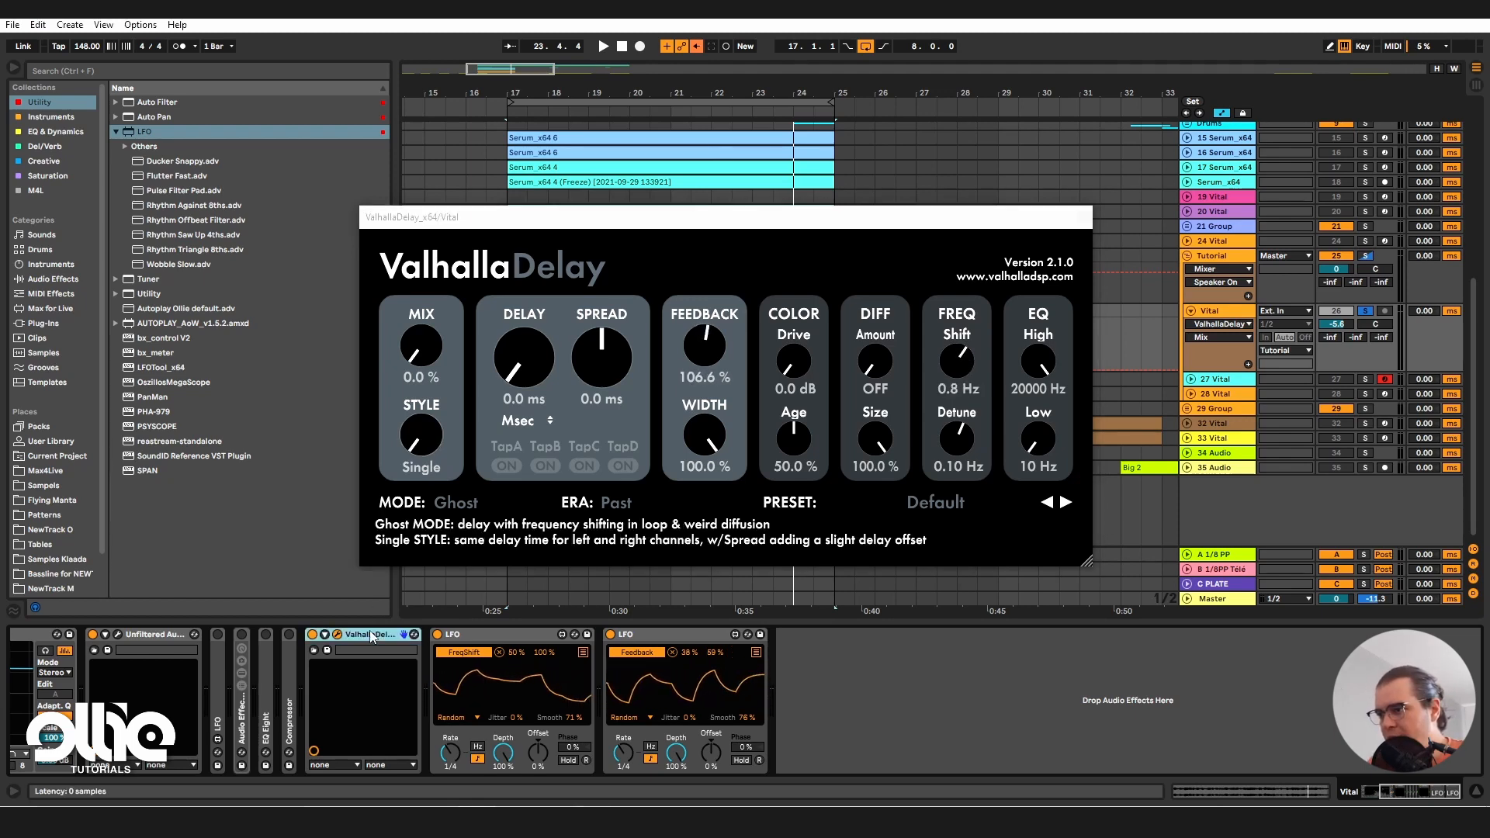
left_click(713, 645, "shift")
key("ctrl+g")
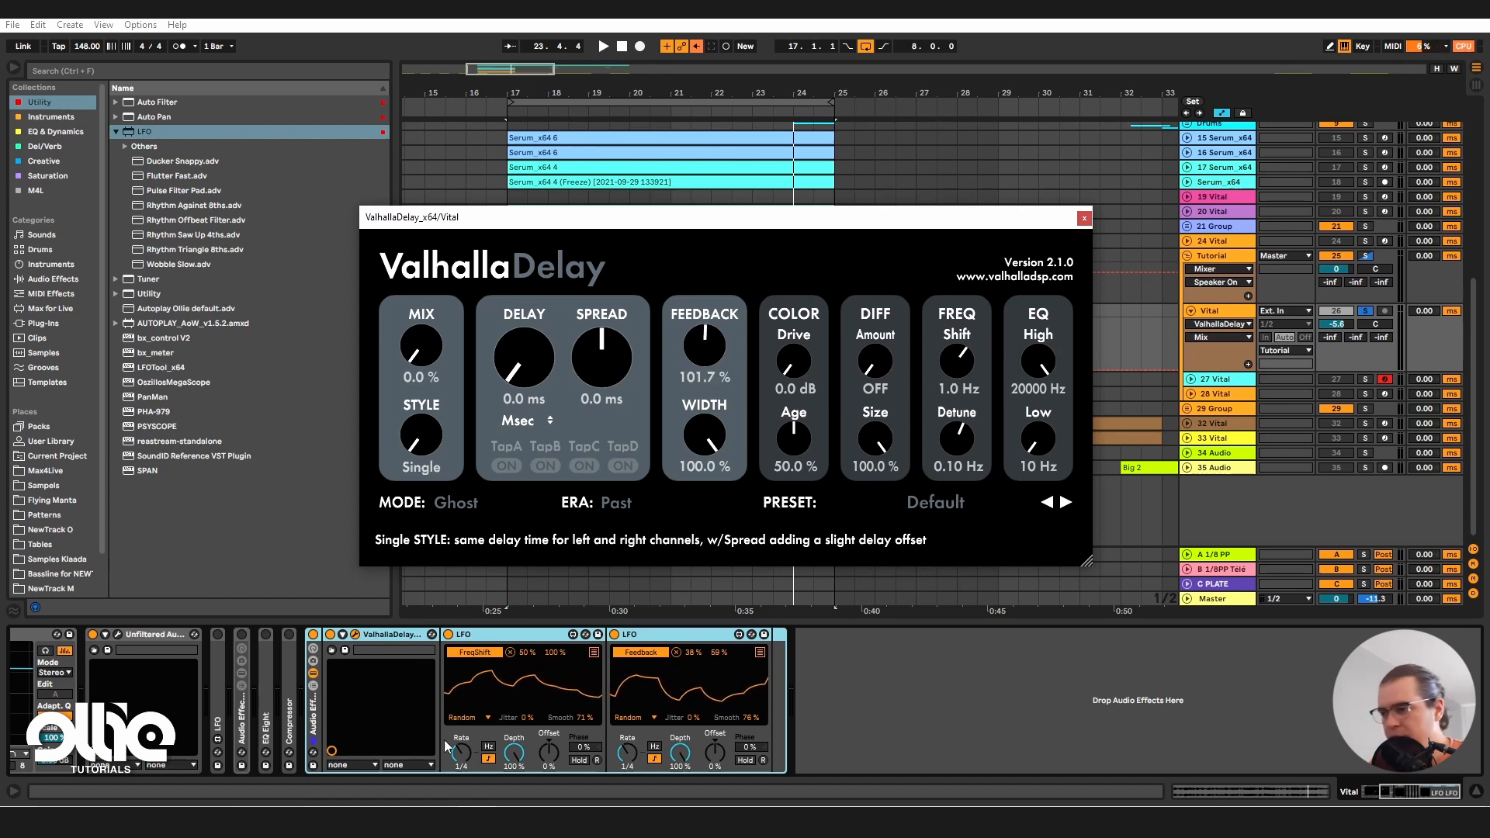
left_click(318, 689)
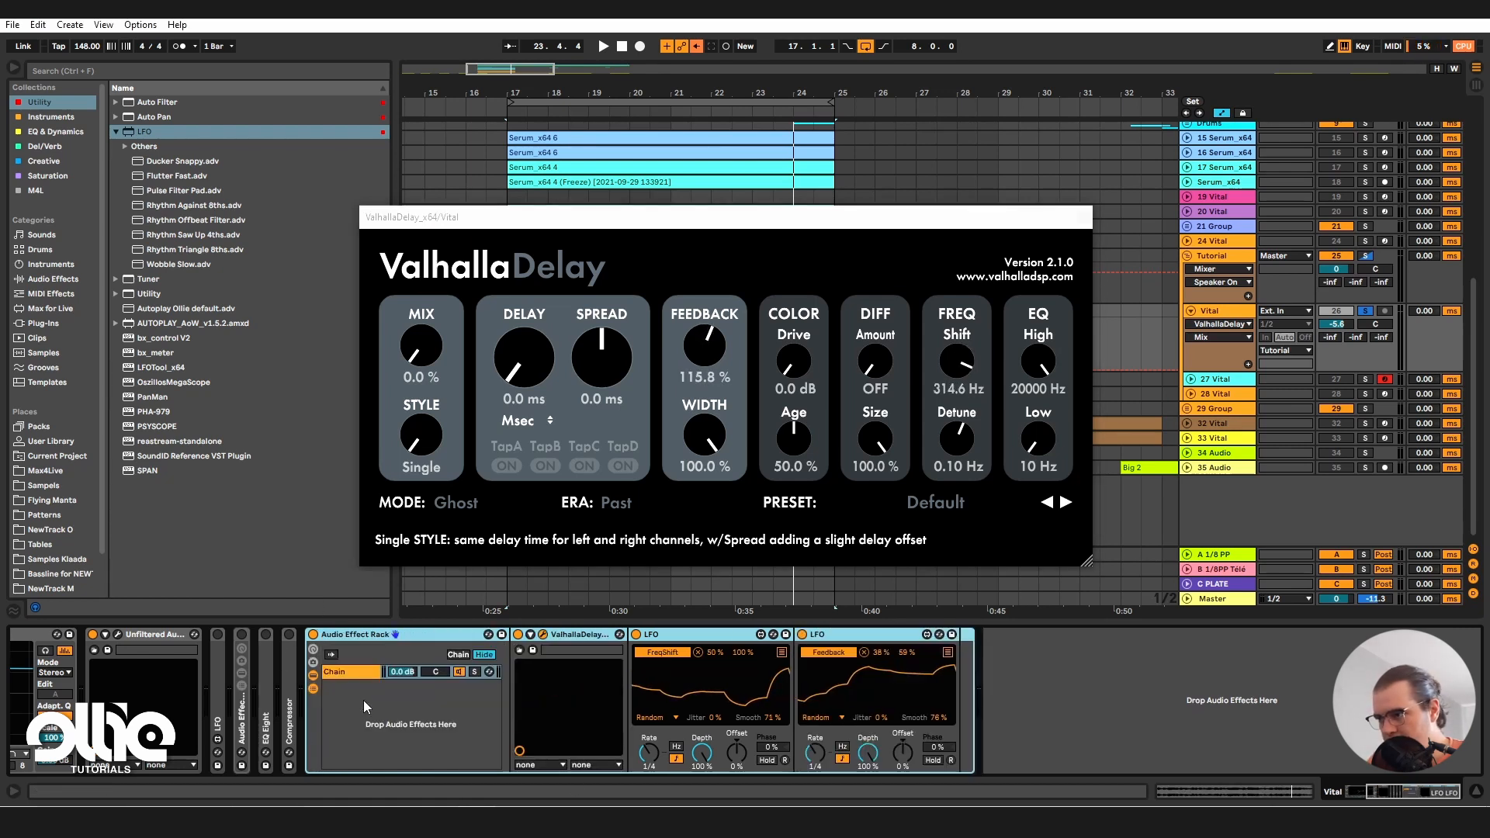
right_click(348, 672)
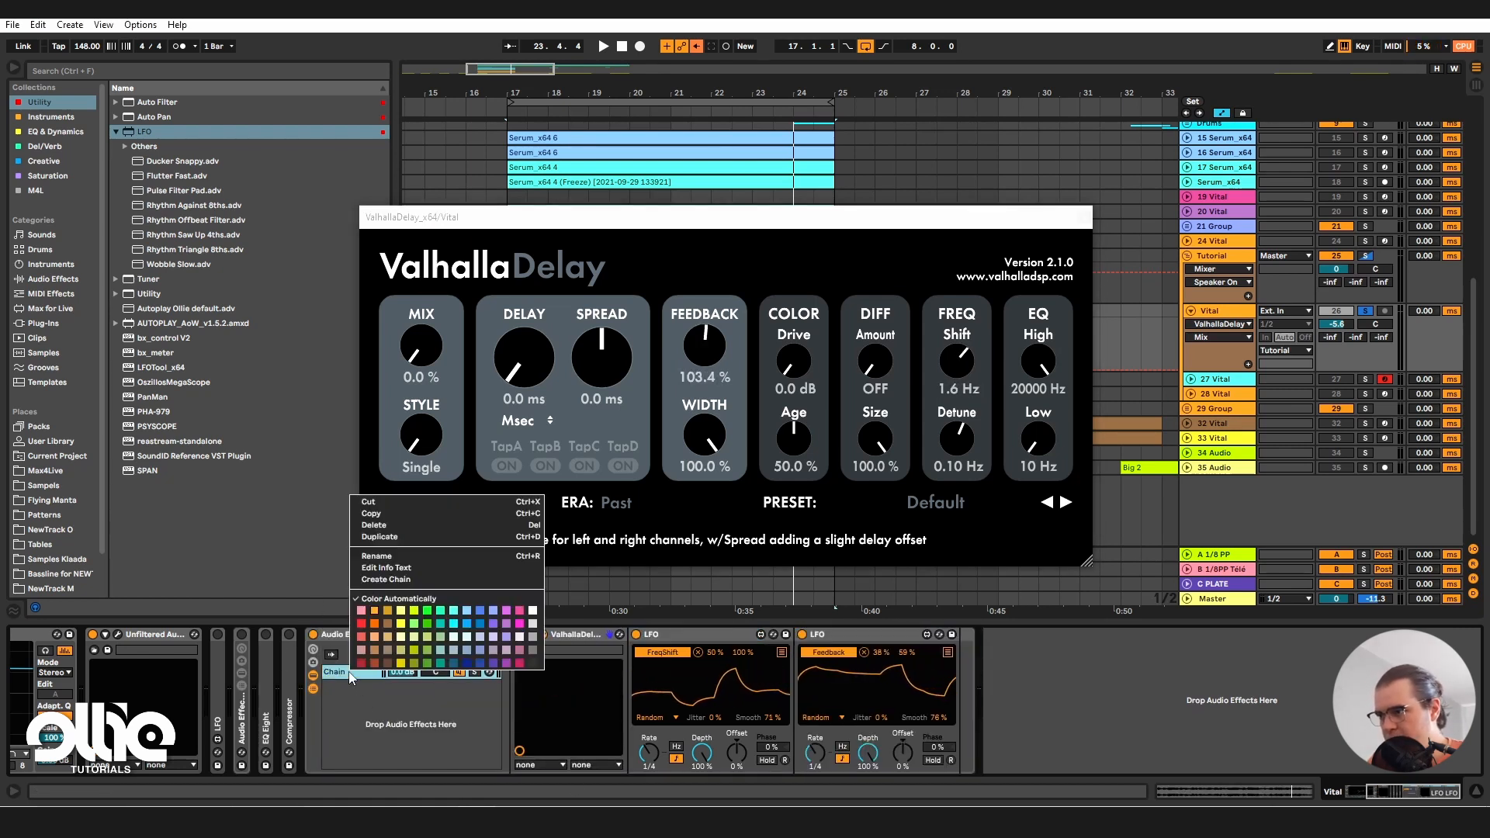
left_click(440, 542)
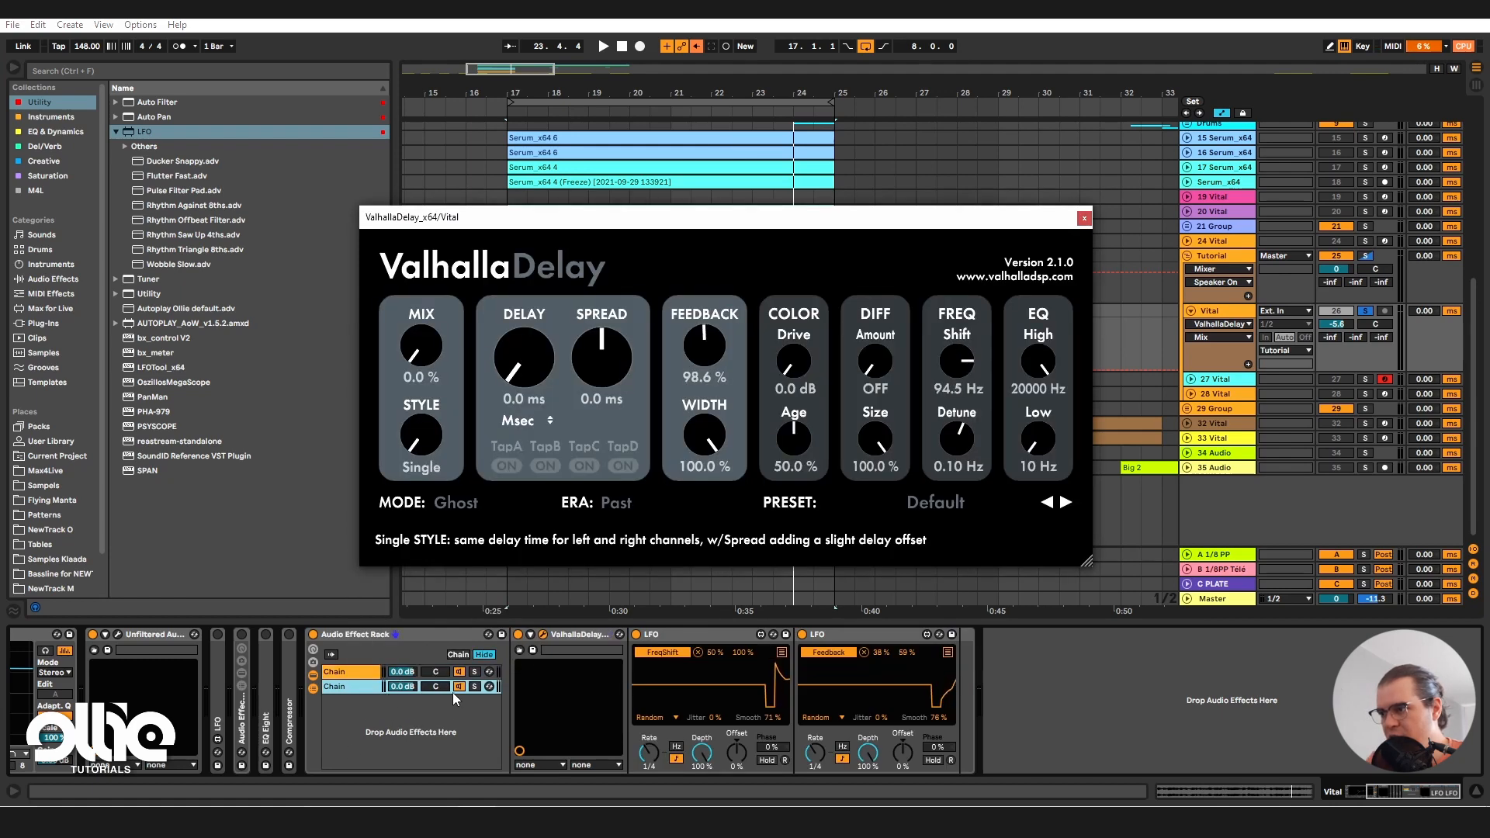
Step: Rename the duplicated rack chain Dry and the original chain WET
left_click(357, 687)
key("ctrl+r")
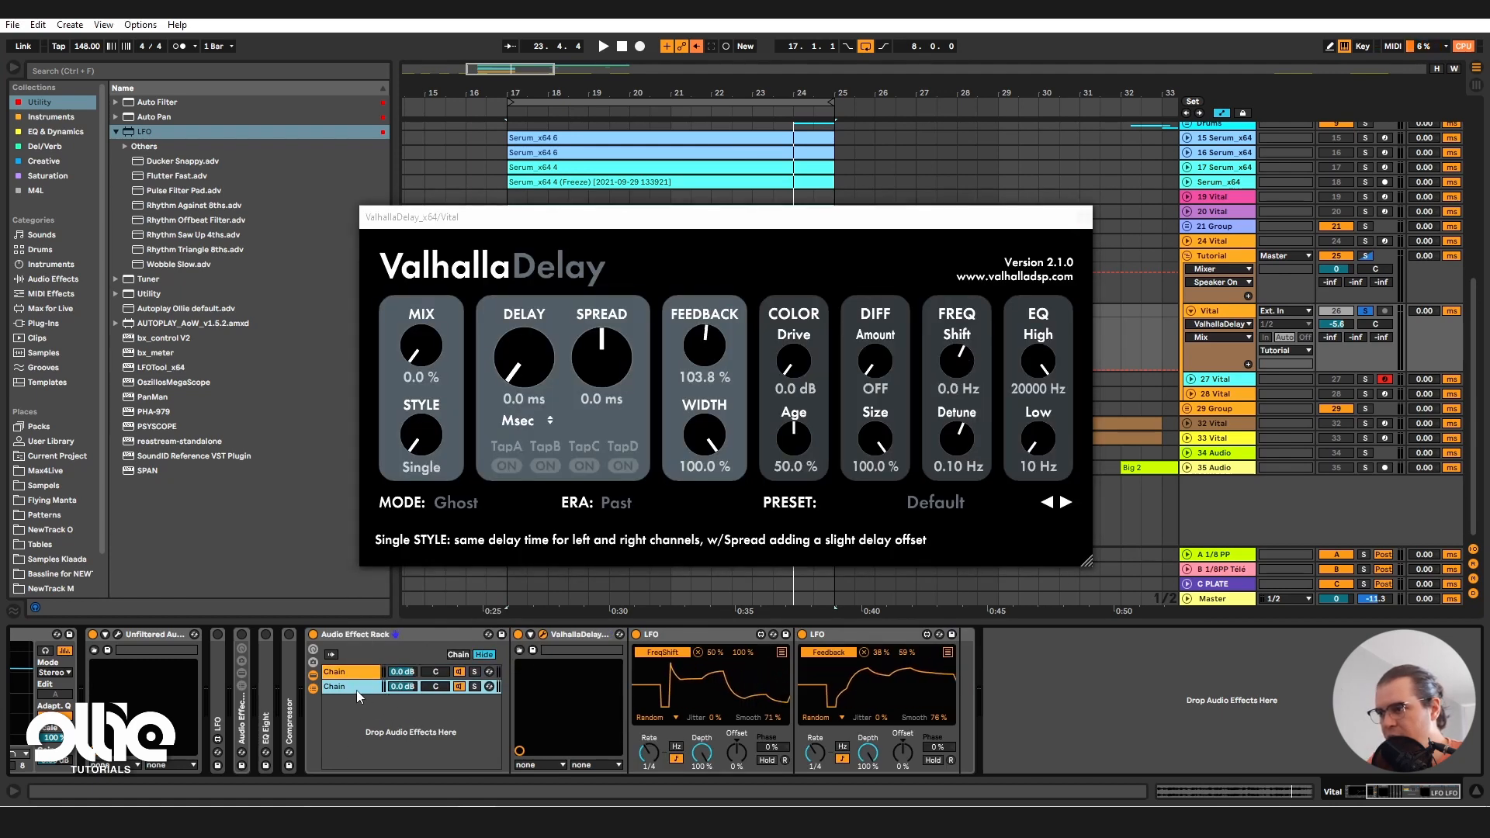
type("Dry")
key("Return")
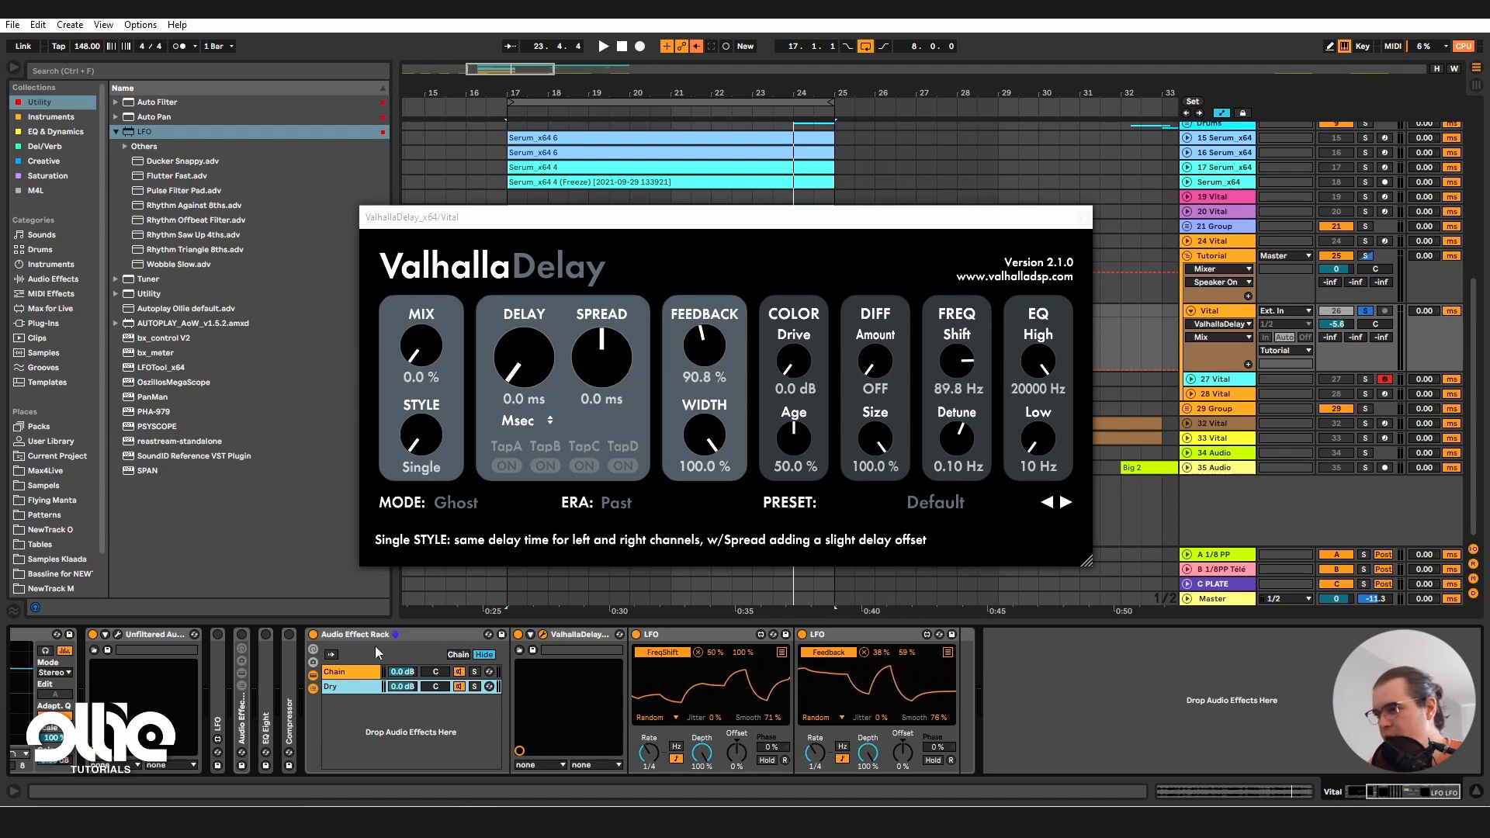
left_click(346, 674)
key("ctrl+r")
type("W")
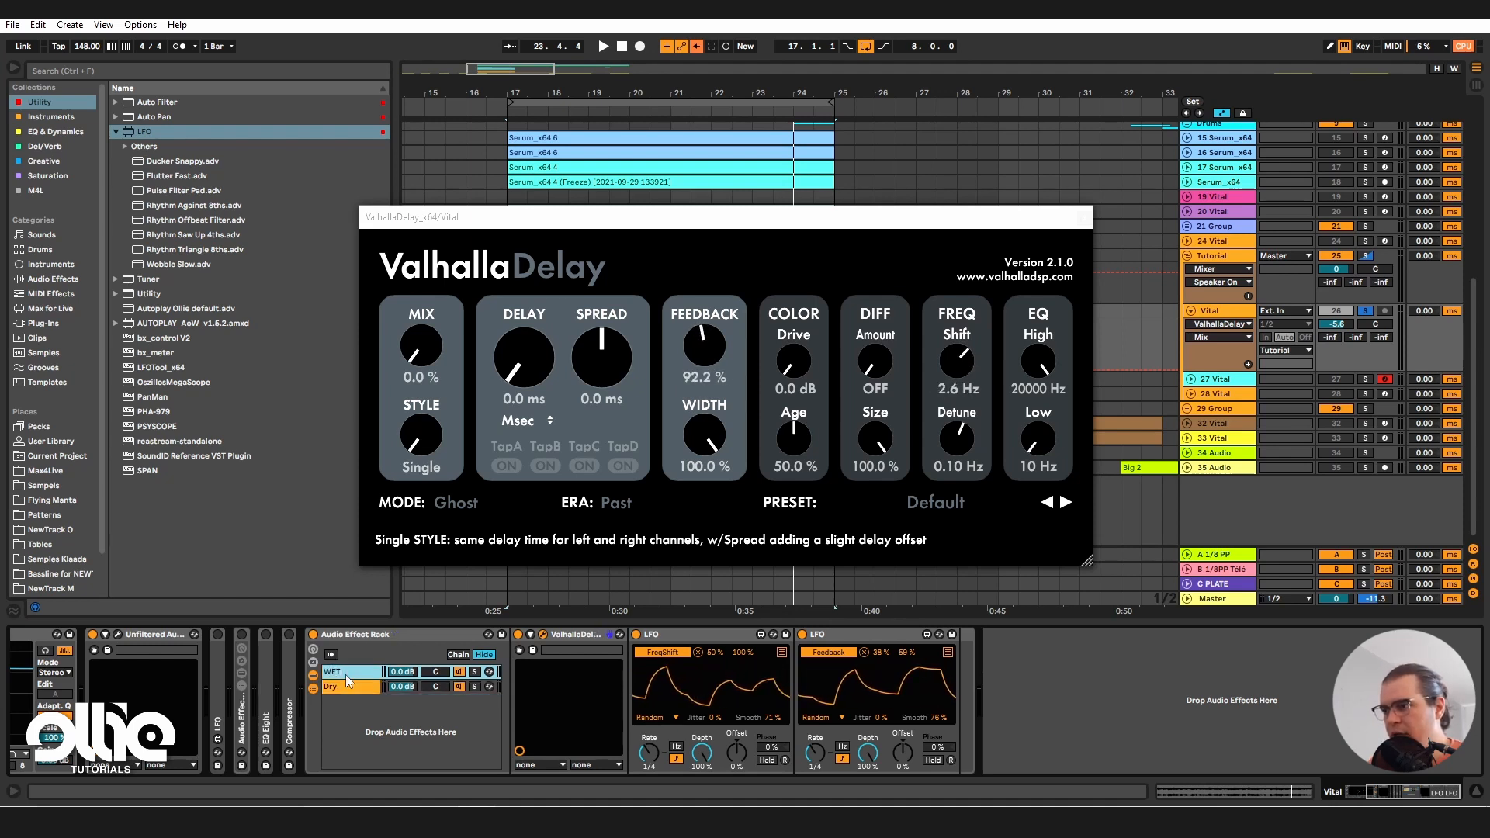
type("ET")
Step: Remove ValhallaDelay and both LFOs from the Dry chain
left_click(352, 687)
left_click(584, 640)
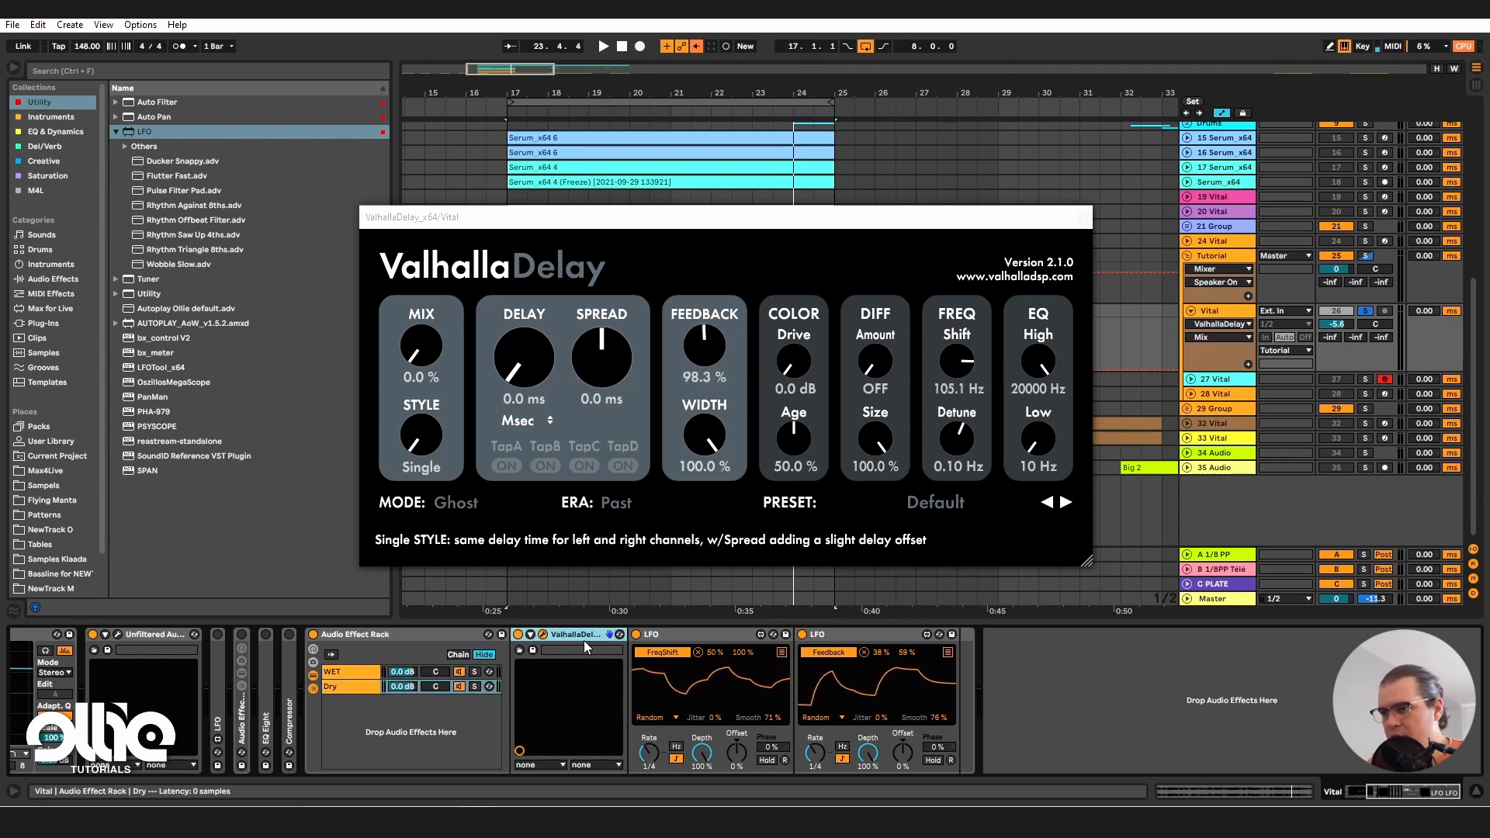
left_click(923, 637, "shift")
left_click_drag(901, 637, 399, 686)
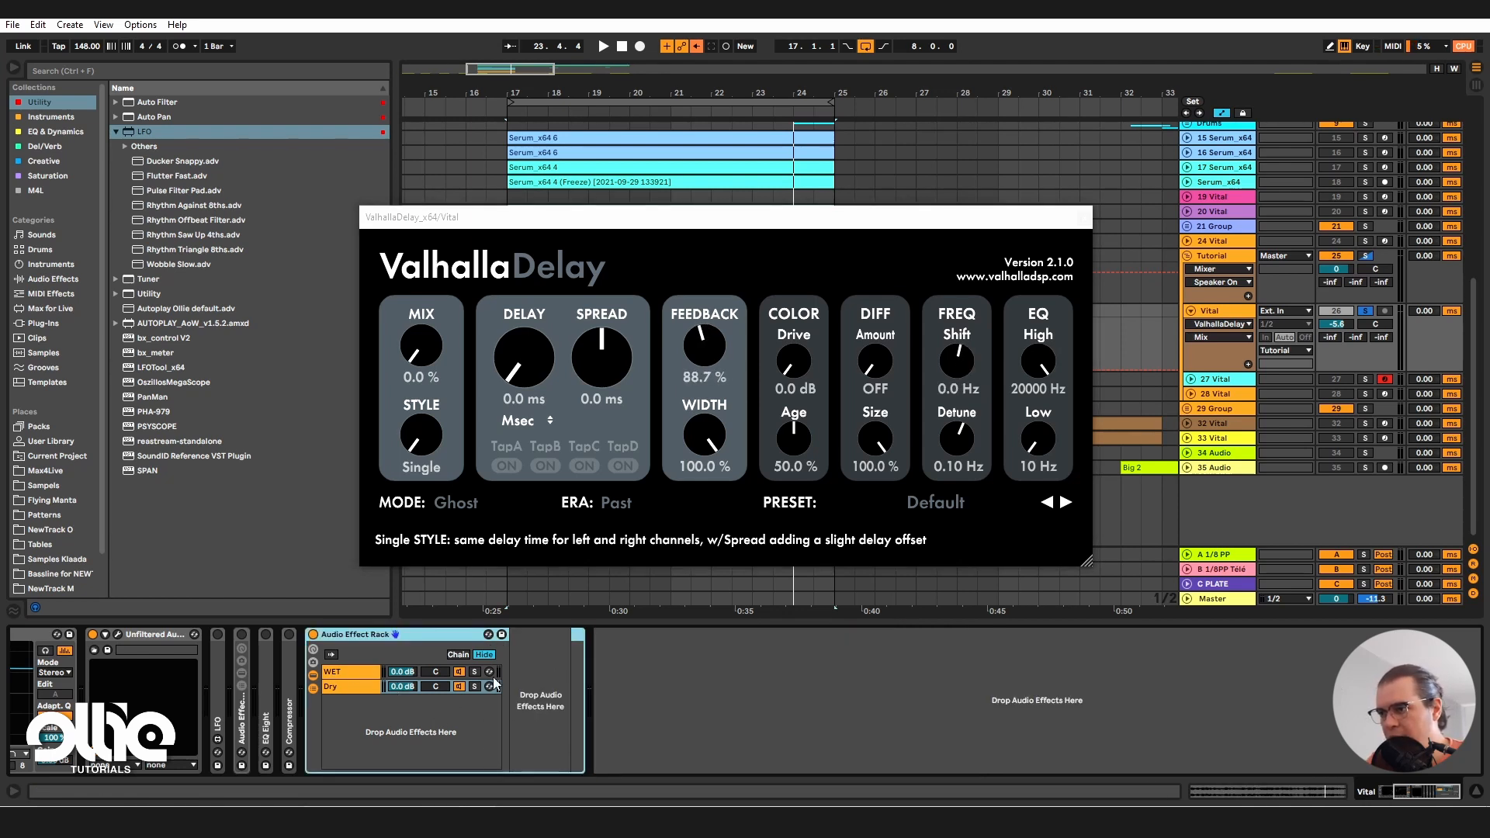
Step: Show the rack's chain select zones and extend both the WET and Dry zones up to 127
left_click(456, 655)
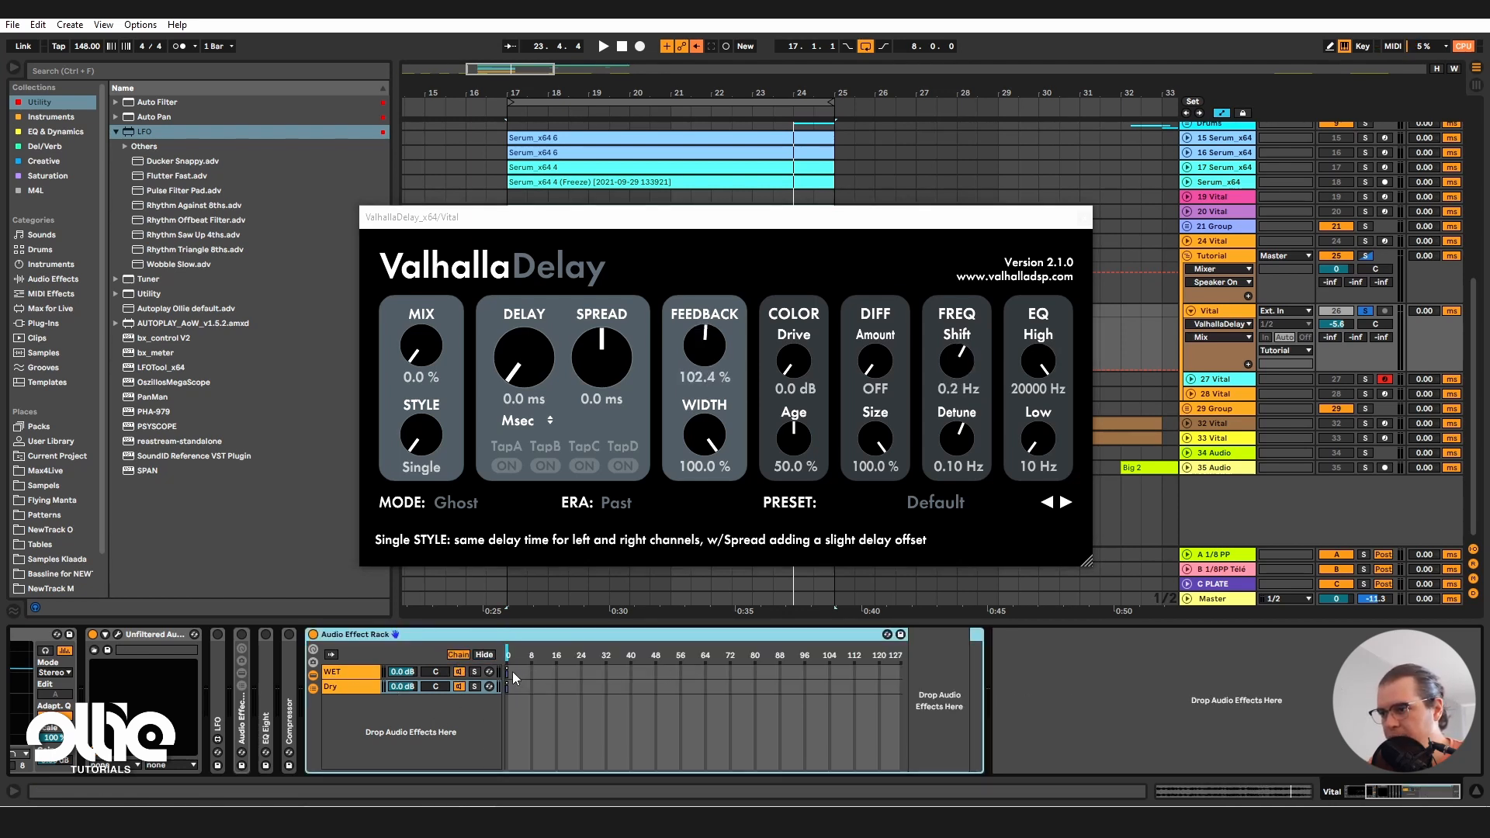
left_click_drag(508, 672, 926, 658)
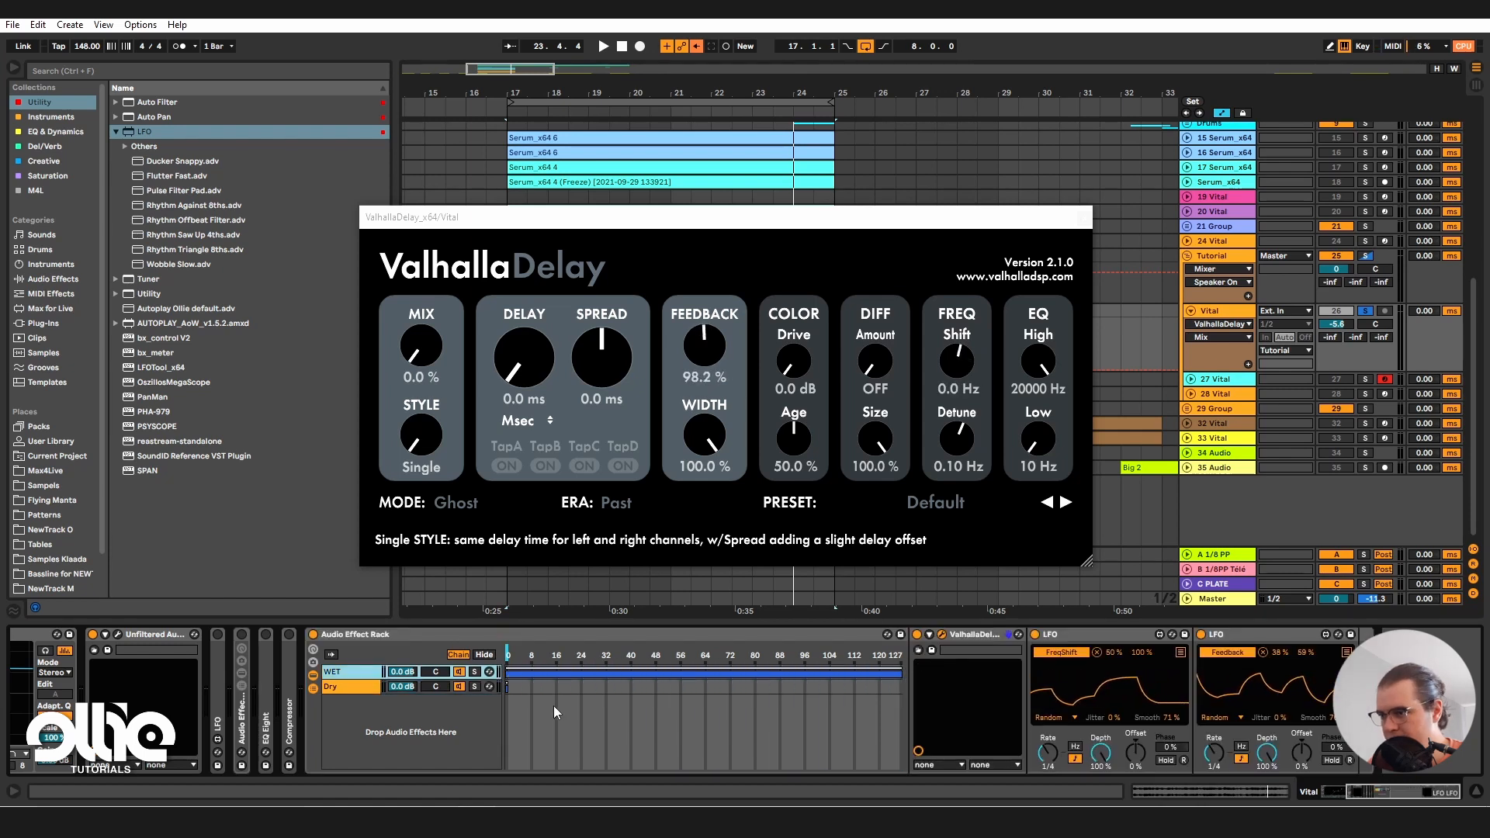
left_click(840, 690)
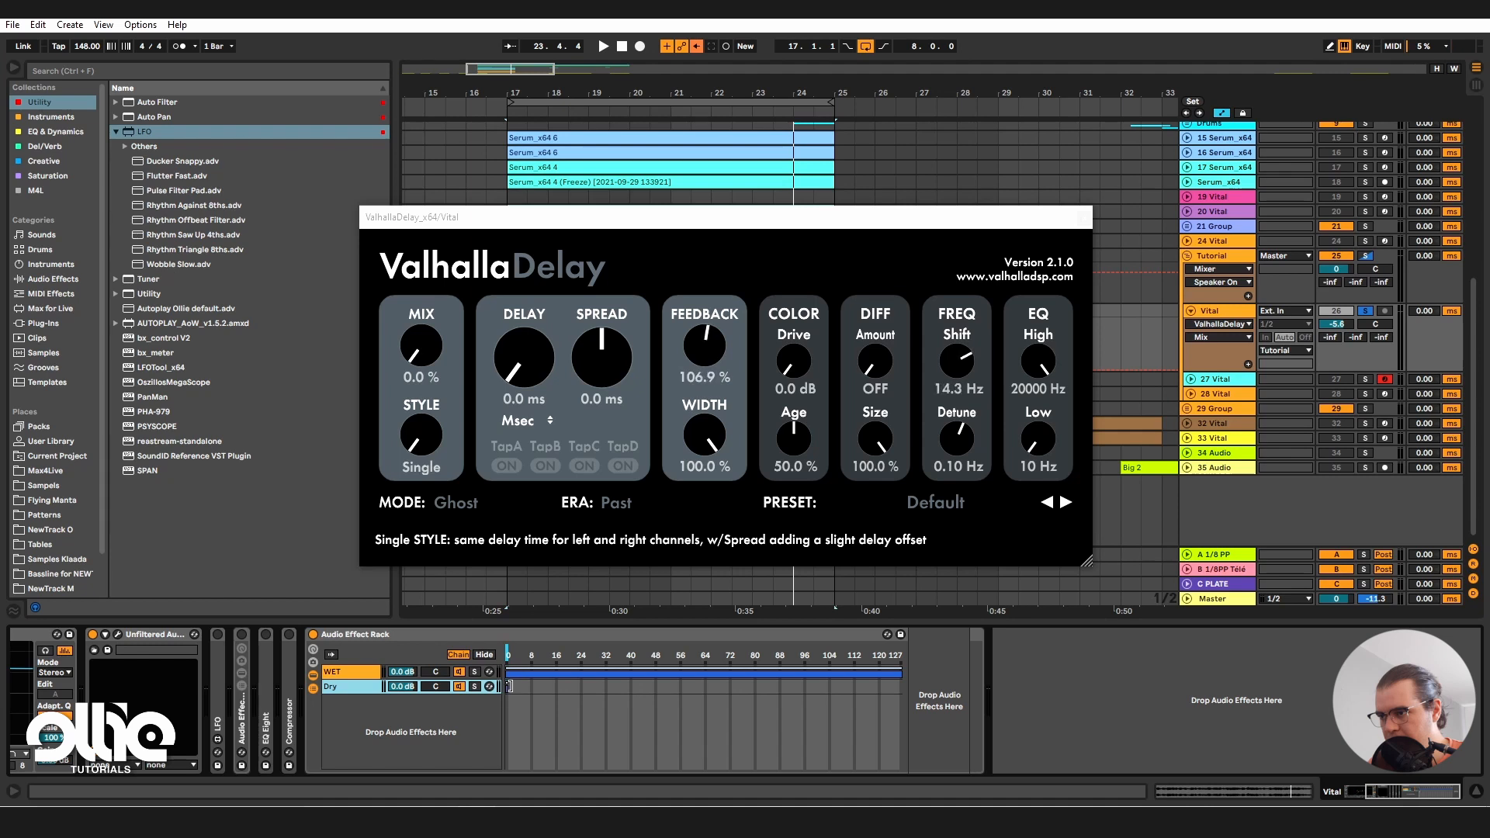
left_click_drag(509, 686, 1013, 692)
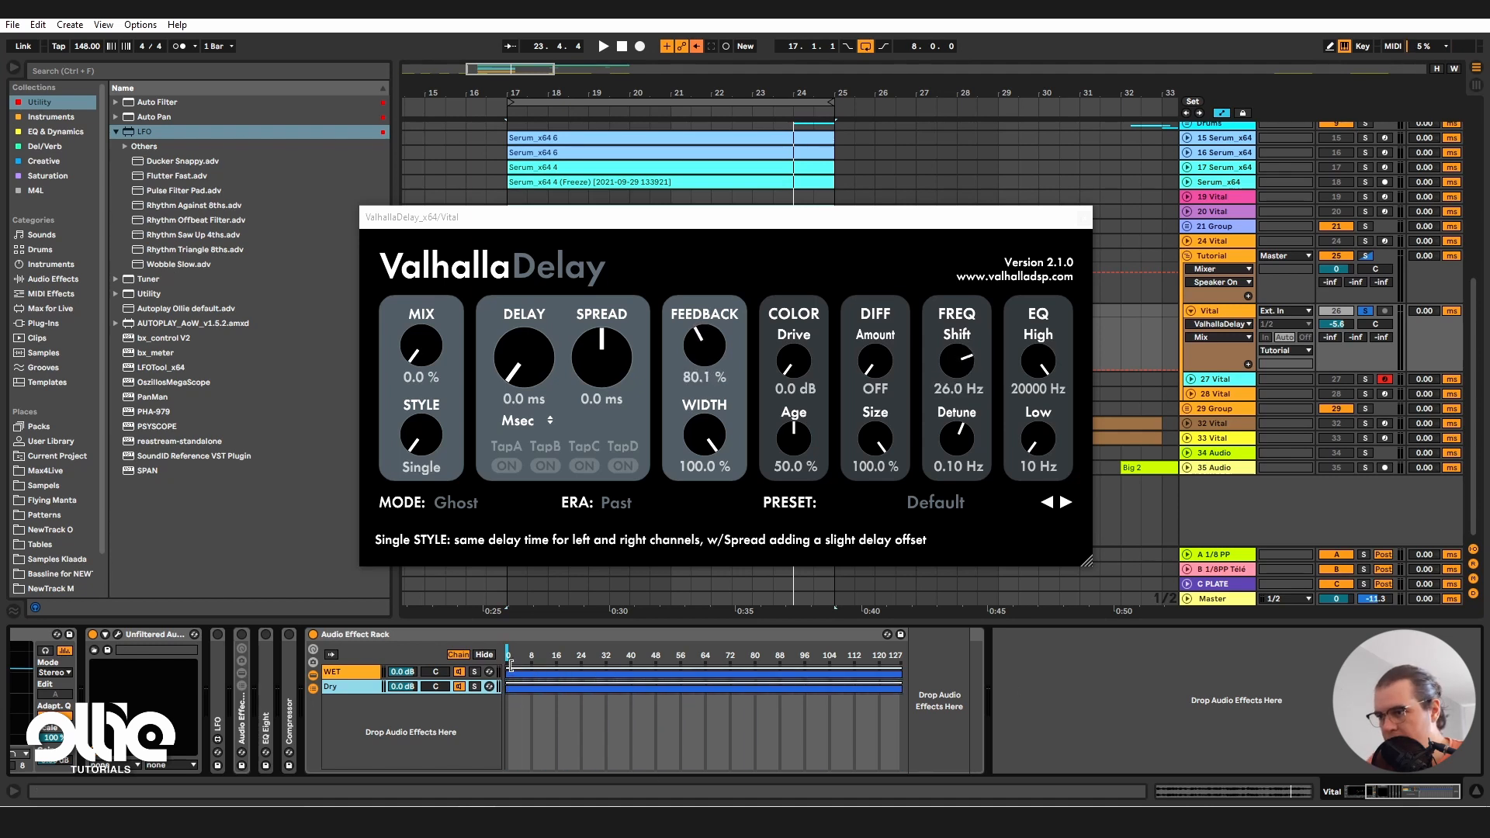
Step: Start the WET chain's zone slightly above 0 and stretch its fade-in across the whole range to 127
mouse_move(510, 665)
left_mouse_down()
mouse_move(898, 678)
mouse_move(582, 682)
mouse_move(894, 679)
mouse_move(580, 676)
mouse_move(494, 652)
left_mouse_up()
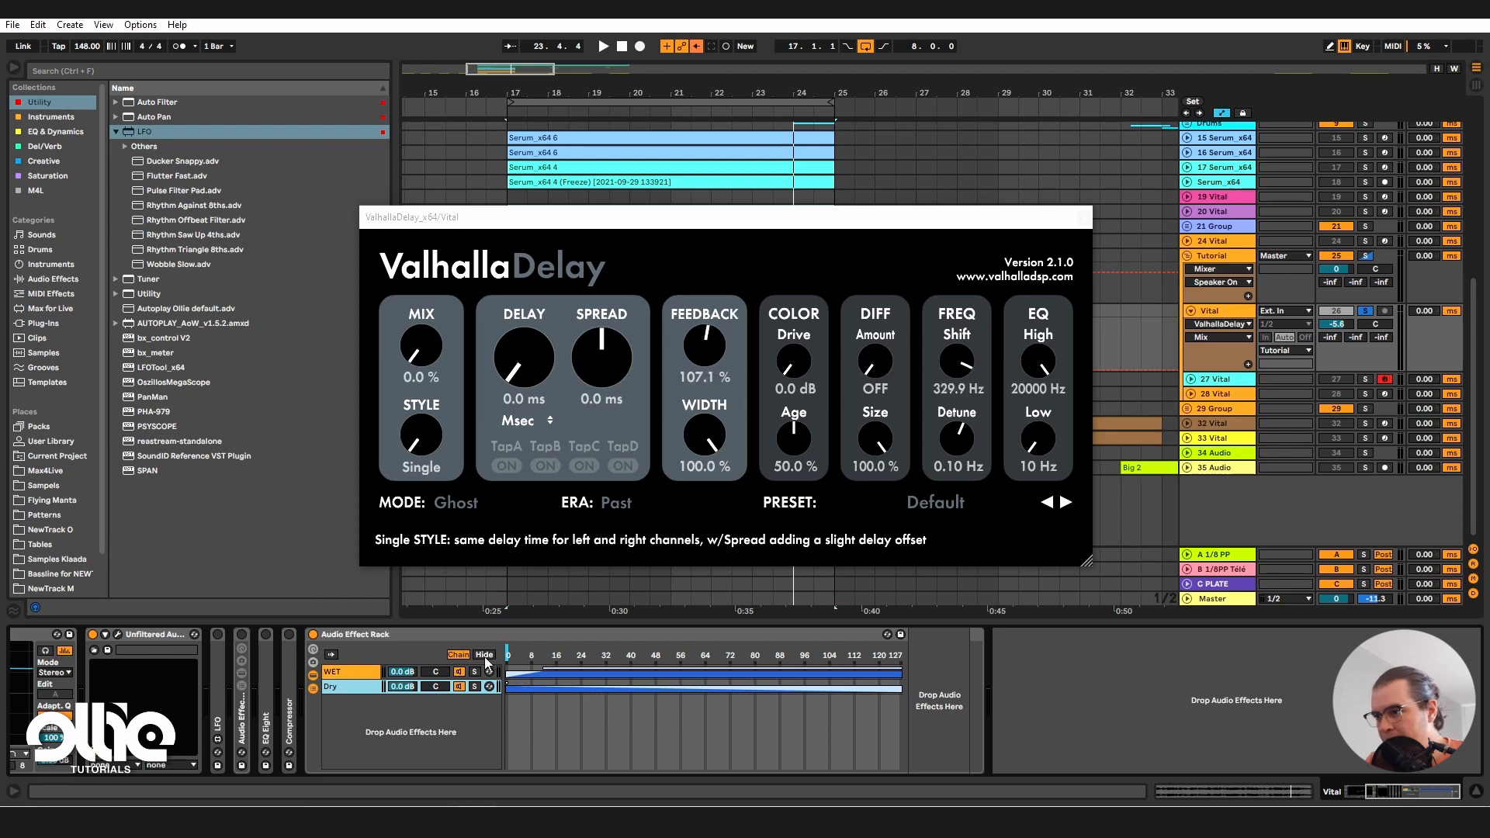
left_click(543, 670)
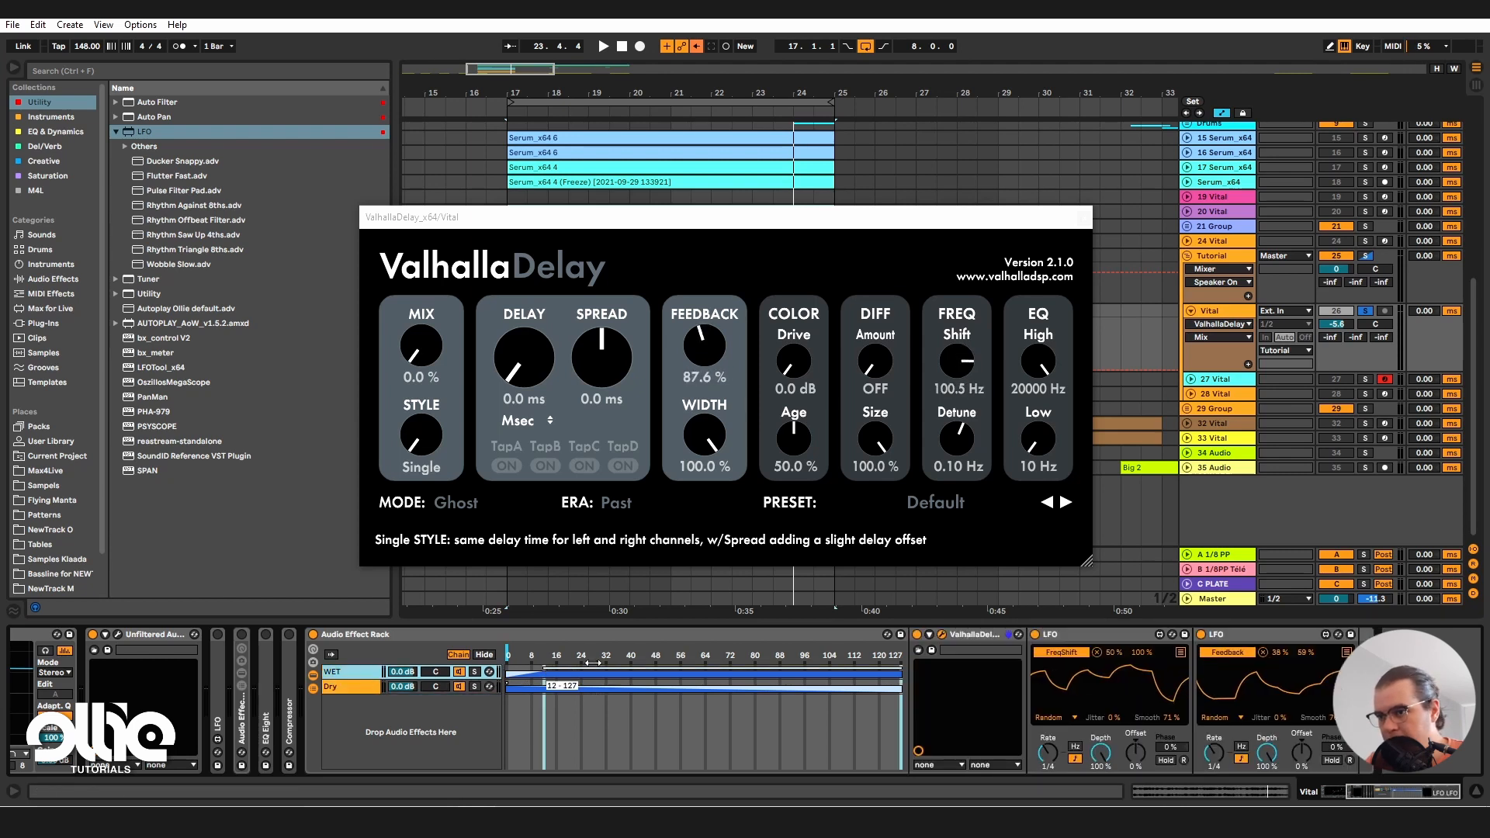
left_click_drag(544, 666, 944, 661)
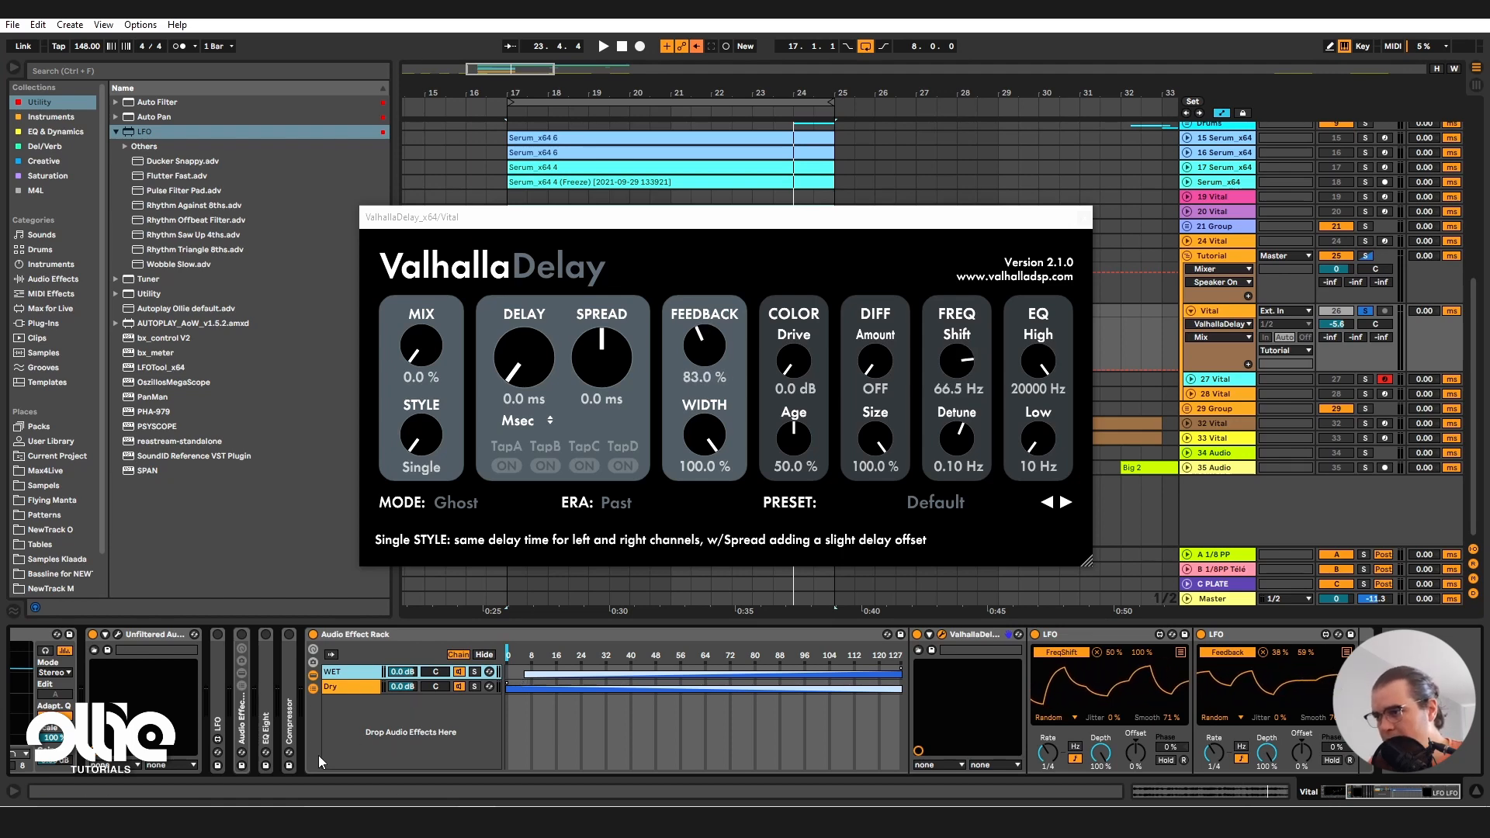
Step: Show the rack's macros and map the Chain Selector to Macro 1
left_click(313, 650)
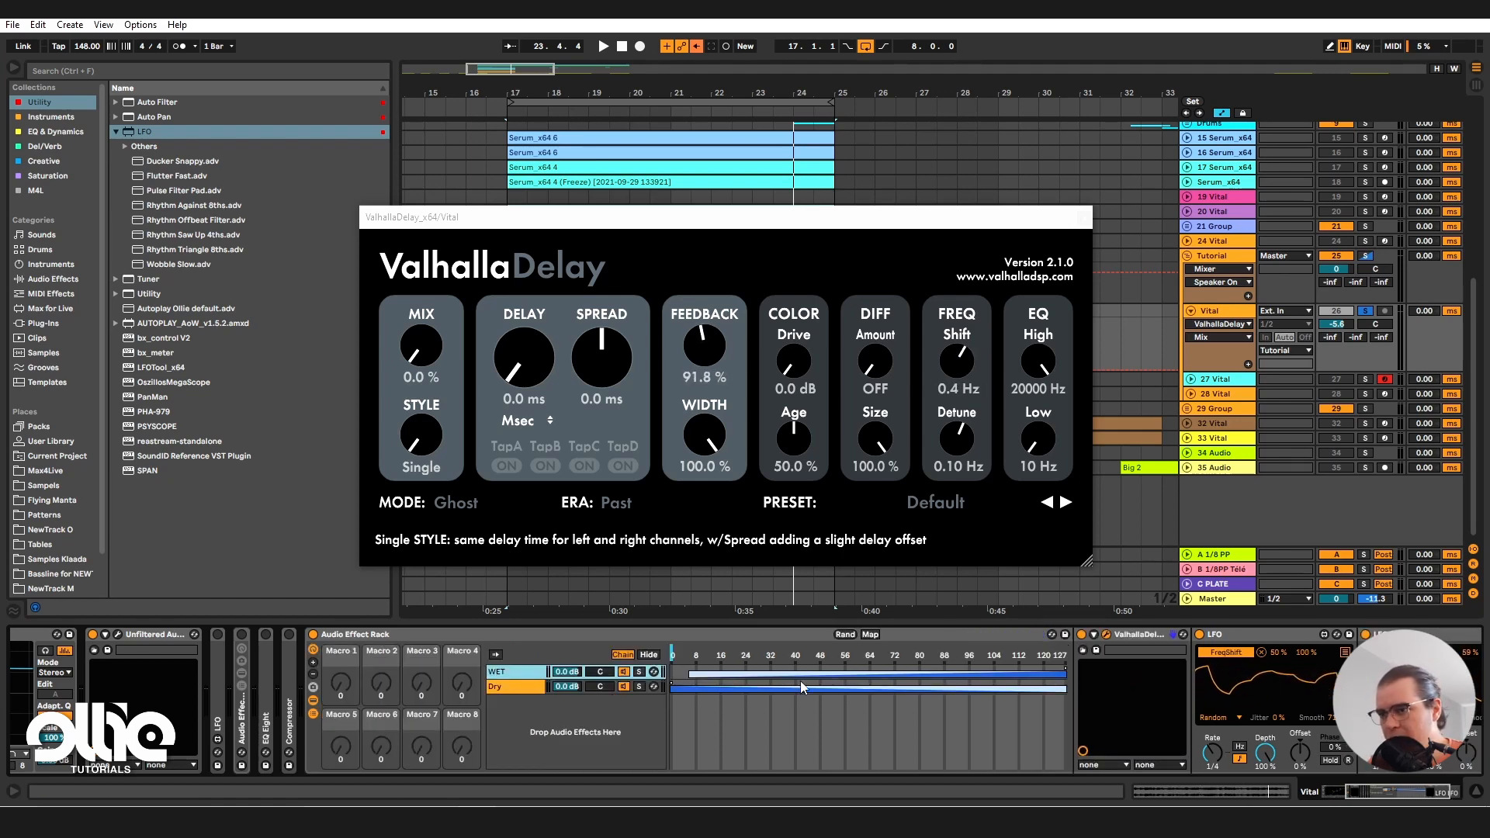
left_click(870, 634)
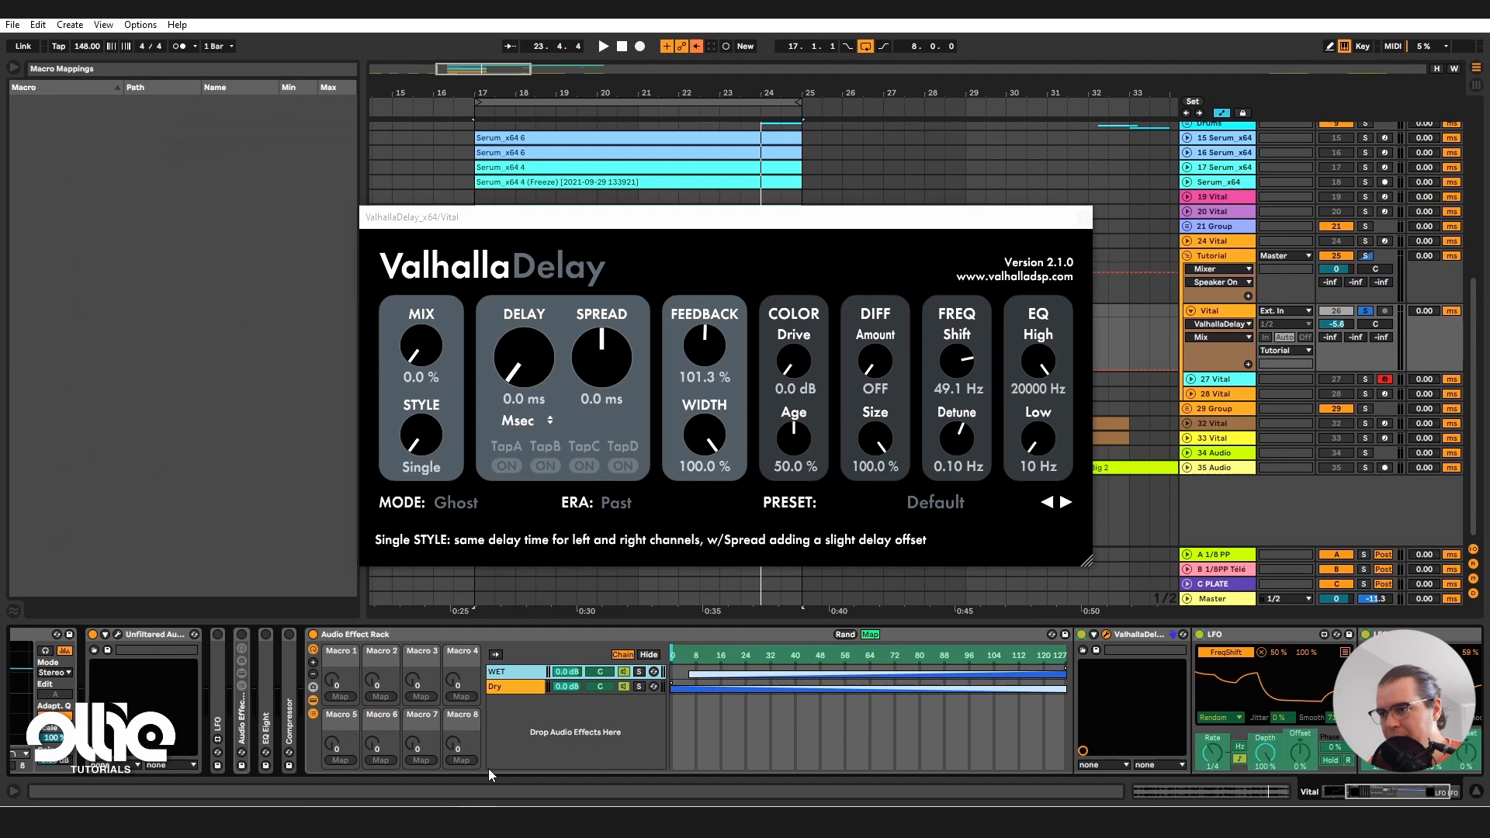
left_click(682, 656)
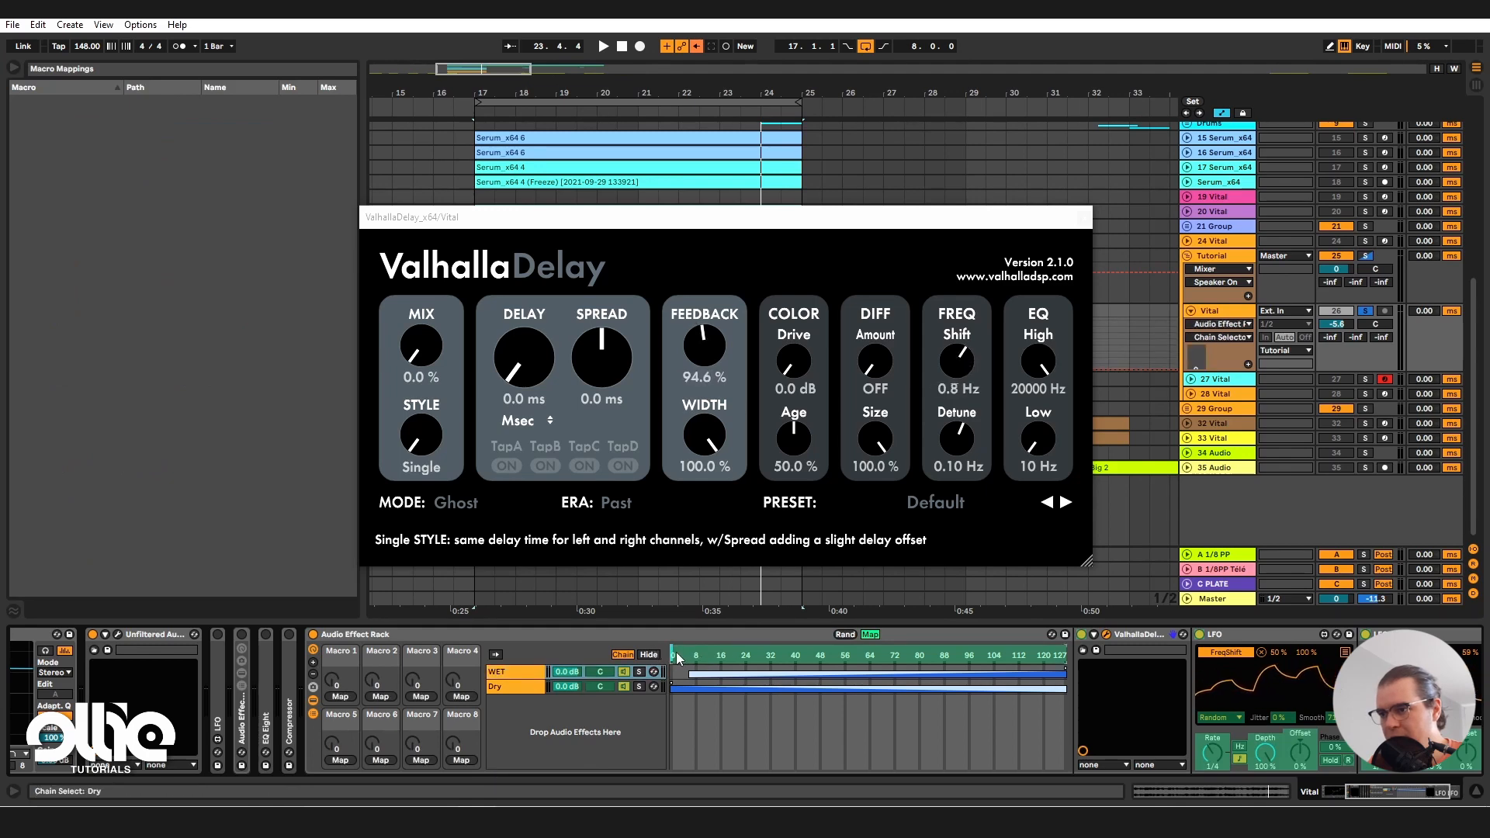
left_click(339, 696)
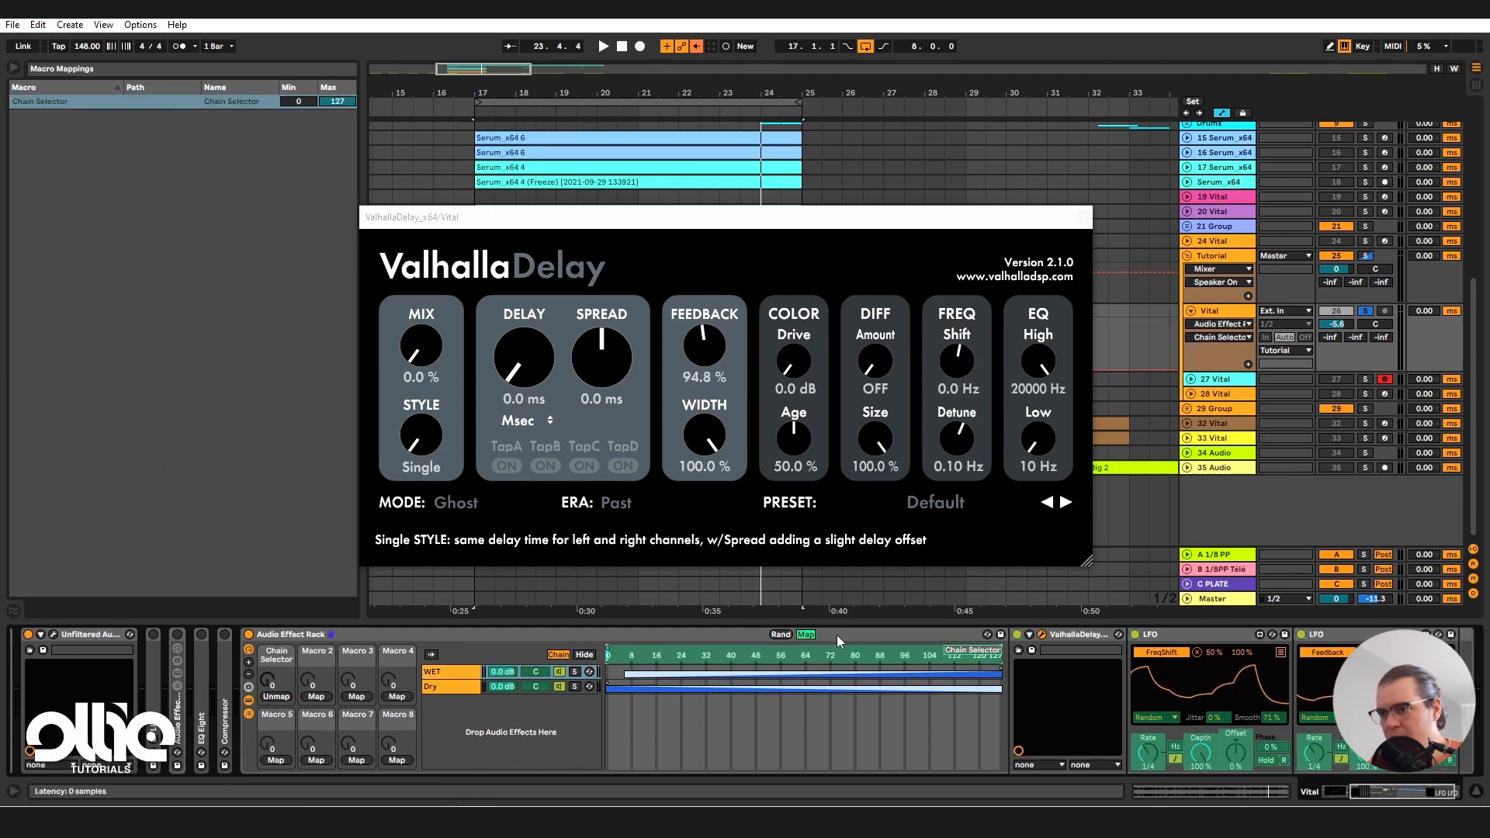
left_click(805, 634)
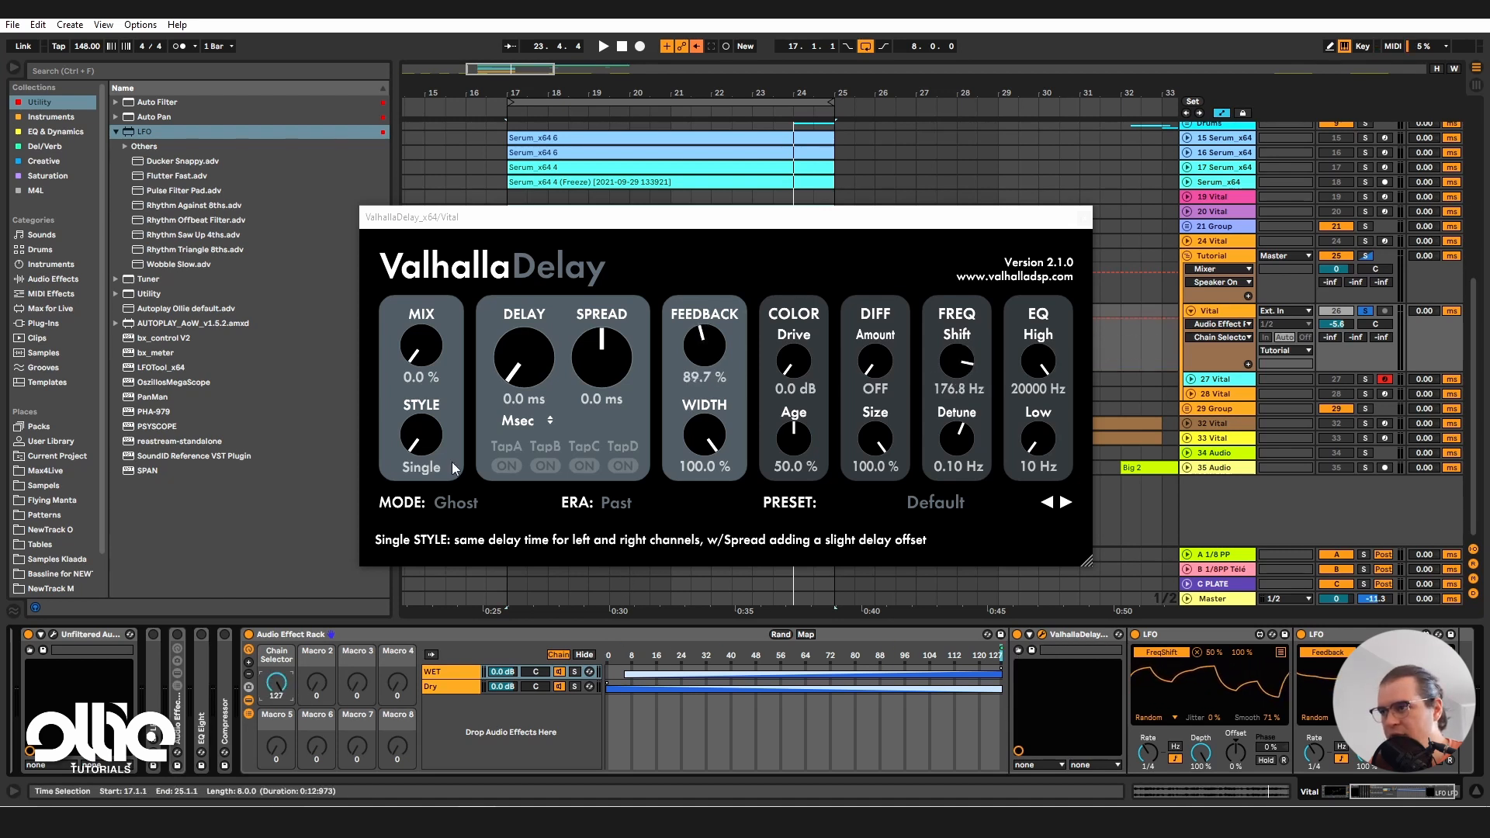
Step: Set ValhallaDelay's mix to 100% and test the Chain Selector macro by sweeping it, ending at 0
left_click(432, 365)
left_click_drag(432, 364, 435, 213)
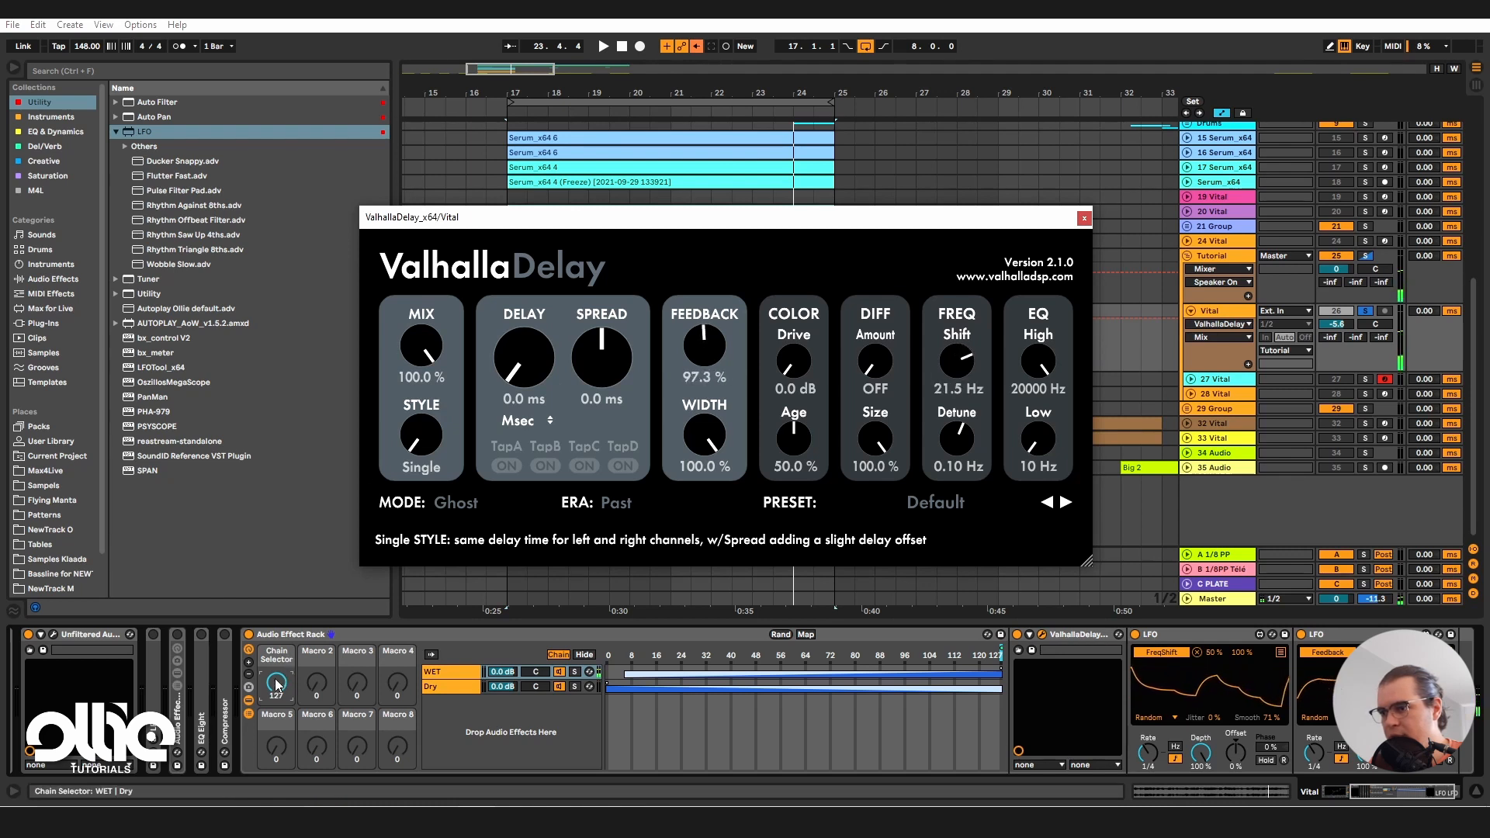
left_click_drag(277, 684, 277, 745)
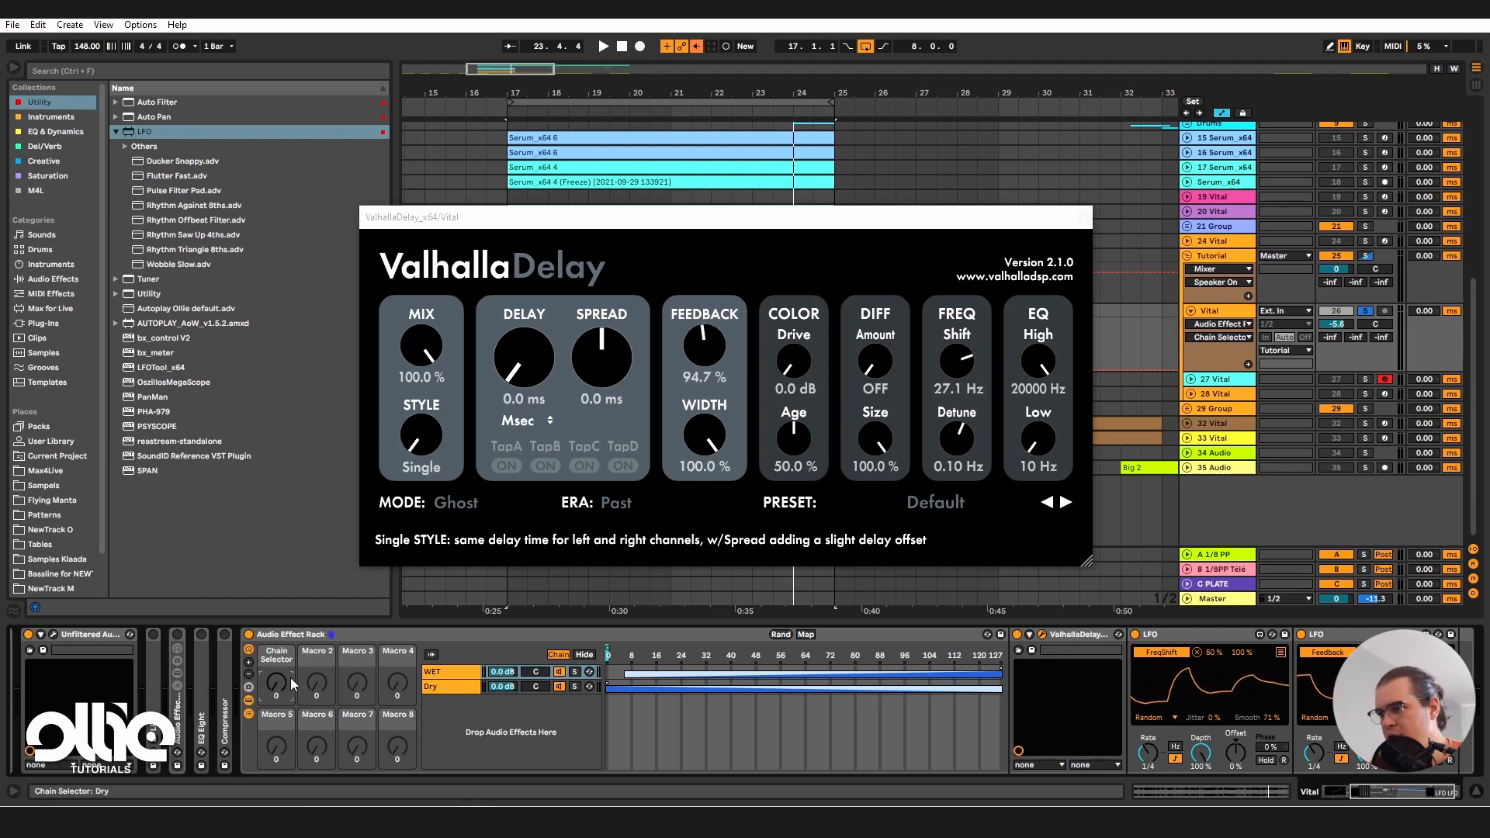
left_click_drag(290, 678, 290, 653)
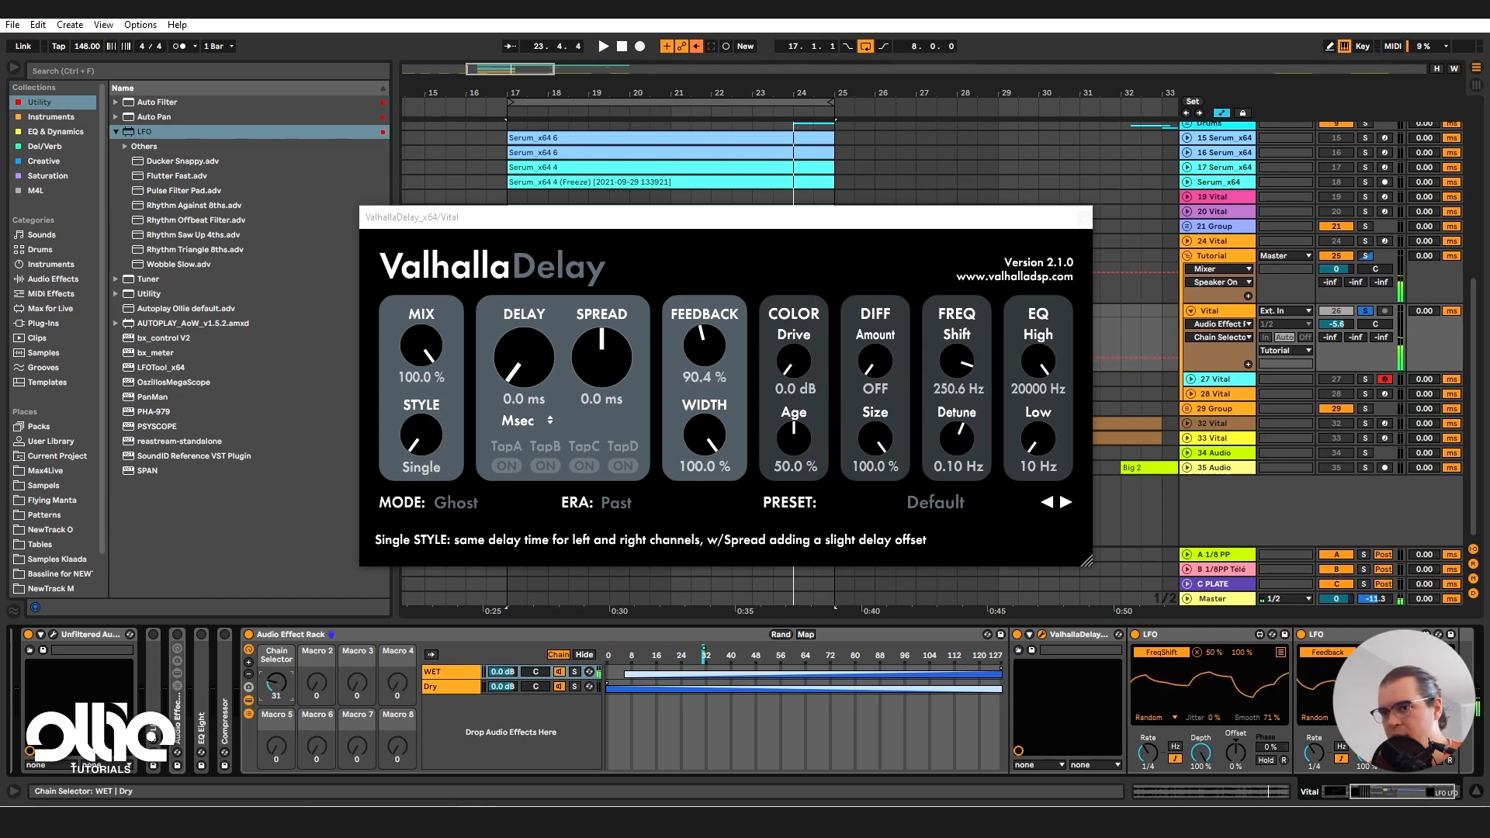
left_click_drag(290, 654, 291, 680)
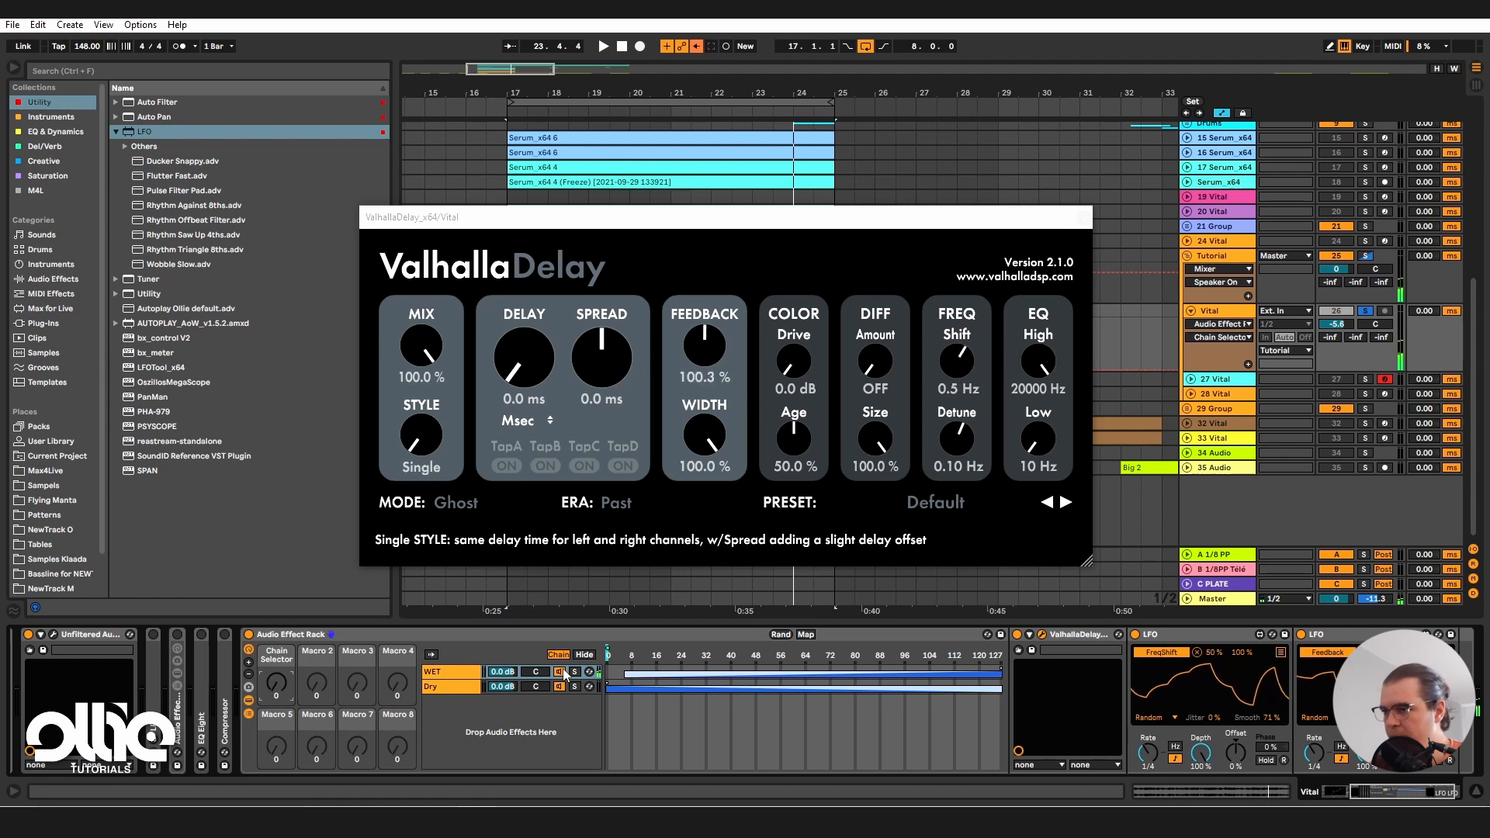
Step: Fold the two LFOs, add Beat Repeat from the Creative collection after them in the WET chain, and set its Variation to 3
left_click(48, 175)
left_click(44, 161)
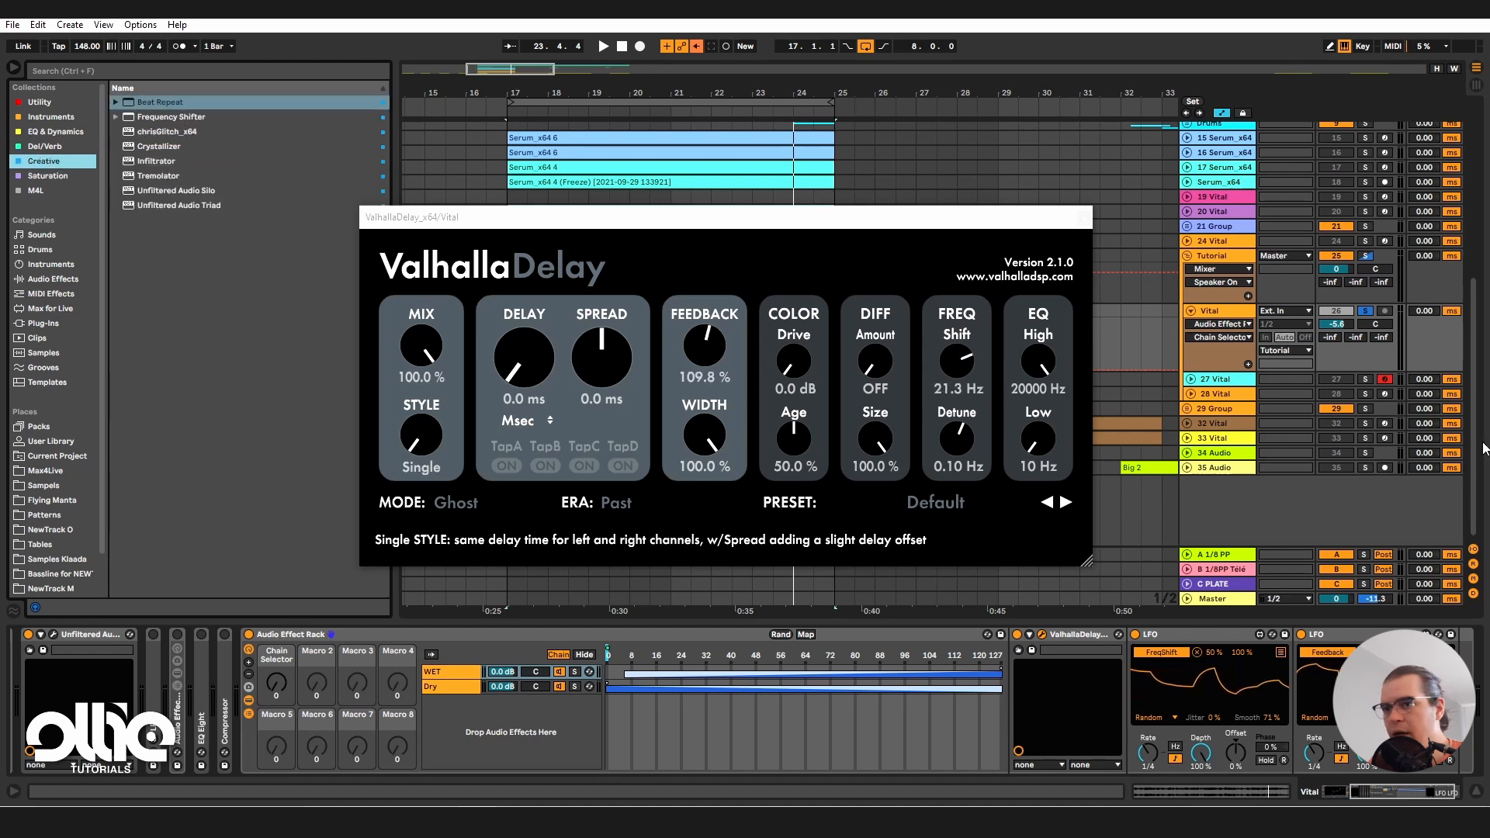
double_click(1237, 641)
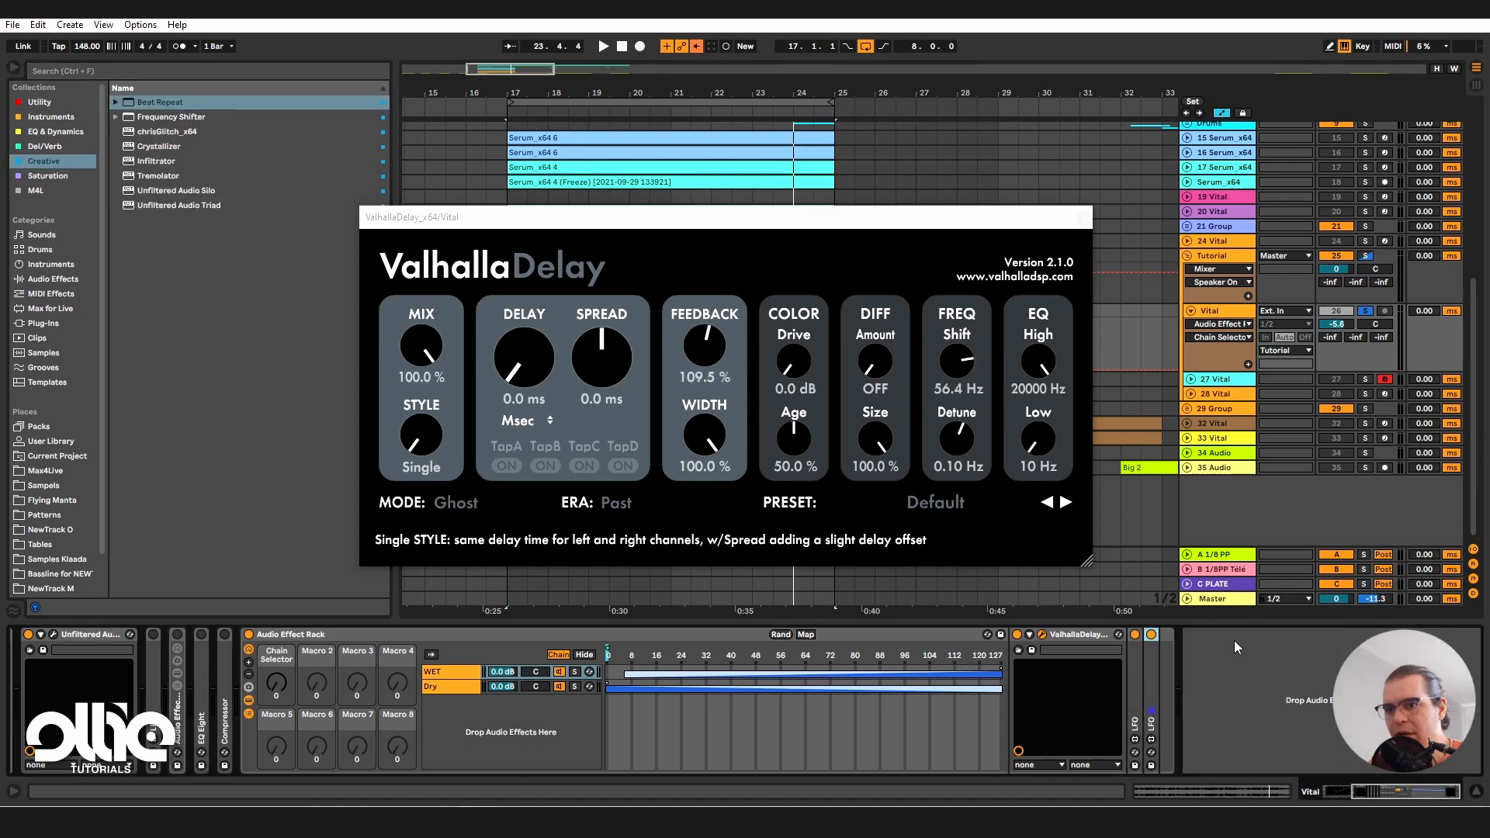
left_click_drag(178, 103, 1152, 678)
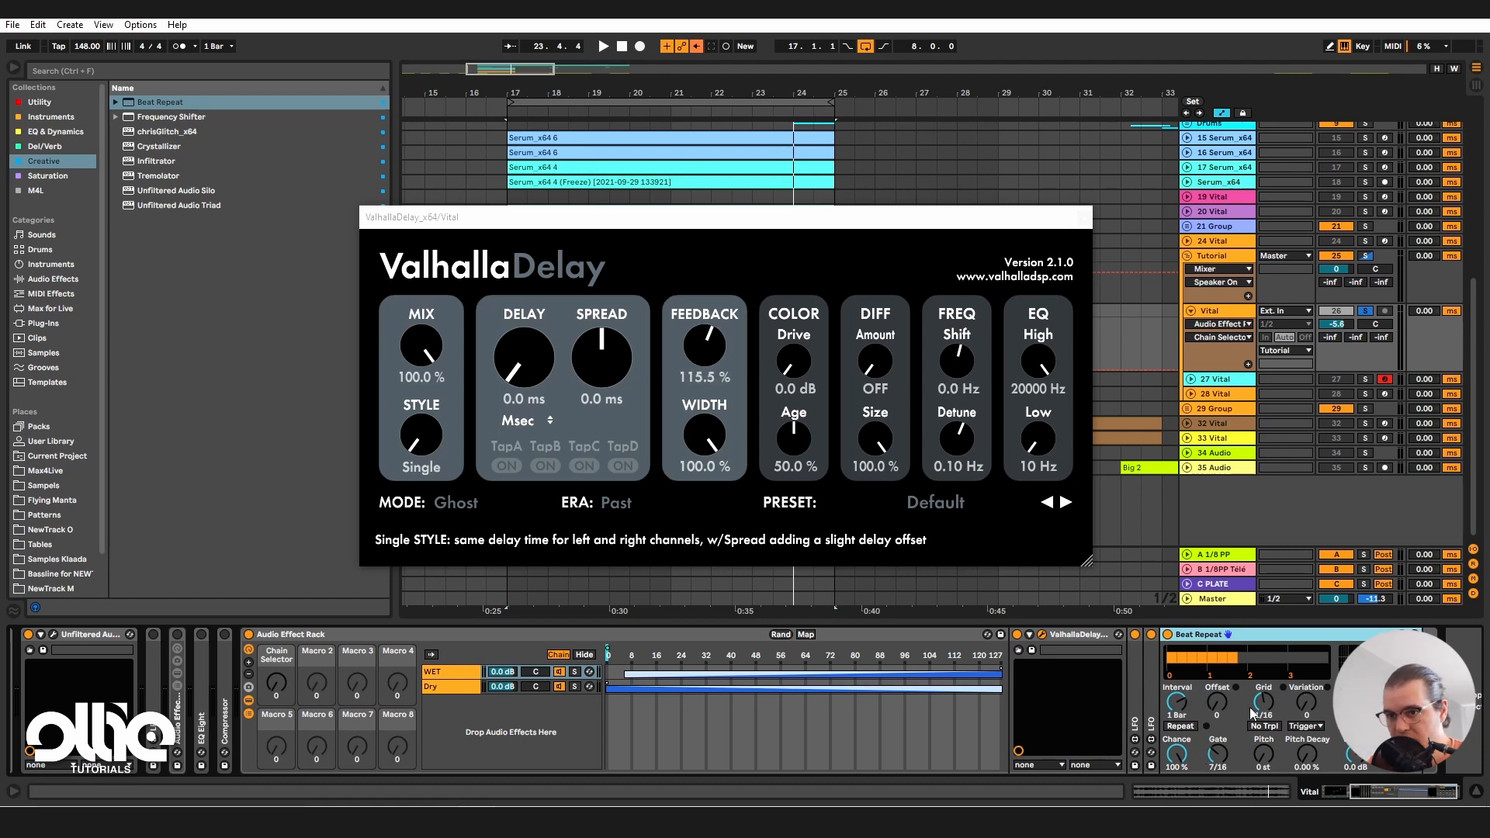
left_click_drag(1307, 703, 1307, 694)
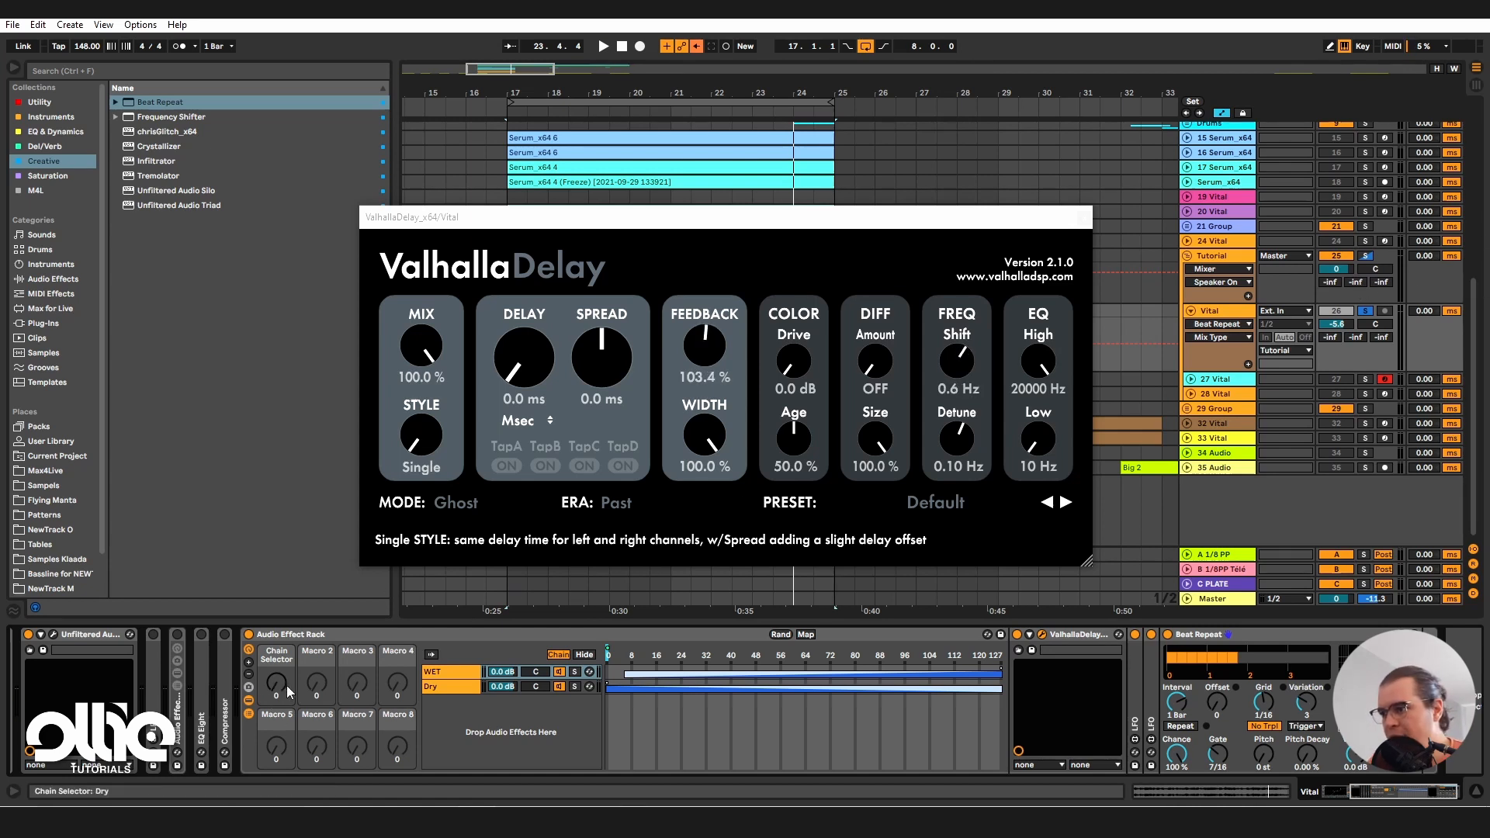
Step: Set Beat Repeat's Variation to 6 and audition the WET chain with the Chain Selector macro raised to 19
key("space")
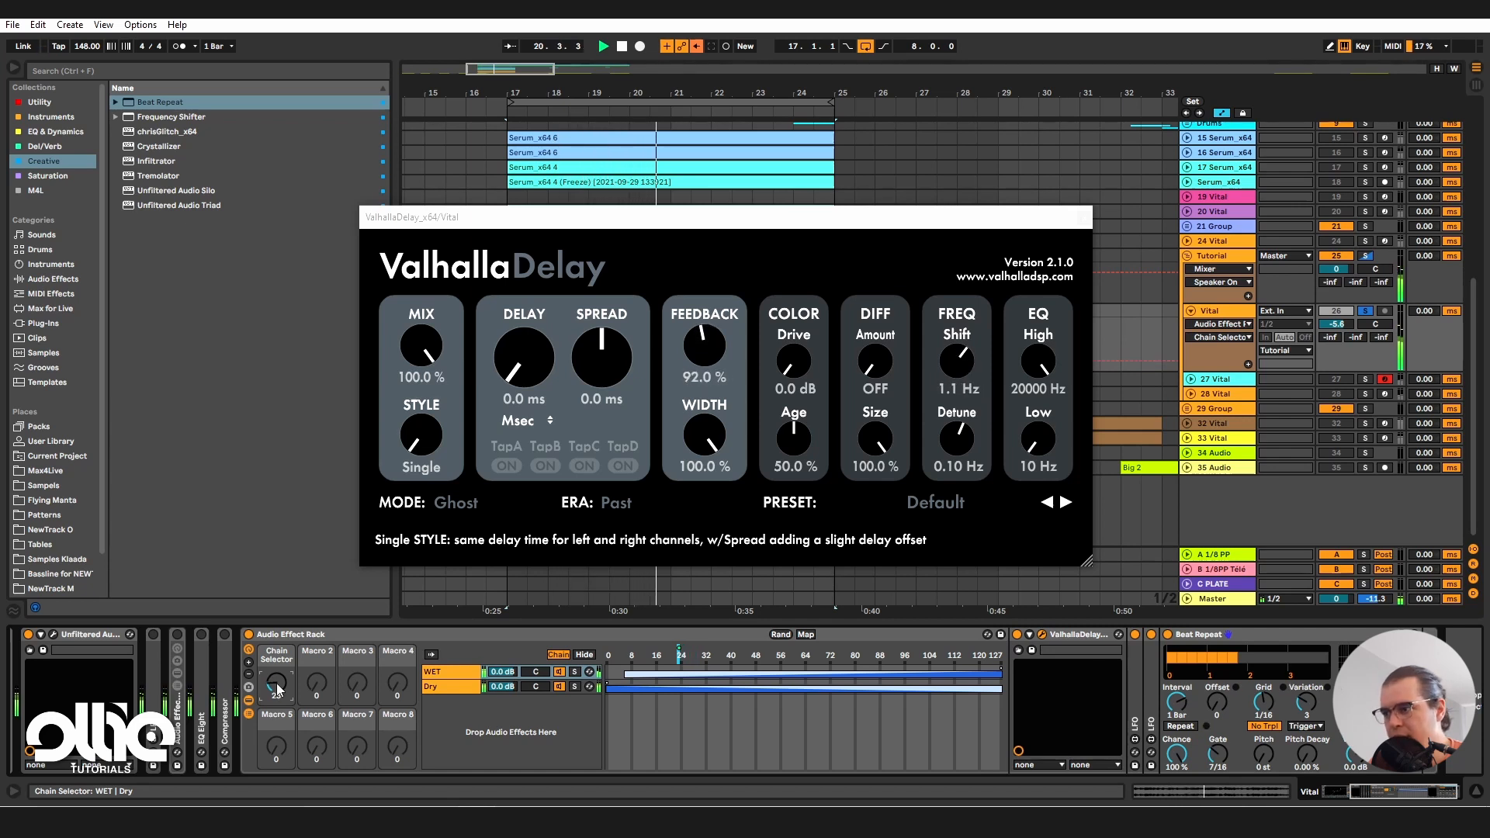
left_click(1309, 705)
key("space")
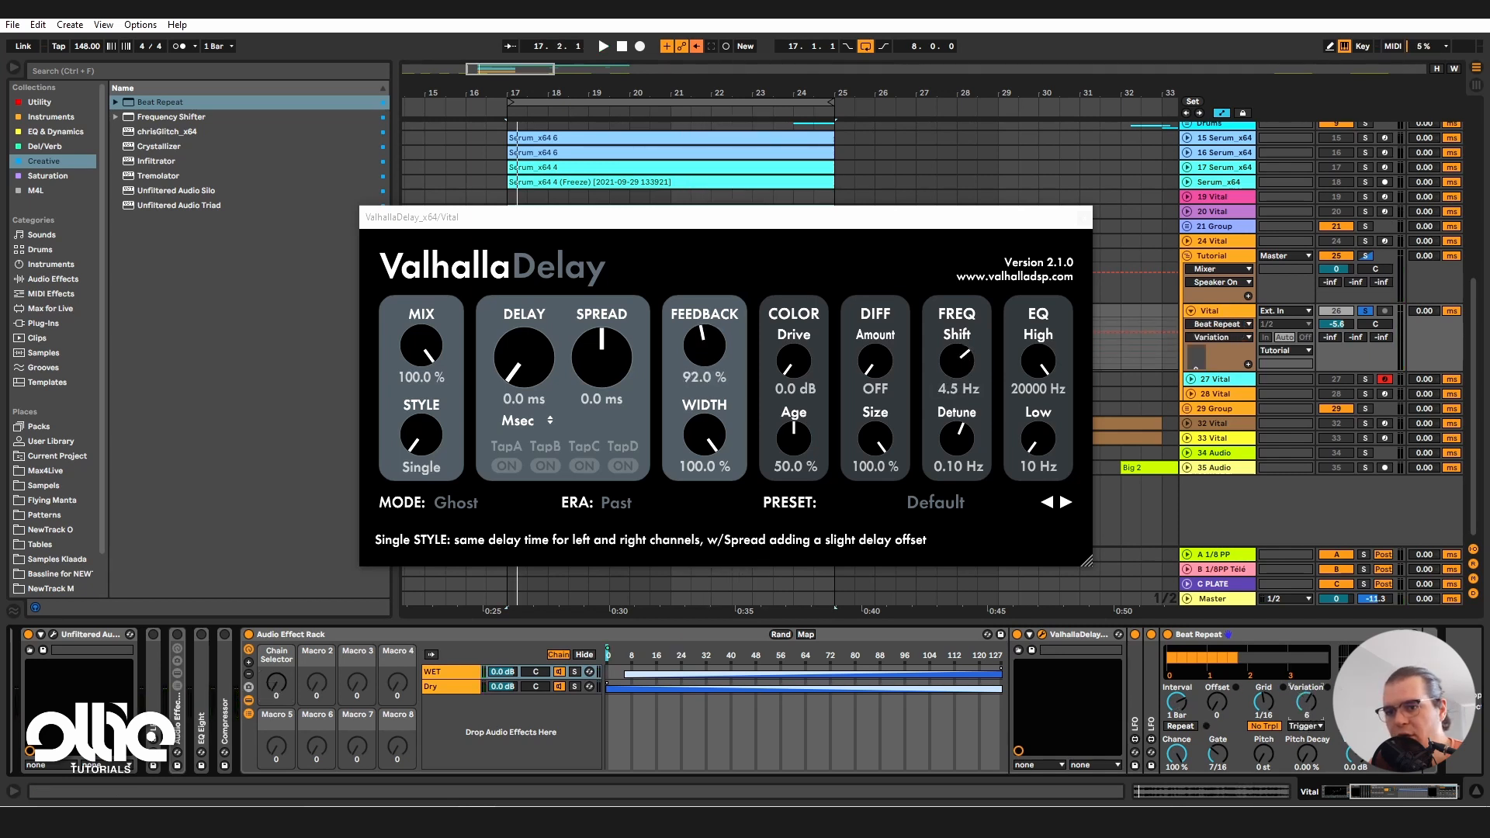
key("space")
mouse_move(275, 683)
left_mouse_down()
mouse_move(276, 659)
mouse_move(275, 689)
left_mouse_up()
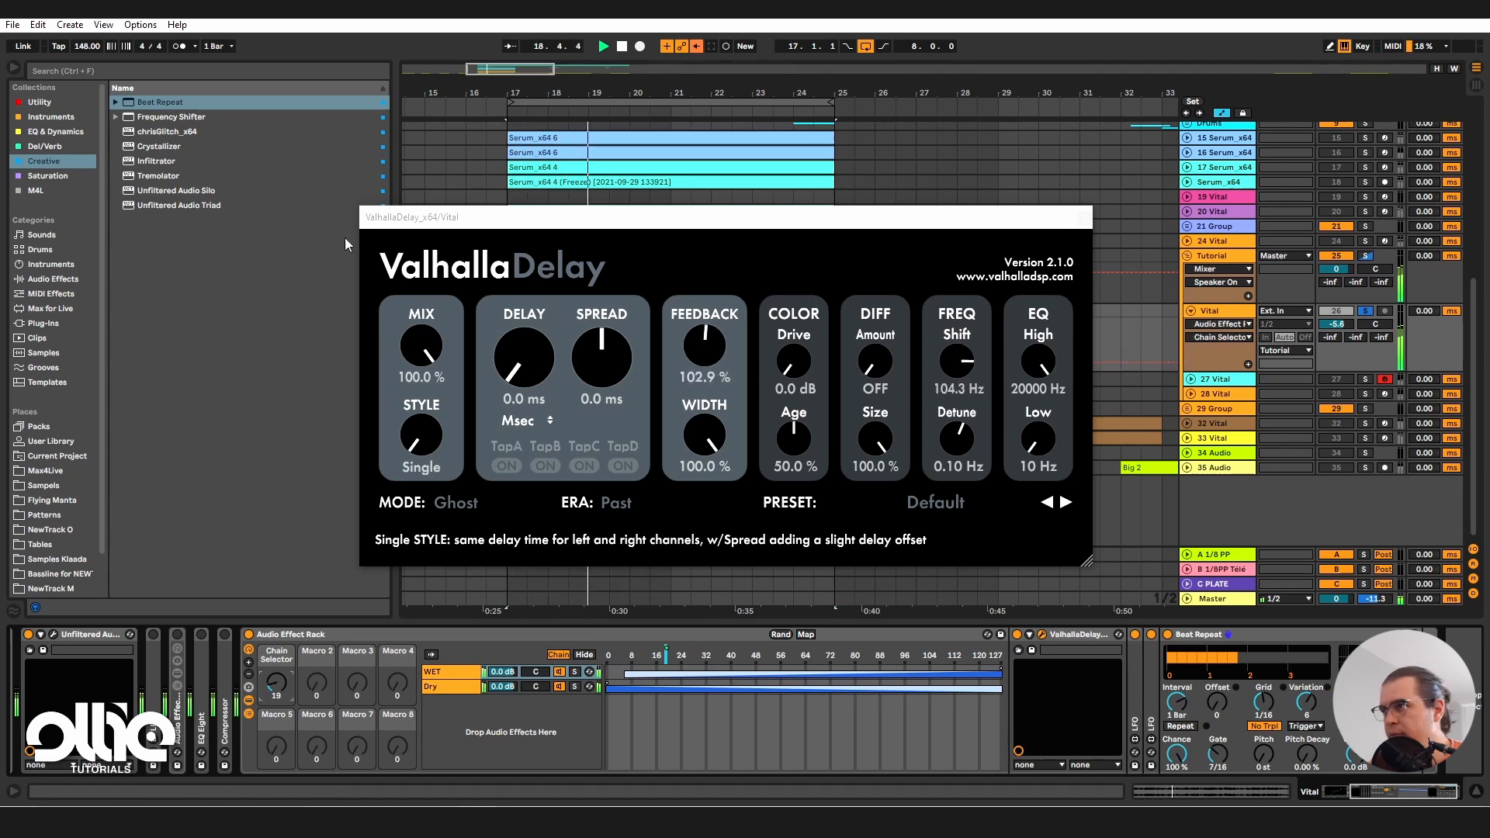
Step: Add Utility from the Utility collection after Beat Repeat in the WET chain and set its gain to -5 dB
left_click(41, 101)
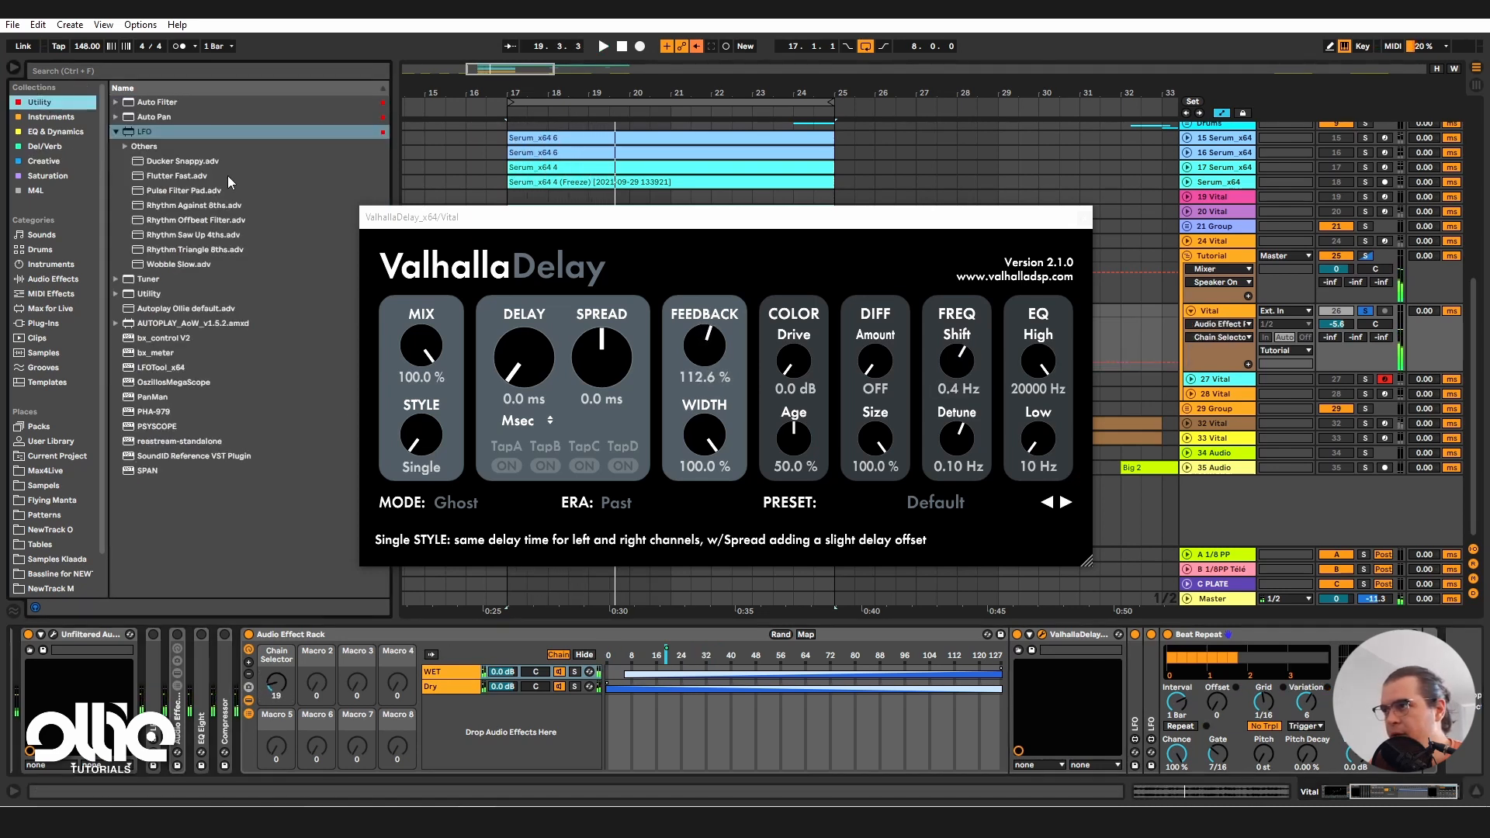
left_click(116, 132)
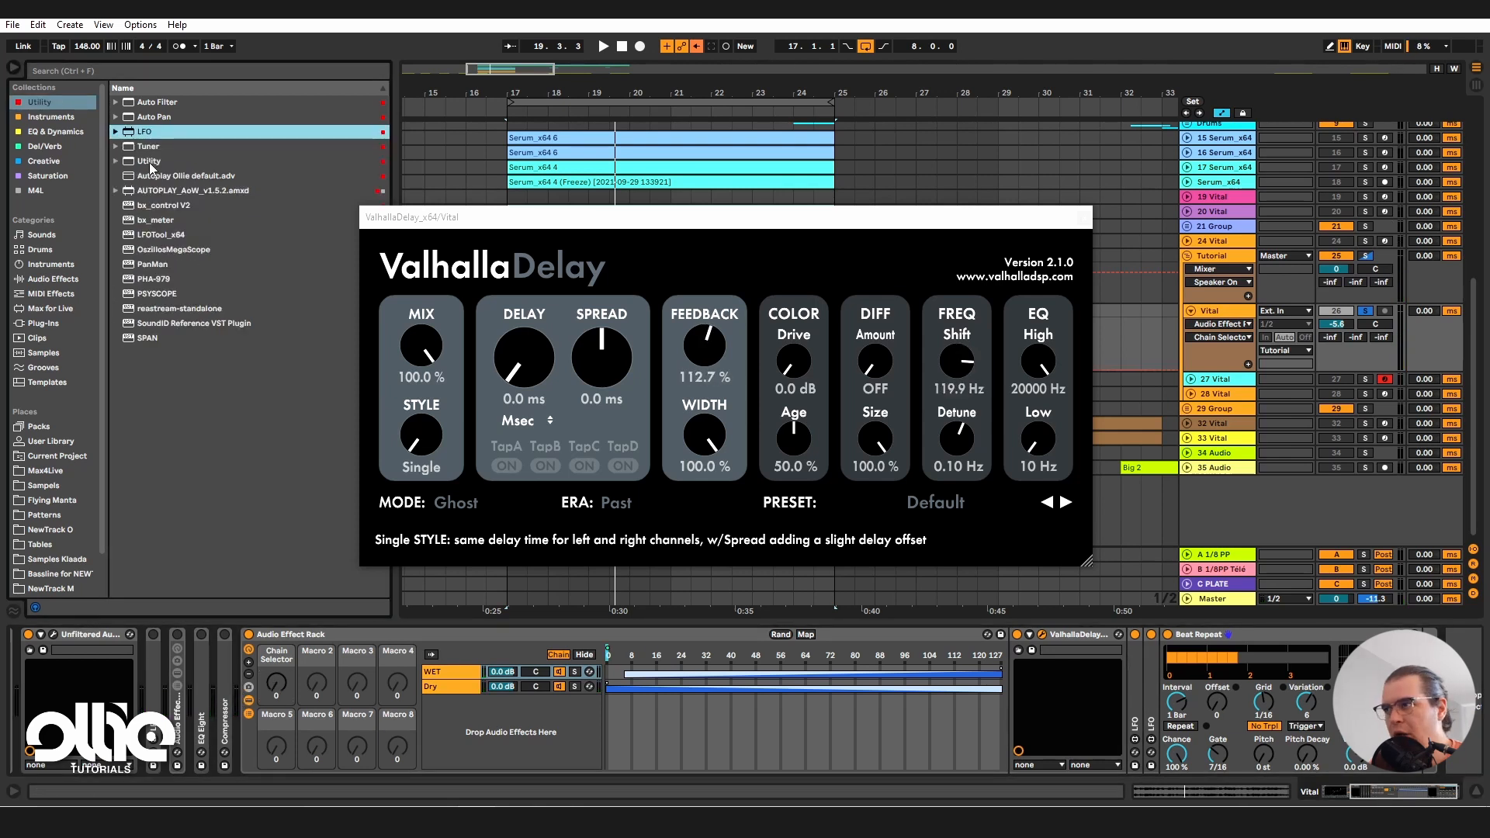
left_click(149, 162)
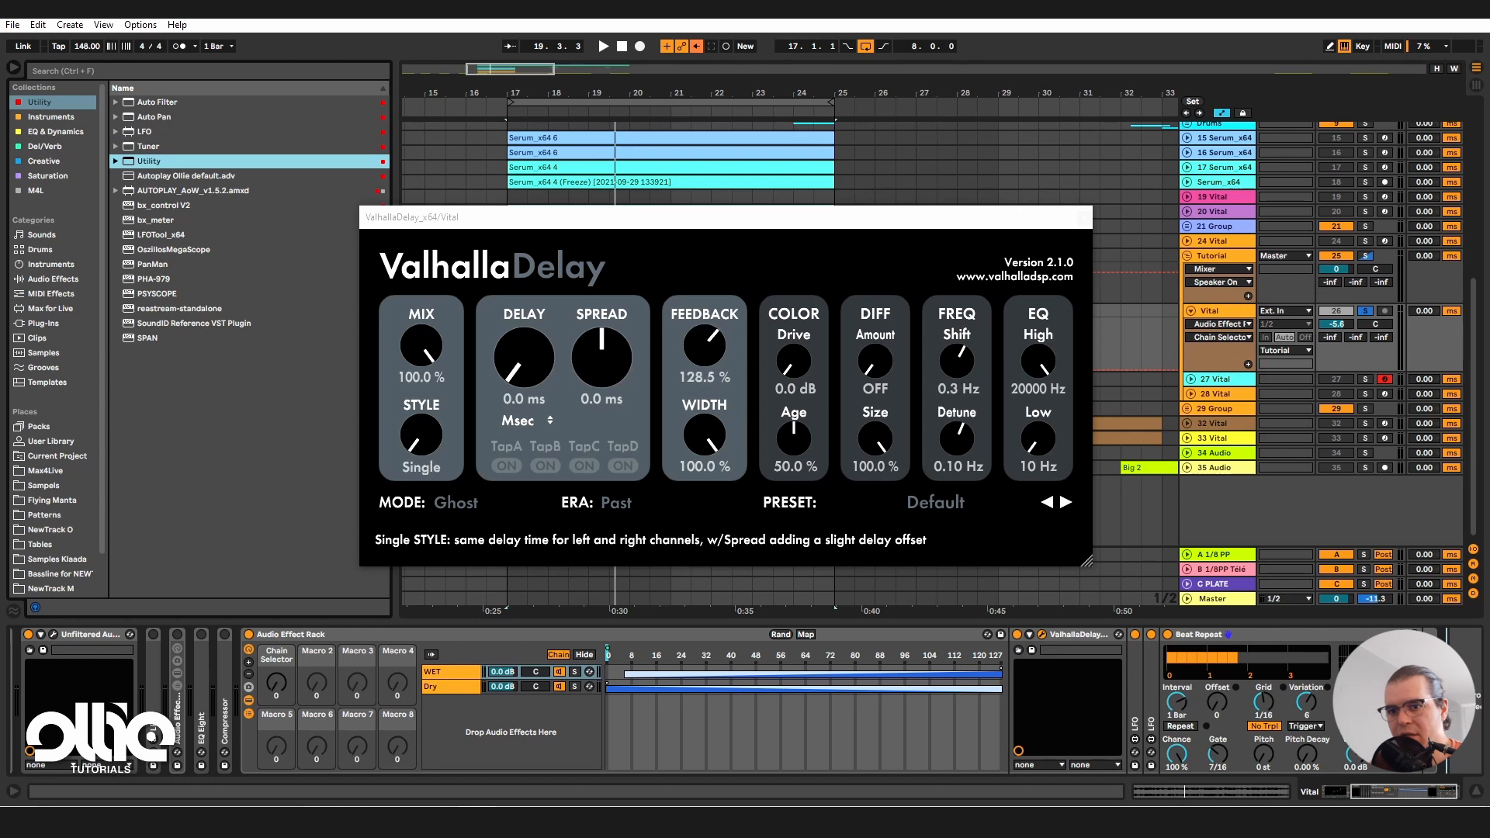
left_click_drag(149, 161, 1481, 727)
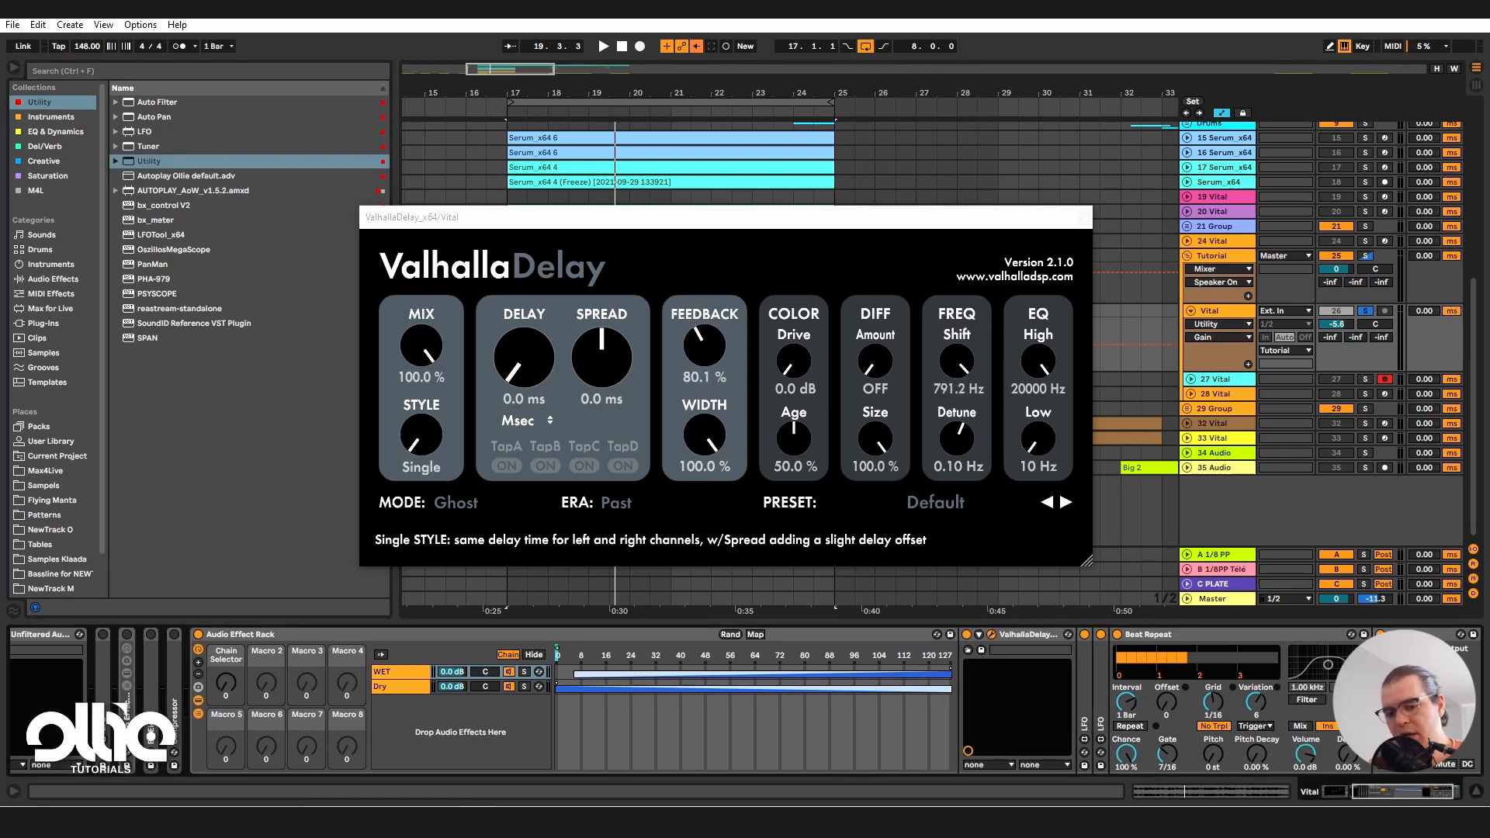
Step: Audition the rack with the Chain Selector macro raised to about 23 and close the ValhallaDelay window
key("space")
left_click_drag(226, 683, 226, 664)
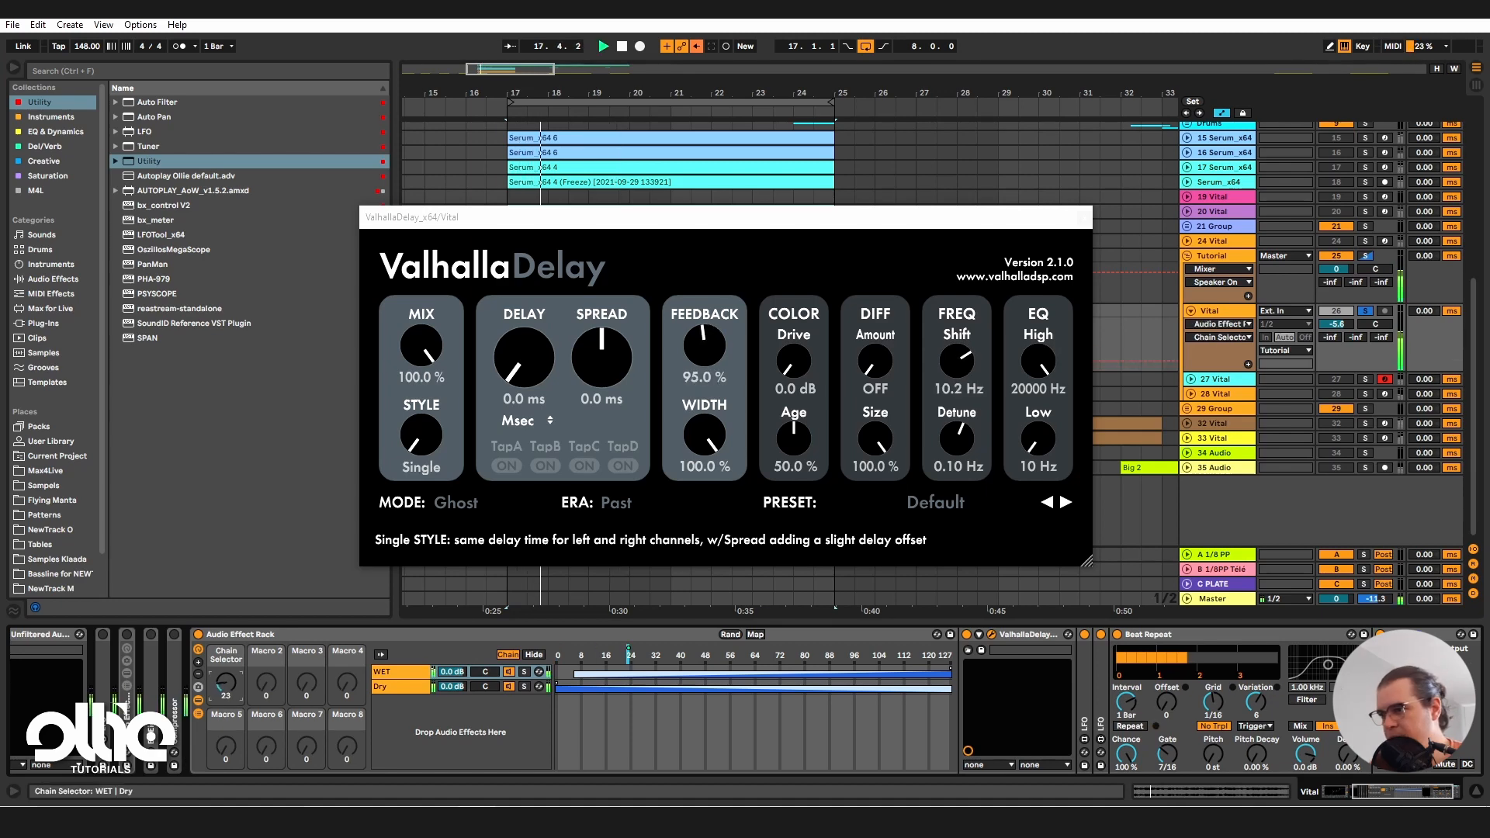
left_click(1083, 218)
left_click_drag(1405, 792, 1437, 793)
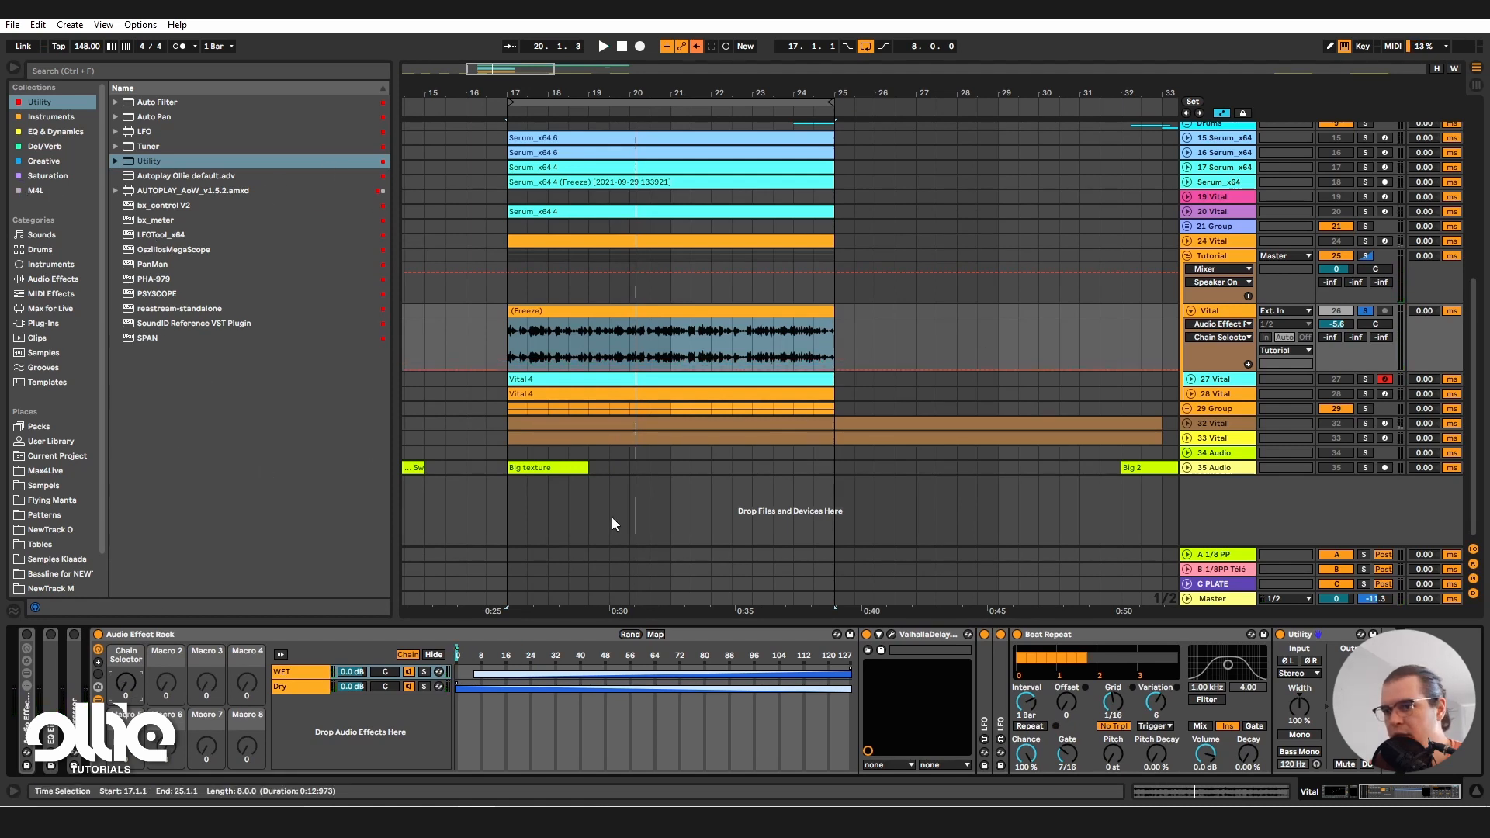
Step: Add EQ Eight from the EQ & Dynamics collection after the whole effect rack and play the loop through it
left_click(48, 131)
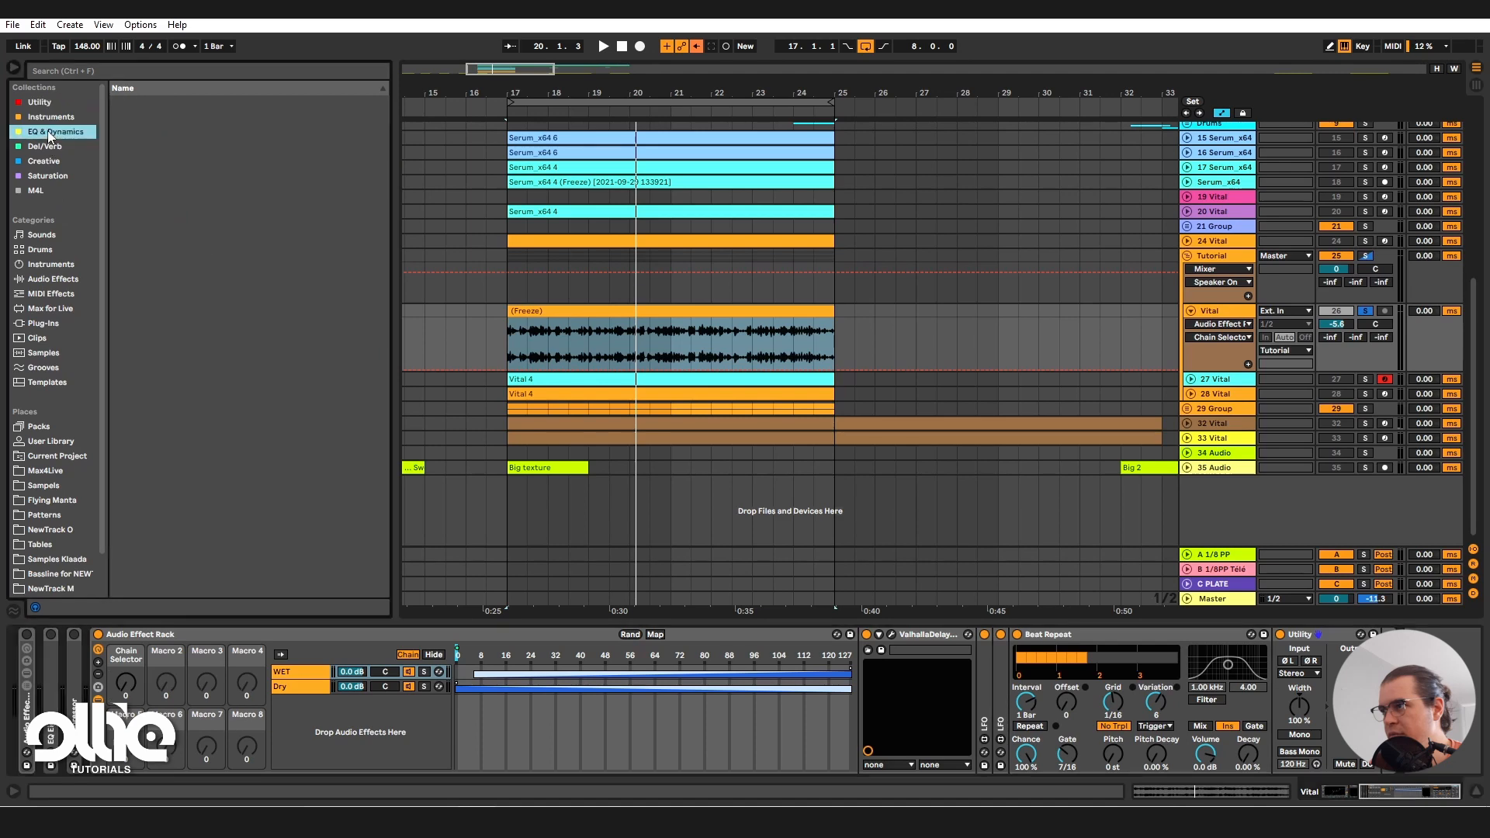
left_click(189, 130)
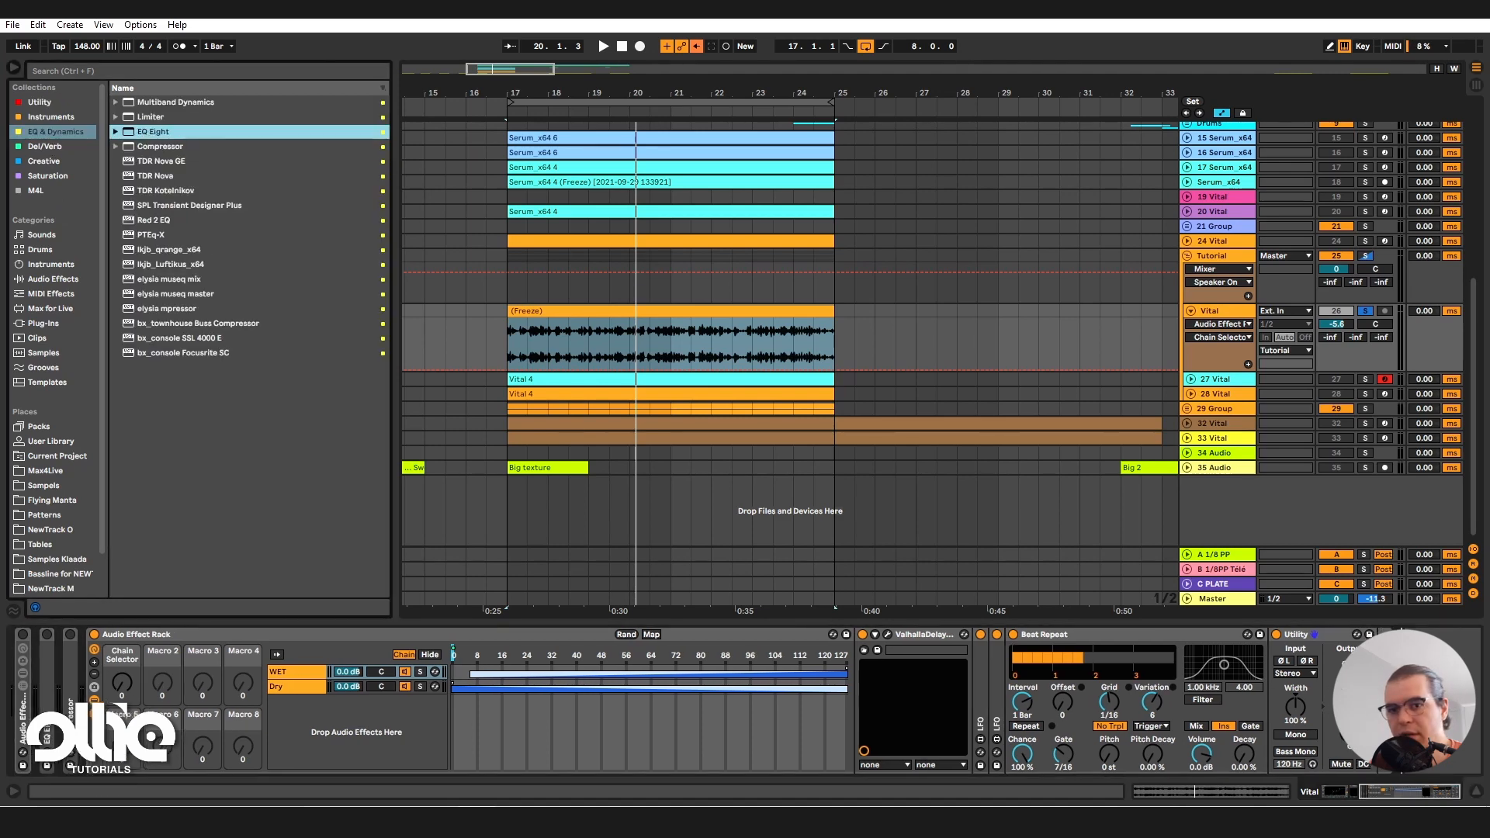
left_click_drag(190, 131, 1412, 702)
key("space")
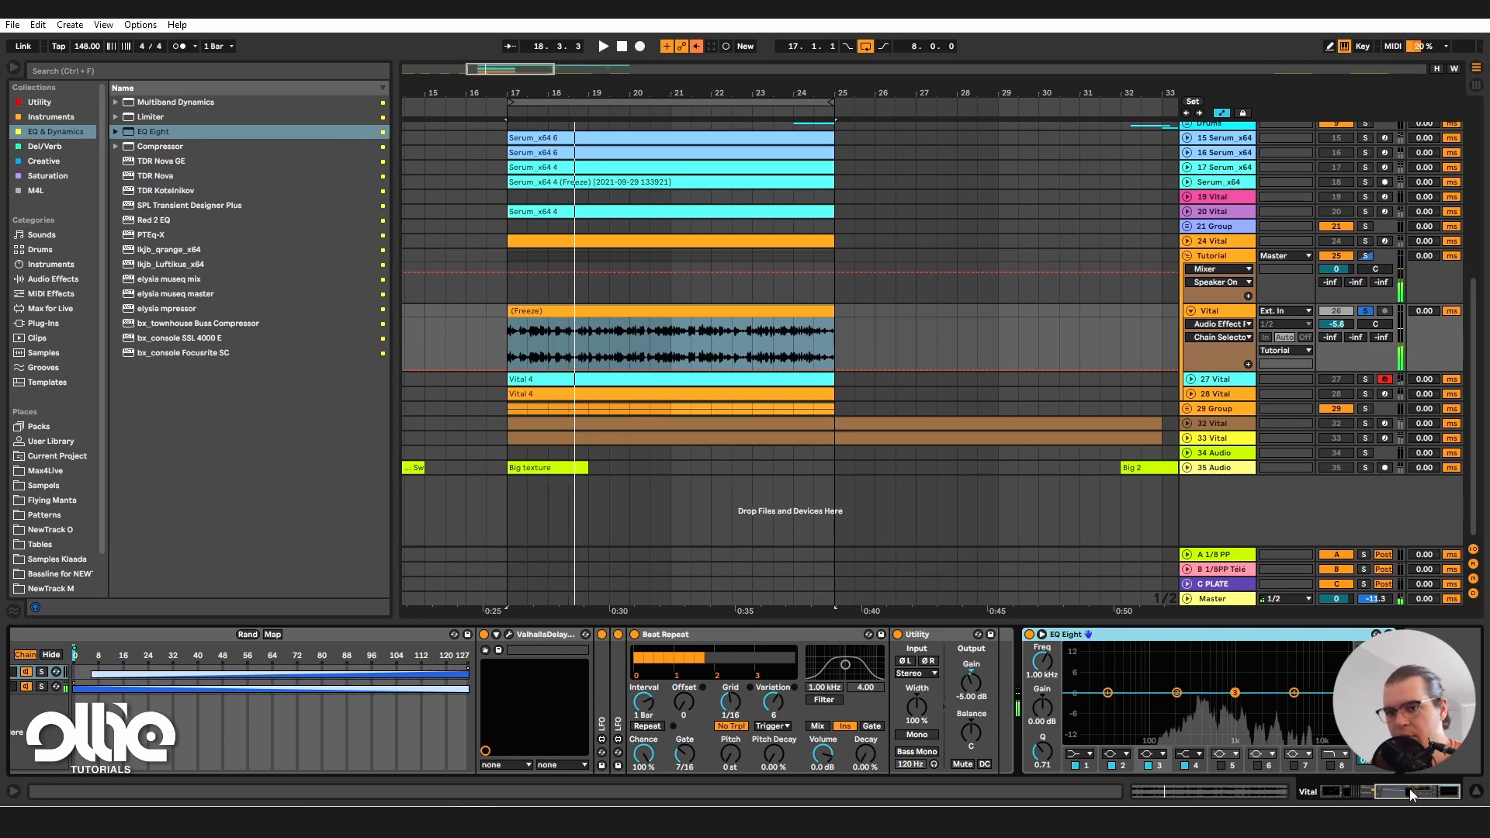
Step: Fold the effect rack and turn the new EQ Eight's first band into a low cut at 415 Hz during playback
left_click_drag(1411, 795, 1364, 793)
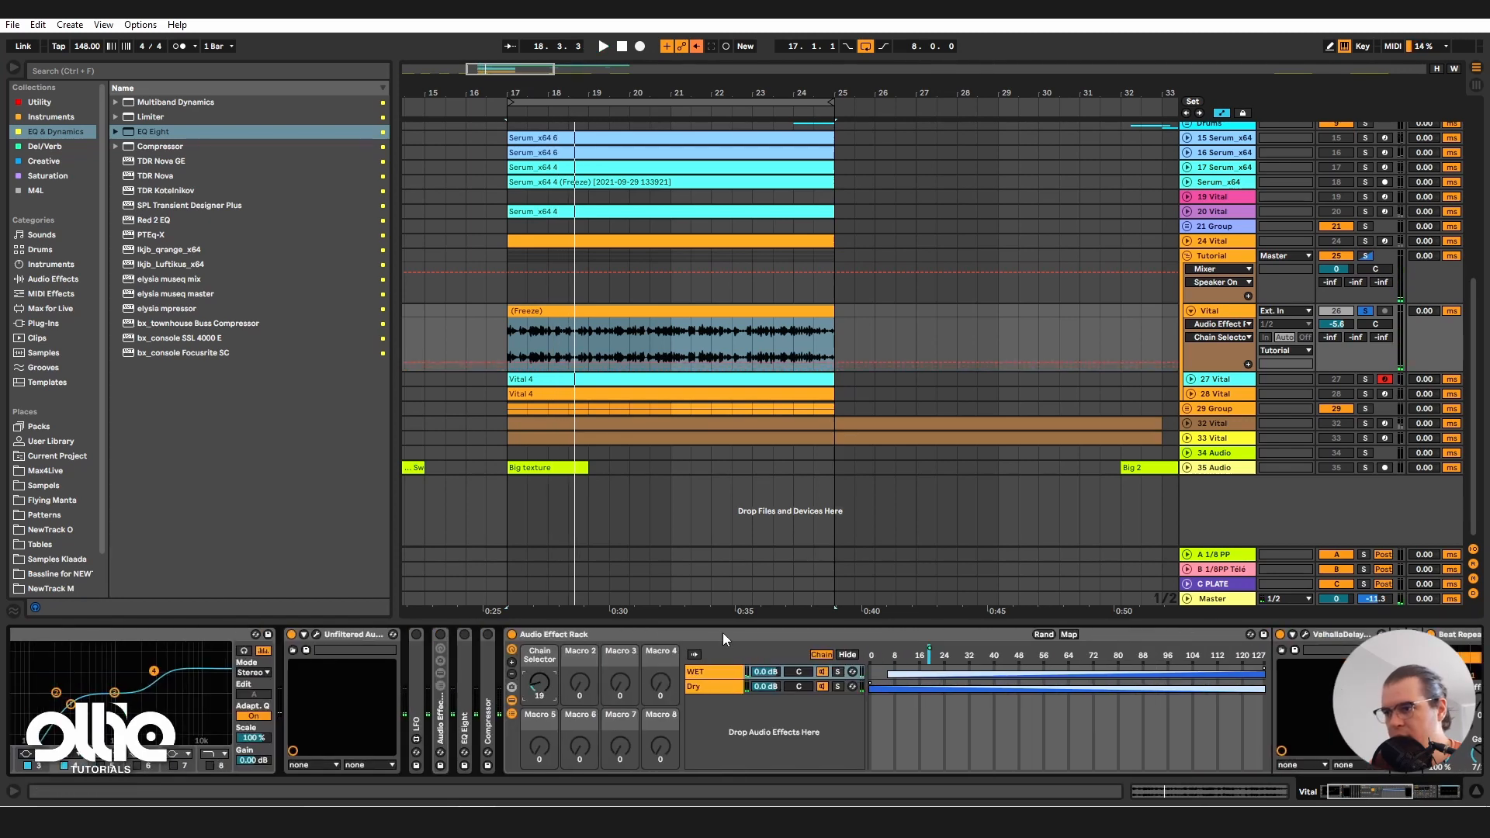
scroll(881, 634, "down", 5)
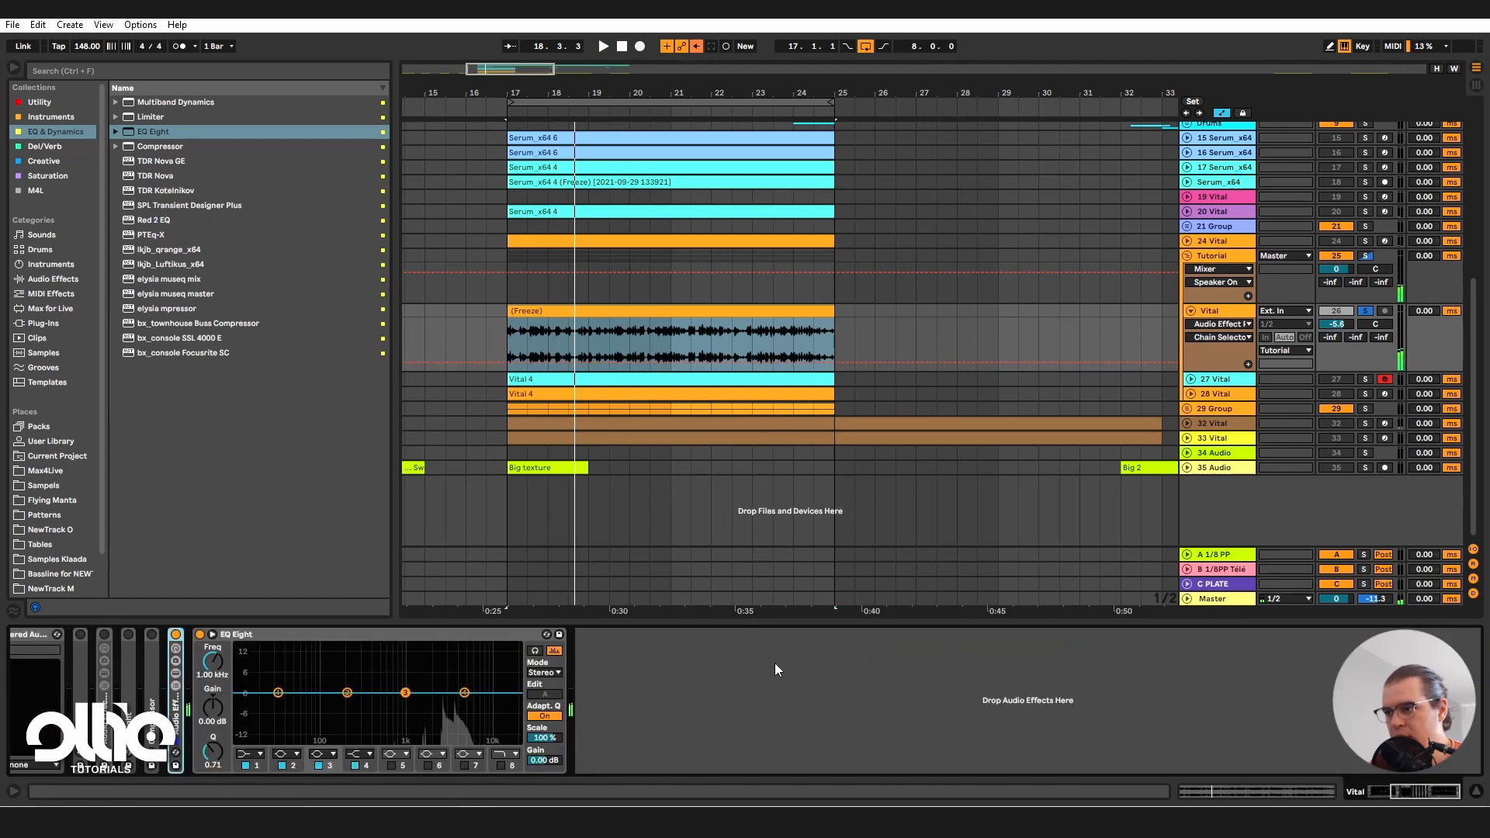
key("space")
left_click(250, 753)
left_click(243, 678)
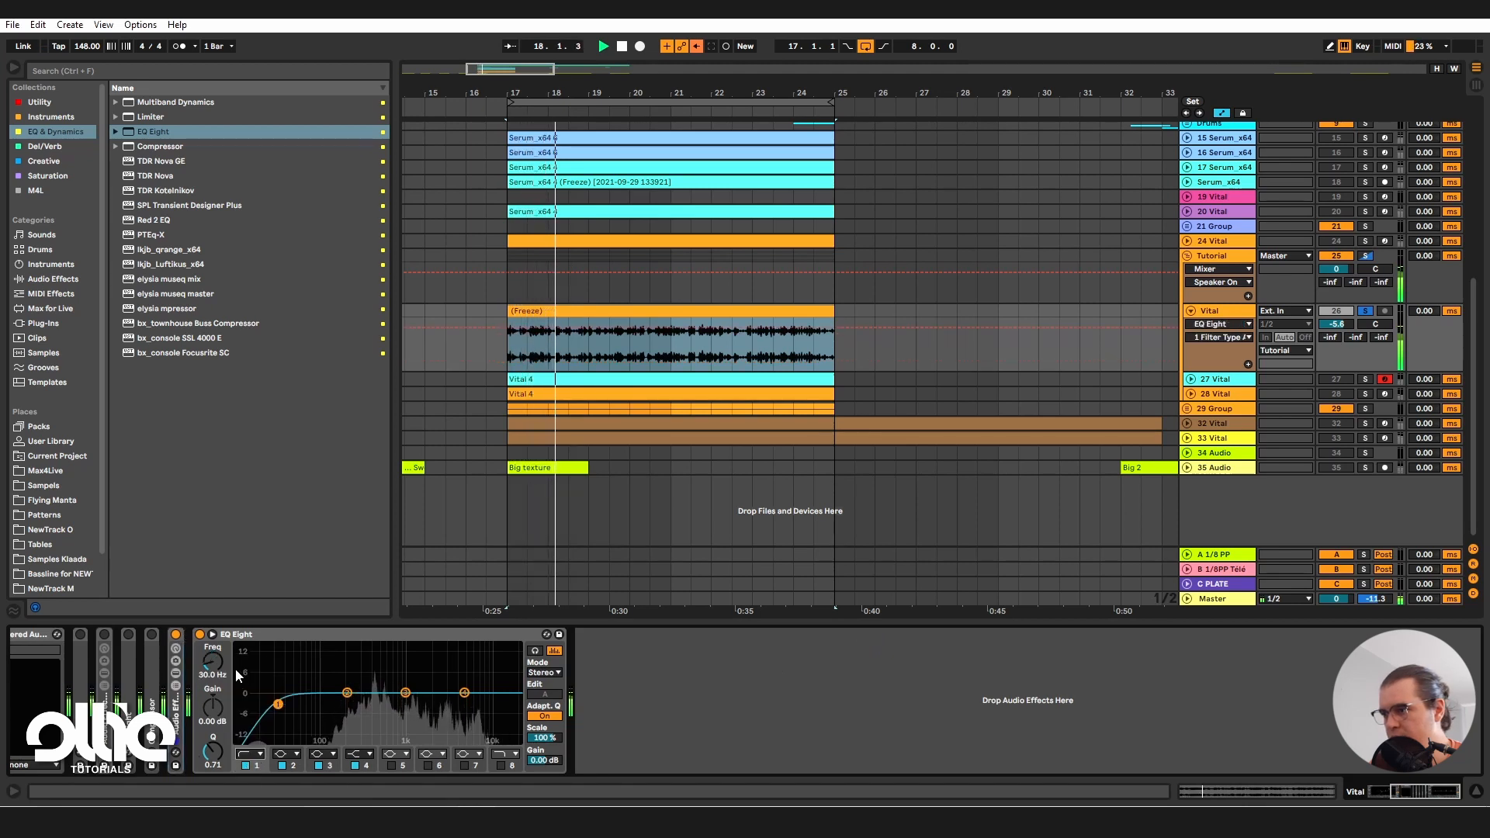
left_click_drag(213, 661, 213, 606)
scroll(318, 676, "up", 3)
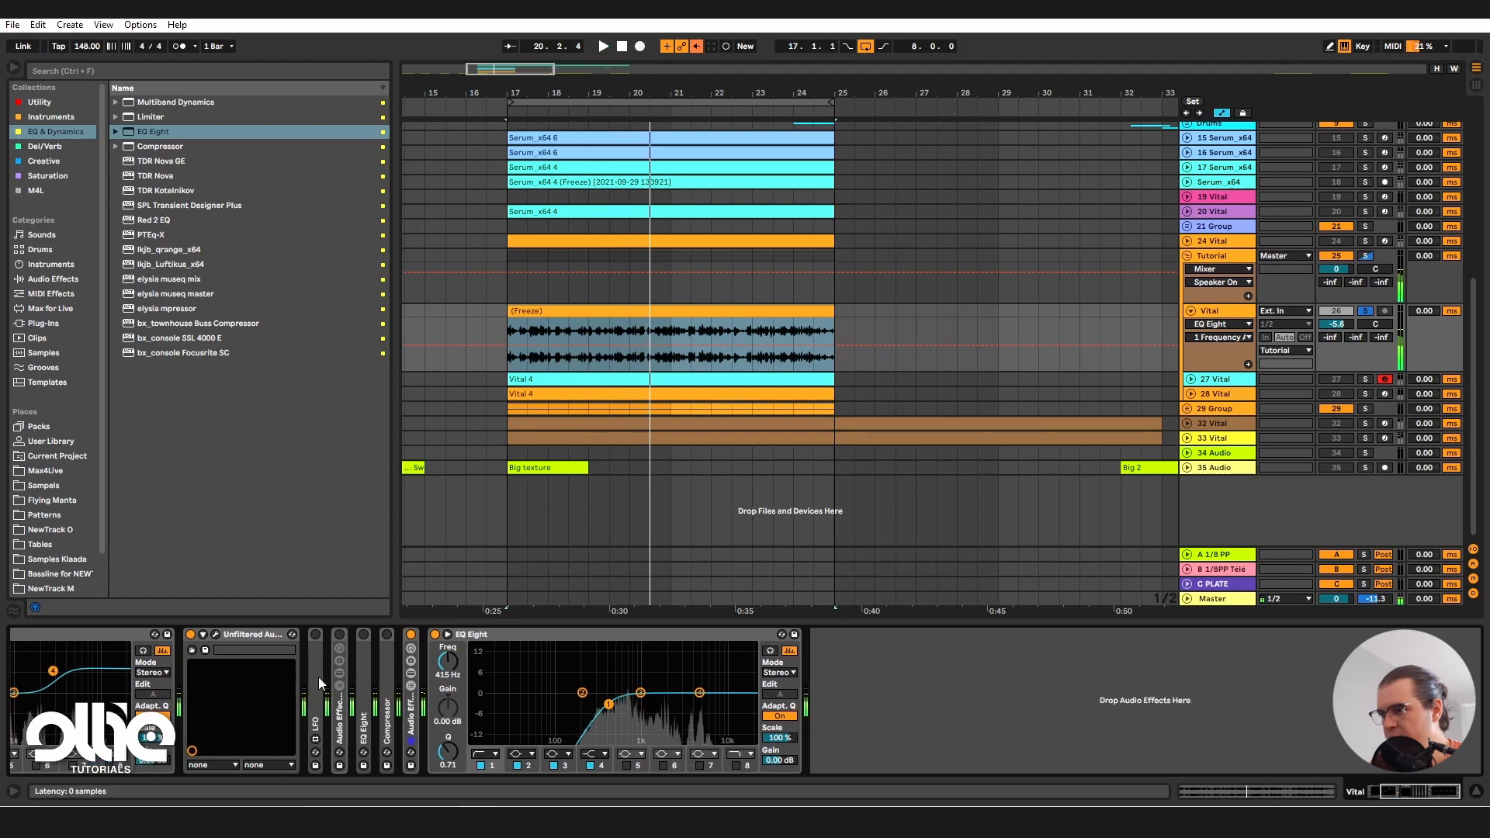
Step: Unfold the rack, return the Chain Selector macro to 0 and set ValhallaDelay's Detune to 0.00 Hz
double_click(411, 709)
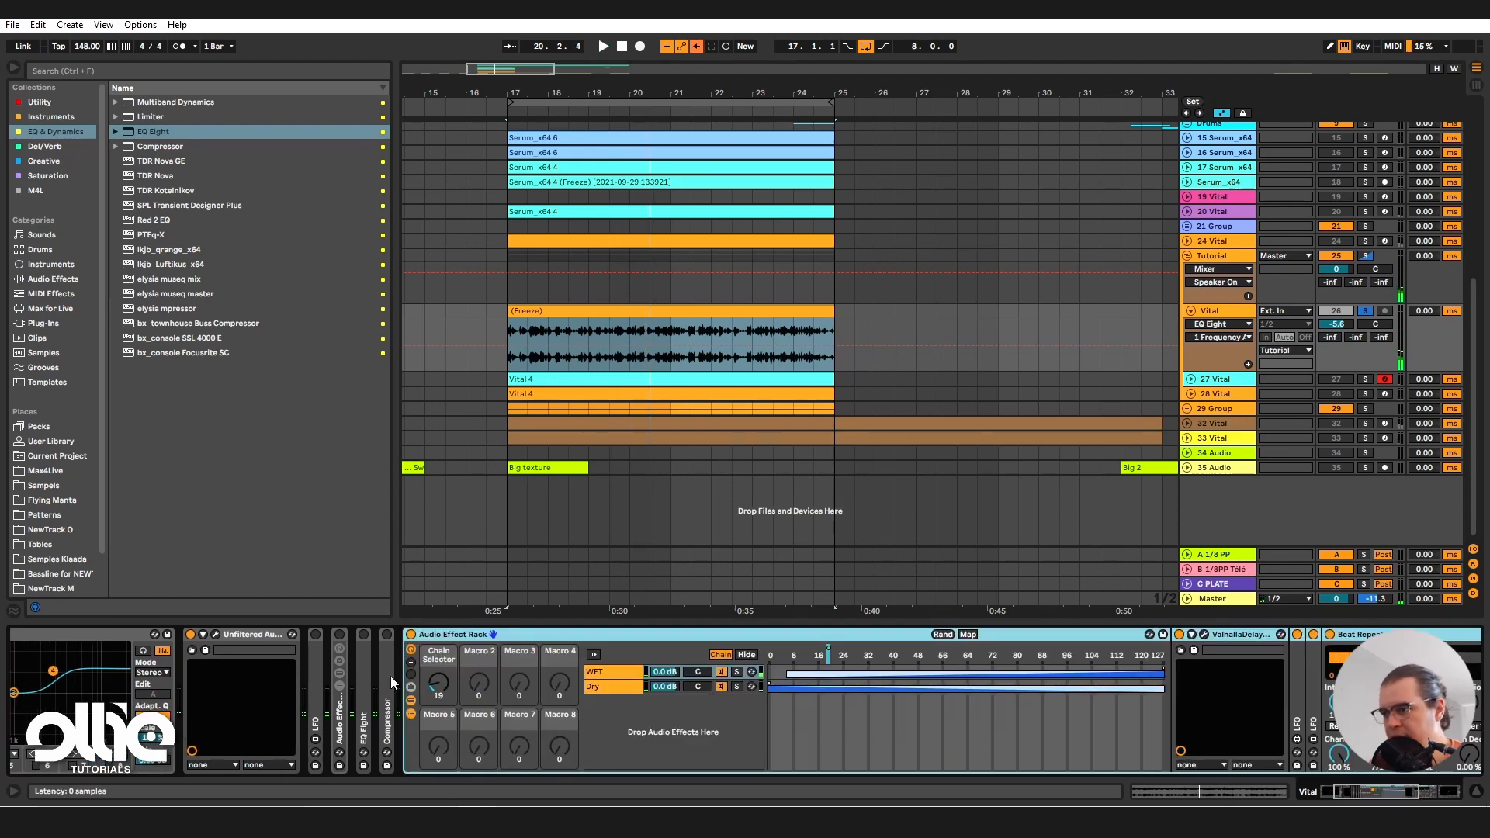
left_click_drag(439, 683, 457, 702)
left_click(1205, 634)
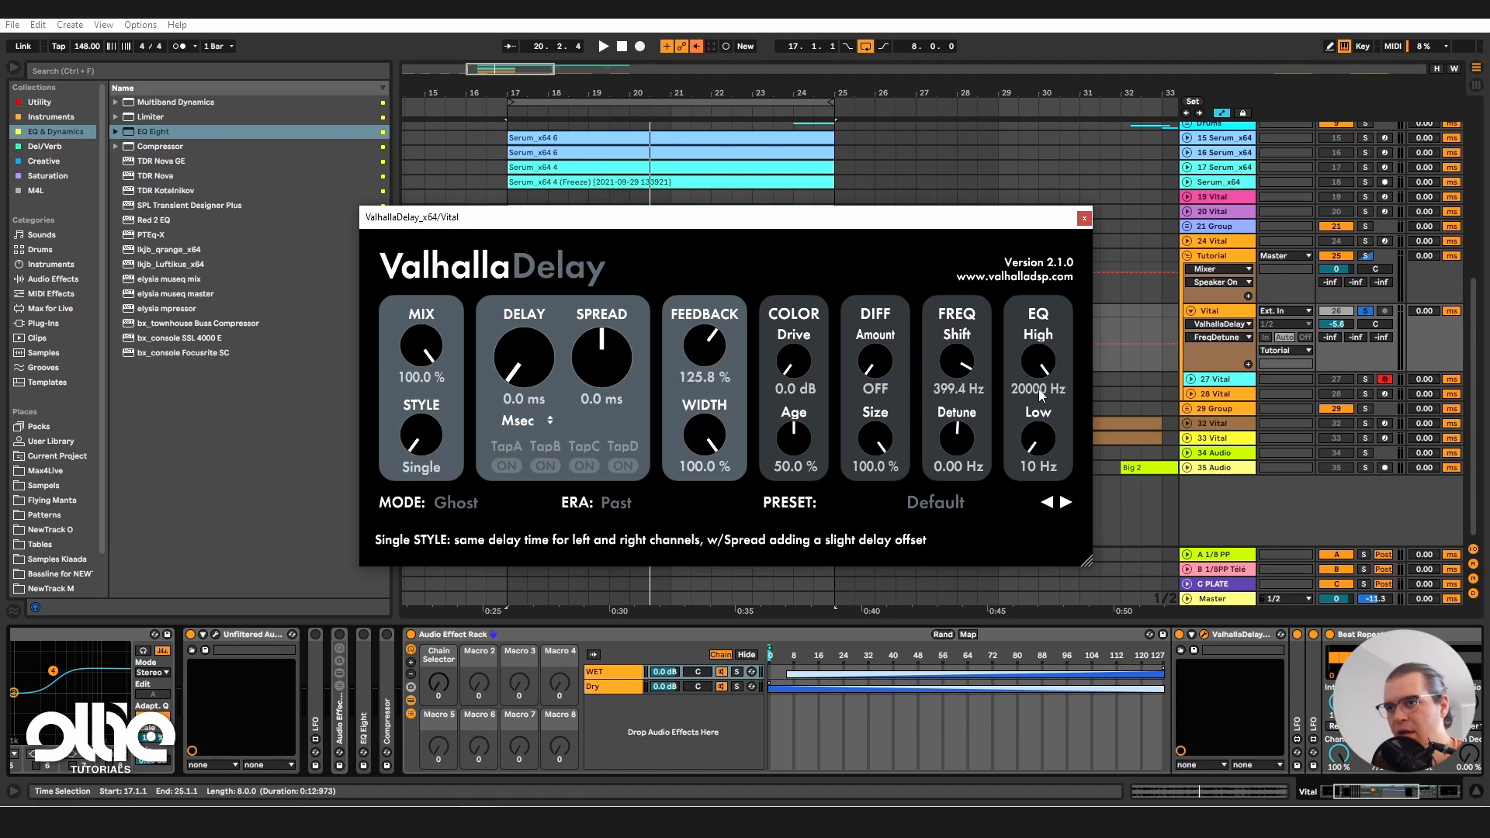
Step: Lower ValhallaDelay's EQ High to 15720 Hz while auditioning with the Chain Selector macro at 30
left_click_drag(1040, 367, 1049, 396)
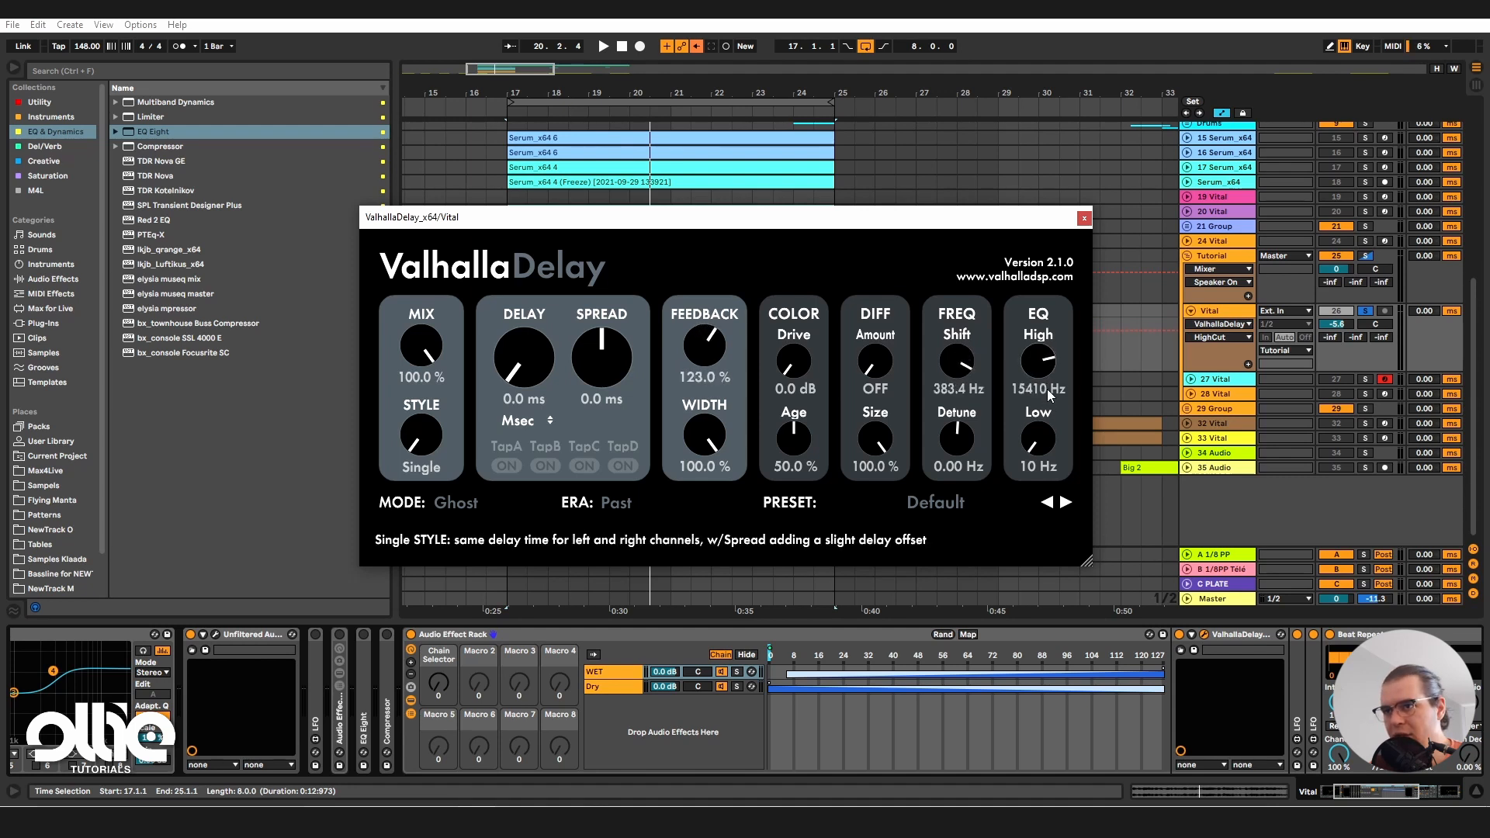
key("space")
left_click_drag(438, 683, 439, 660)
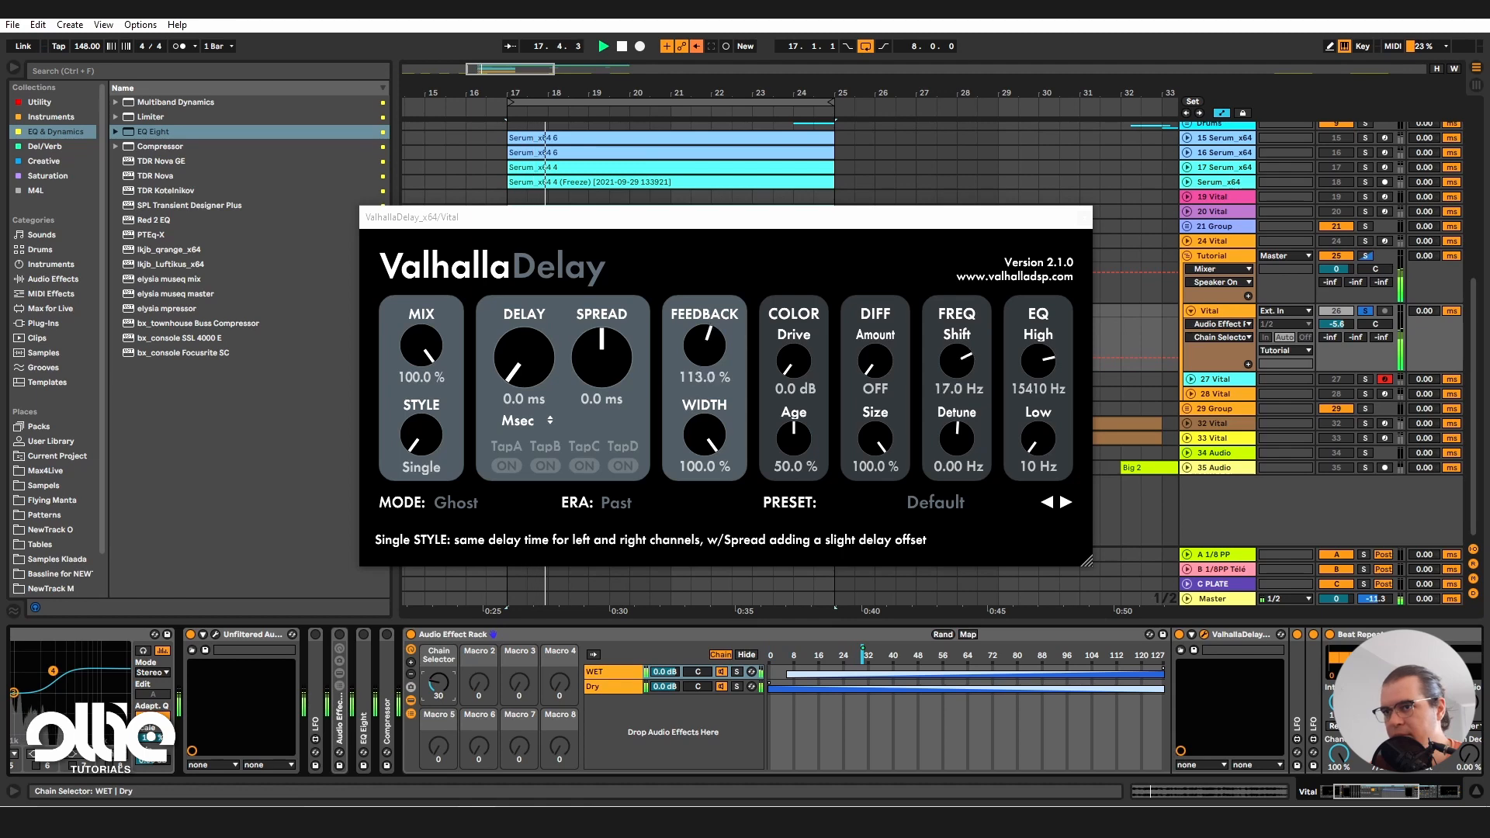
left_click_drag(1047, 370, 1065, 359)
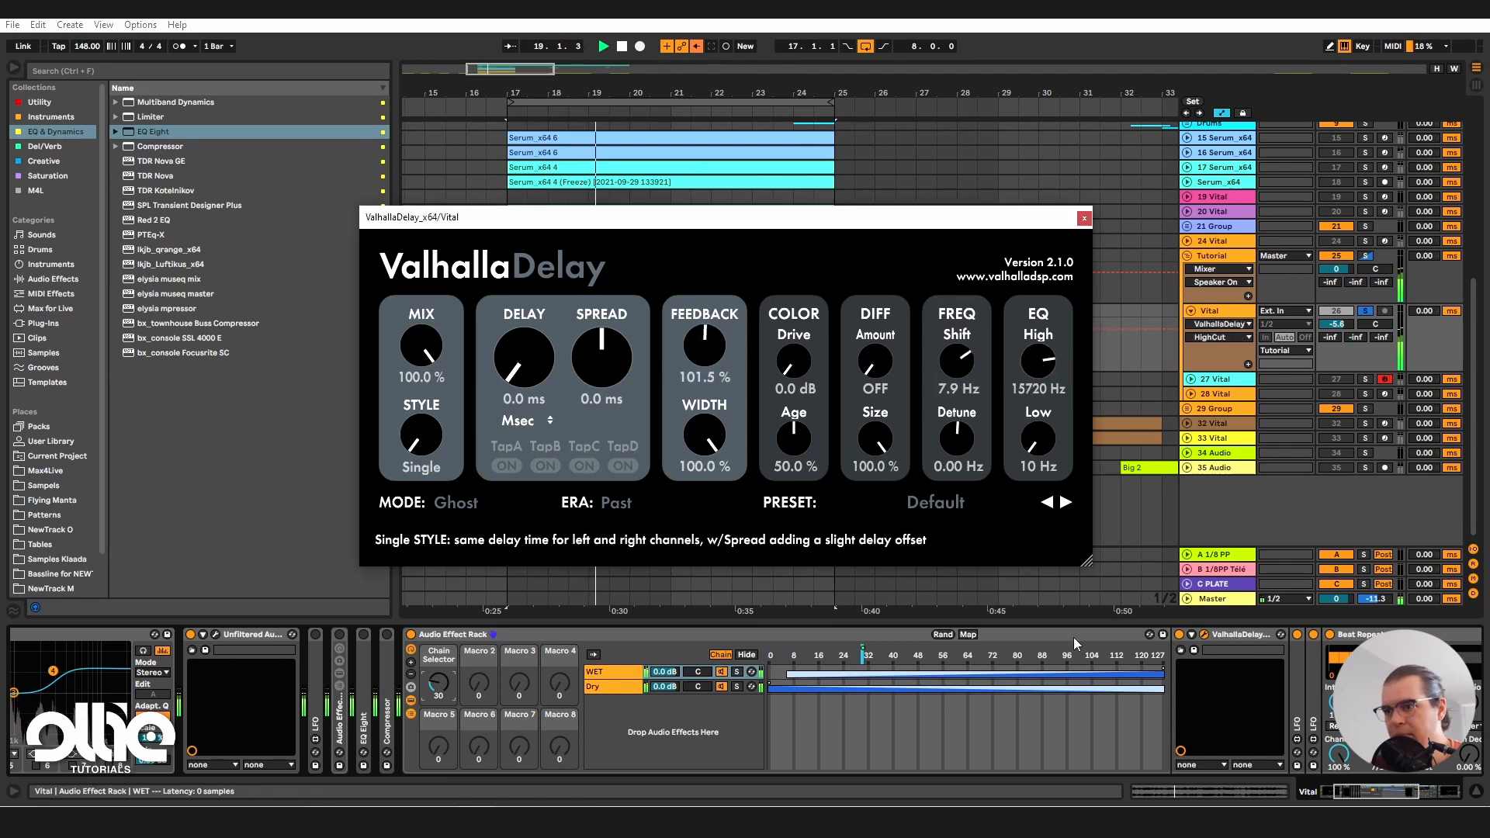
Step: Stop playback, return the Chain Selector macro to 0 and lower Utility's gain to -10 dB
left_click_drag(1383, 794, 1348, 793)
key("space")
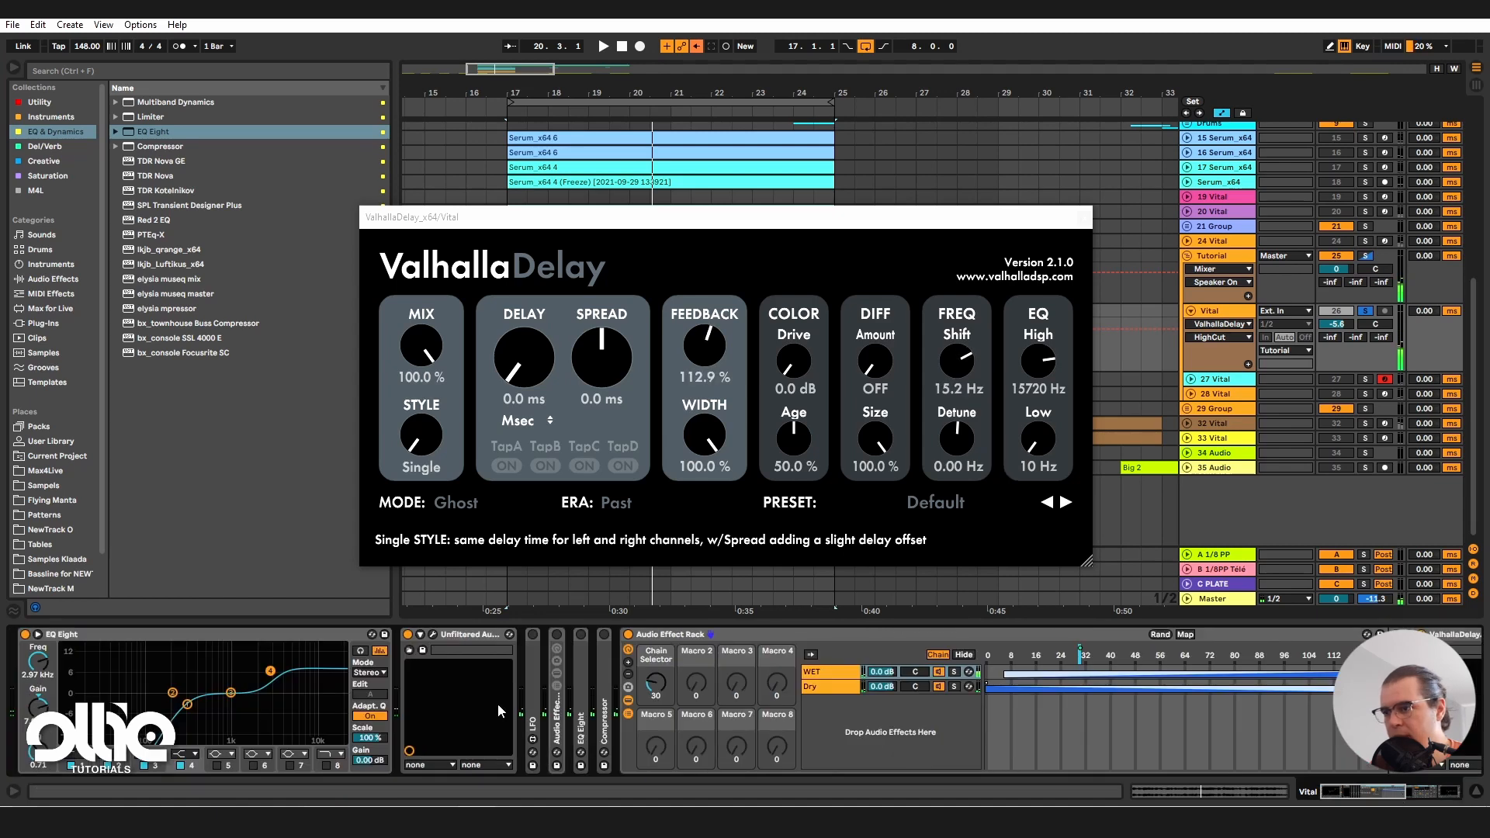
left_click_drag(657, 682, 657, 706)
left_click_drag(1379, 794, 1400, 793)
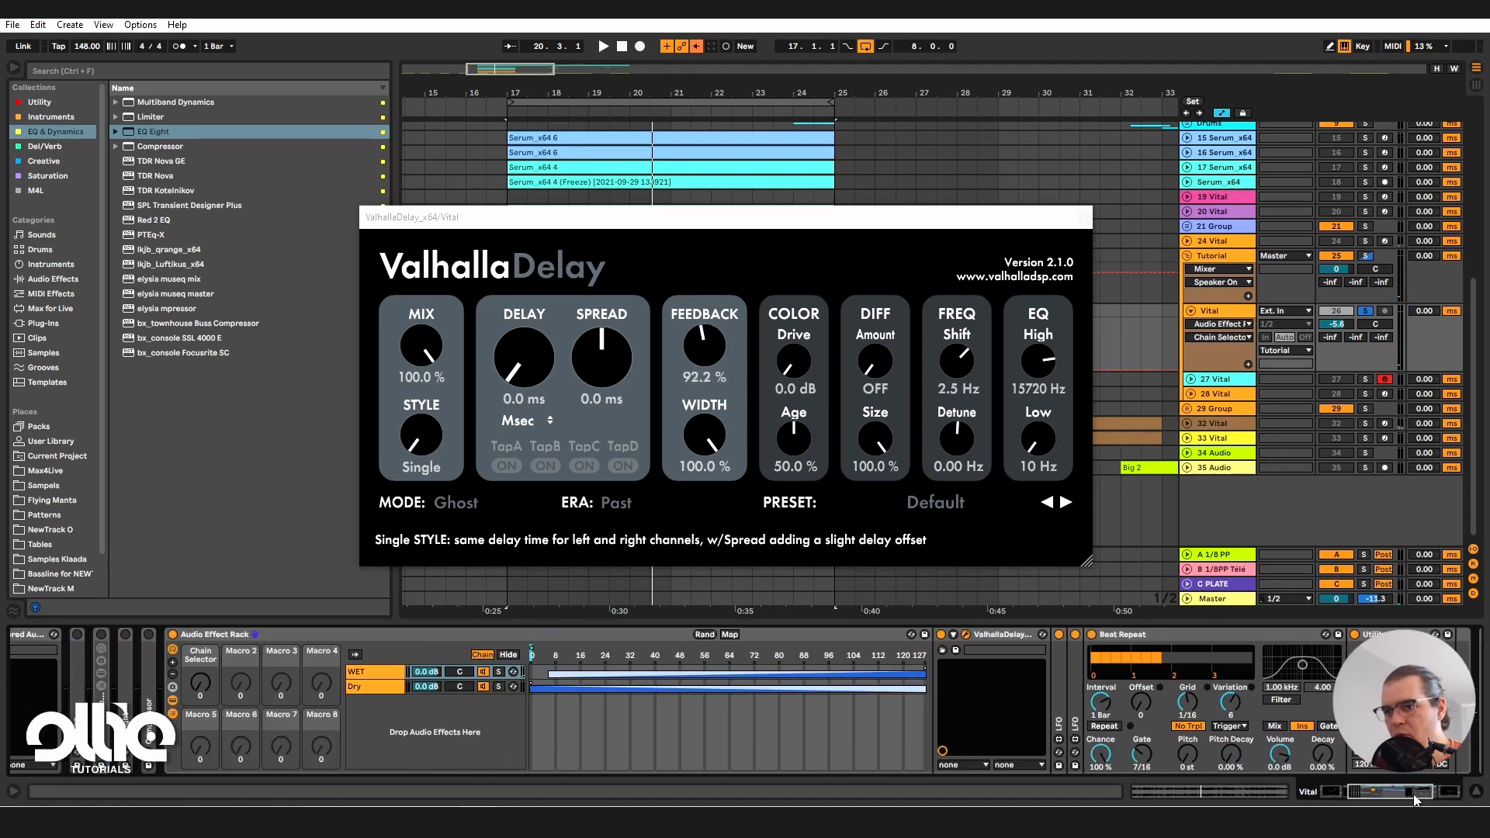
left_click(983, 680)
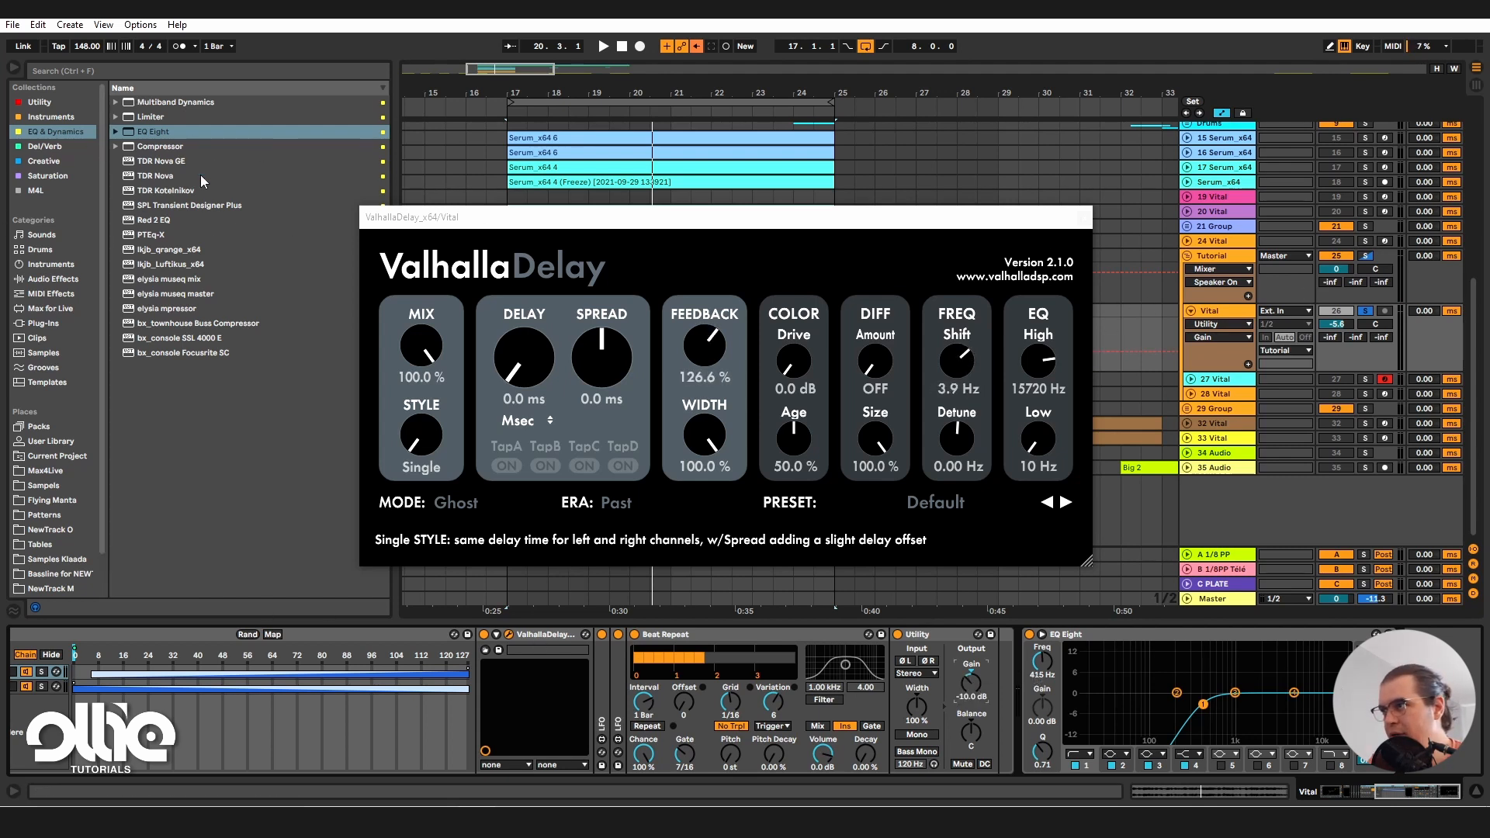
Step: Add a Compressor after EQ Eight with ratio inf:1, attack 0.01 ms and release 79.6 ms
left_click(163, 148)
key("Return")
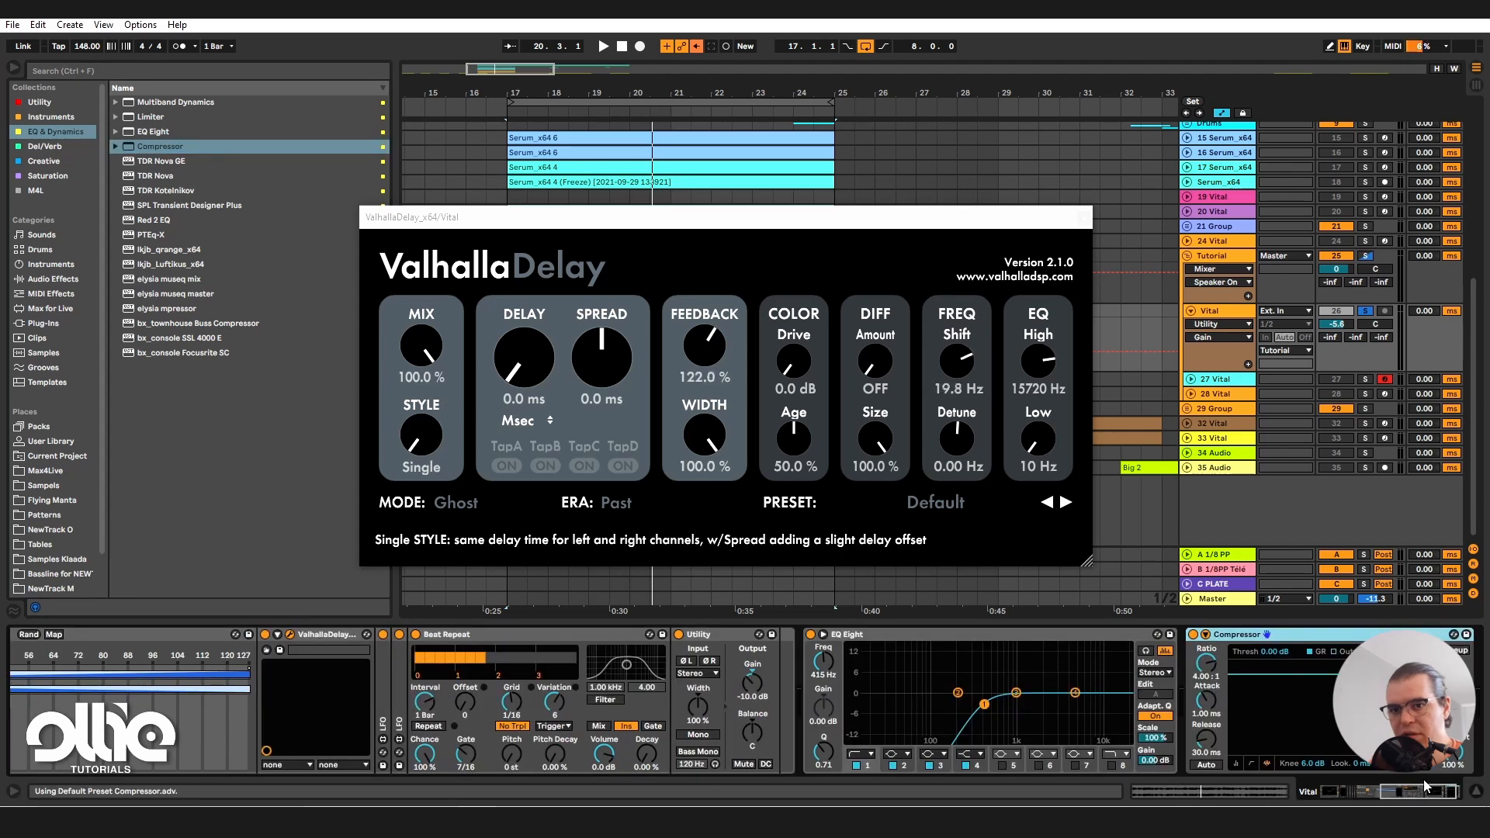
left_click_drag(1425, 795, 1441, 793)
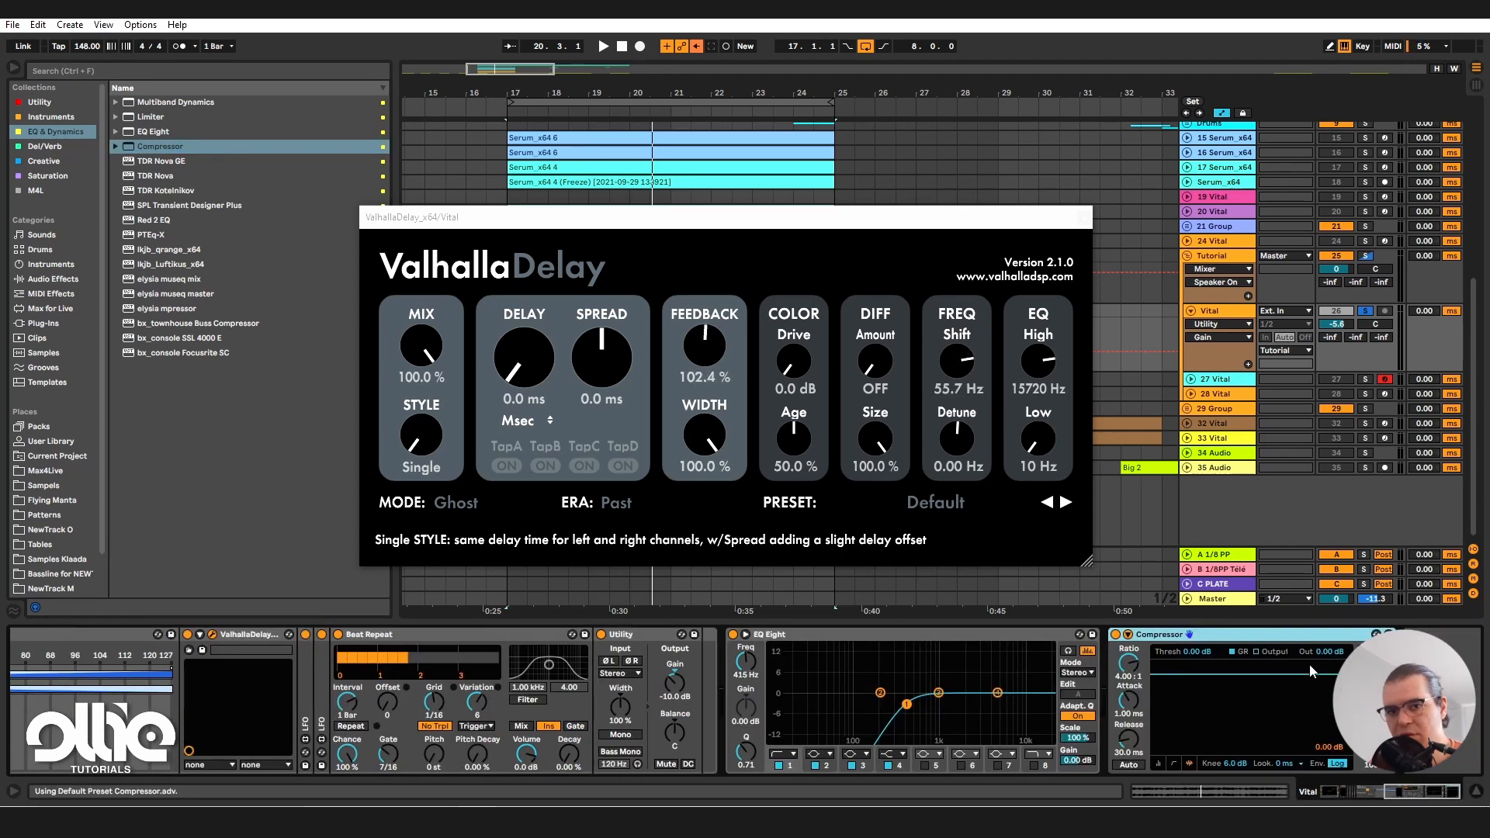
left_click_drag(1146, 669, 1146, 663)
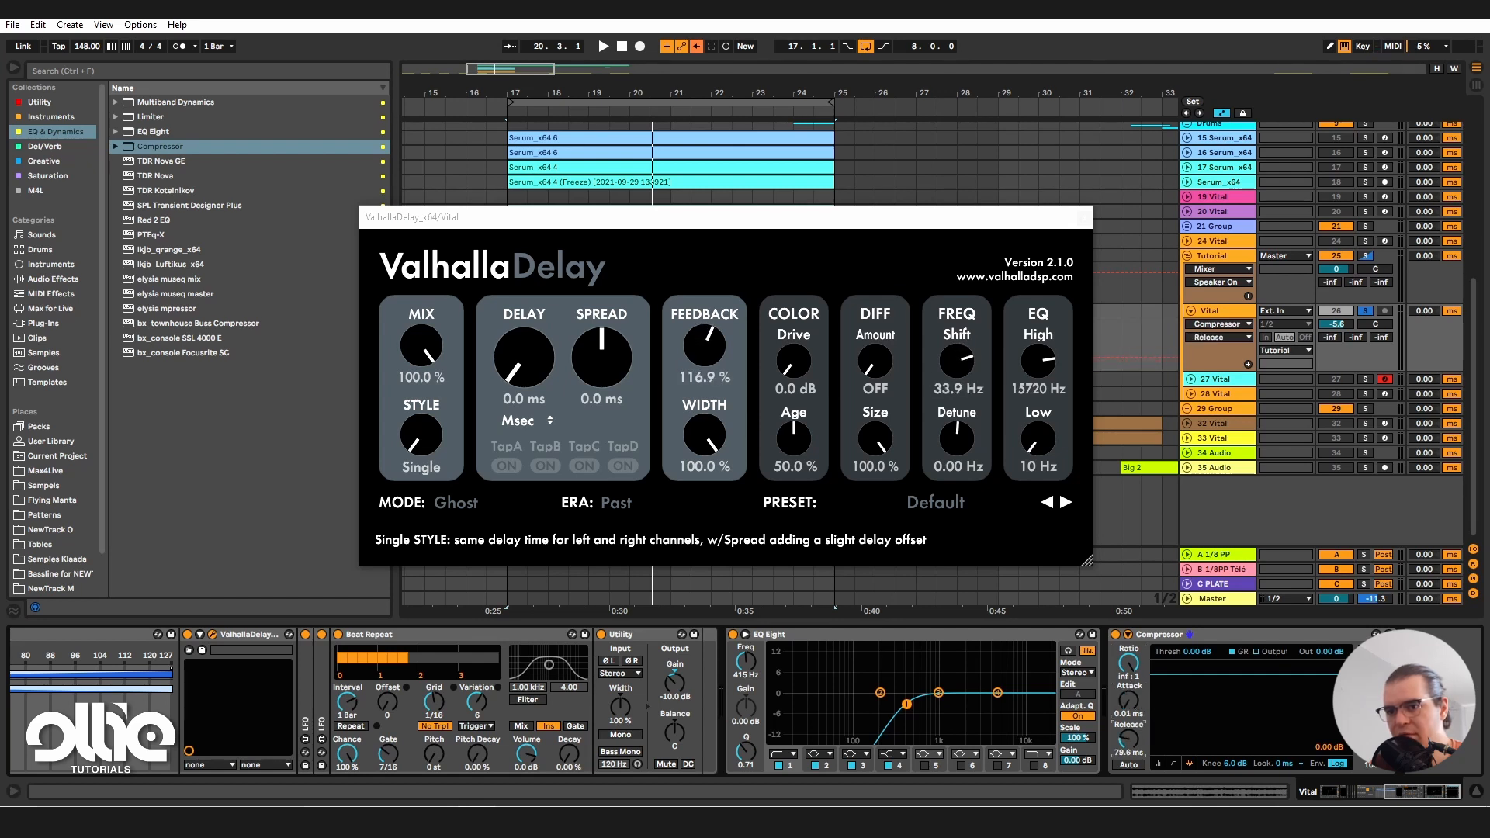
Step: Lower the Compressor's threshold to -15.5 dB during playback, switch it to its transfer curve view and fold EQ Eight
key("space")
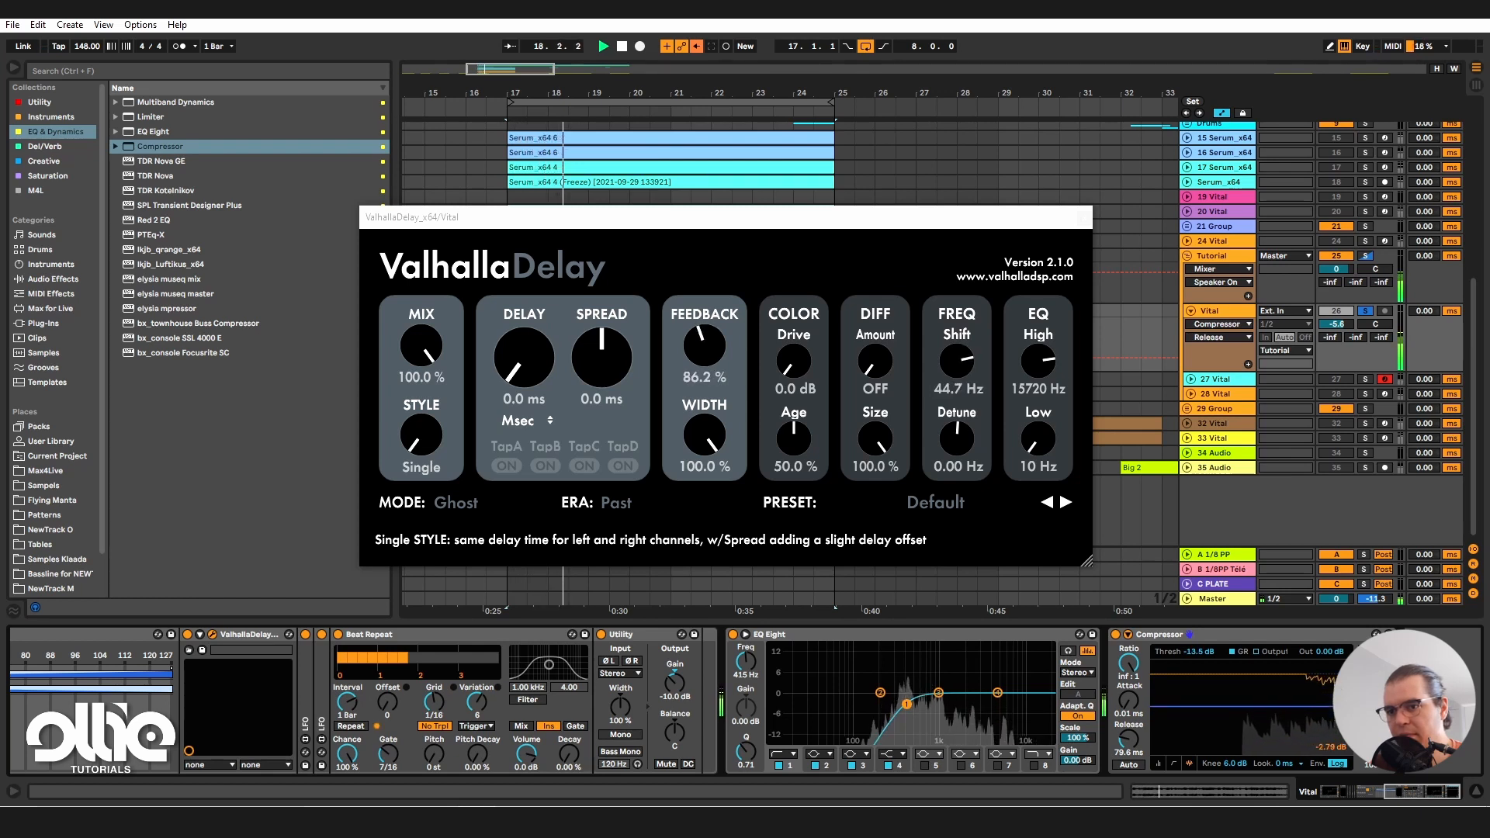
left_click(1172, 763)
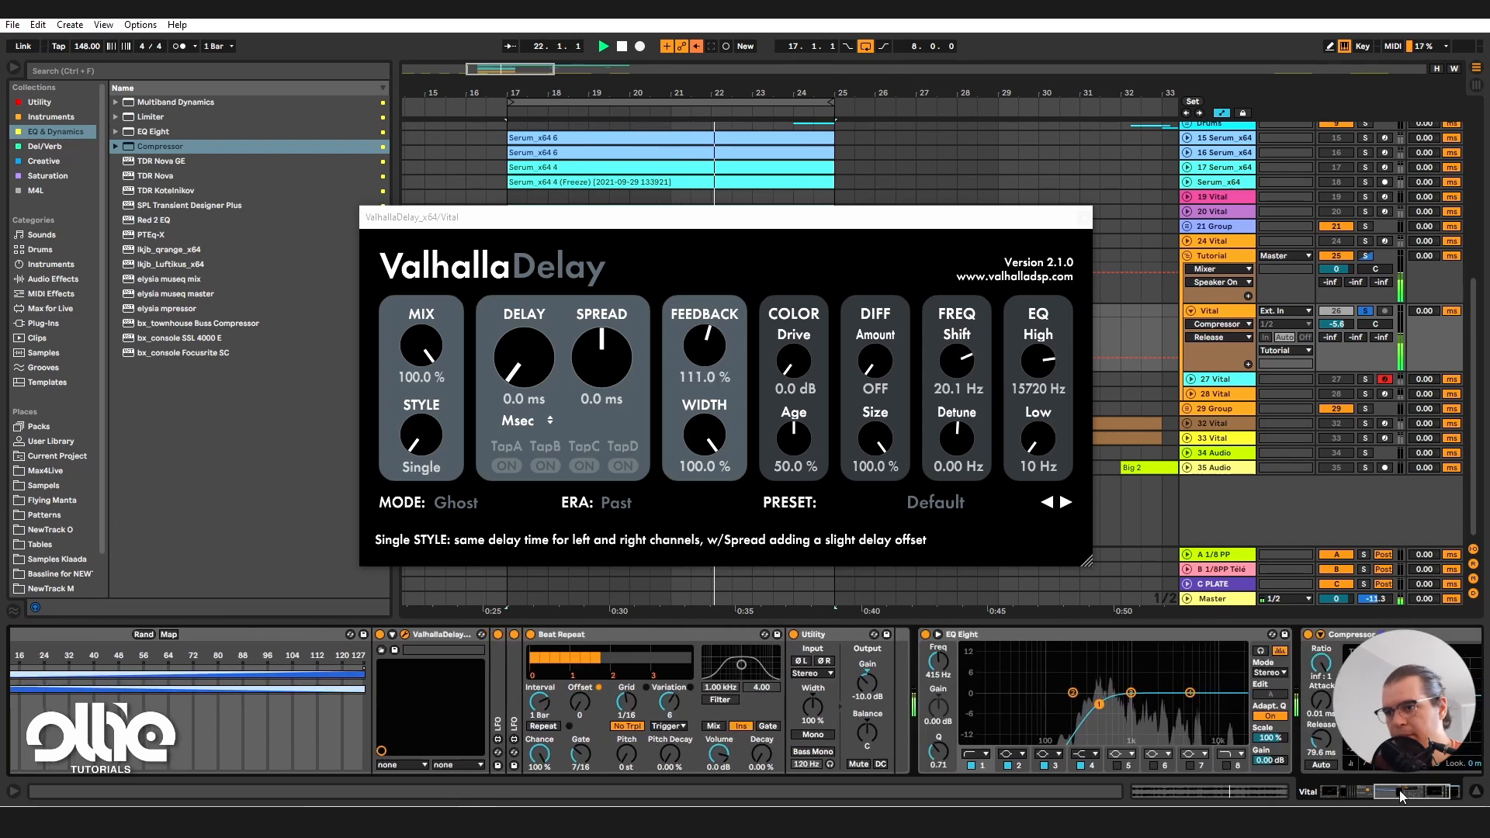
scroll(155, 691, "left", 5)
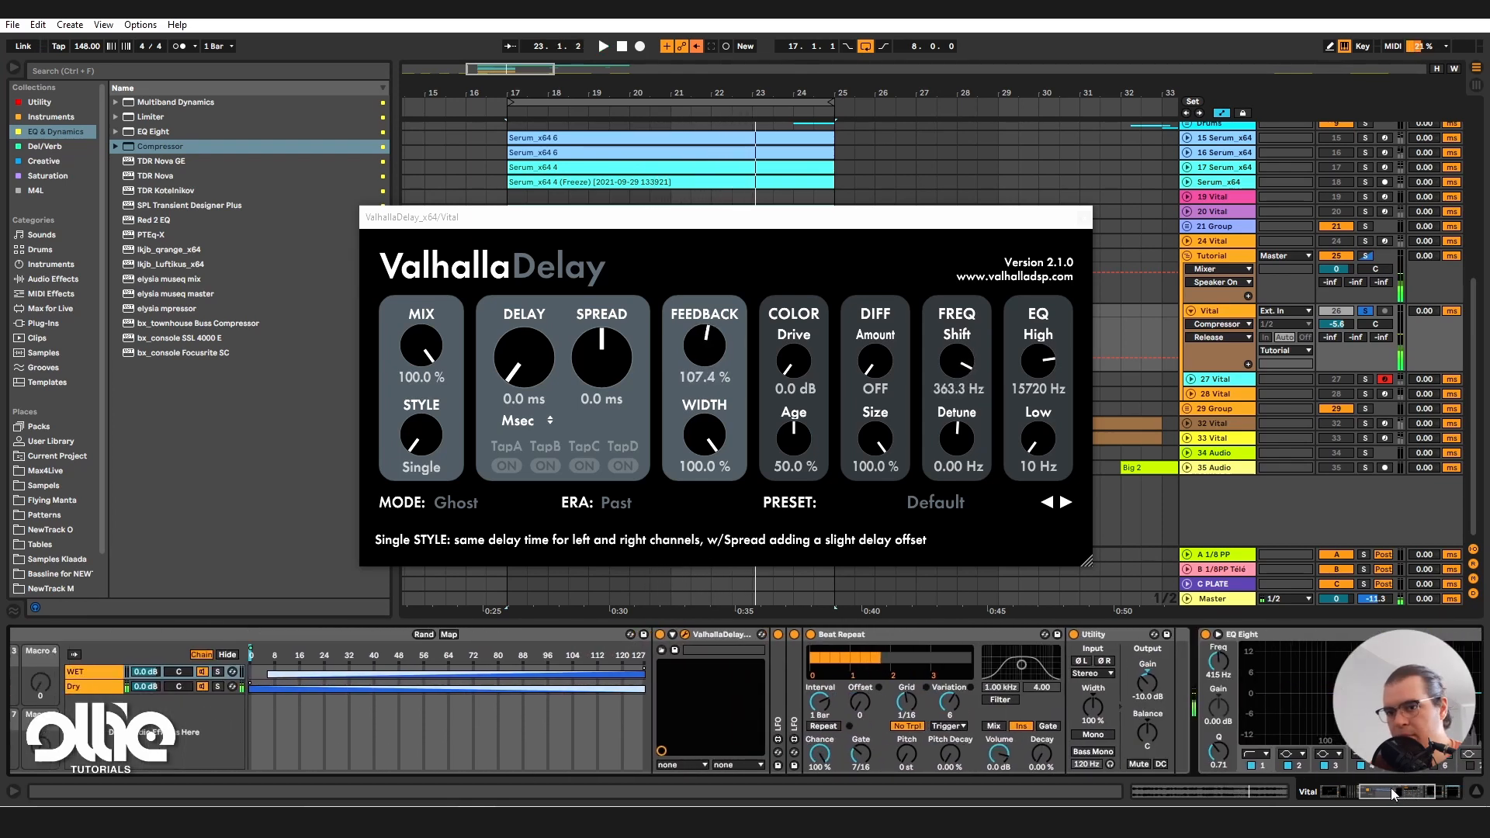
scroll(574, 669, "right", 3)
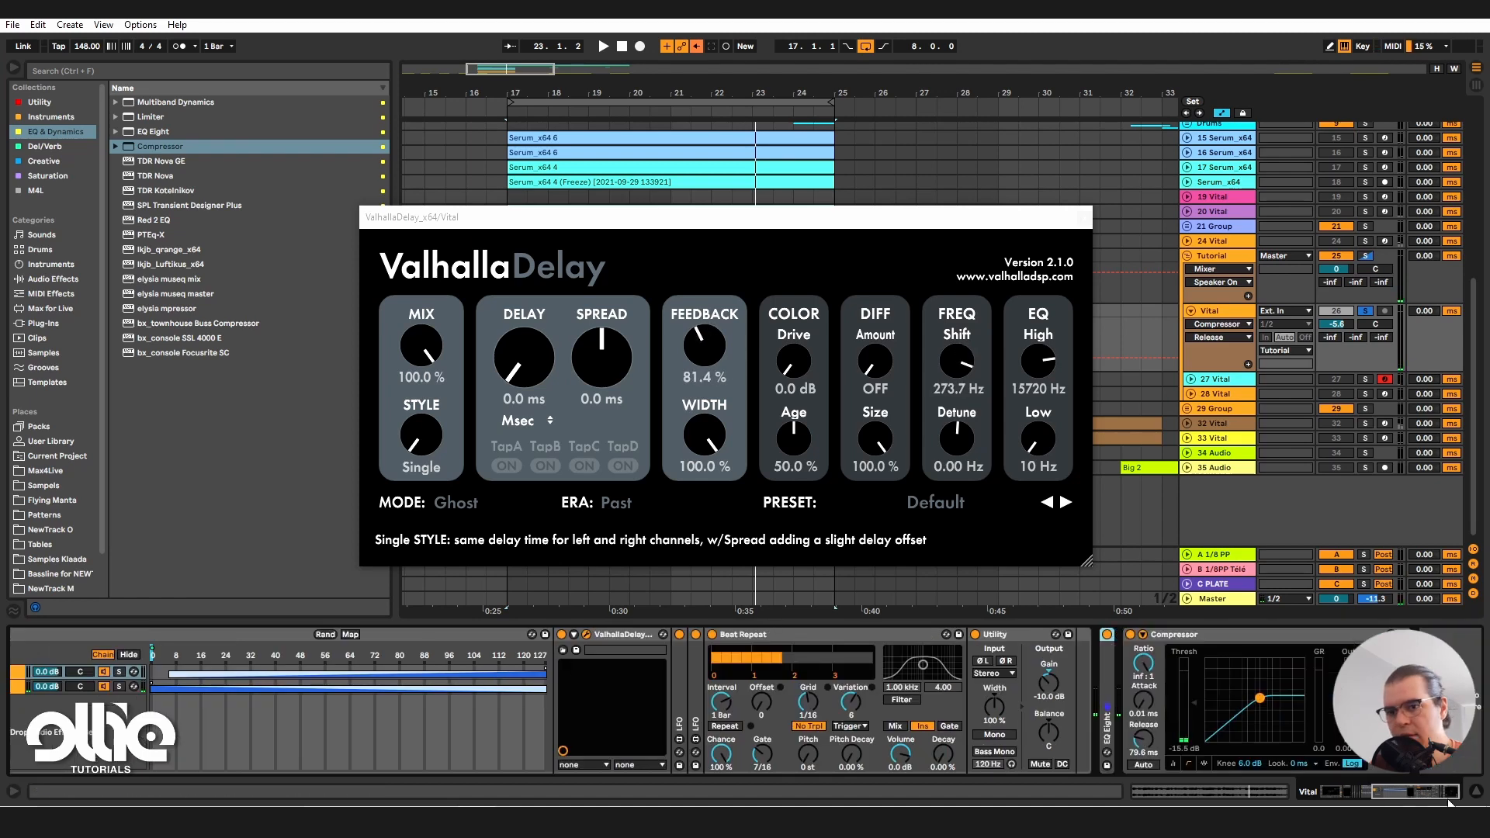
Step: Hide the rack's chains and devices and reduce its macros to a single one named Dry/WET
scroll(669, 659, "left", 6)
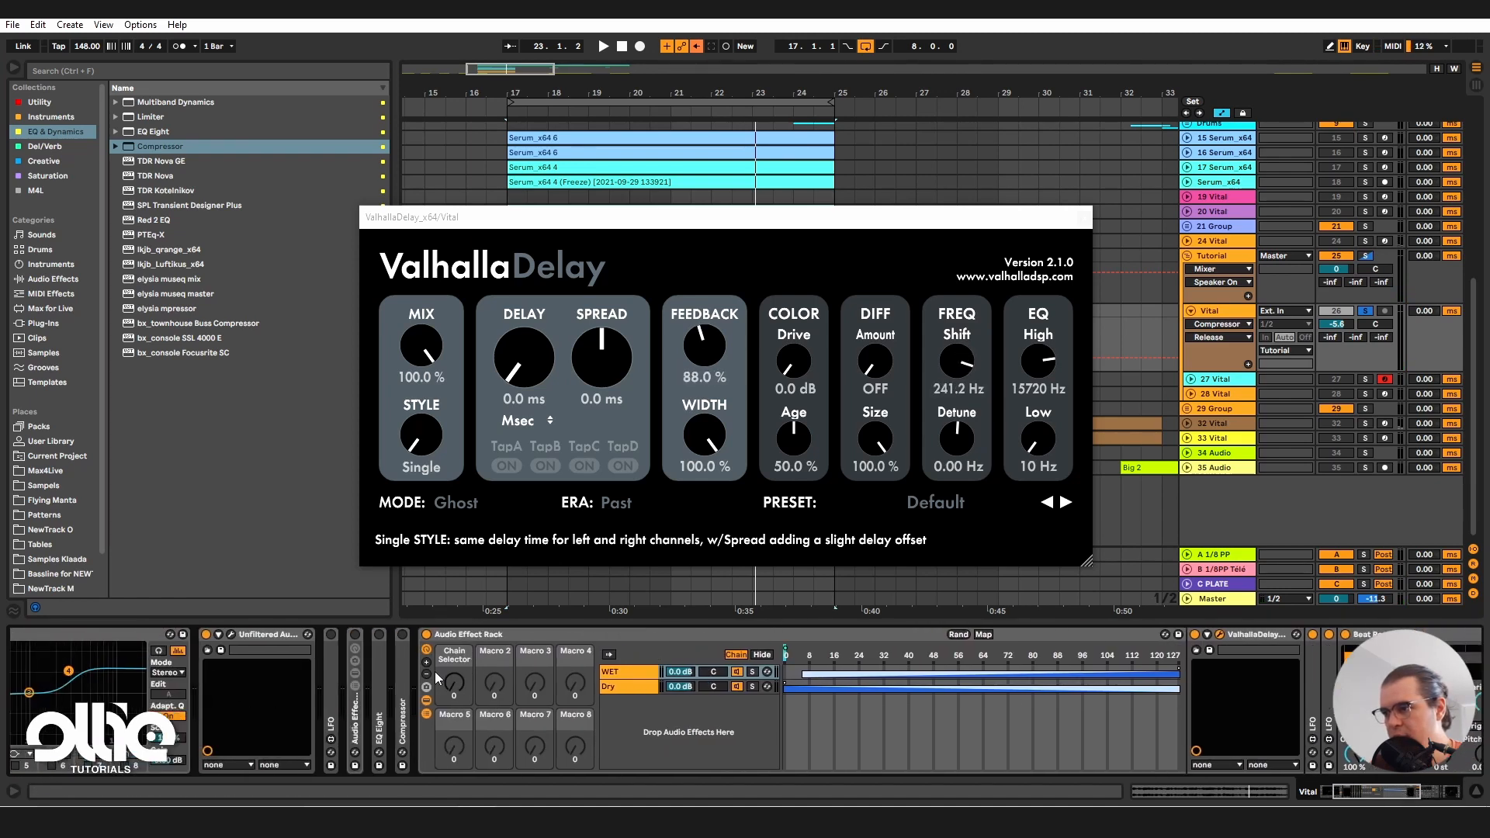
left_click(425, 714)
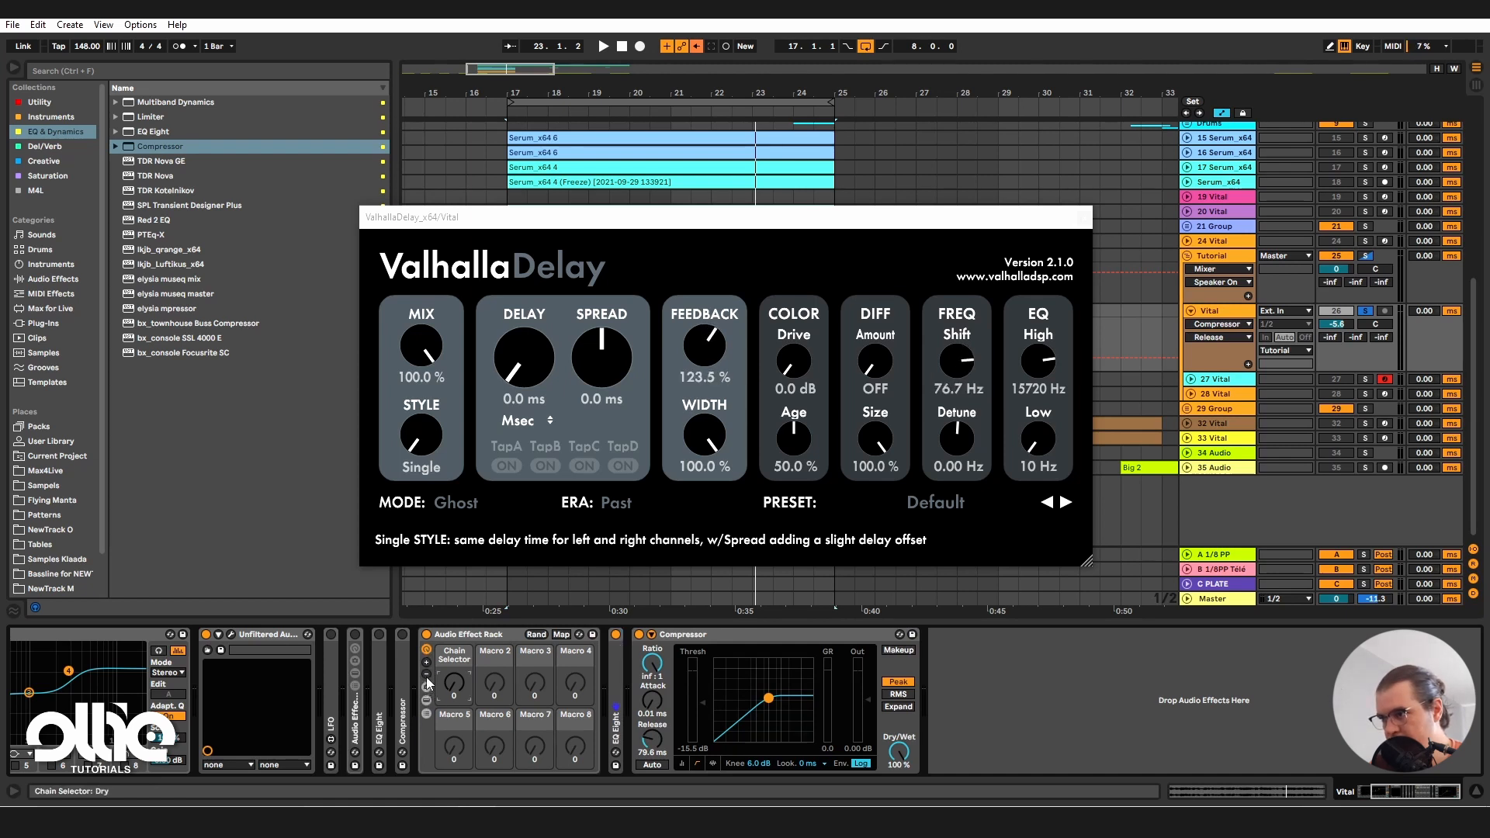
left_click(426, 674)
left_click(426, 674)
left_click(426, 674)
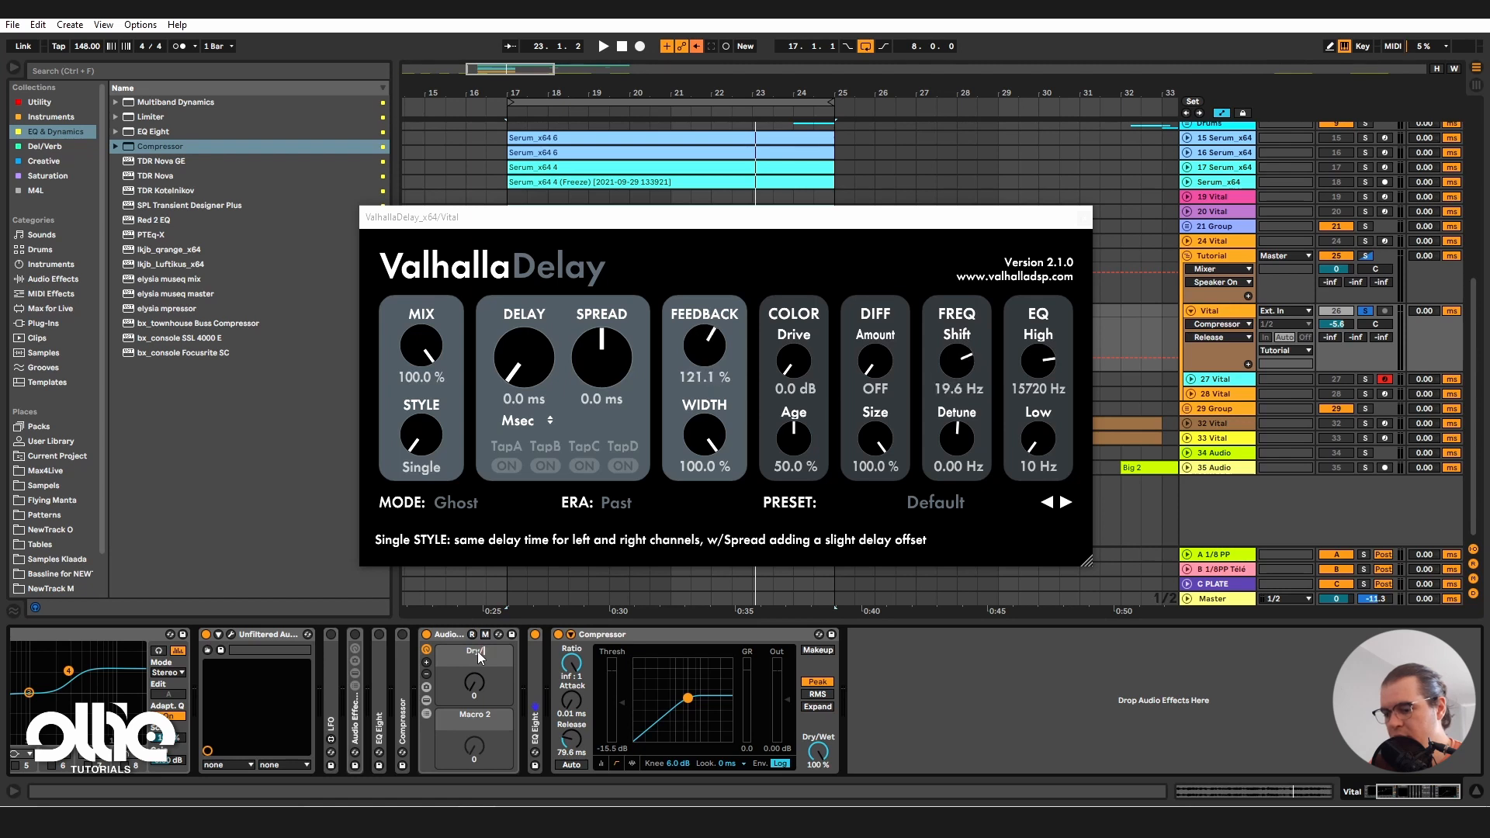
left_click(426, 674)
Step: Play the loop and raise the rack's Dry/WET macro to 31
key("space")
left_click_drag(468, 717, 468, 690)
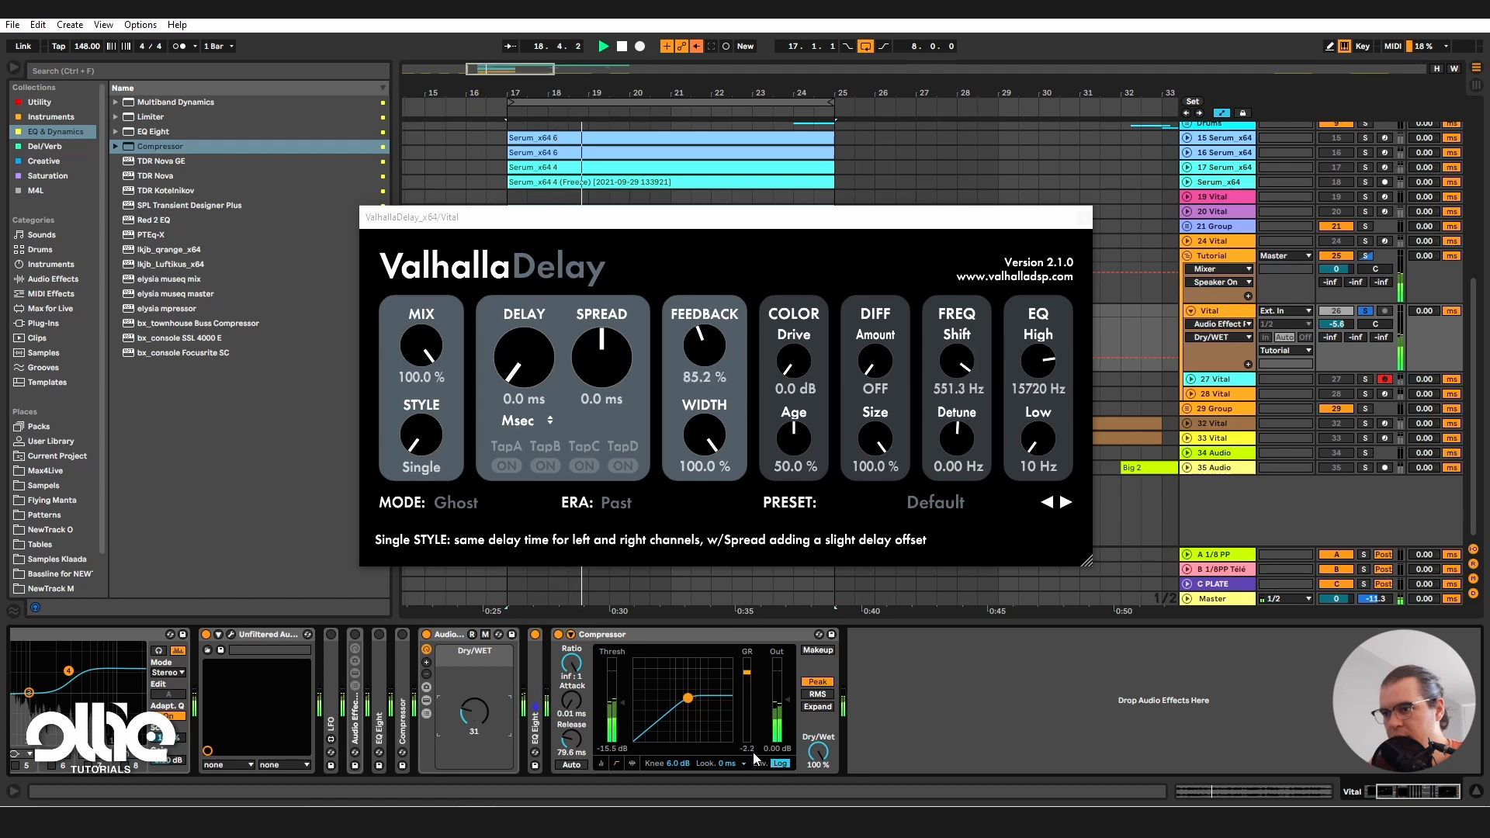
Step: Set the Compressor's output gain to 4 dB and return the rack's Dry/WET macro to 0
left_click(777, 749)
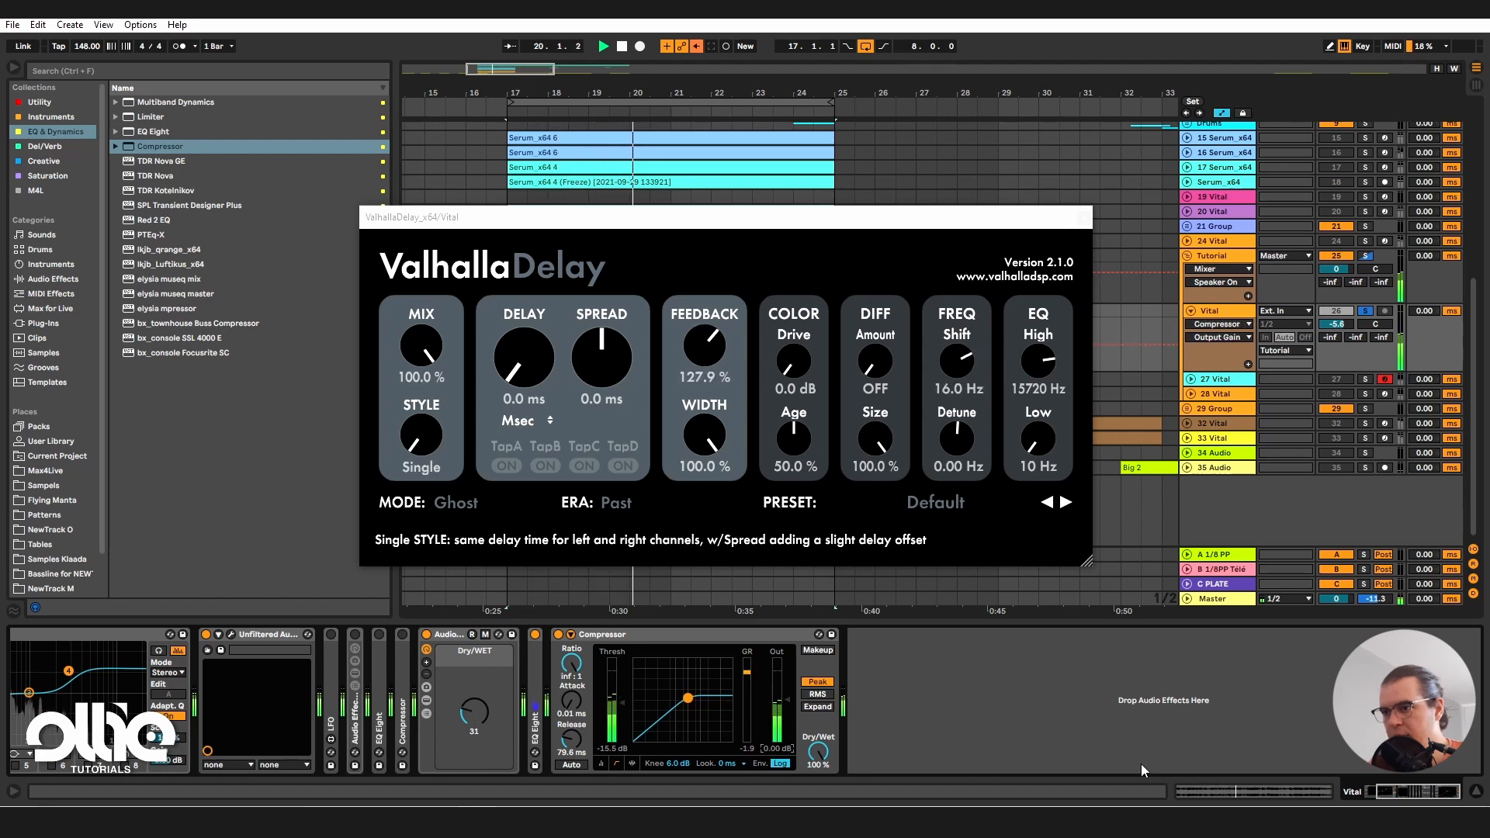
type("4")
key("Return")
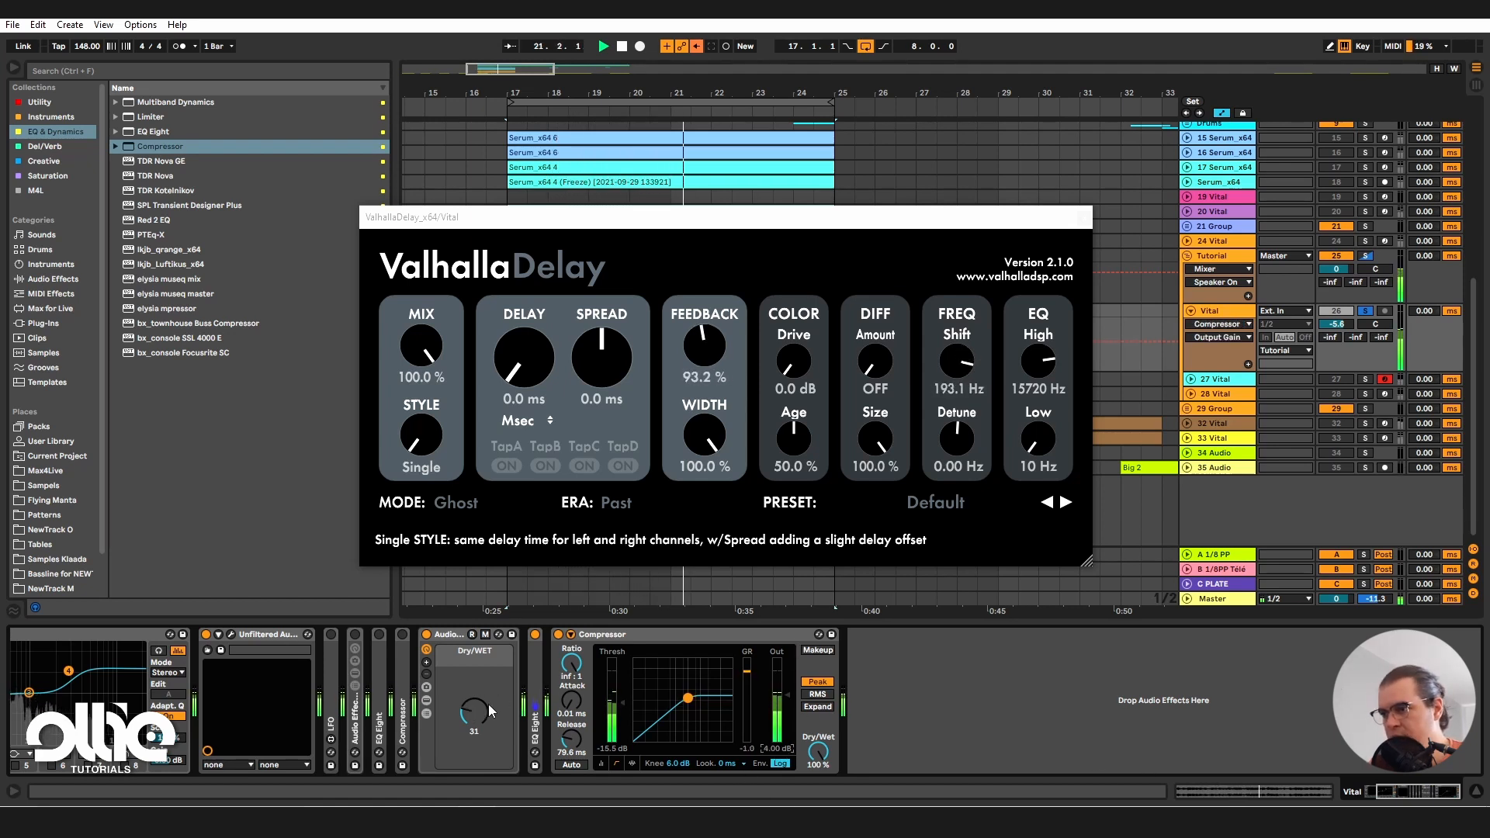
left_click(491, 711)
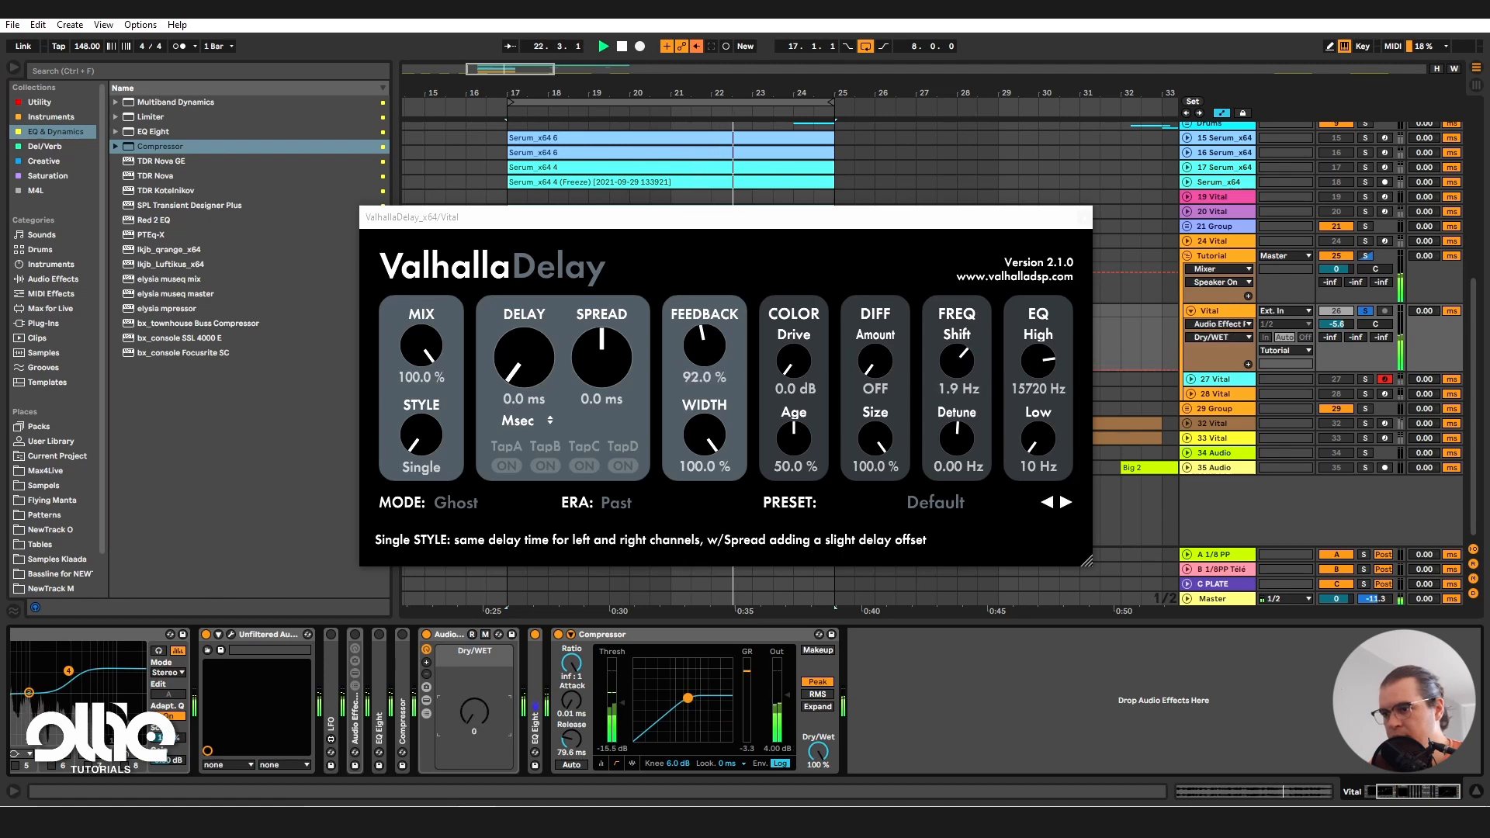
Step: Close the ValhallaDelay window, then unsolo the Vital track and audition the Dry/WET macro in the full mix
left_click(1084, 218)
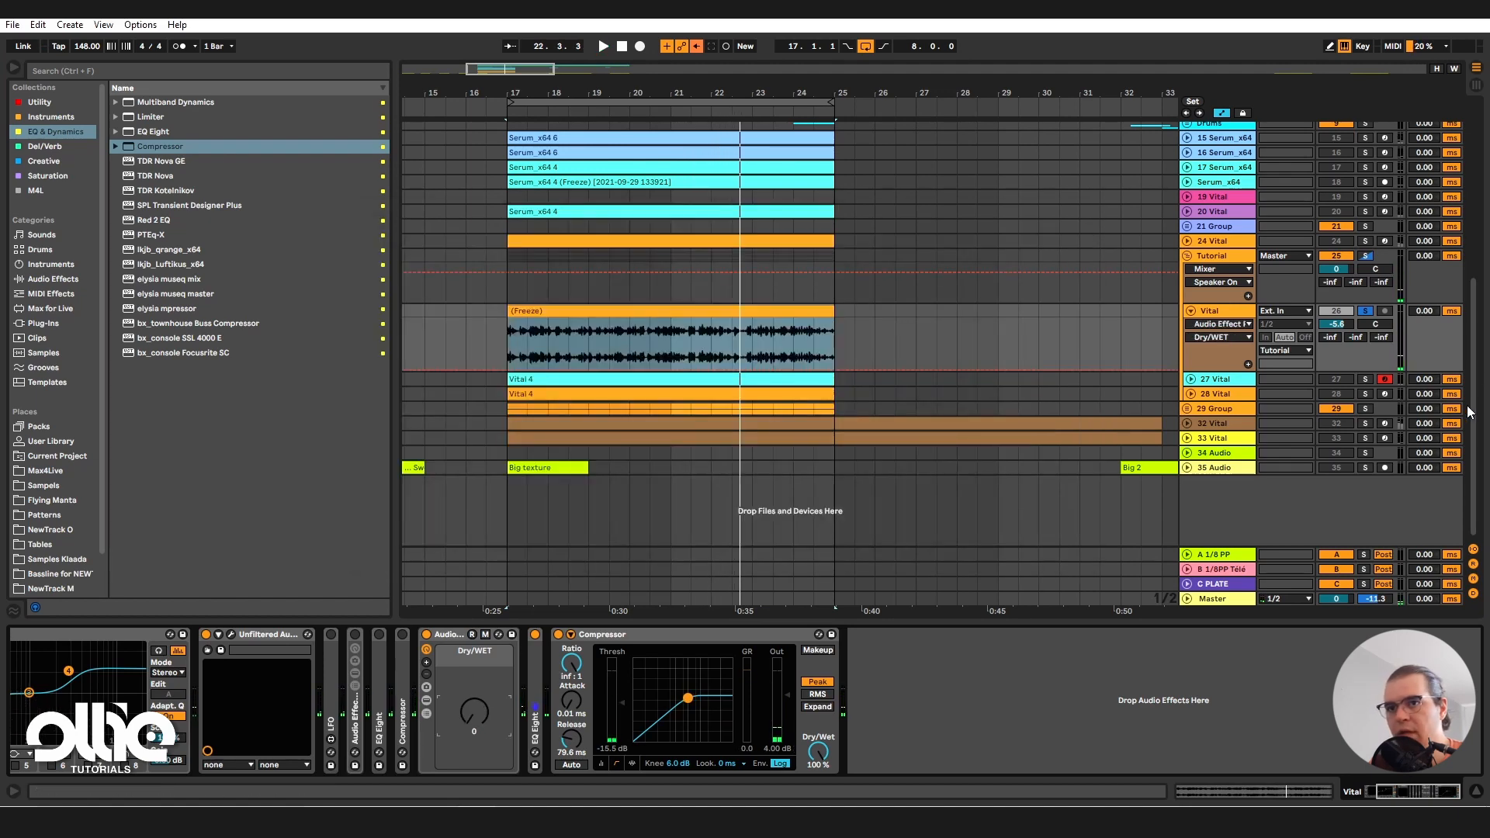
left_click(1365, 311)
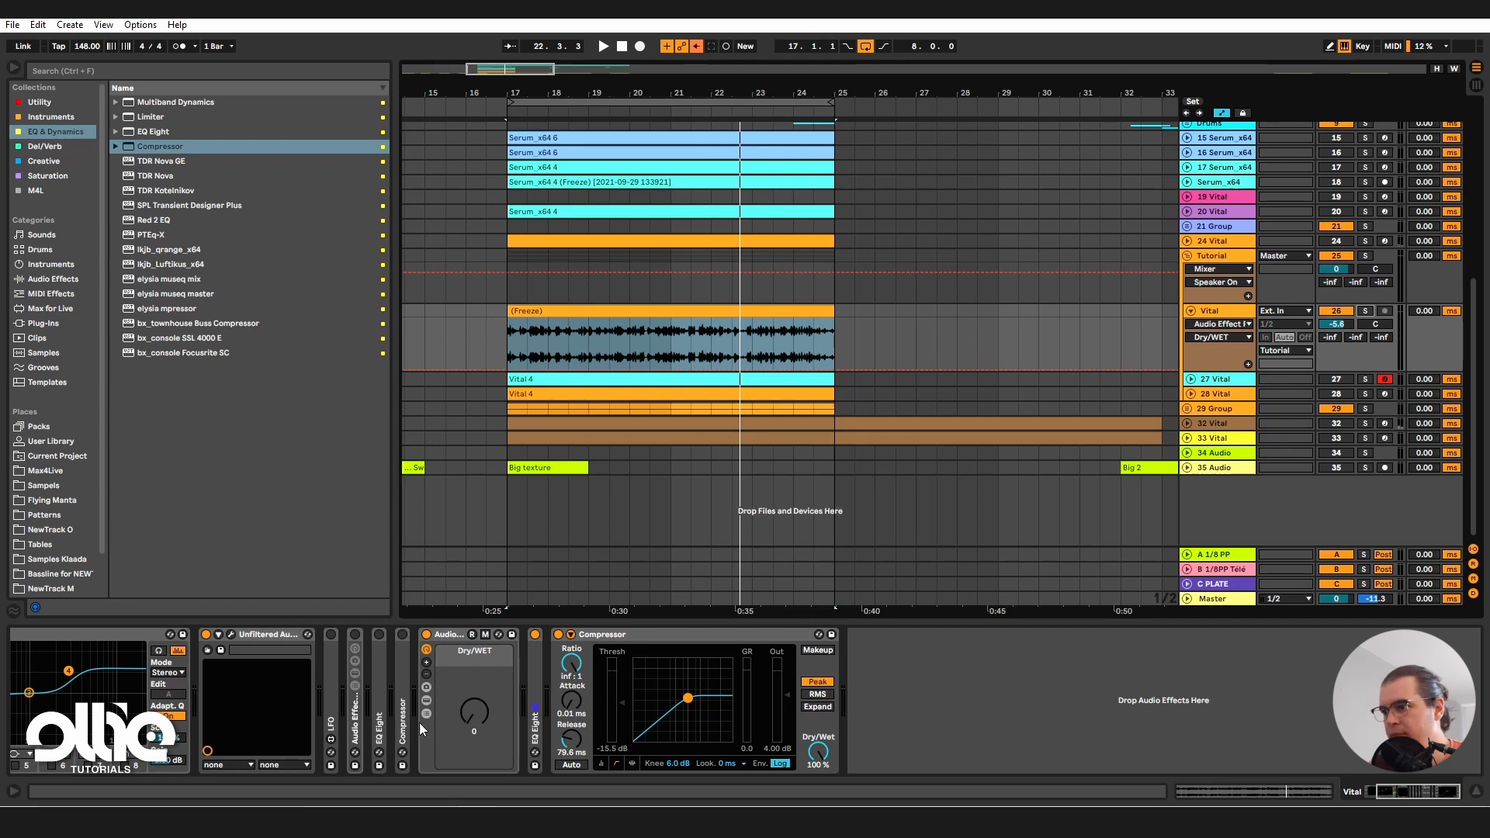
key("space")
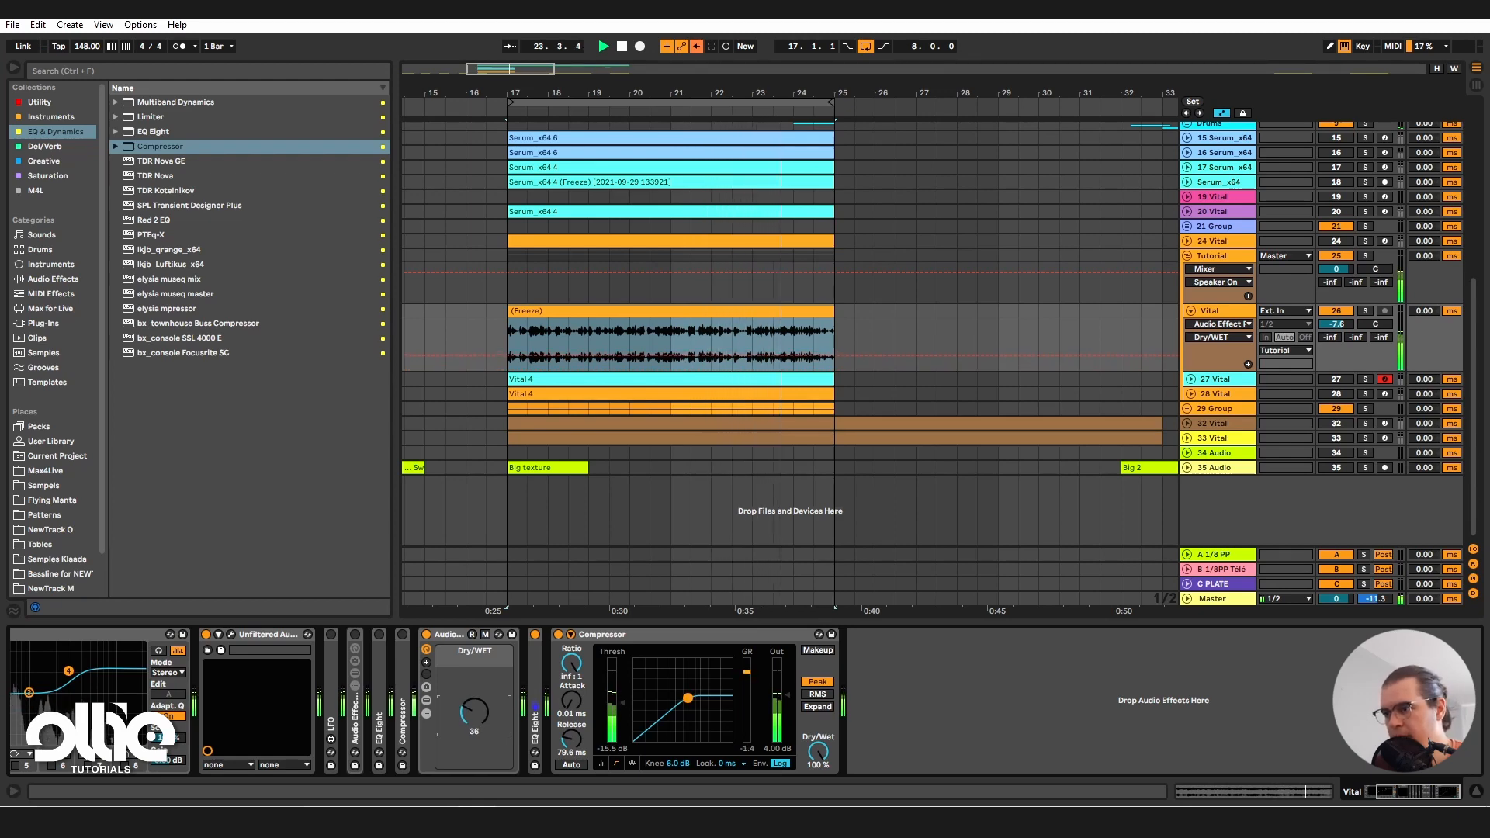
left_click_drag(1410, 792, 1322, 804)
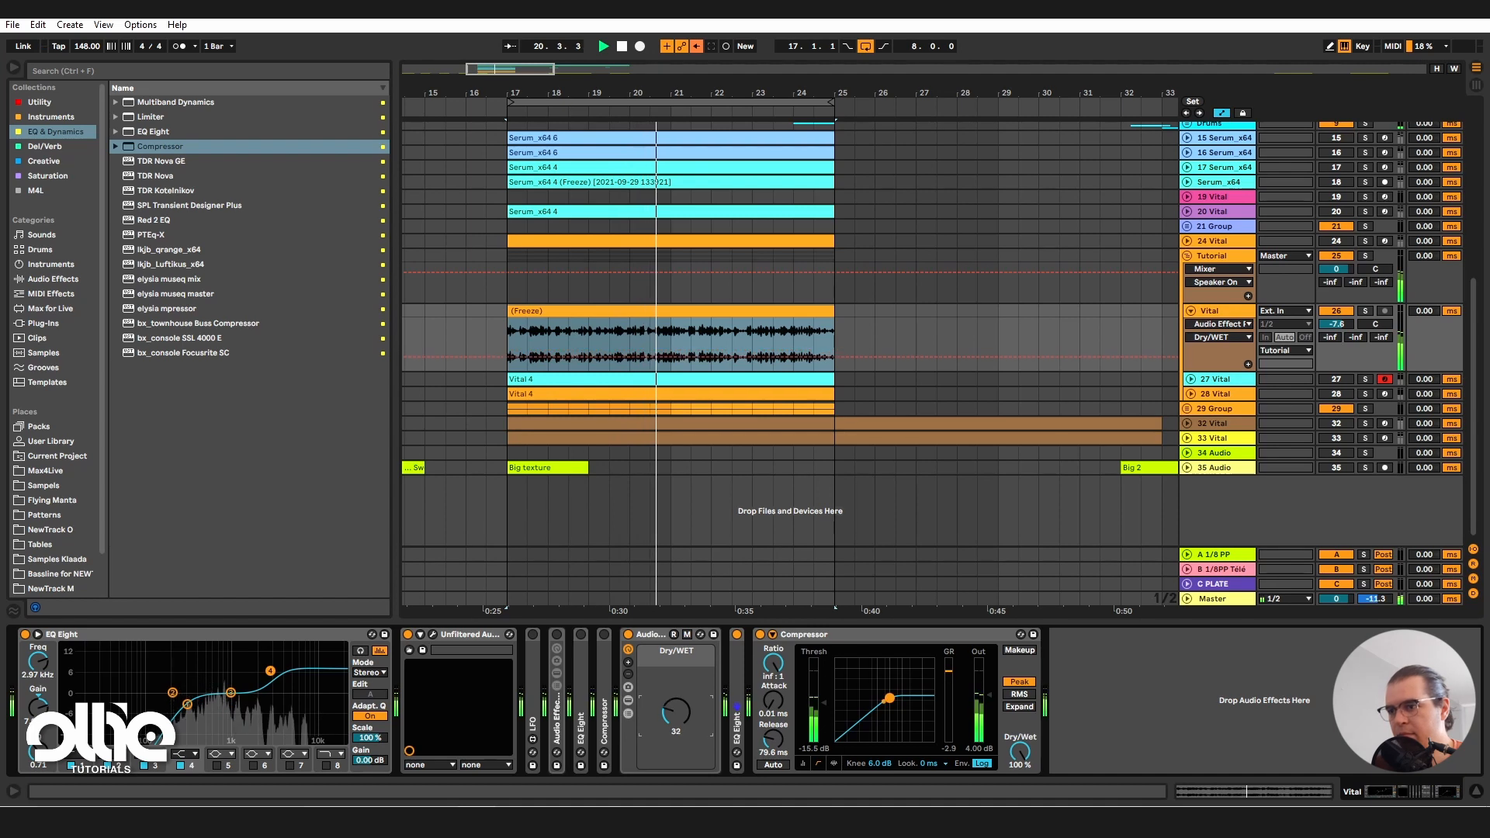
key("space")
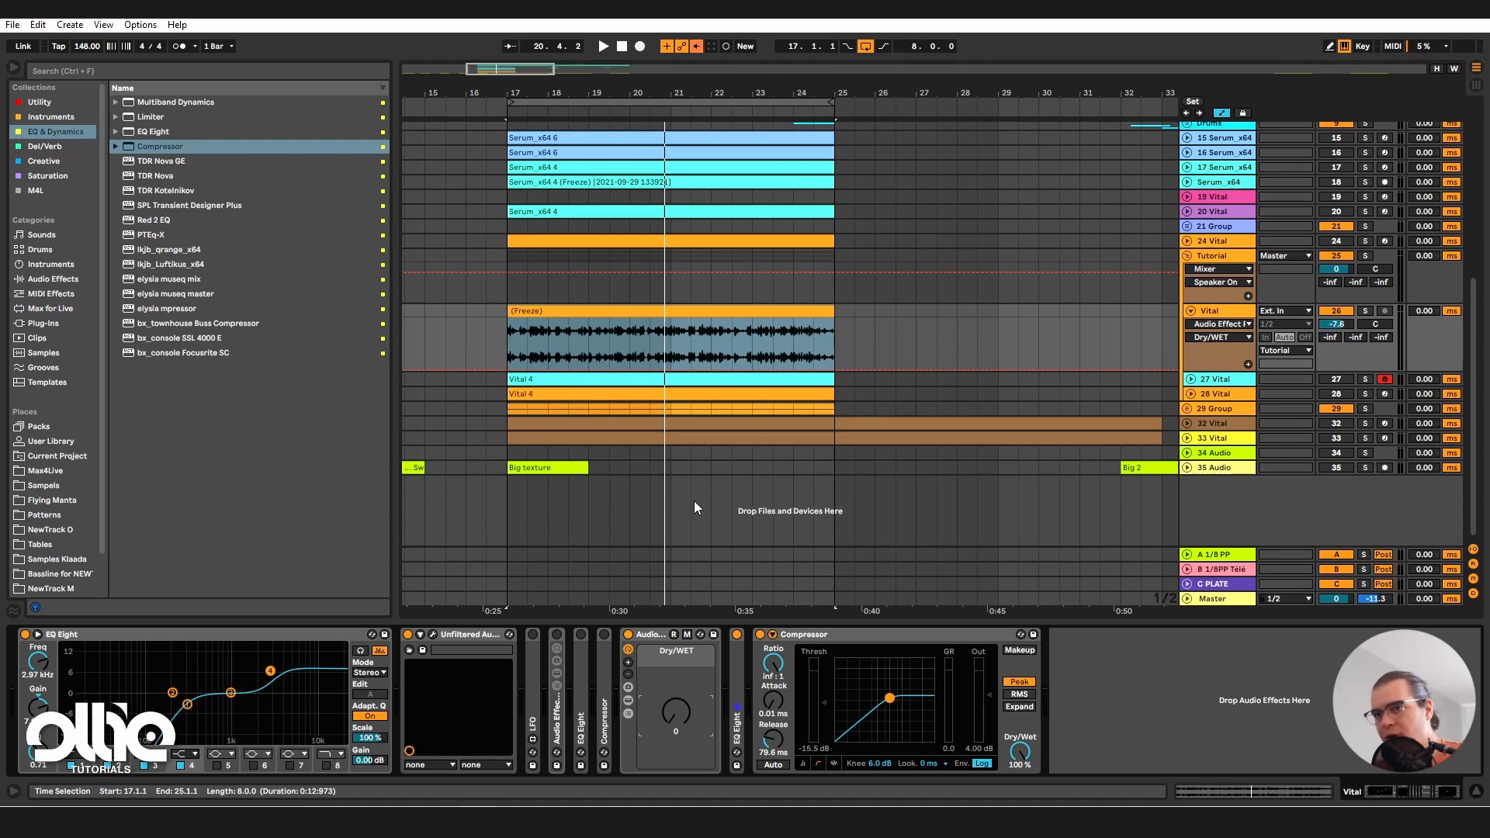
Step: Fold the frozen Vital track, then solo the 28 Vital track and play the loop
left_click(1192, 312)
left_click(1192, 342)
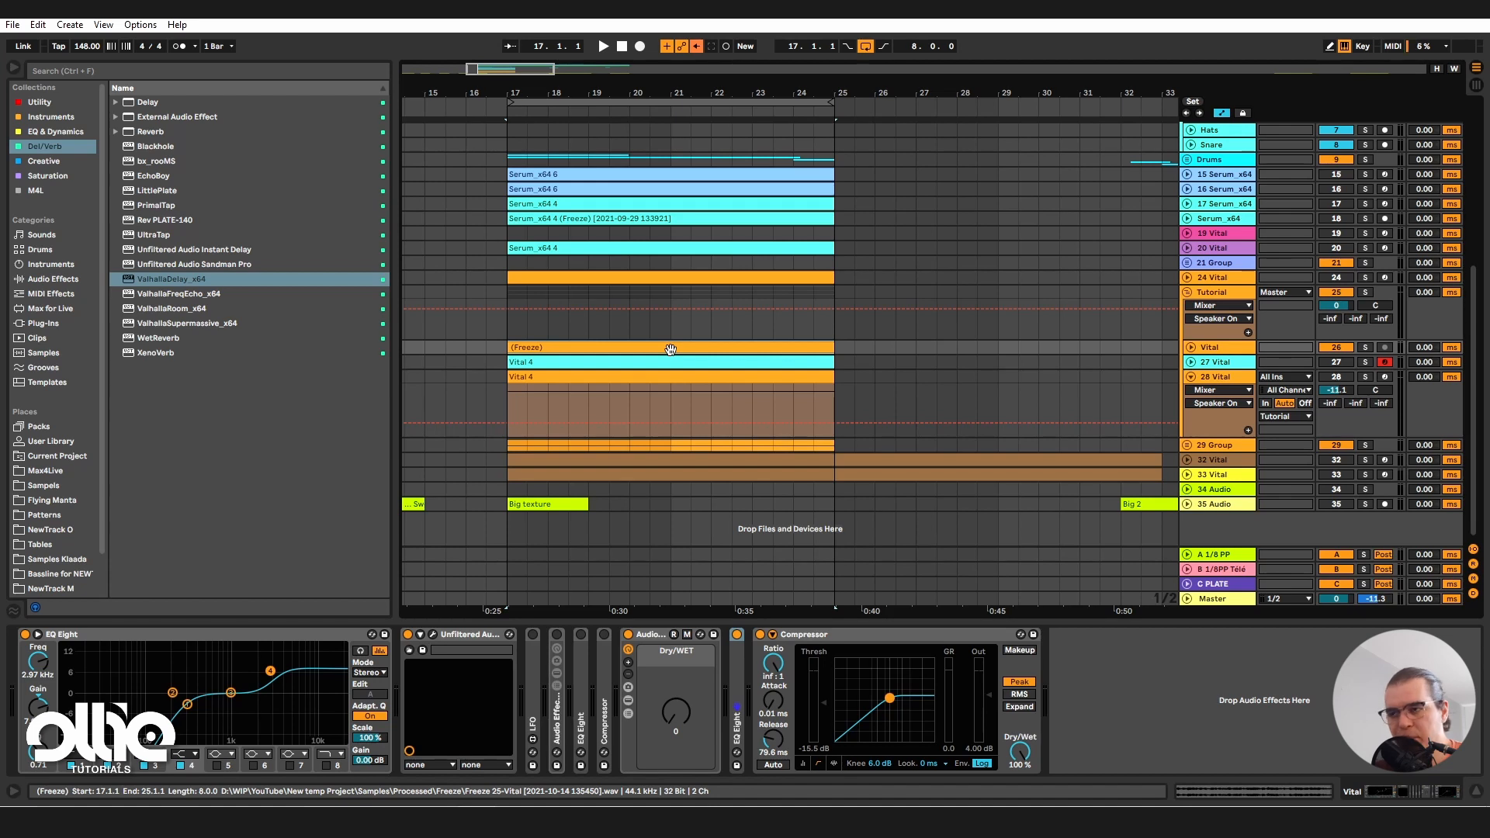
left_click(1223, 384)
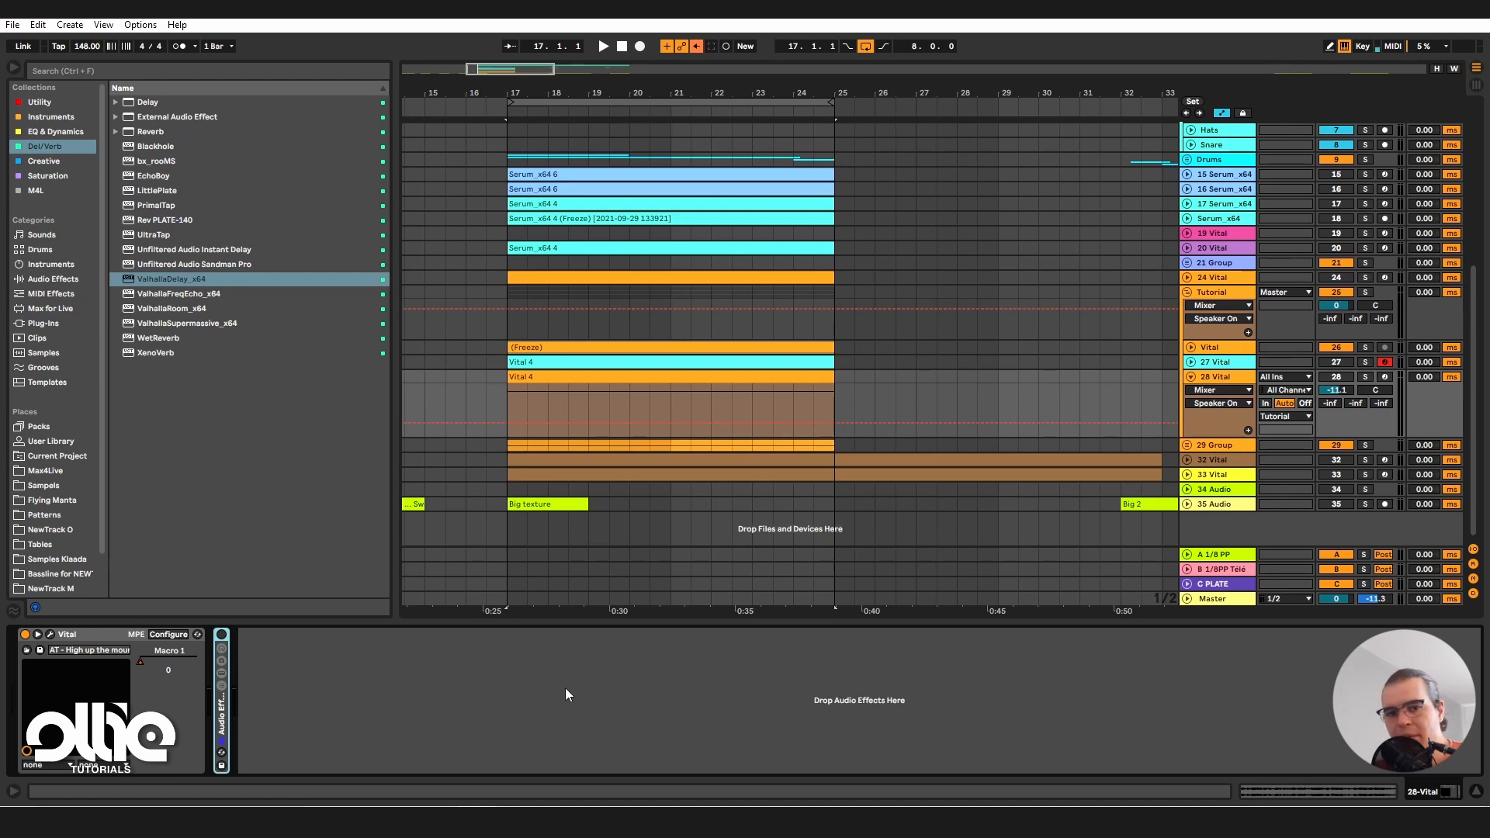
left_click(1365, 376)
key("space")
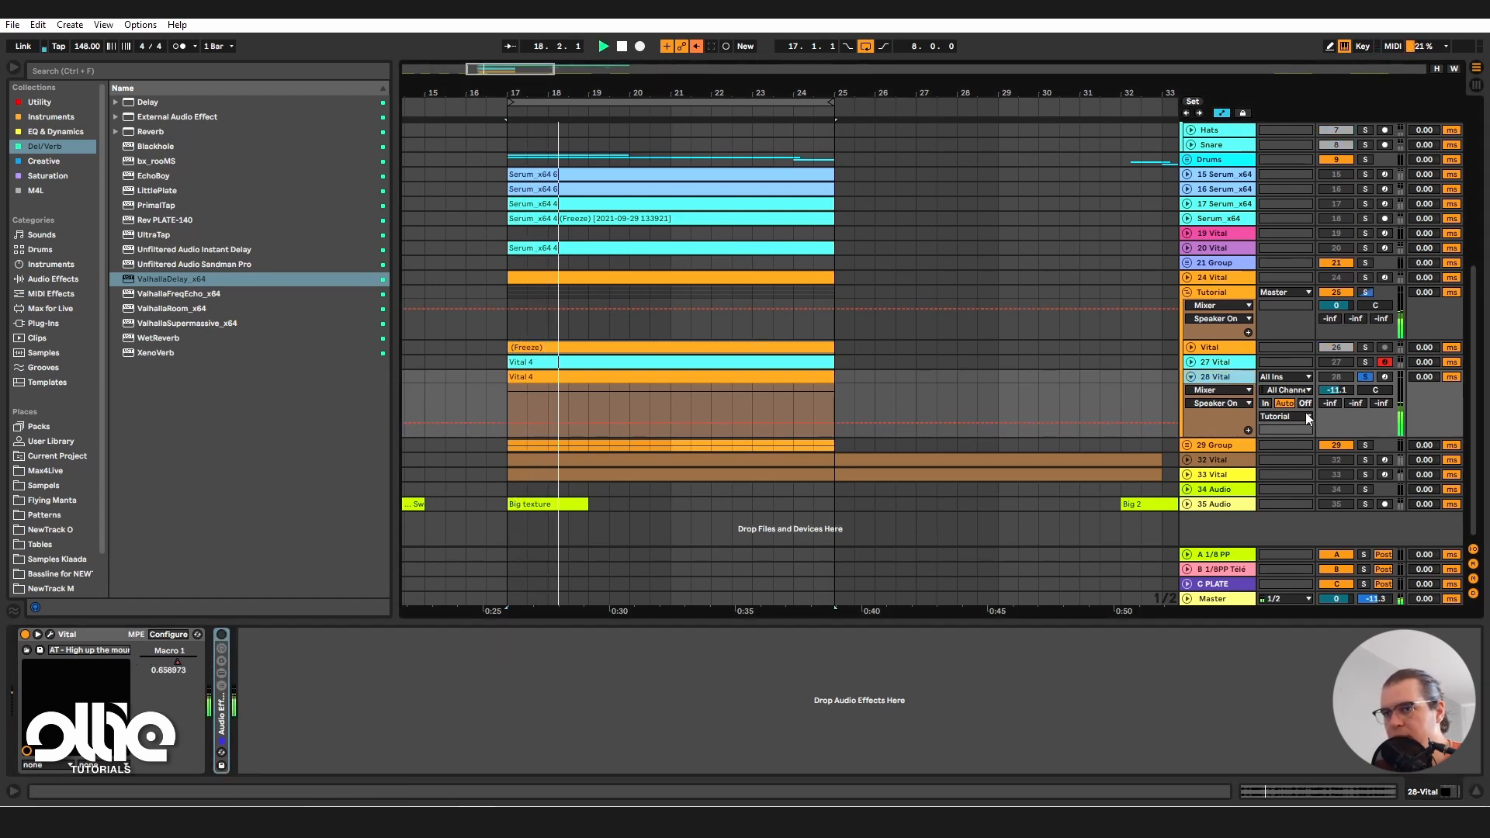
Step: Try send B at -4.0 dB and send C at -11.0 dB on 28 Vital, and look at its clip's notes
left_click_drag(1355, 402, 1381, 387)
left_click(1356, 403)
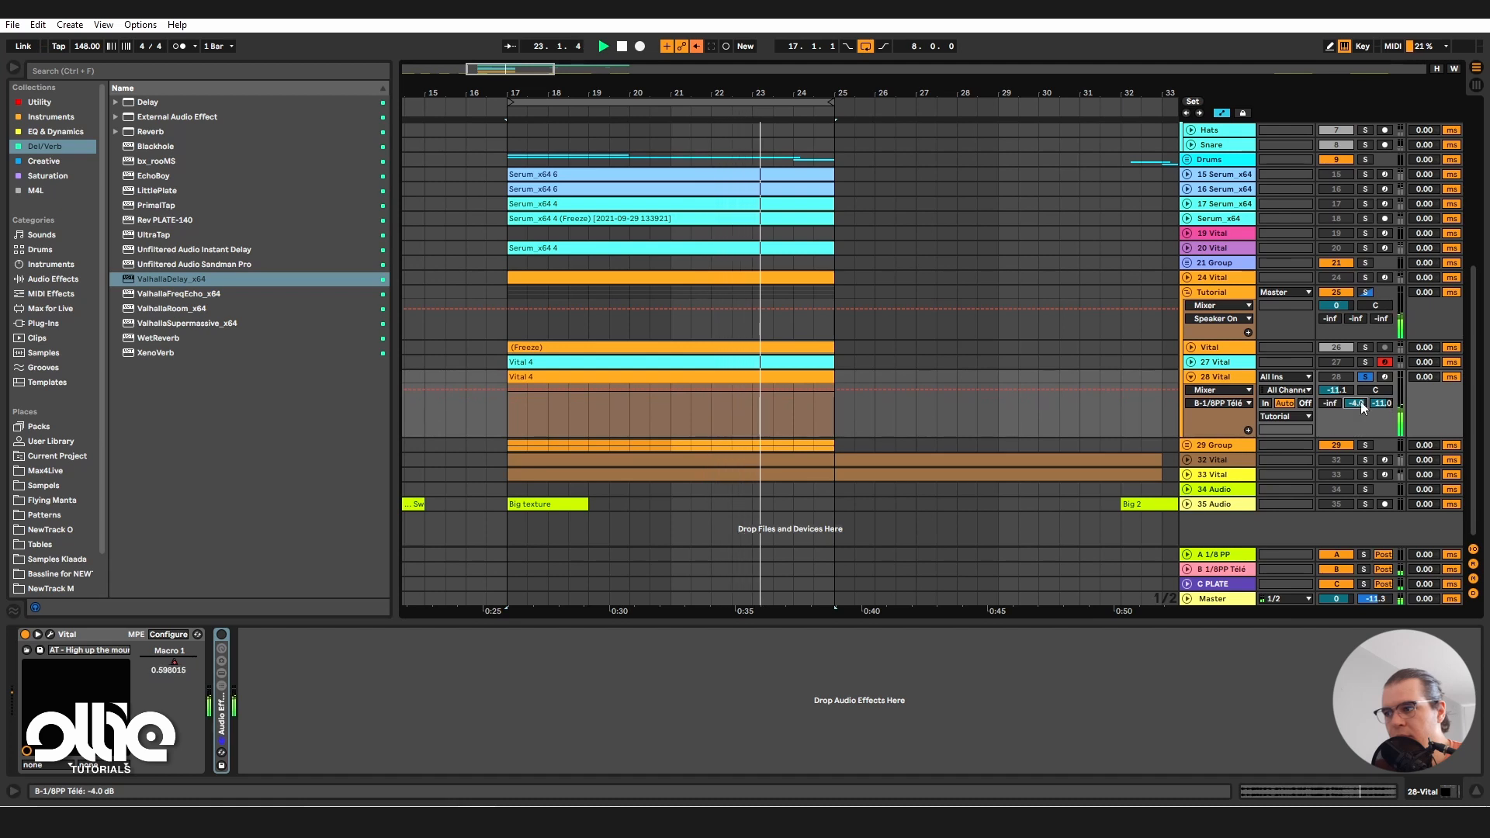
key("space")
double_click(768, 382)
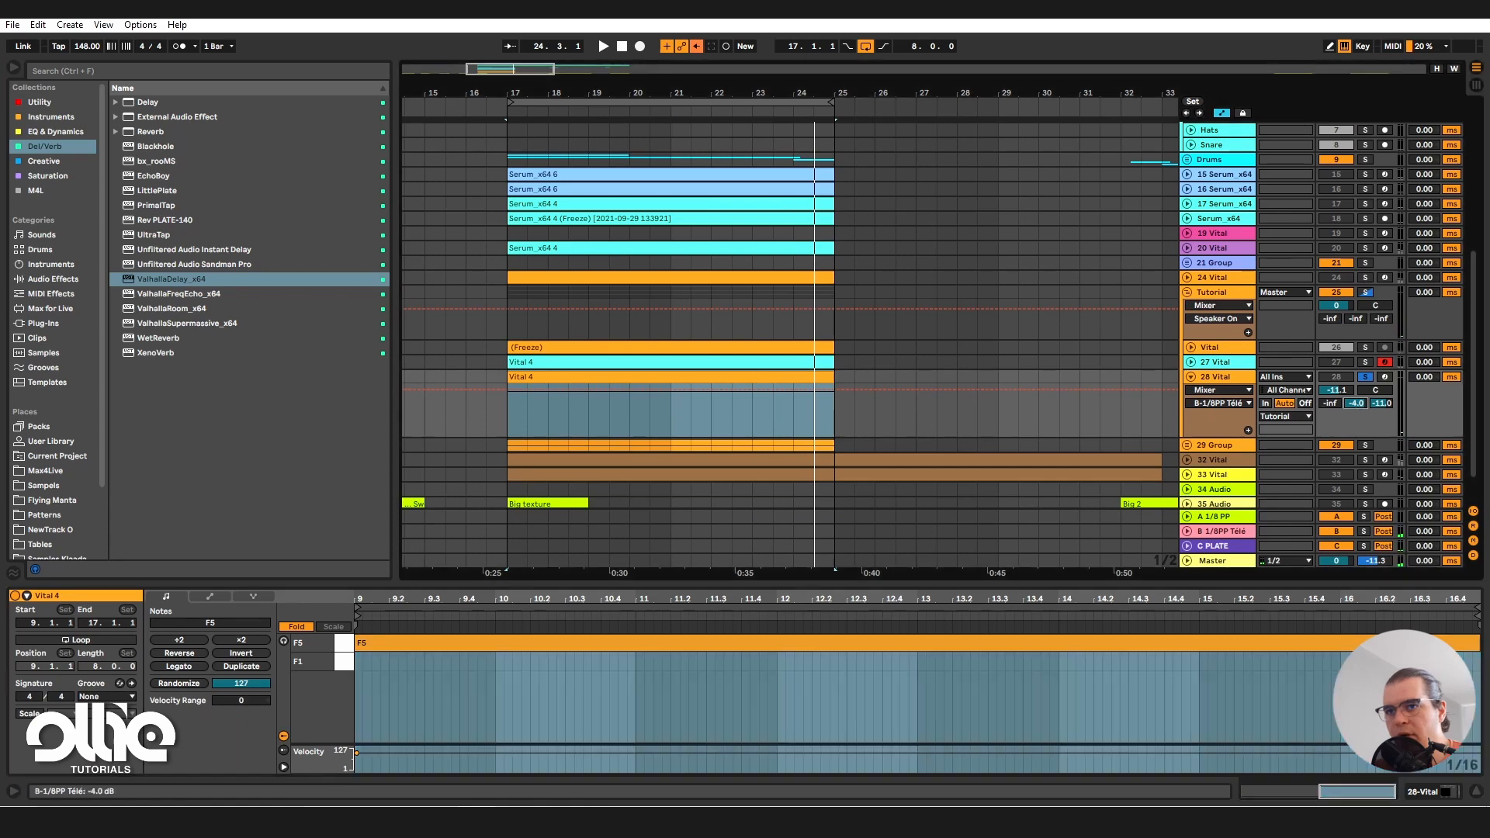
key("shift+Tab")
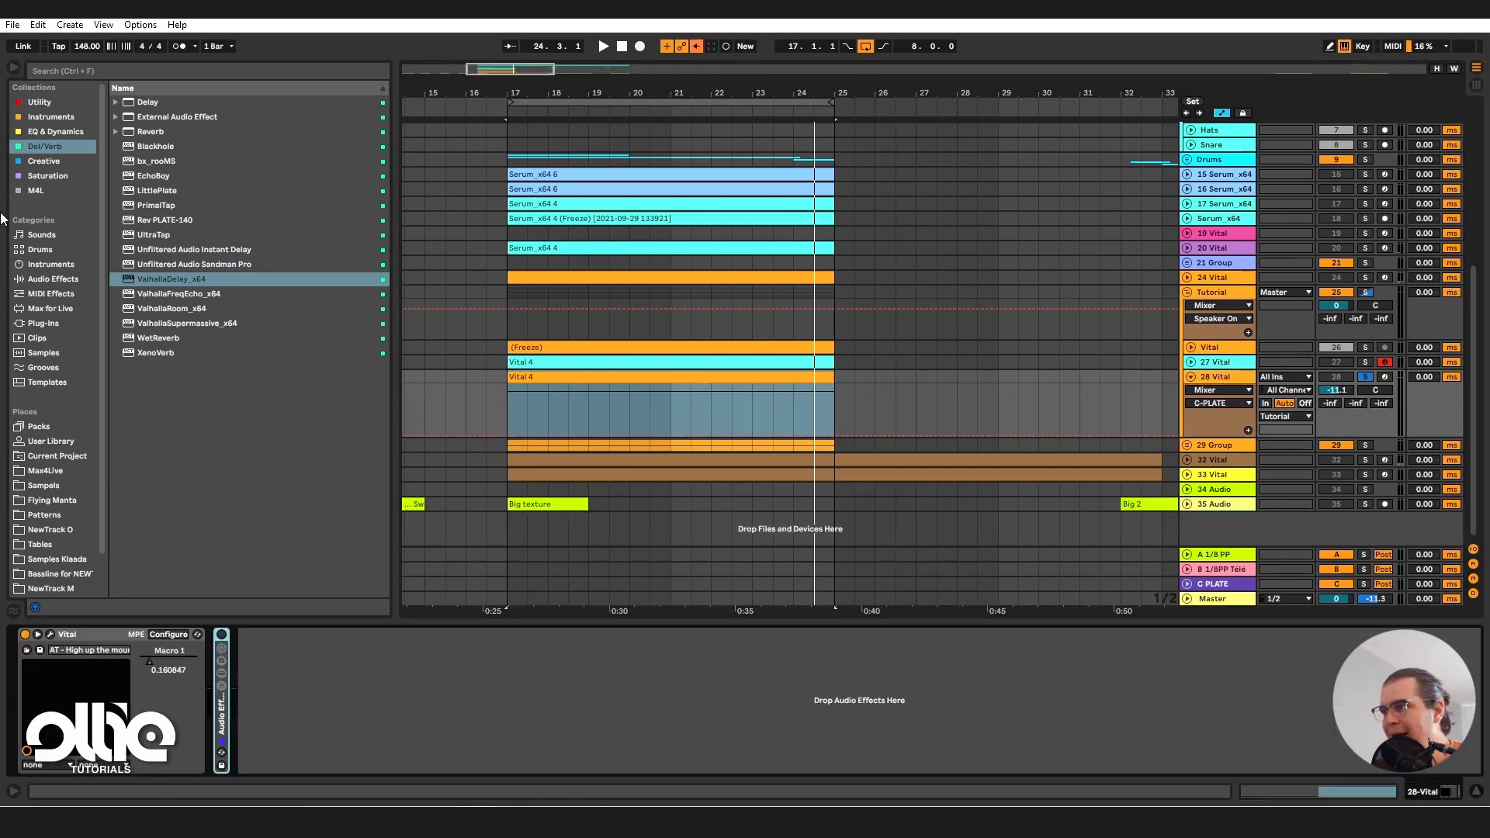
Step: Add ValhallaDelay after the rack on the 28 Vital track and set its mode to RevPitch
left_click_drag(157, 284, 388, 714)
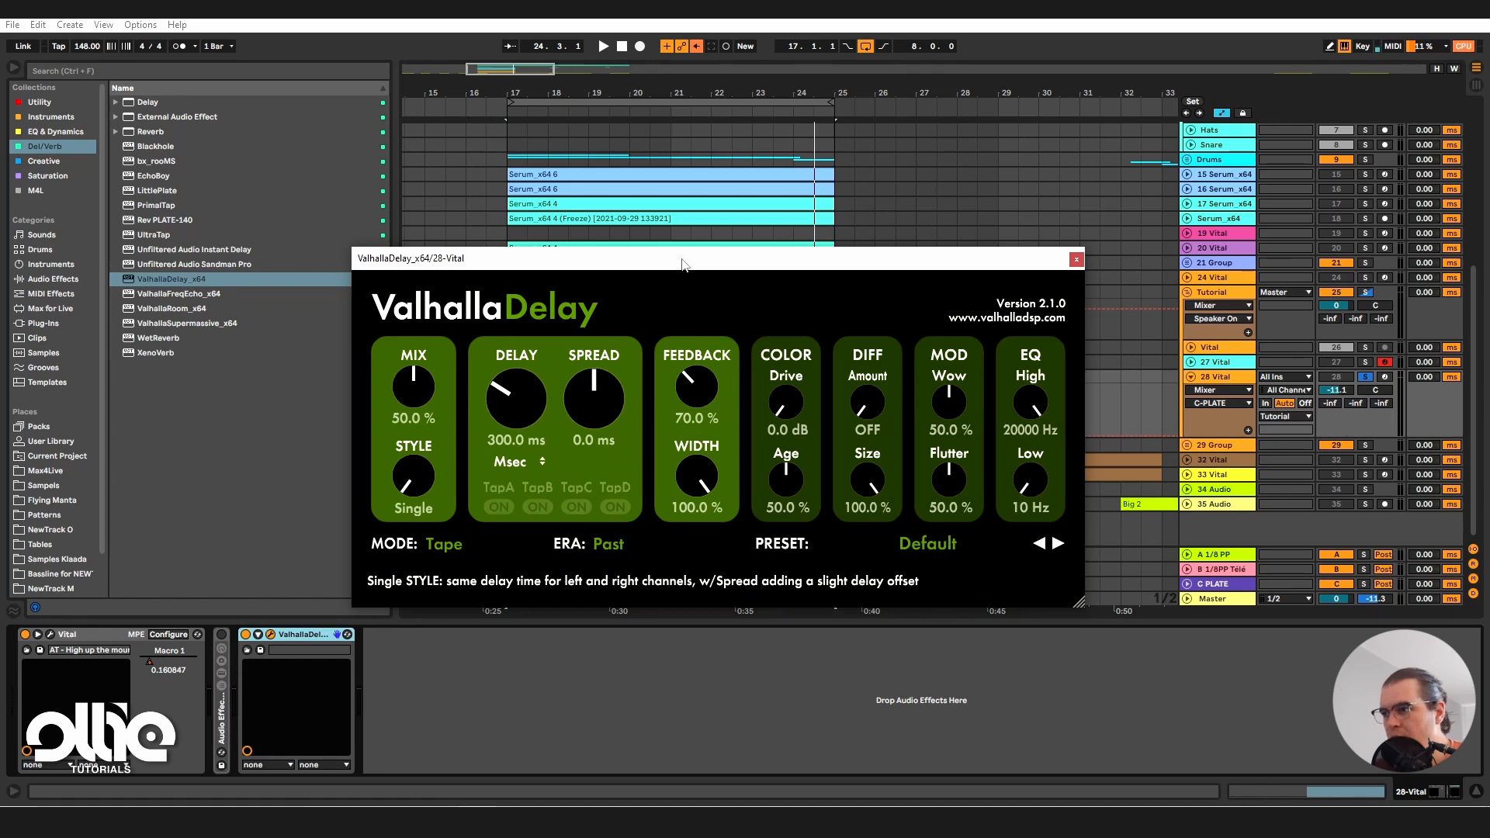
left_click(452, 546)
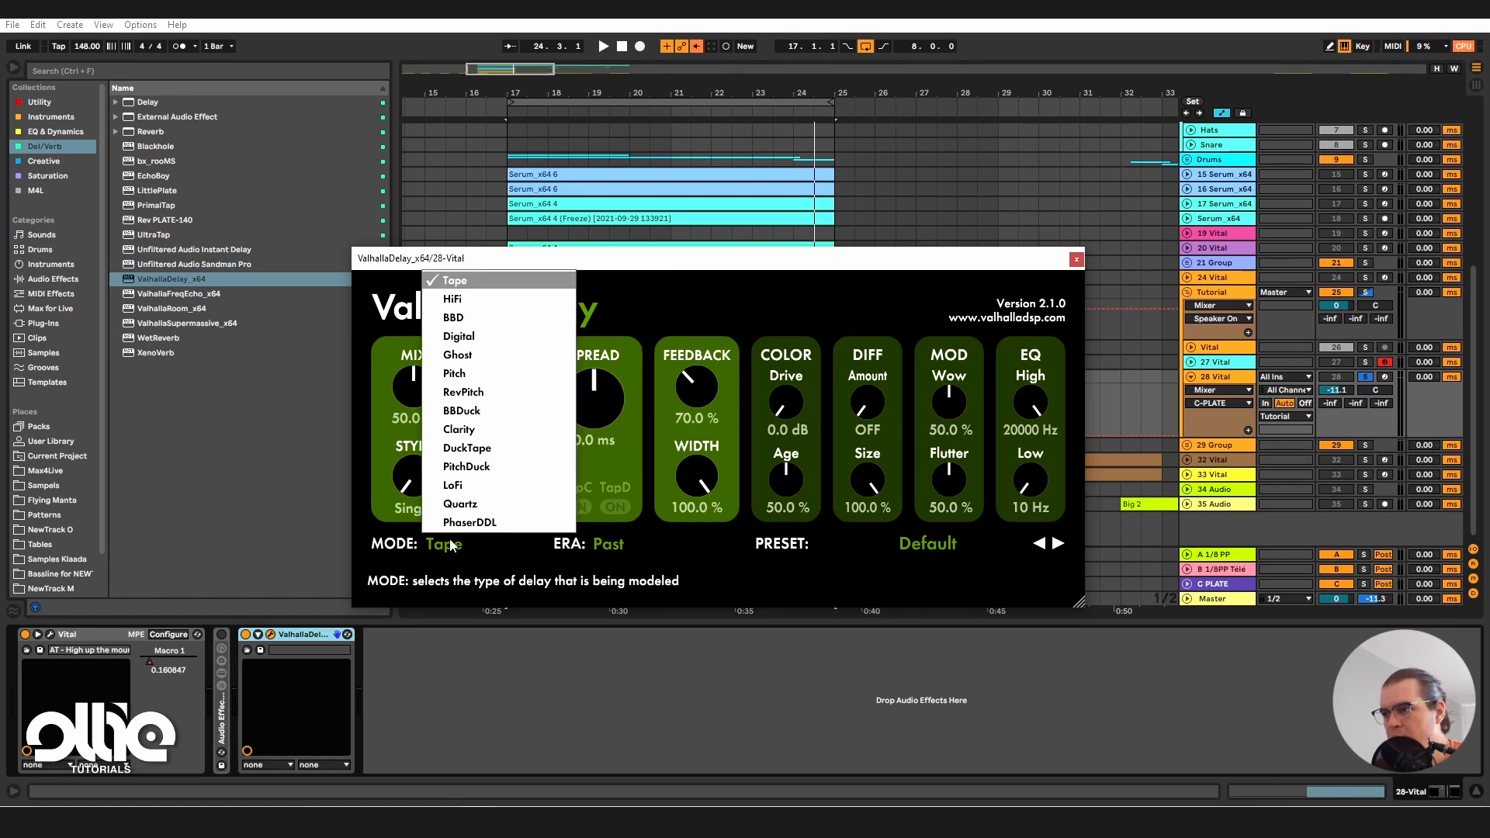
left_click(519, 392)
Step: Play the loop while trying ValhallaDelay's delay time and a Pitch Shift of 0.58 semi
key("space")
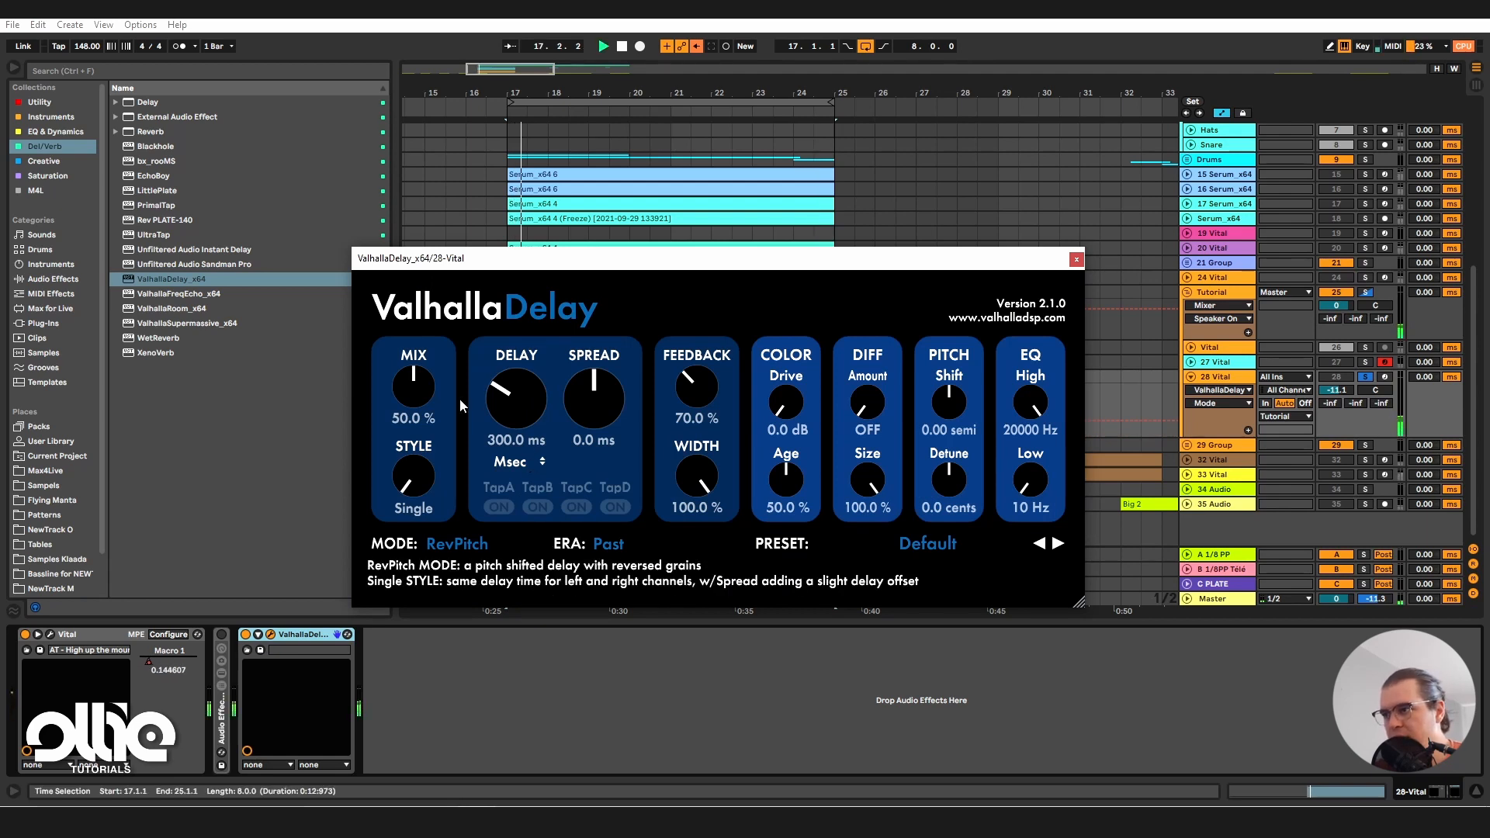
left_click_drag(532, 414, 542, 434)
double_click(538, 406)
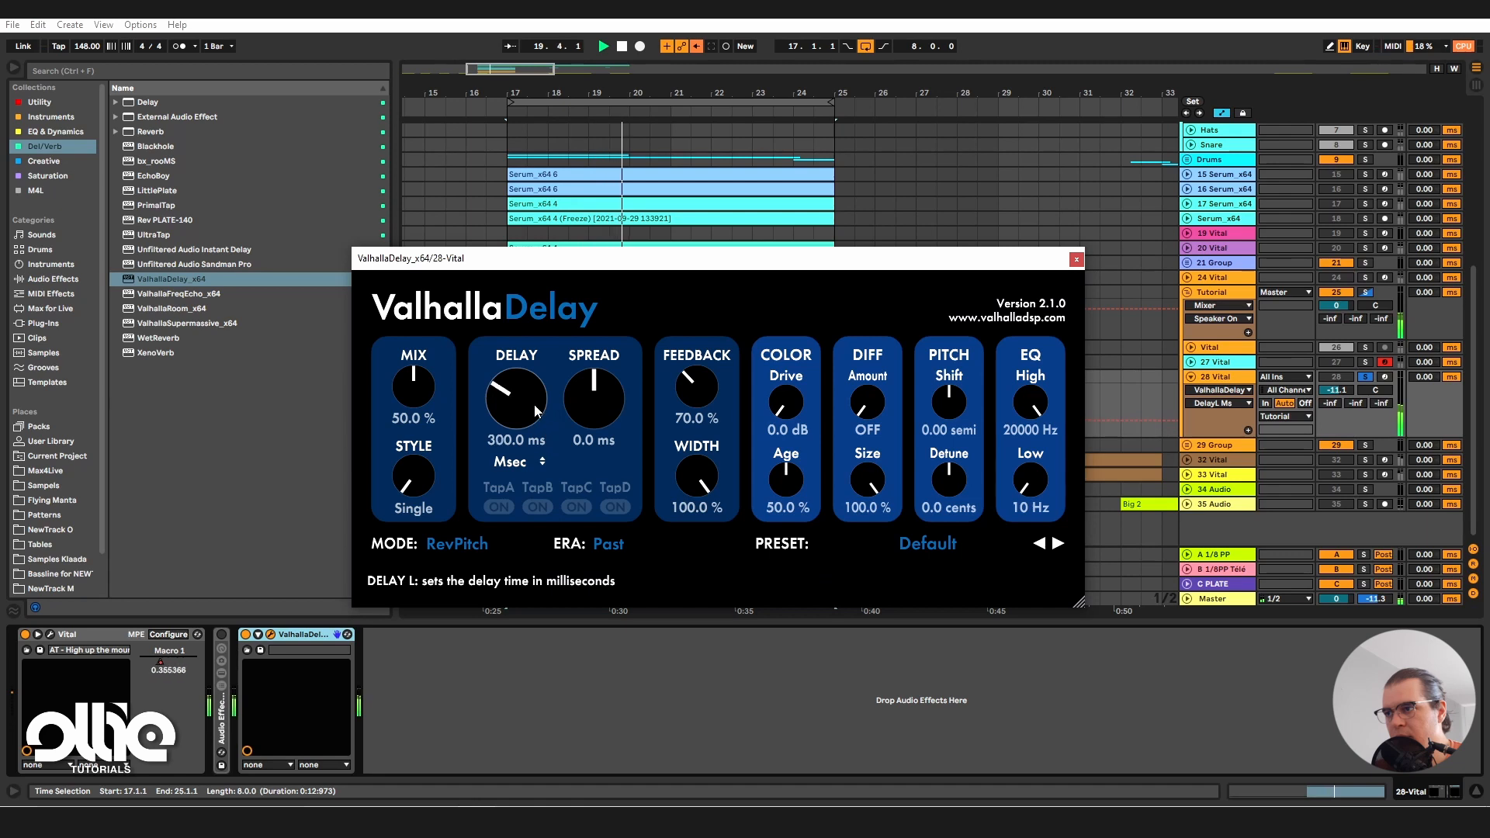
mouse_move(948, 400)
left_mouse_down()
mouse_move(976, 378)
mouse_move(966, 453)
mouse_move(969, 411)
left_mouse_up()
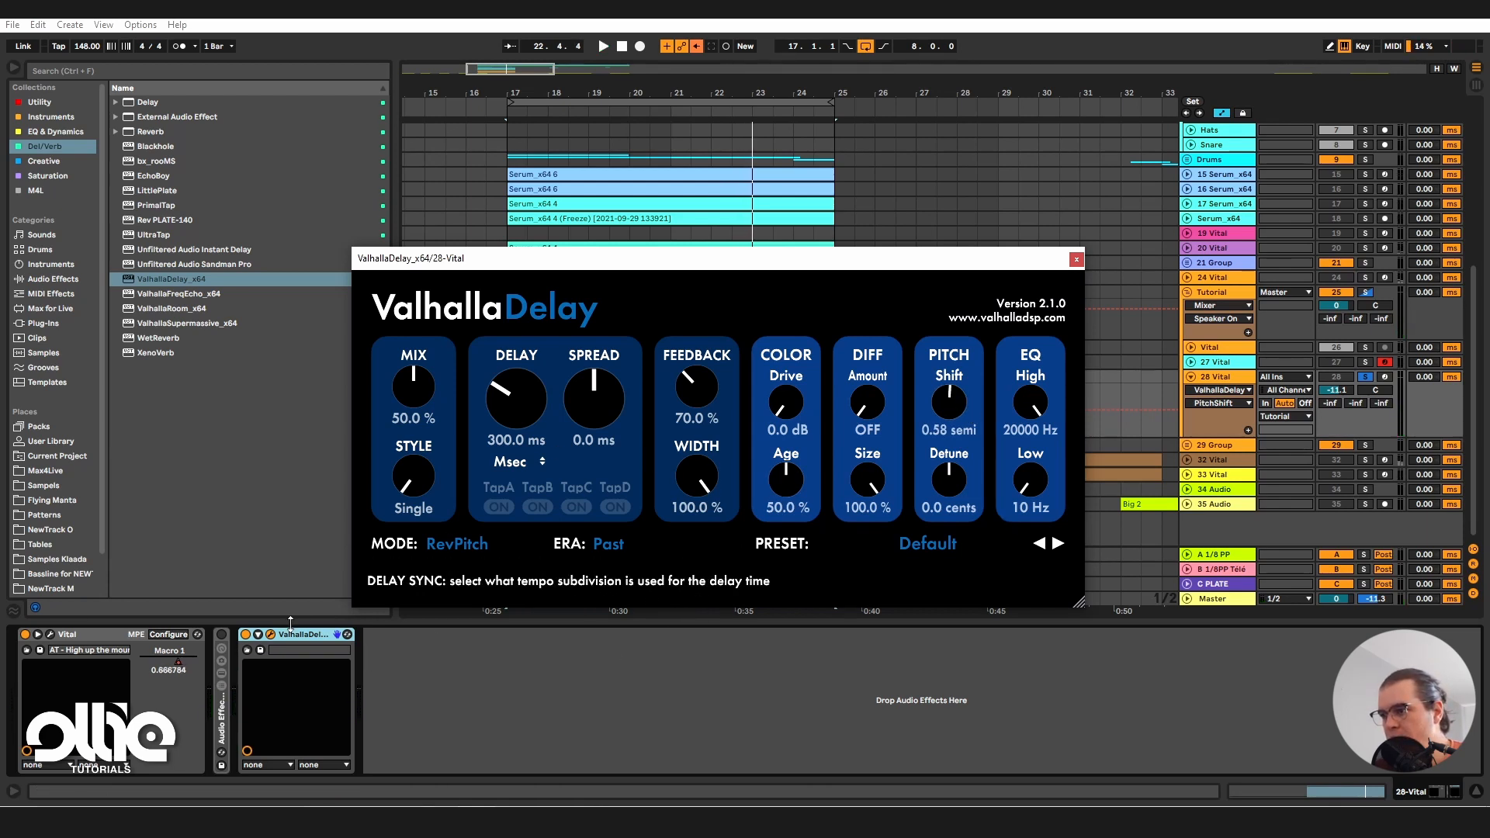
Step: Group ValhallaDelay into an Audio Effect Rack with its macros shown and reset Pitch Shift to 0.00 semi
left_click(210, 680)
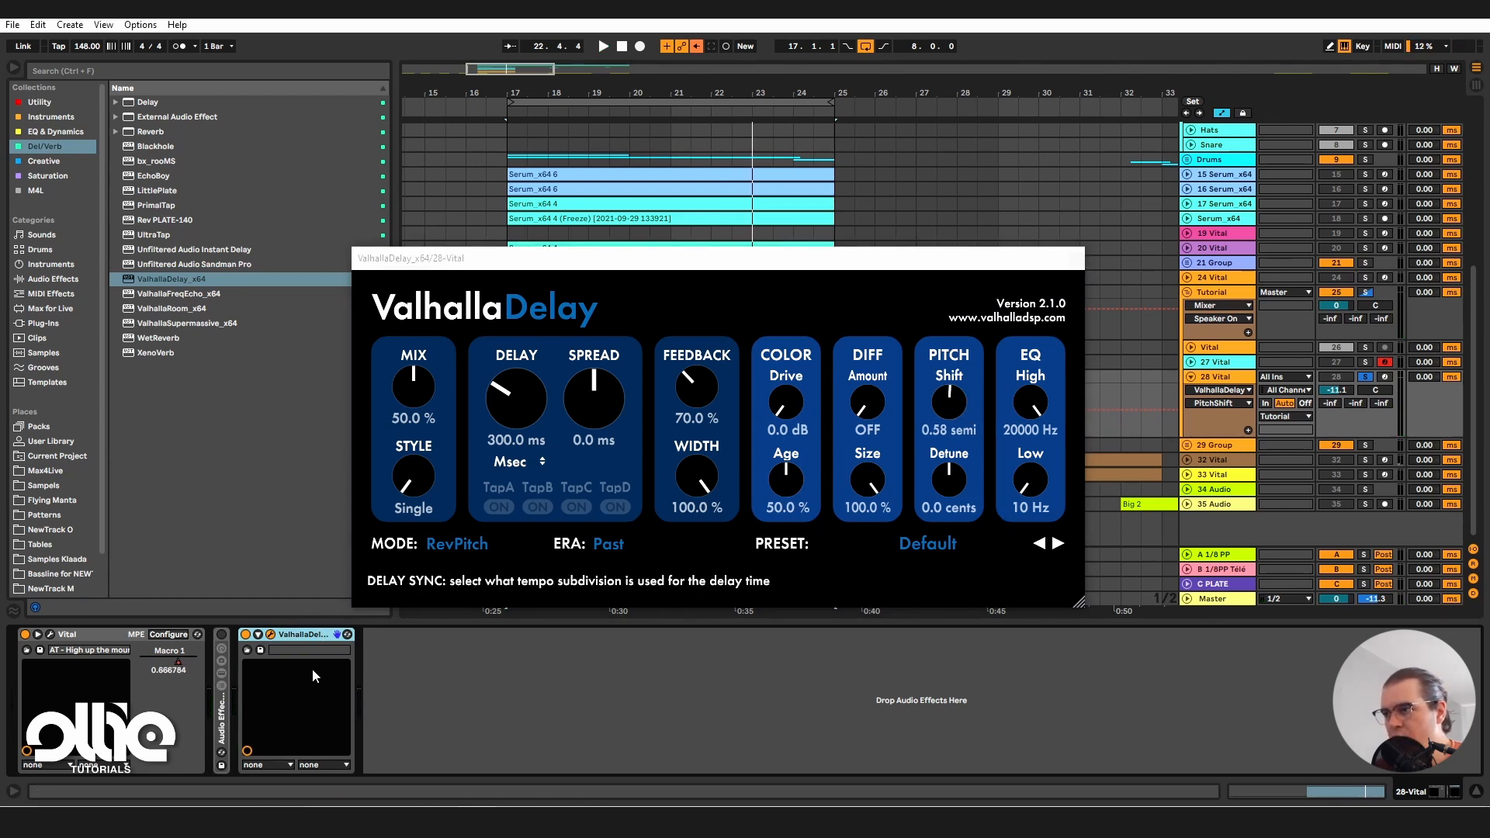
key("ctrl+g")
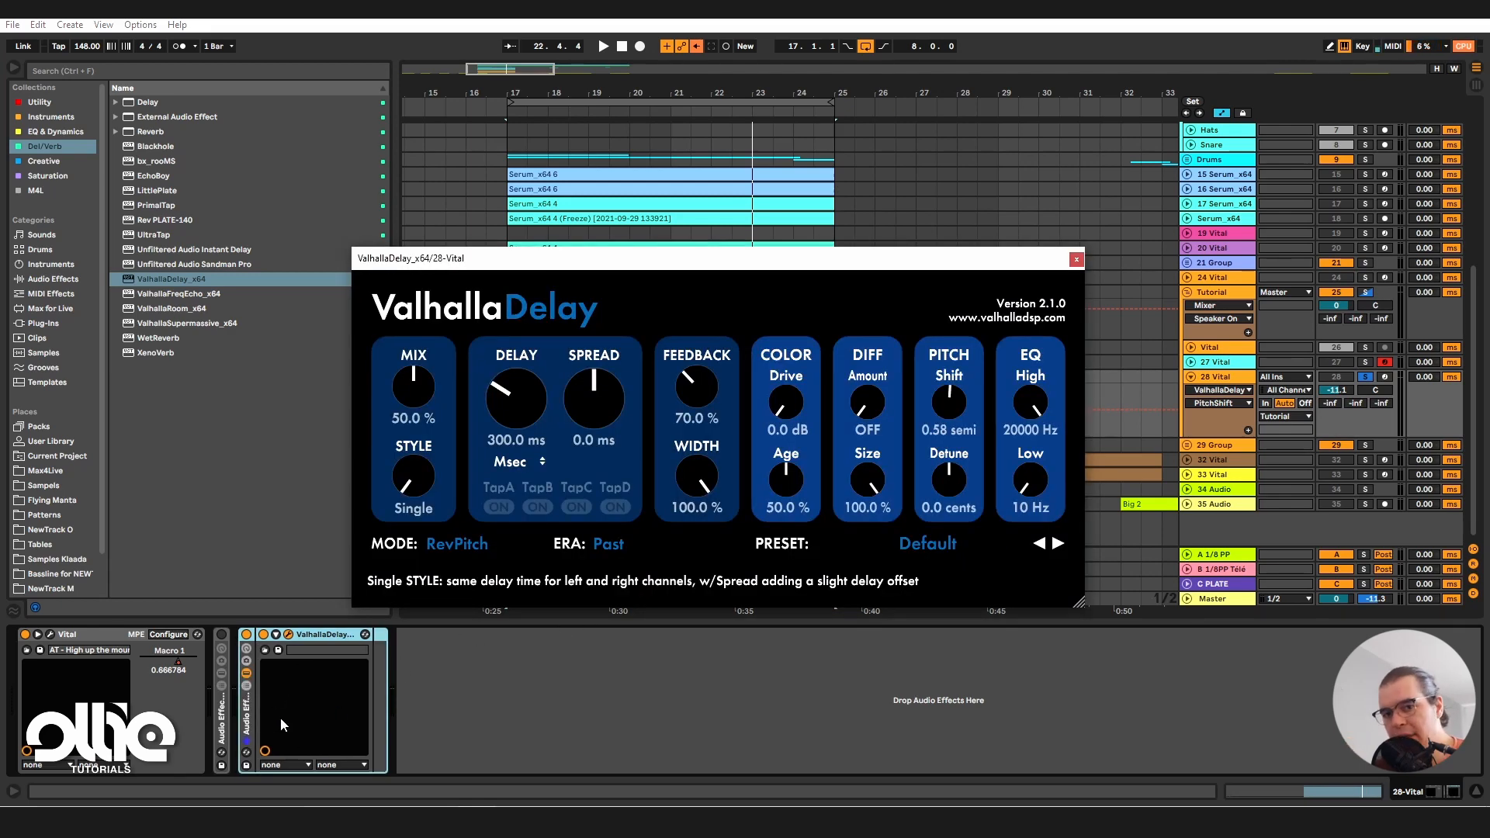
left_click(246, 652)
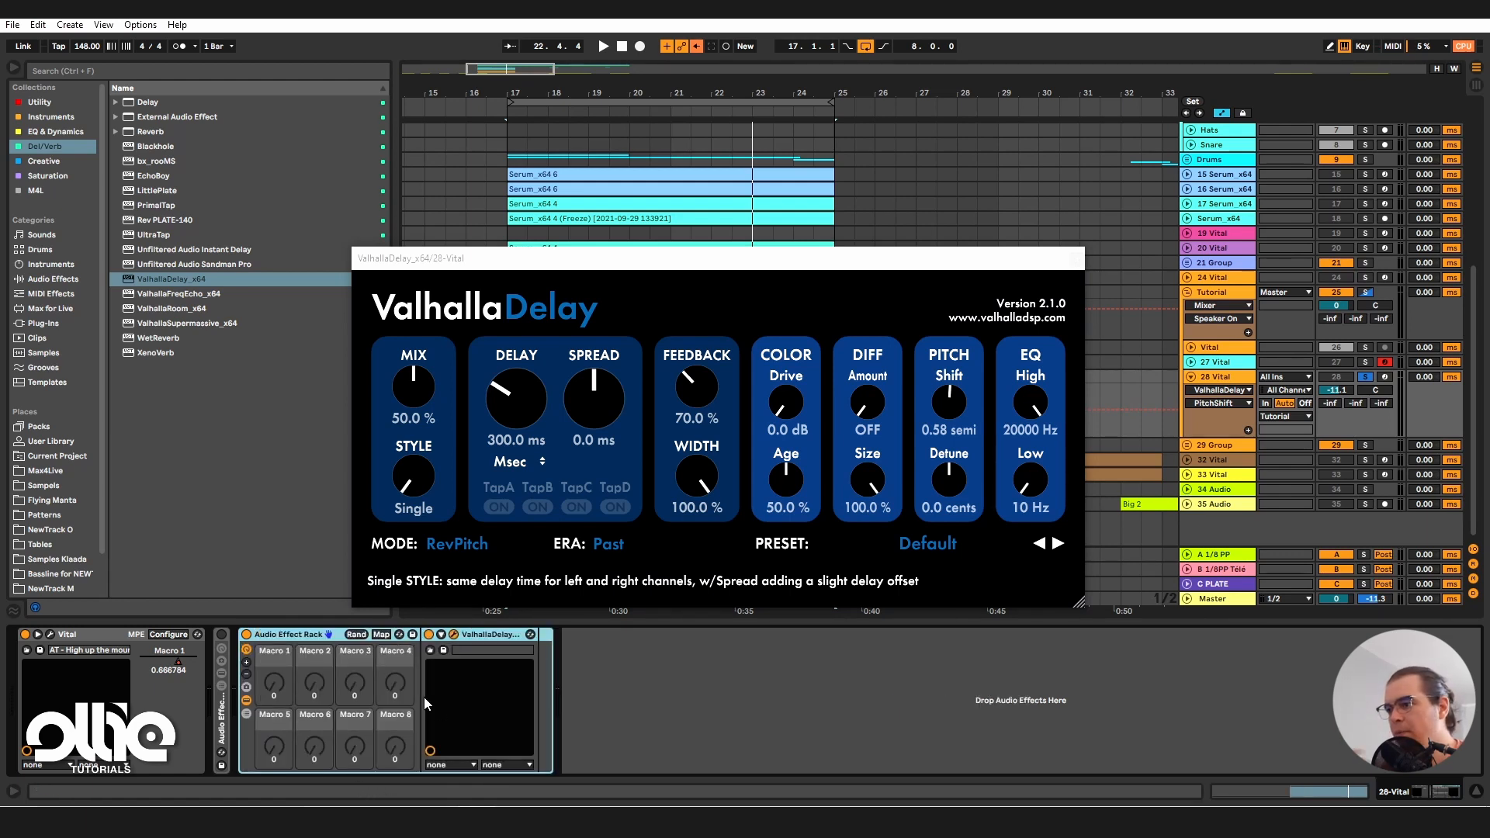
mouse_move(523, 421)
left_mouse_down()
mouse_move(520, 455)
mouse_move(530, 412)
left_mouse_up()
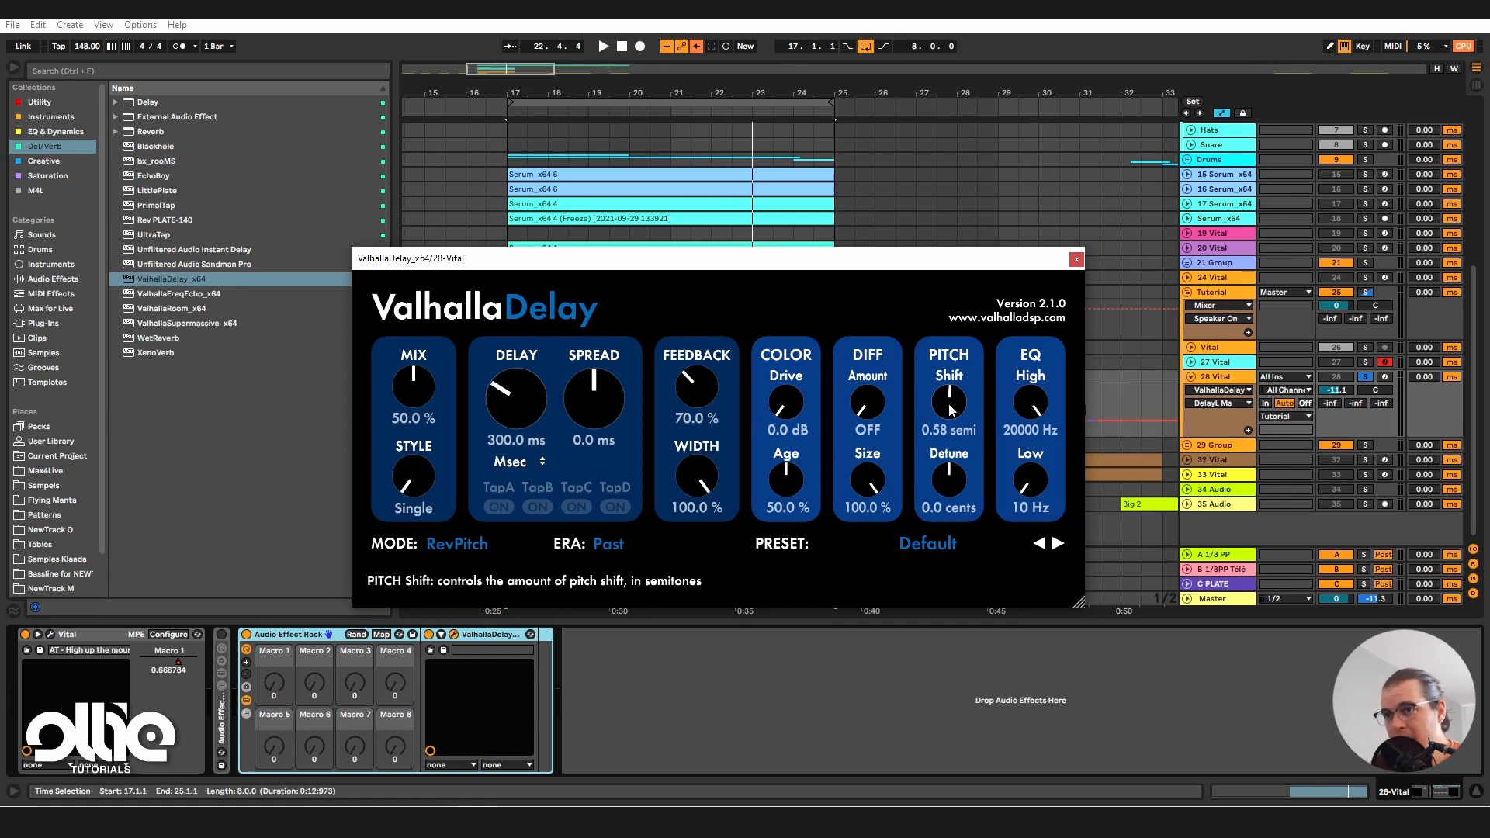
mouse_move(949, 402)
left_mouse_down()
mouse_move(947, 416)
mouse_move(952, 403)
left_mouse_up()
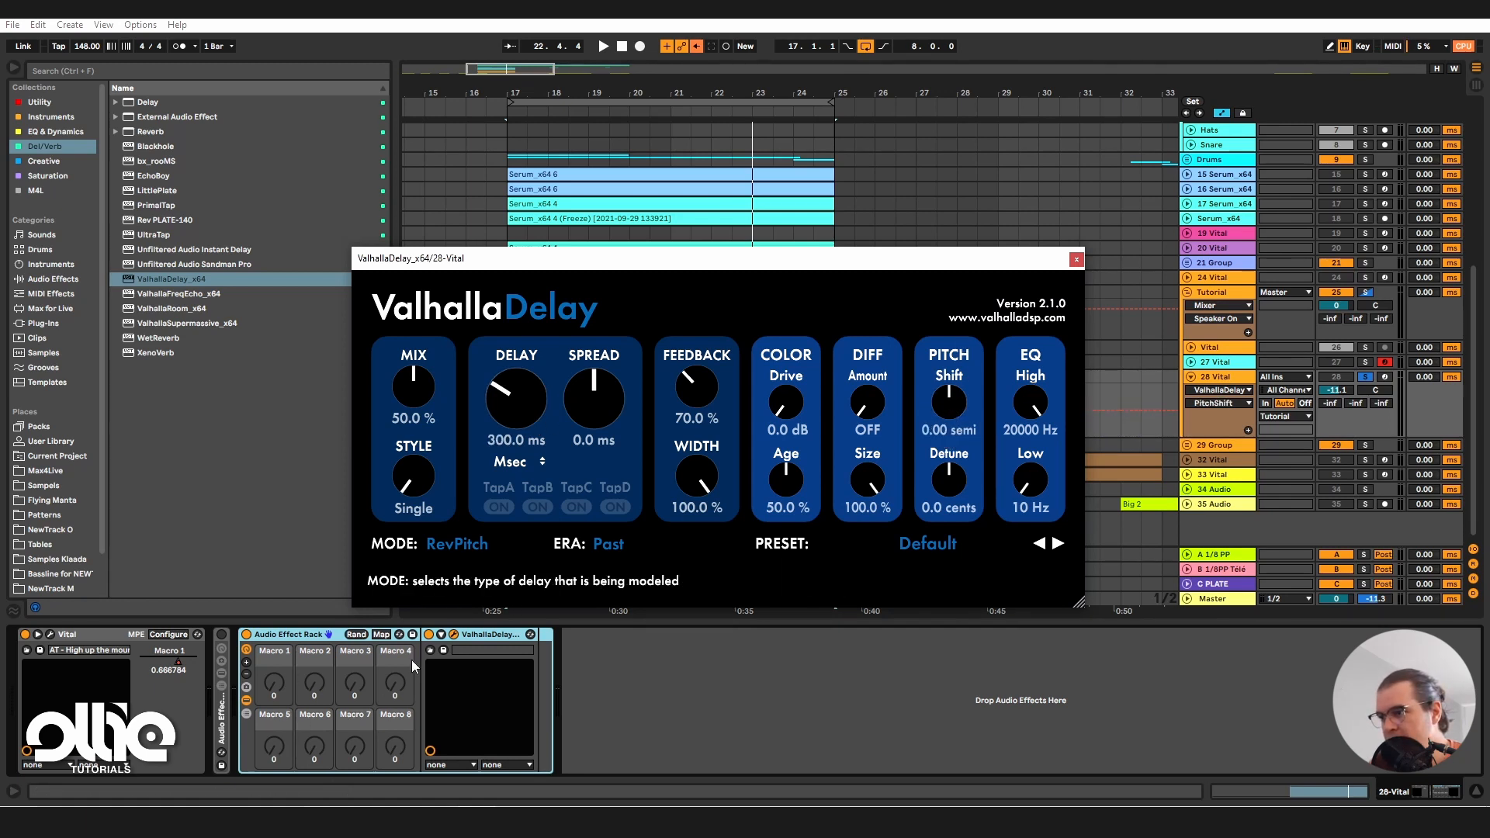
Step: Expand ValhallaDelay's parameters, map its delay time DelayL_Ms to Macro 1 and set that macro to 51
left_click(442, 637)
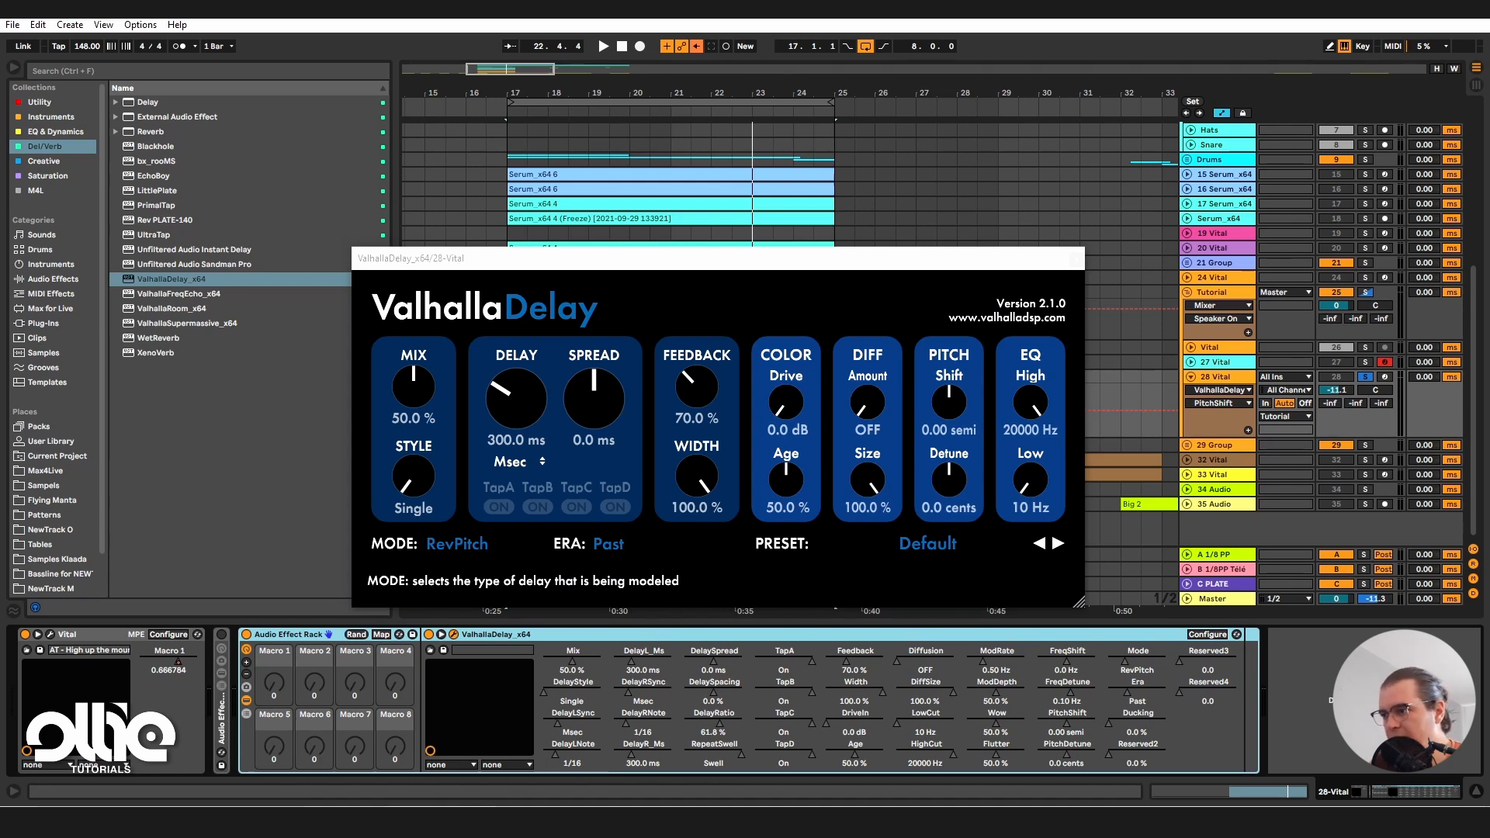
left_click(381, 635)
mouse_move(535, 405)
left_mouse_down()
mouse_move(538, 366)
mouse_move(535, 395)
left_mouse_up()
left_click(646, 668)
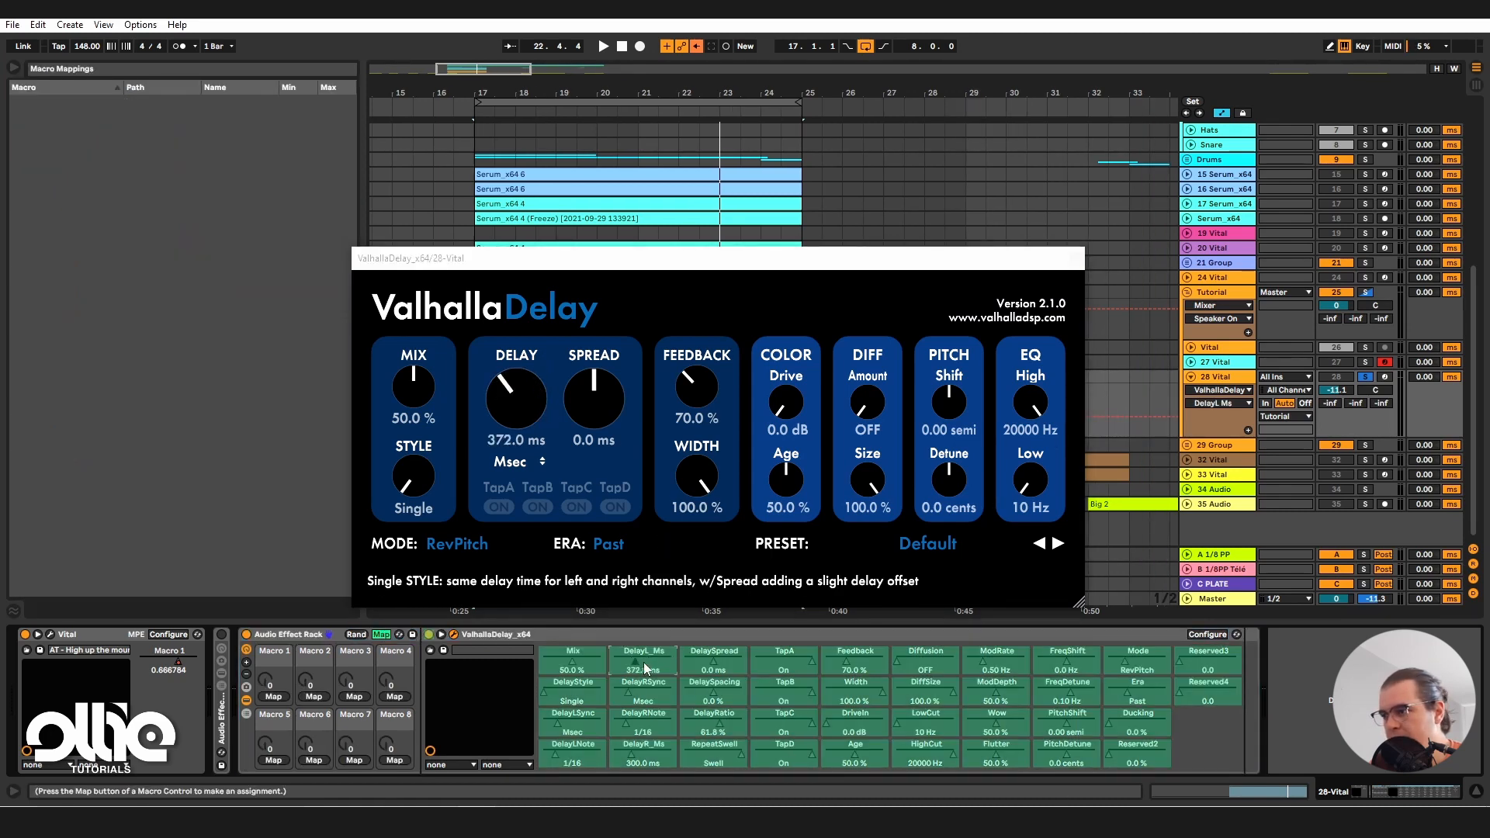
left_click(273, 696)
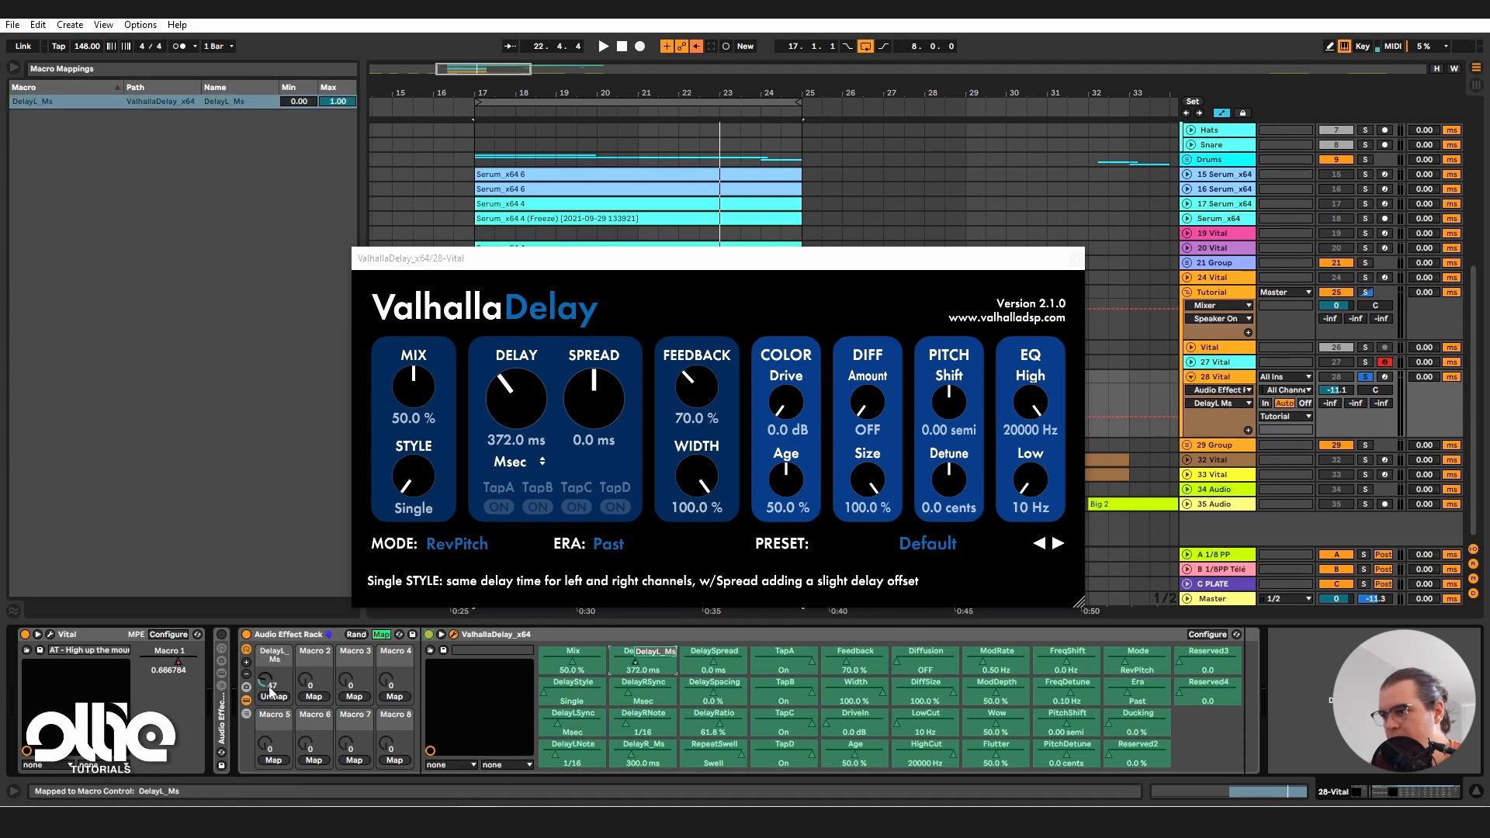
left_click_drag(266, 679, 266, 653)
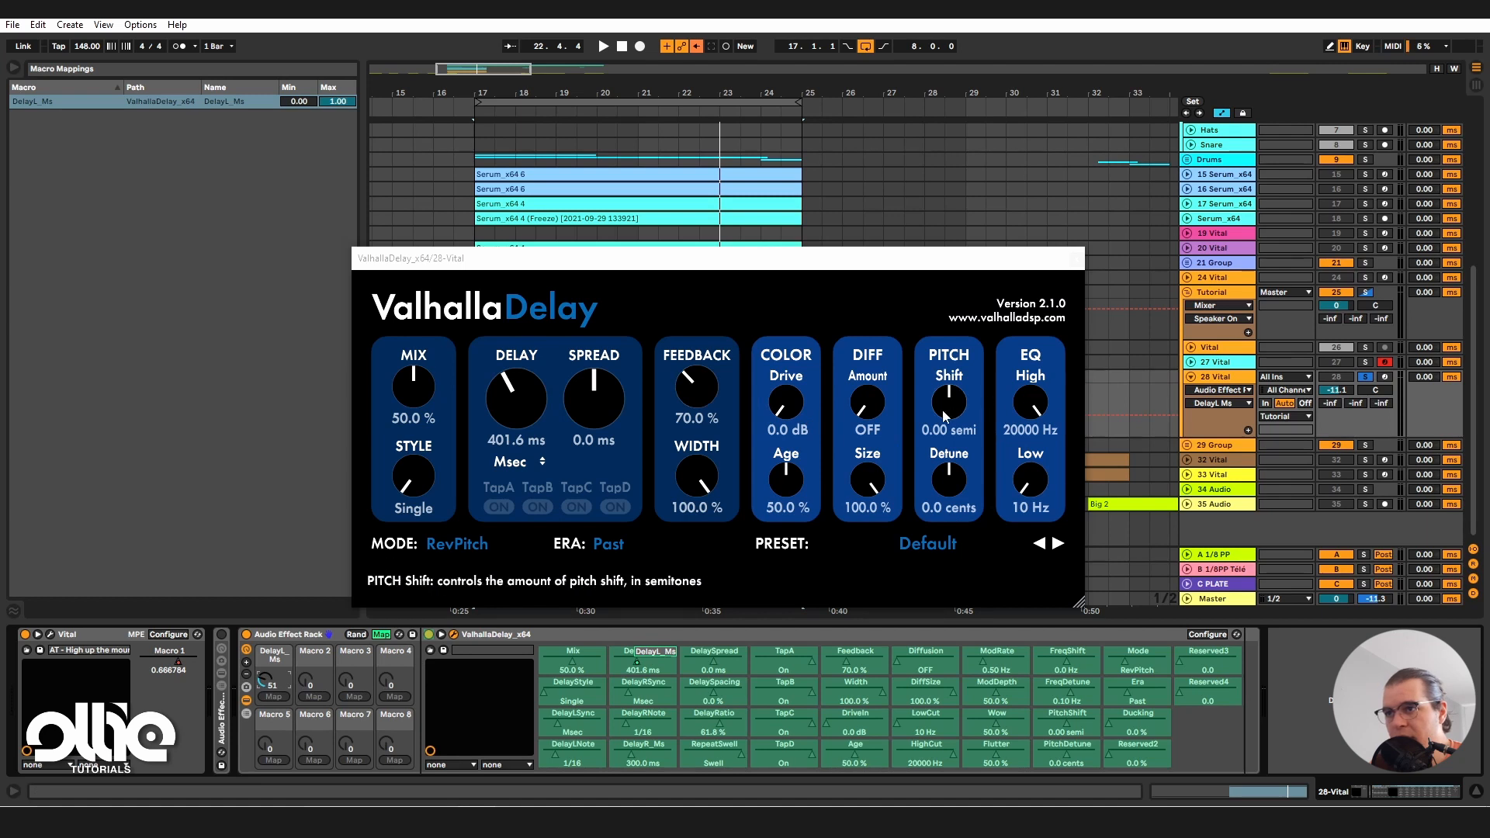
Step: Map ValhallaDelay's PitchShift parameter to Macro 2 and leave macro mapping mode
left_click_drag(948, 404, 954, 424)
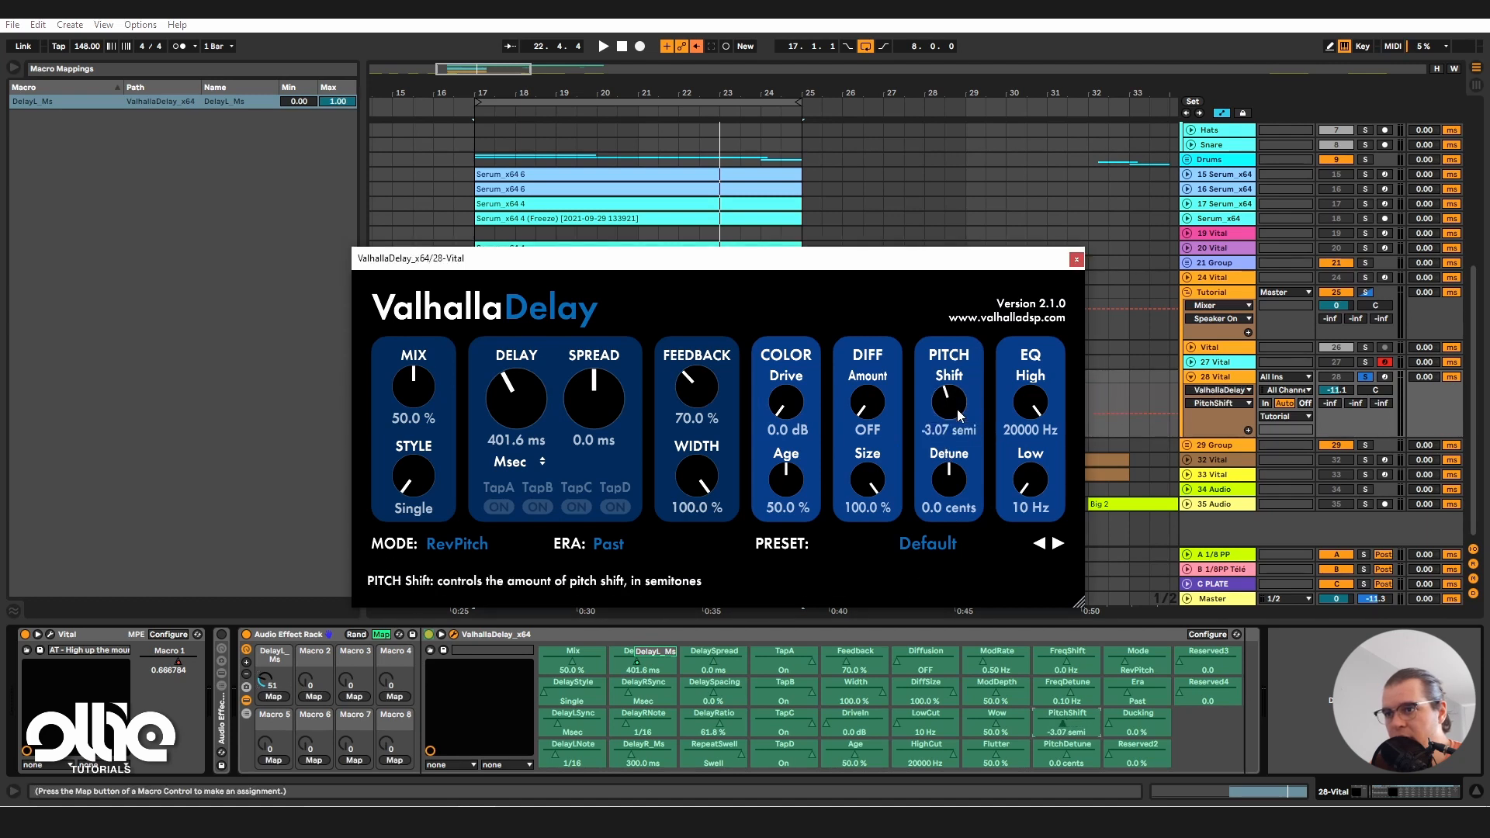
double_click(954, 403)
left_click(1068, 727)
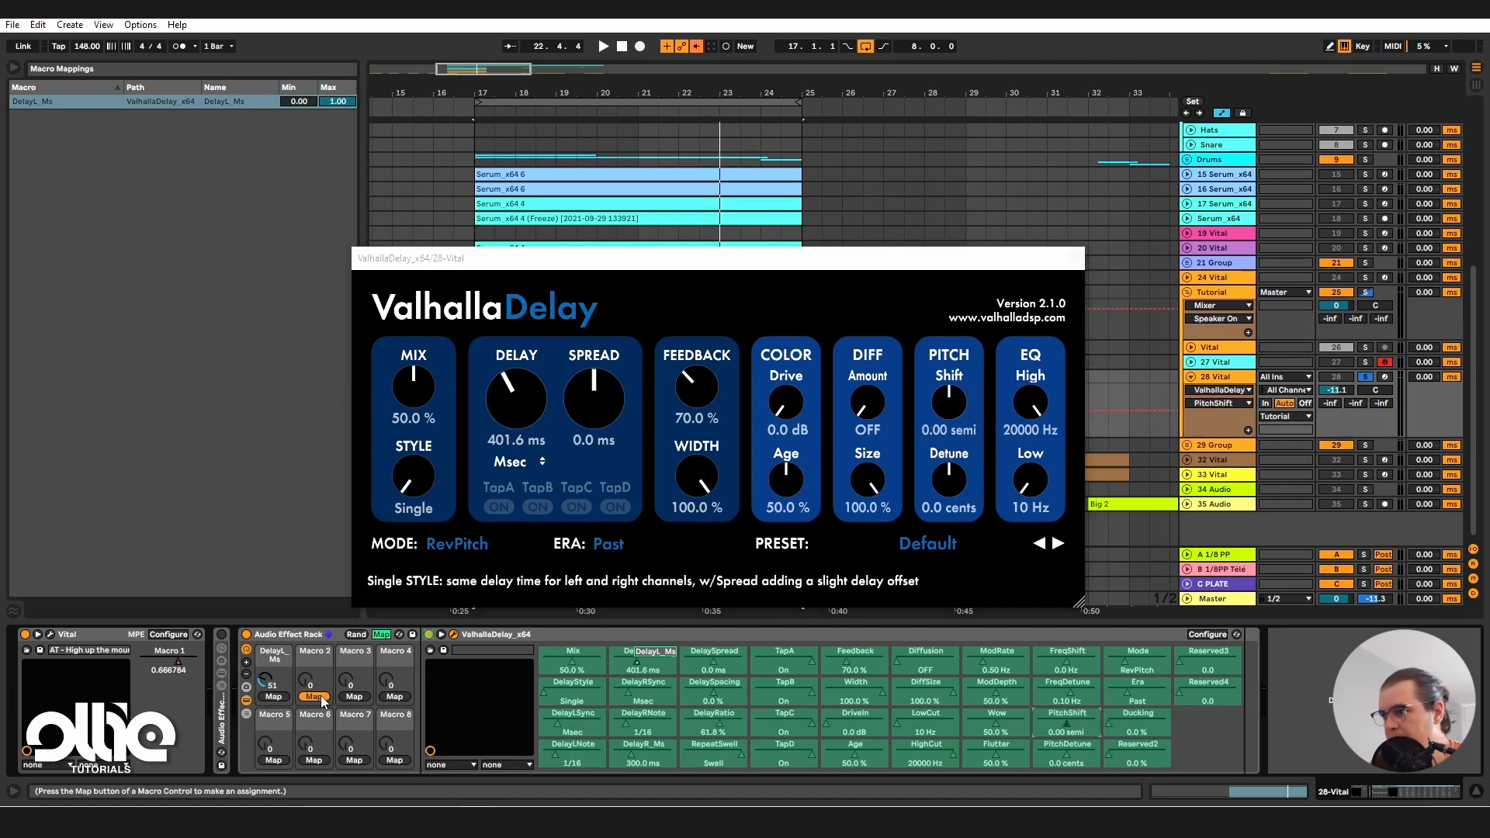
left_click(322, 698)
left_click(381, 634)
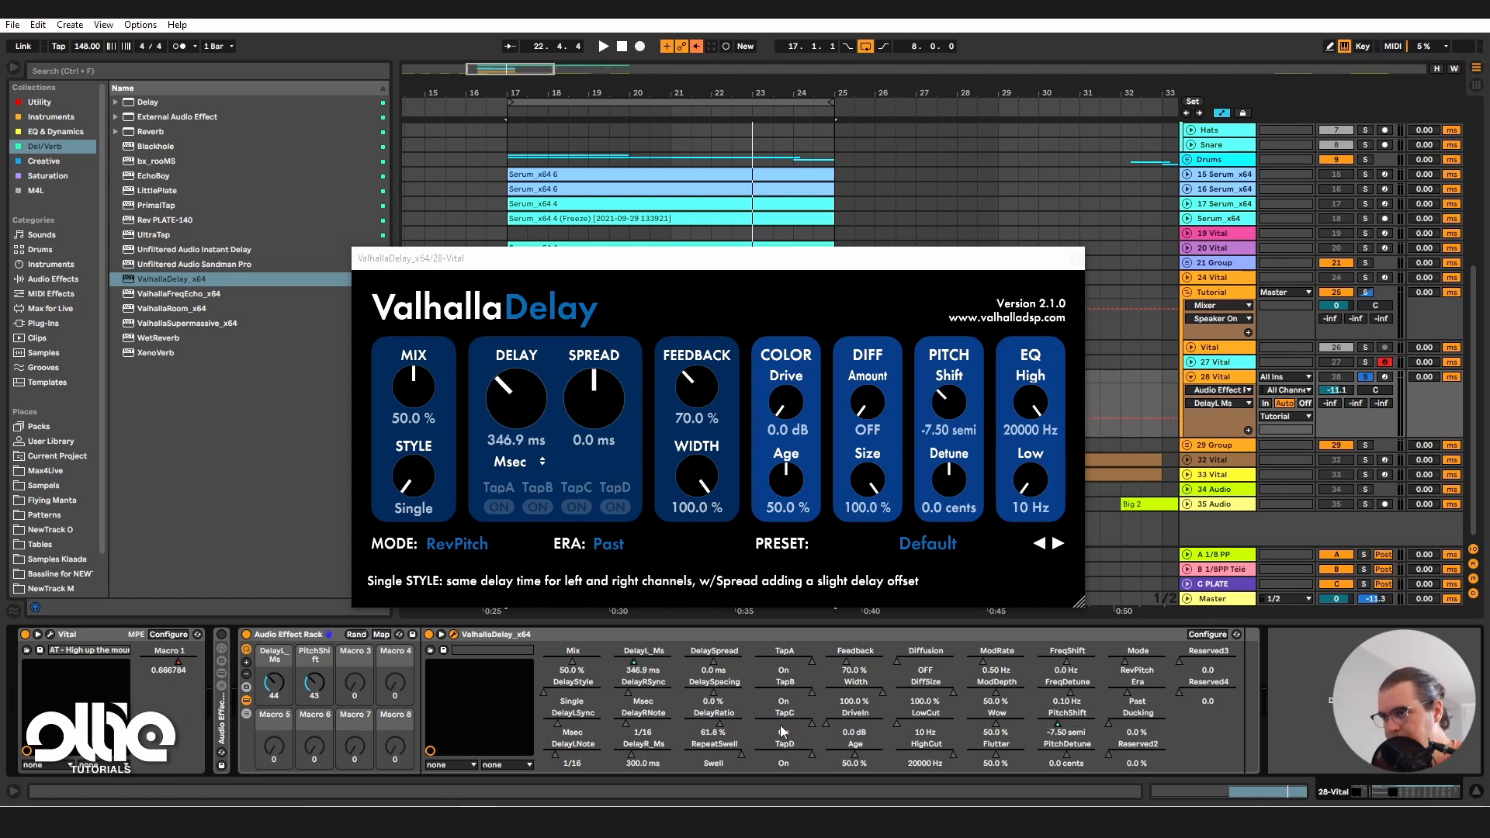
Step: Set ValhallaDelay to Quad style with 52.4 % feedback and 100 % mix, auditioning the delay and pitch macros during playback
left_click_drag(404, 488, 441, 310)
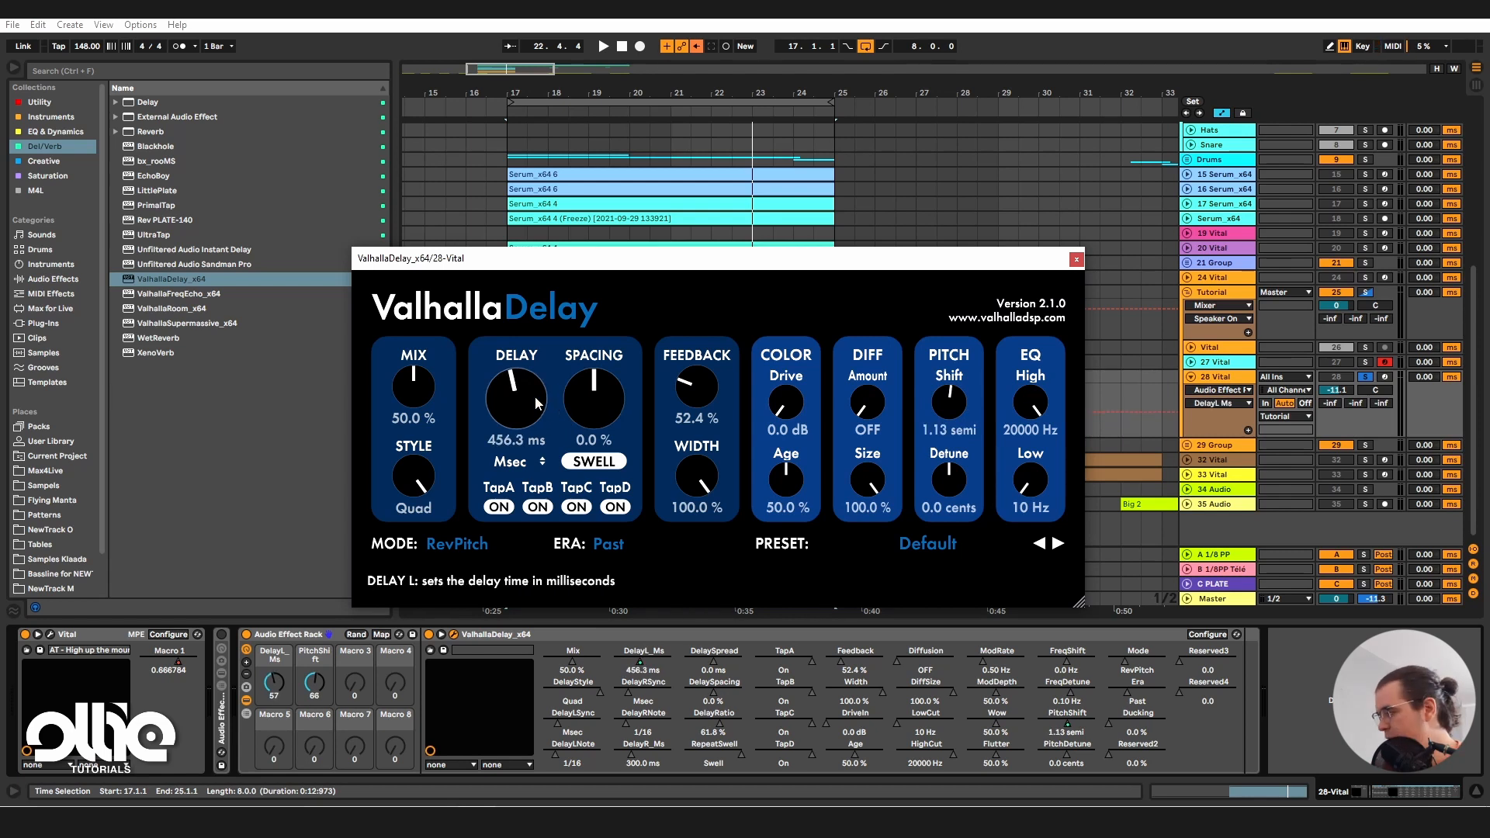
key("space")
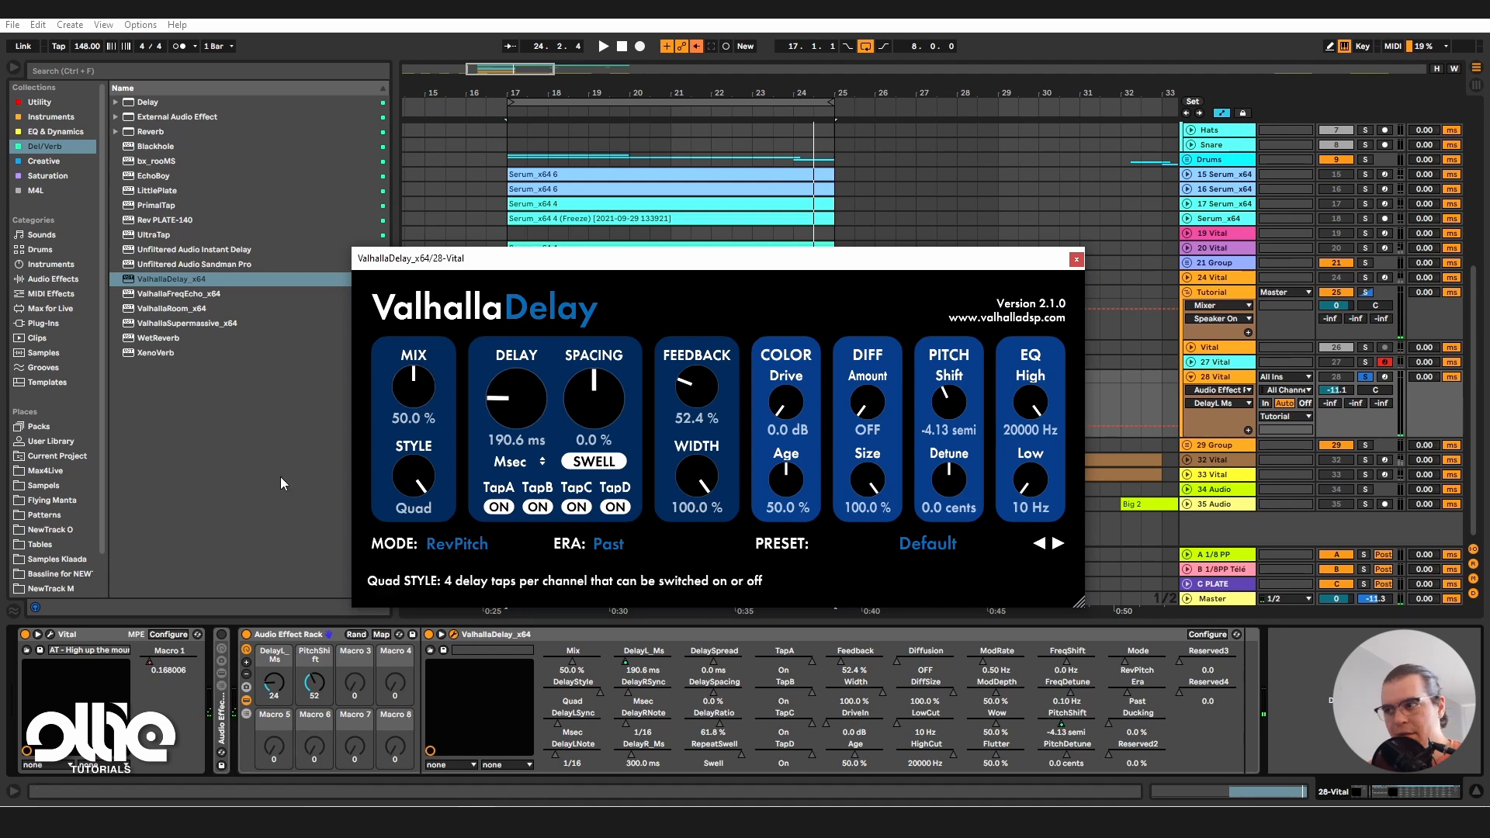
left_click_drag(416, 402, 417, 342)
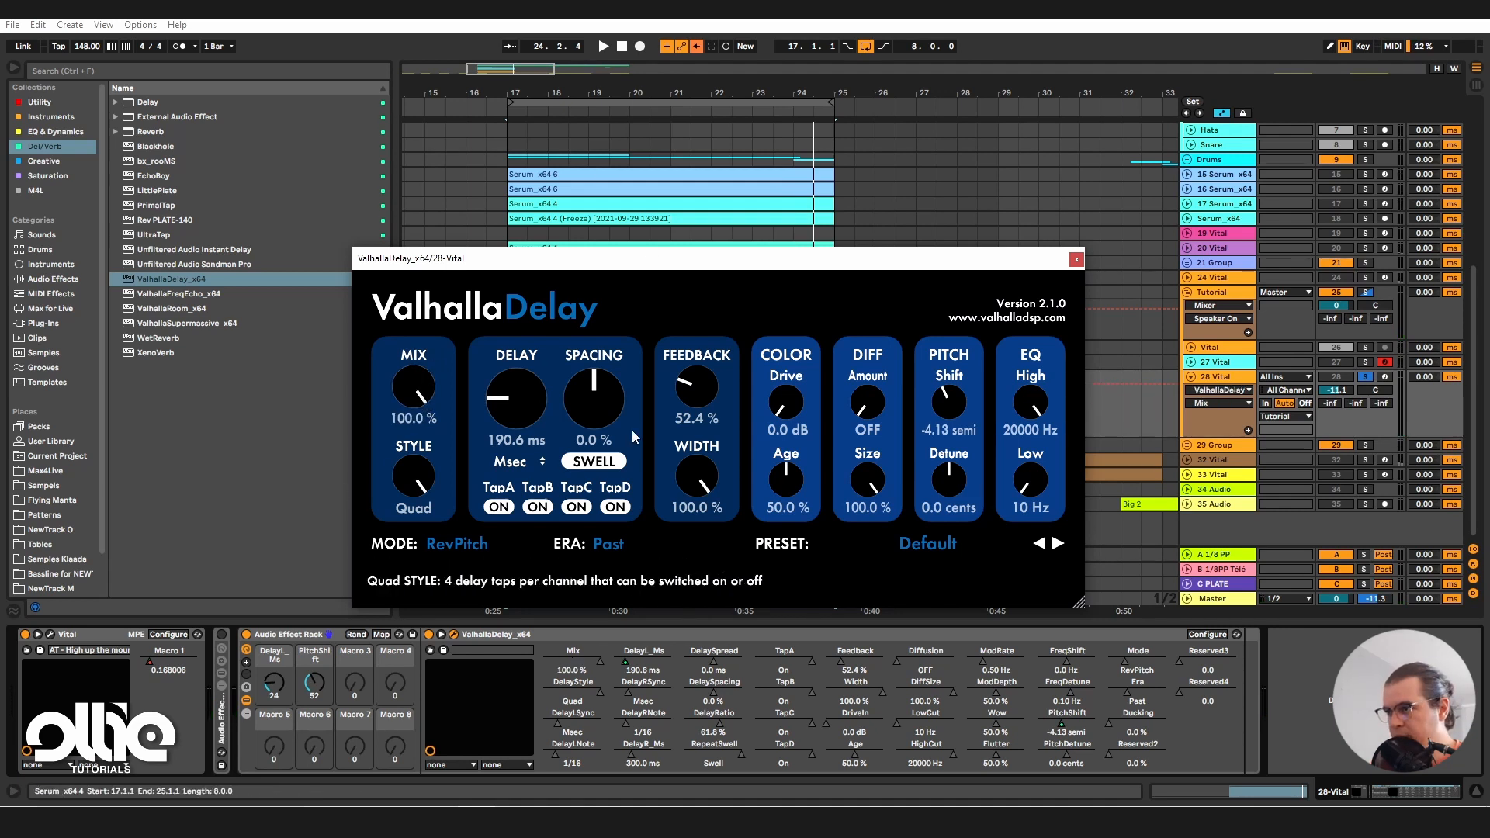
key("space")
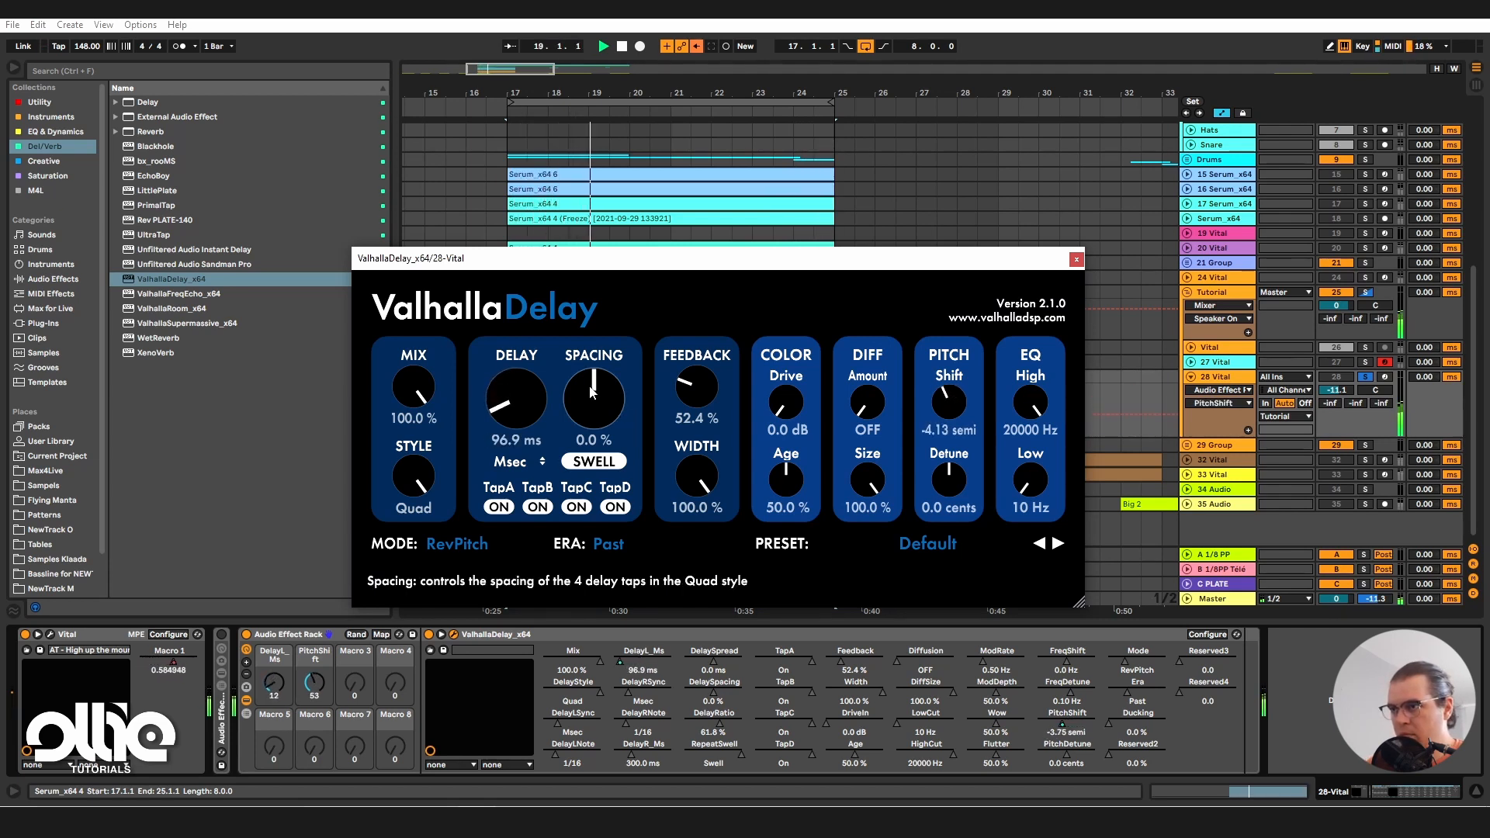
Step: Set ValhallaDelay's spacing to 29.6 %, switch it from Swell to Repeat, and audition it with the delay macro at 59
left_click_drag(596, 404, 611, 375)
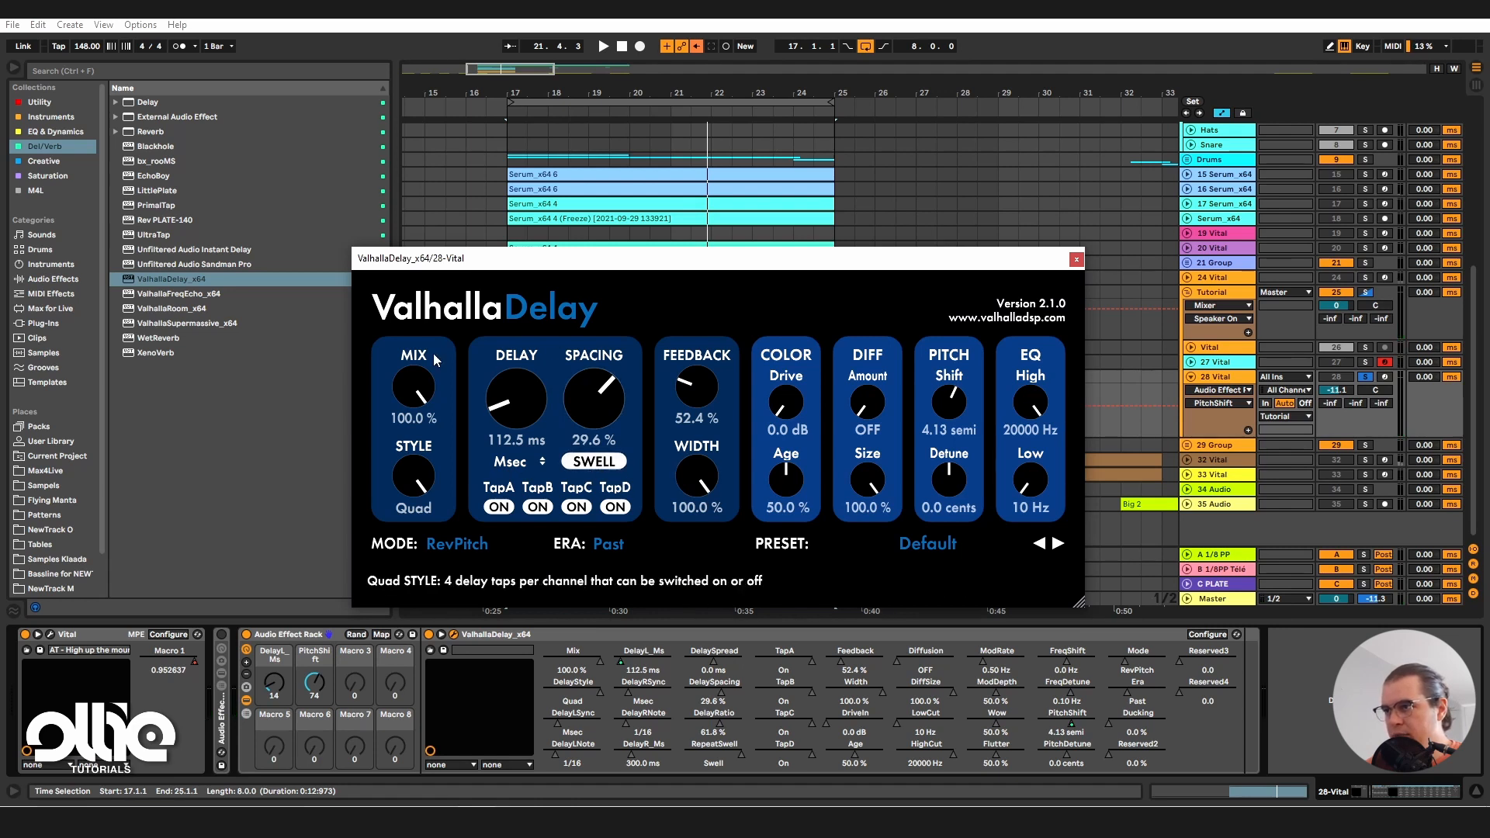
left_click(593, 461)
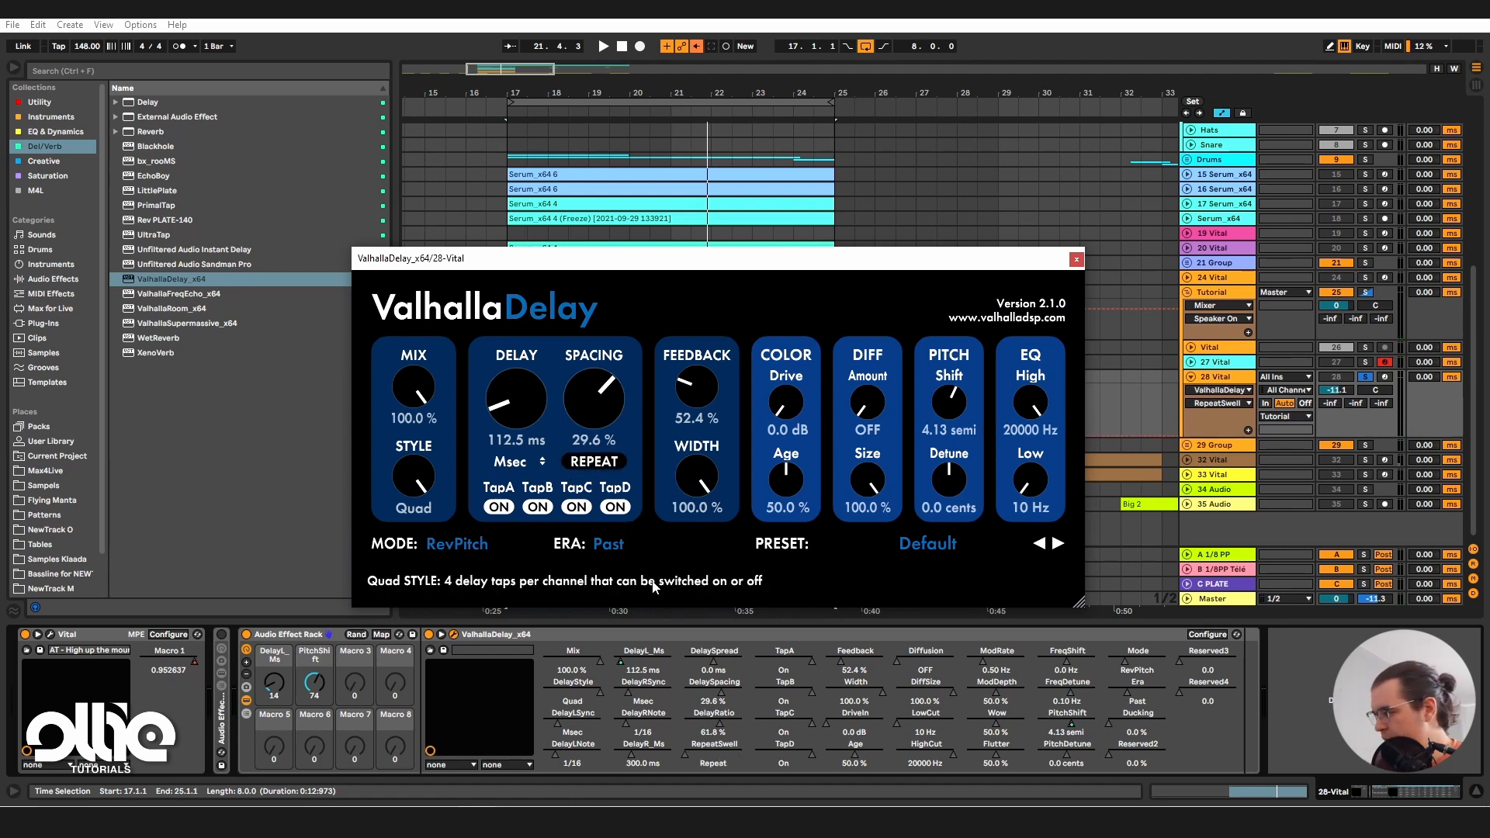
key("space")
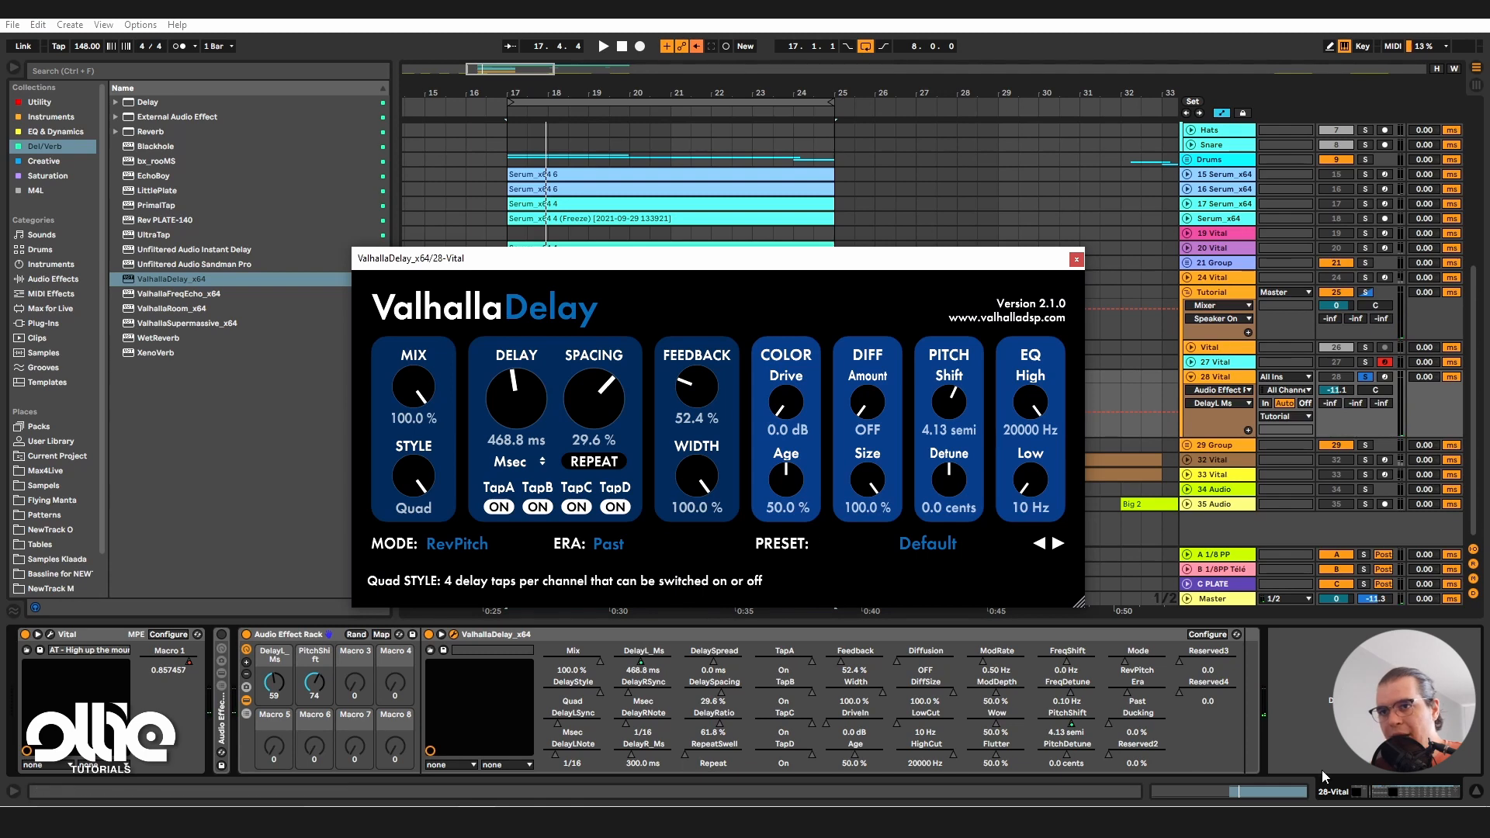
Step: Set the 28 Vital track's send to the B 1/8PP return to -9.7 dB and its send to C-PLATE to -2.0 dB
left_click(1223, 381)
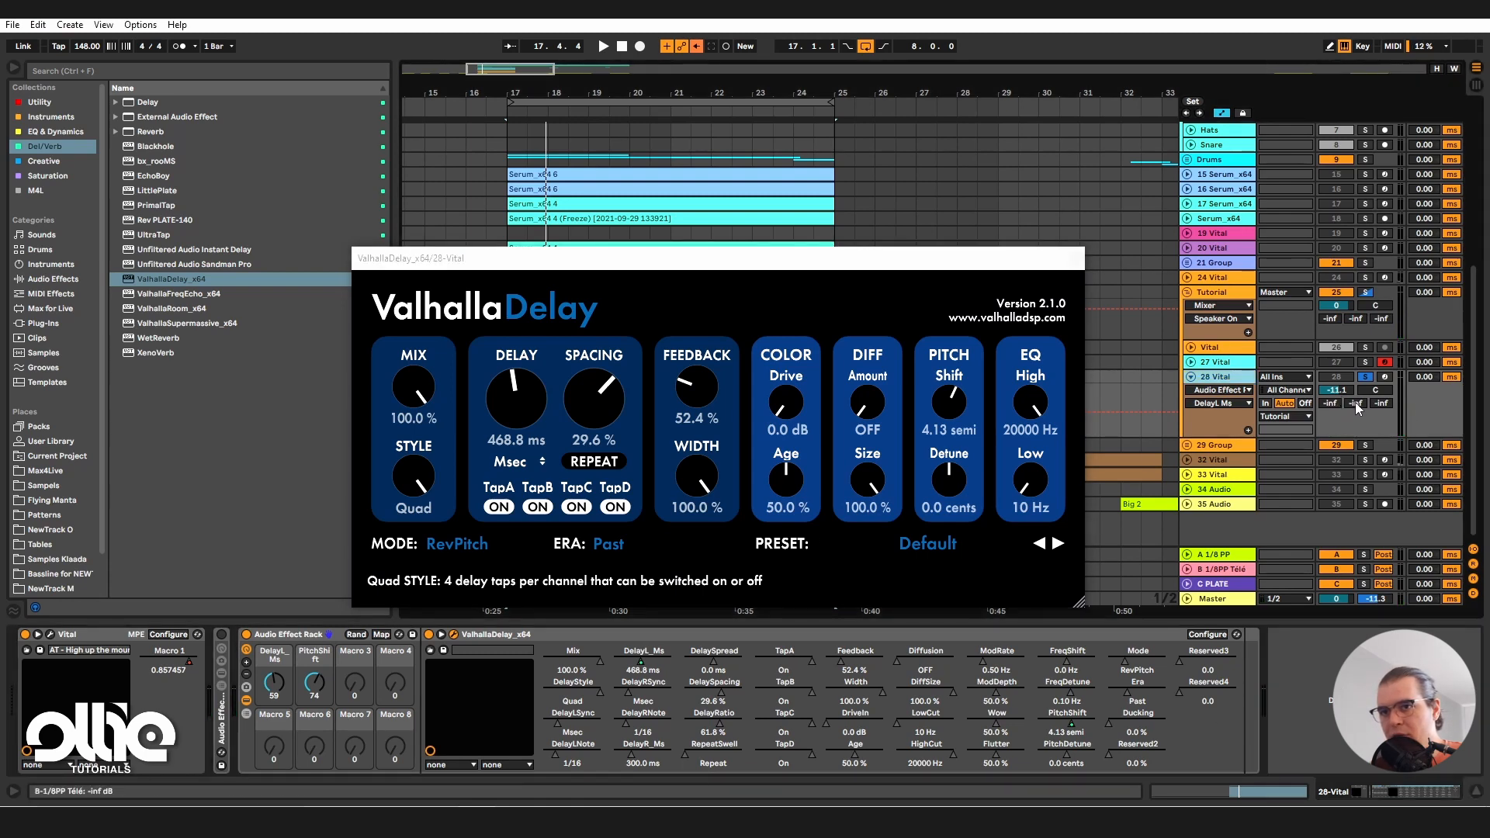
left_click_drag(1357, 409, 1357, 403)
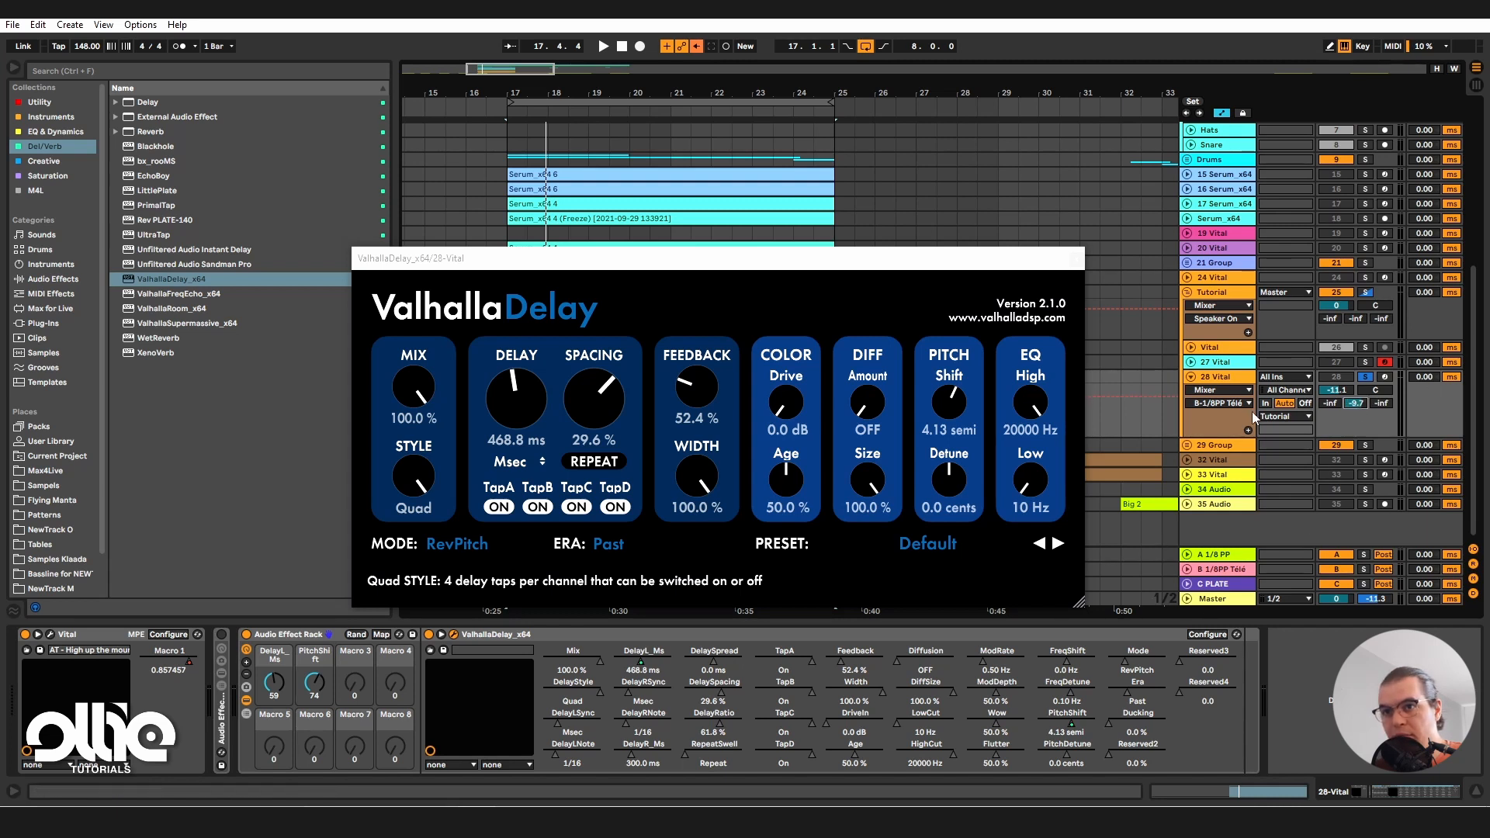
left_click(1388, 405)
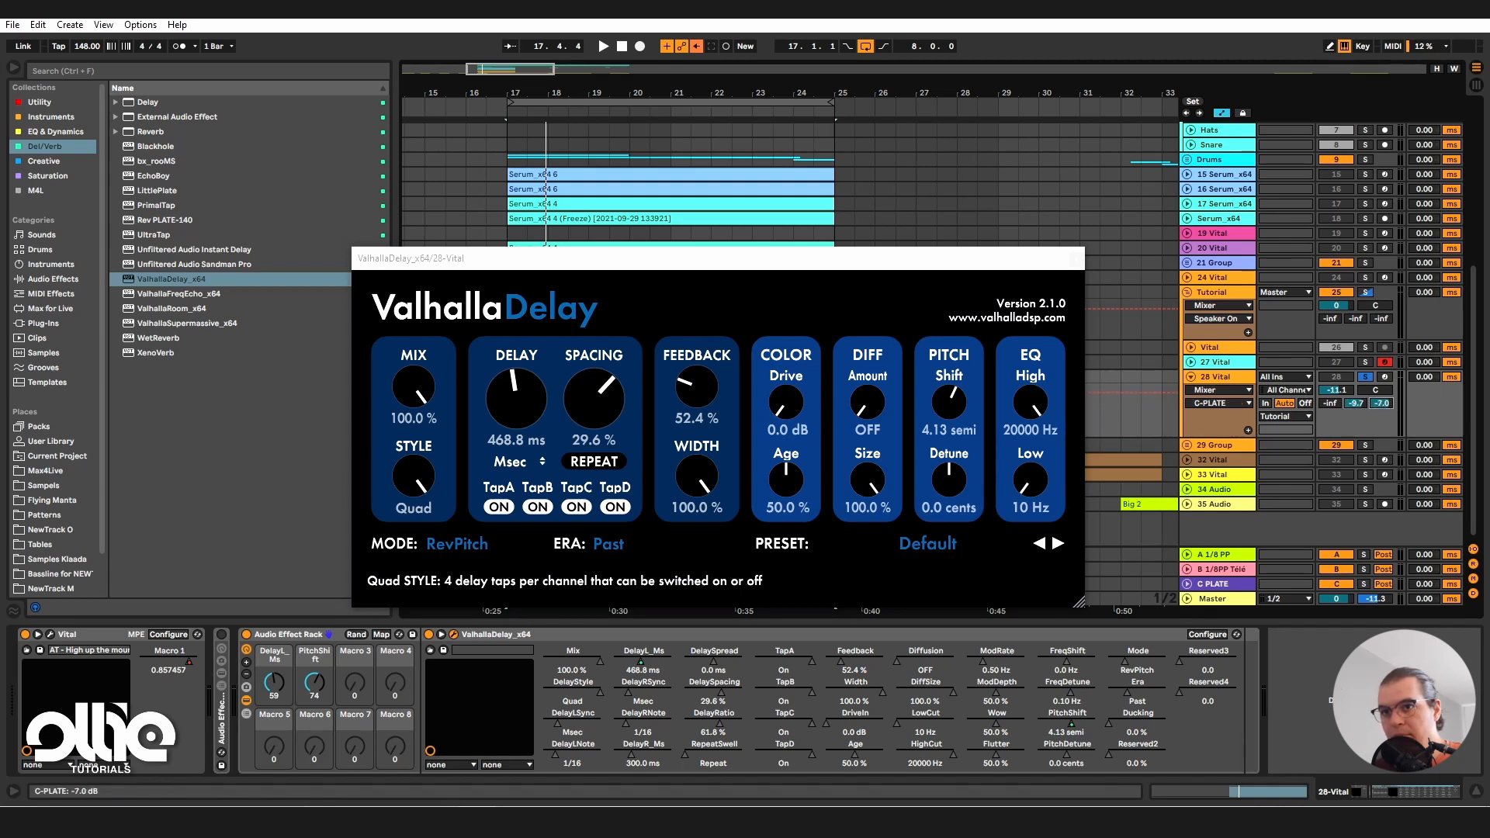
Step: Inspect the LittlePlate reverb on the C-PLATE return, close its window, and play back the 28 Vital track with its sends
left_click(1221, 584)
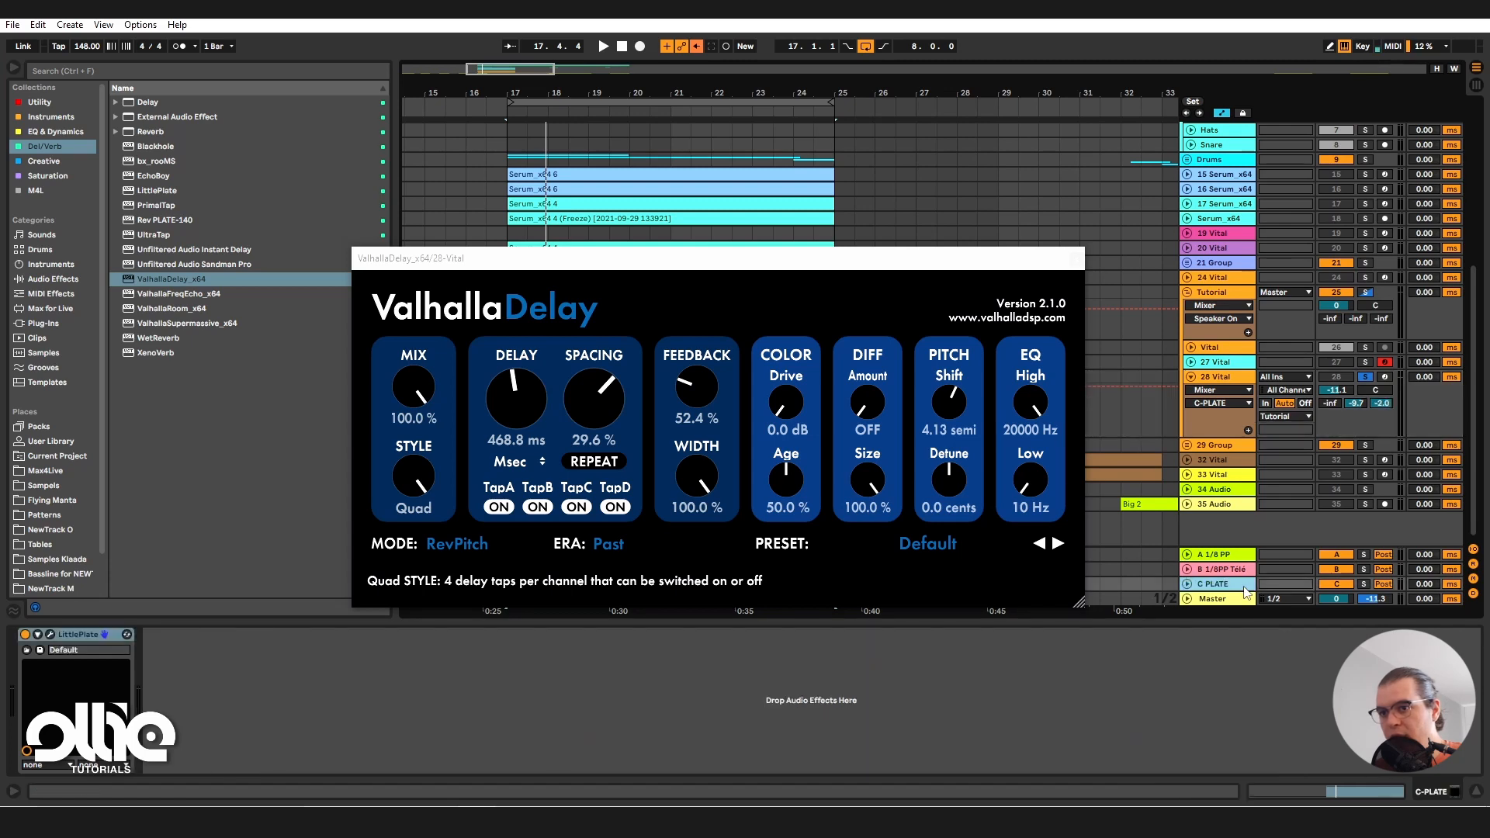
left_click(50, 635)
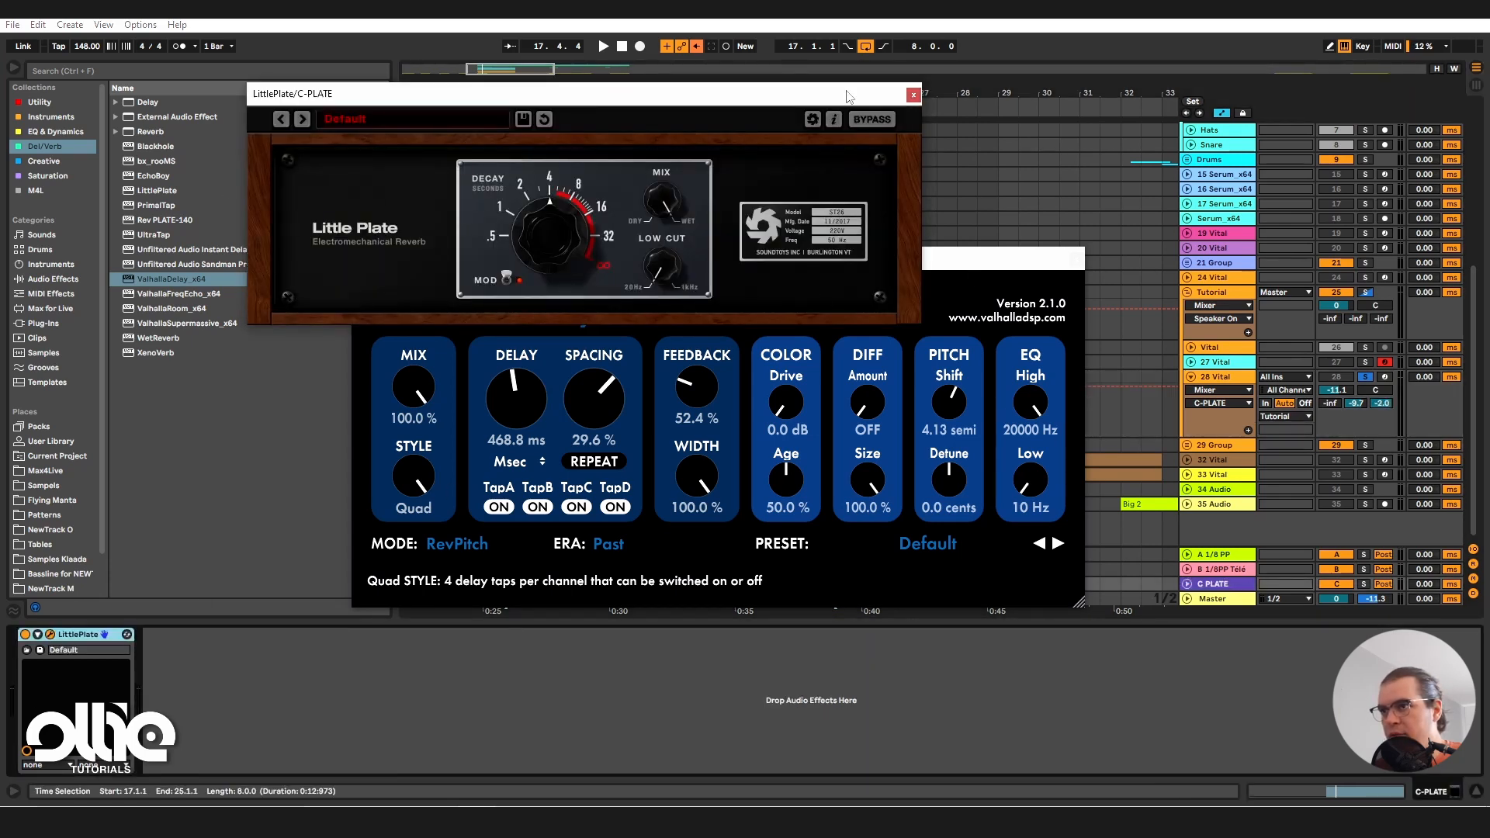
left_click(914, 94)
left_click(1216, 377)
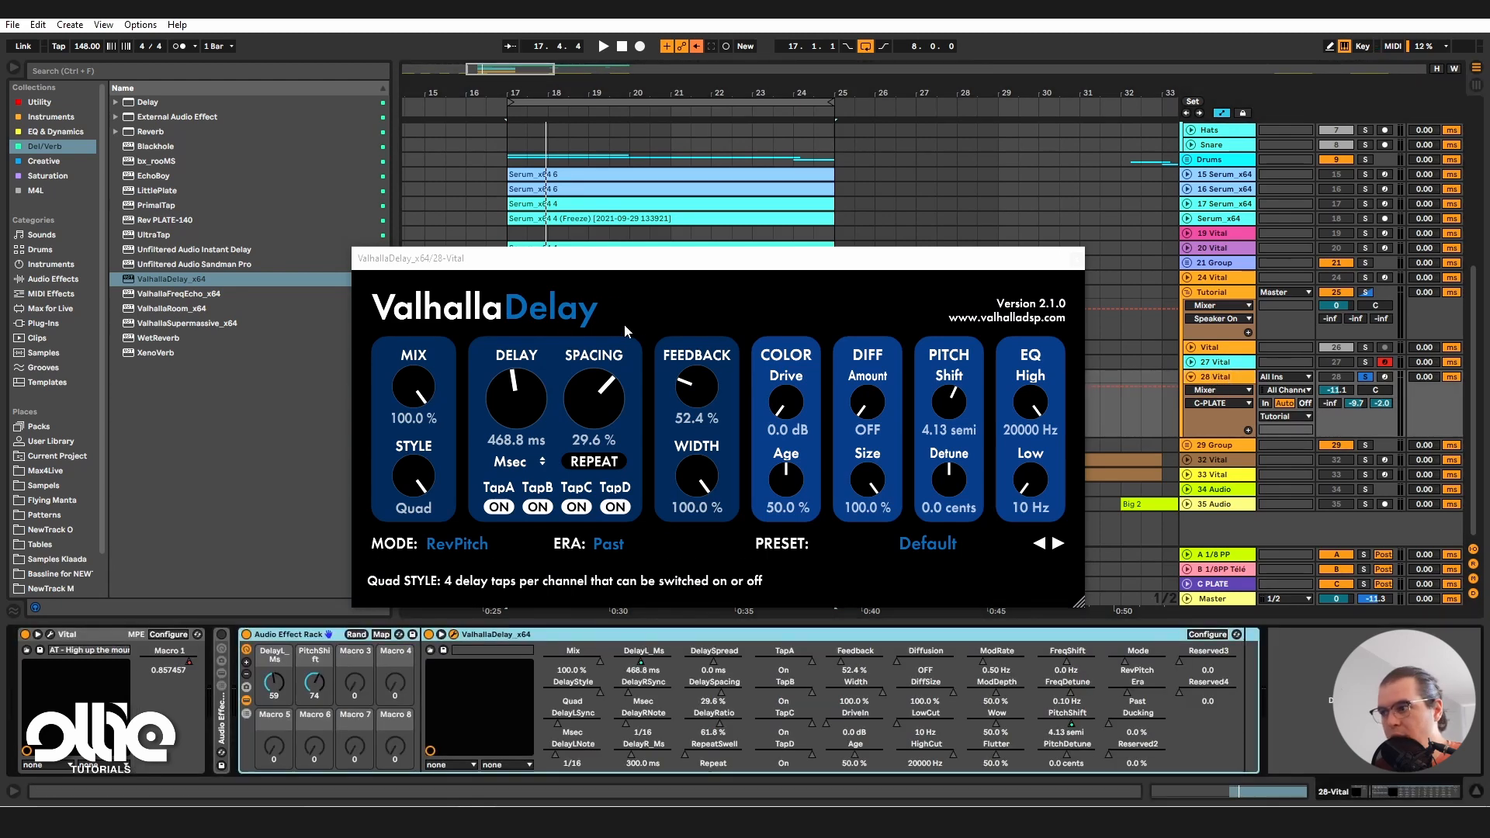
key("space")
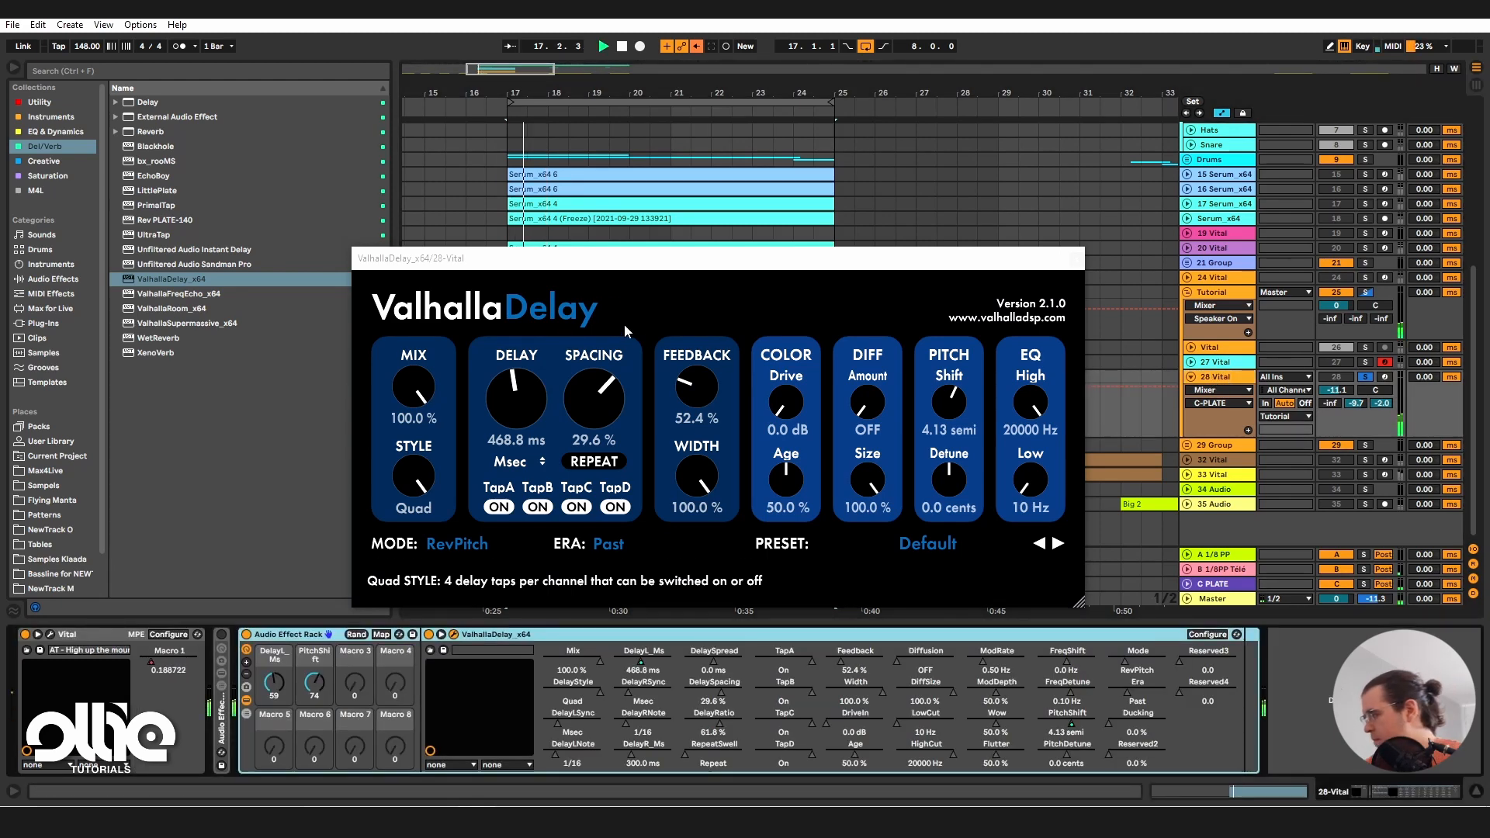